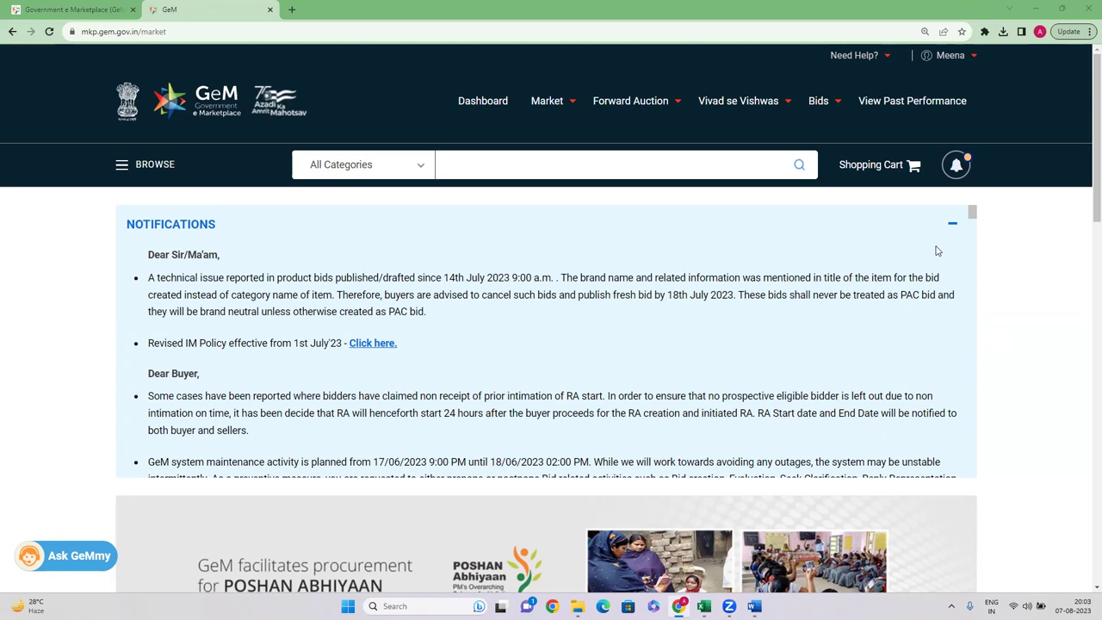
Step: Search for 'ARMOUR' and open the Armoured Optical Fibre Cable For Direct Burial (Underground) listing
{"action": "type", "text": "ARMO"}
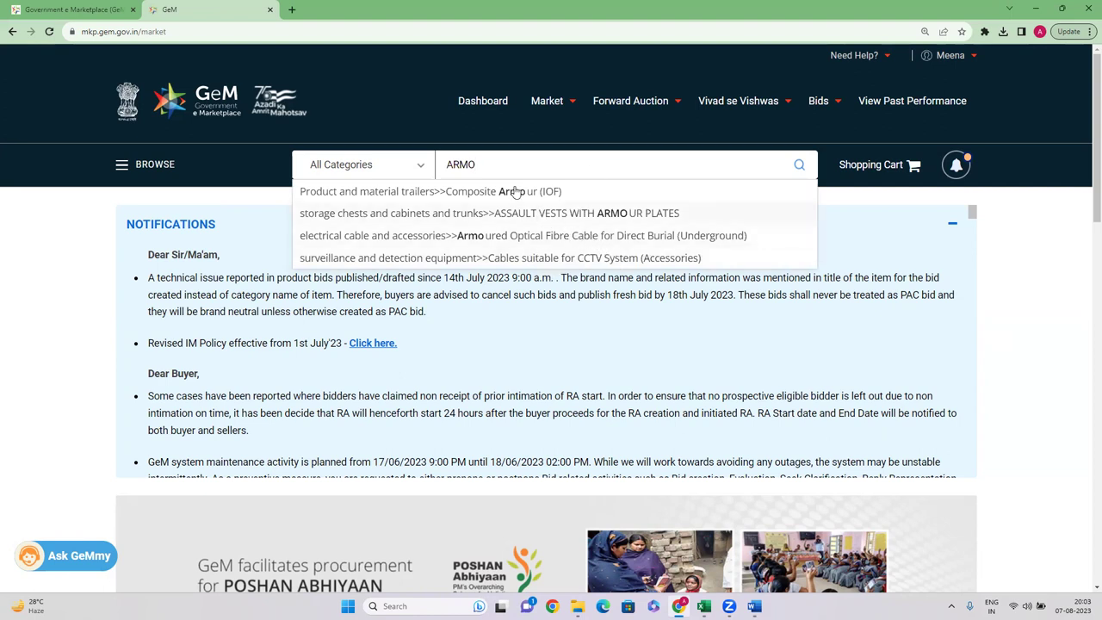
{"action": "double_click", "coordinate": [456, 163]}
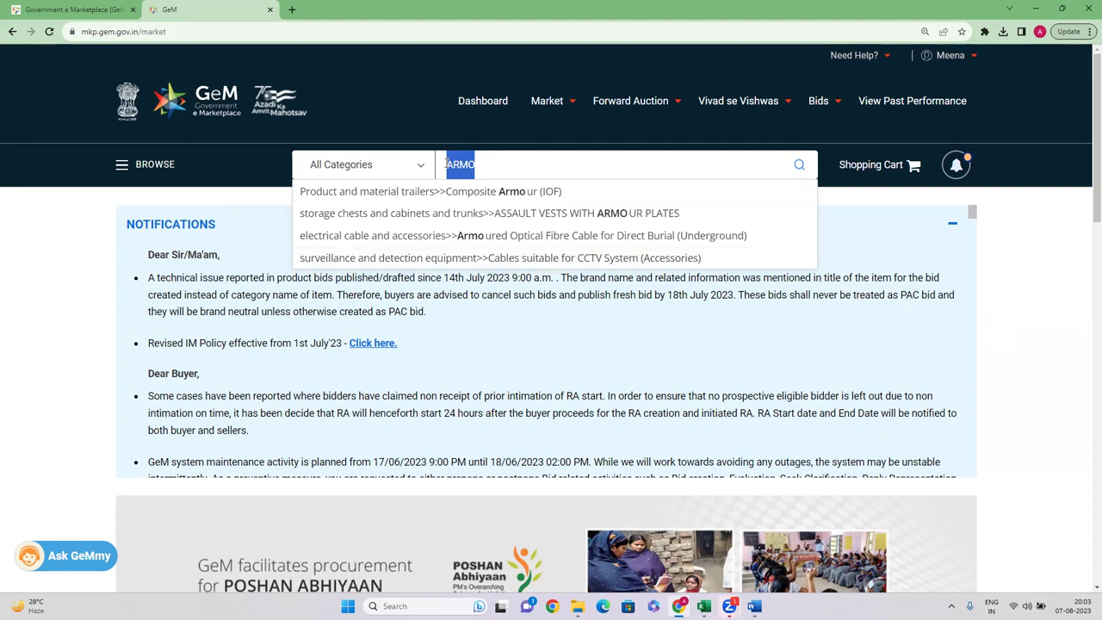
{"action": "type", "text": "AR"}
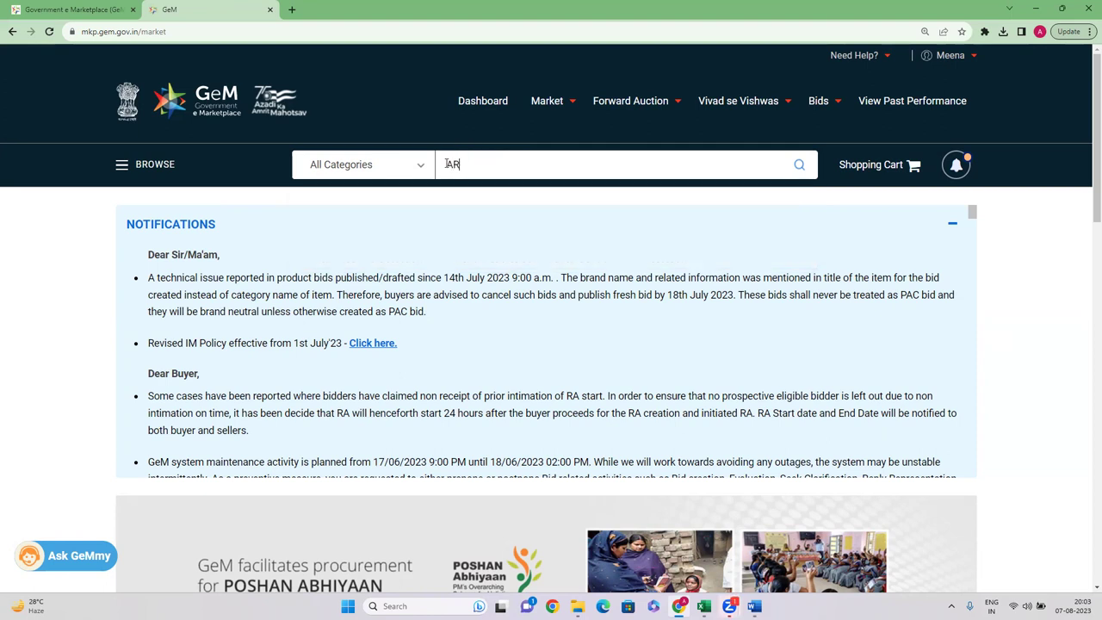
{"action": "type", "text": "MO"}
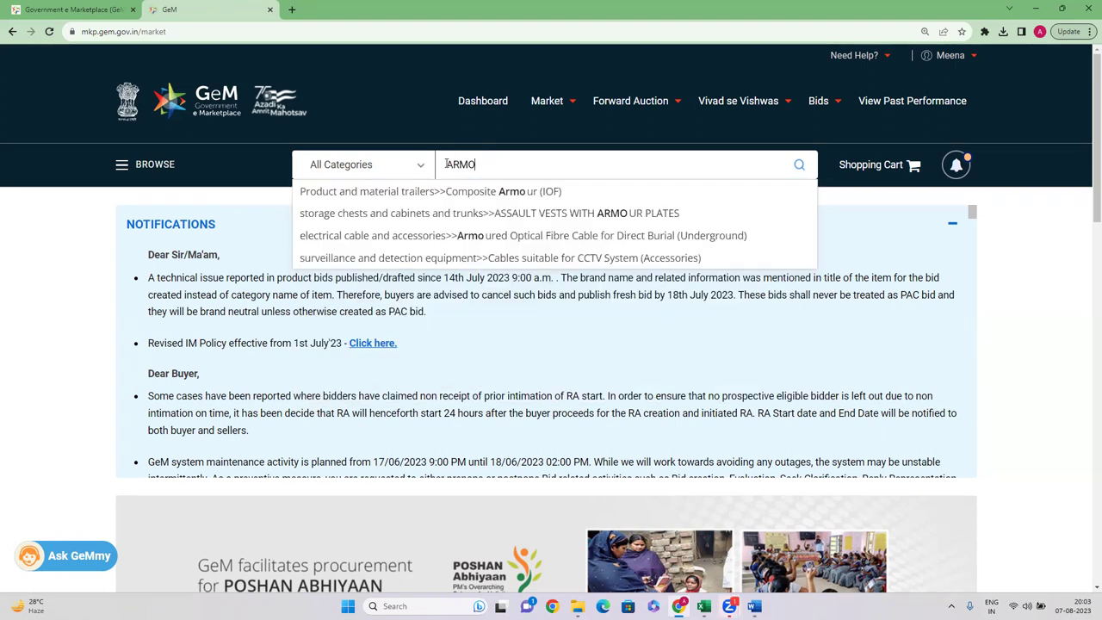
{"action": "type", "text": "OUR"}
{"action": "key", "text": "BackSpace"}
{"action": "key", "text": "BackSpace"}
{"action": "key", "text": "BackSpace"}
{"action": "key", "text": "BackSpace"}
{"action": "type", "text": "O"}
{"action": "left_click", "coordinate": [580, 242]}
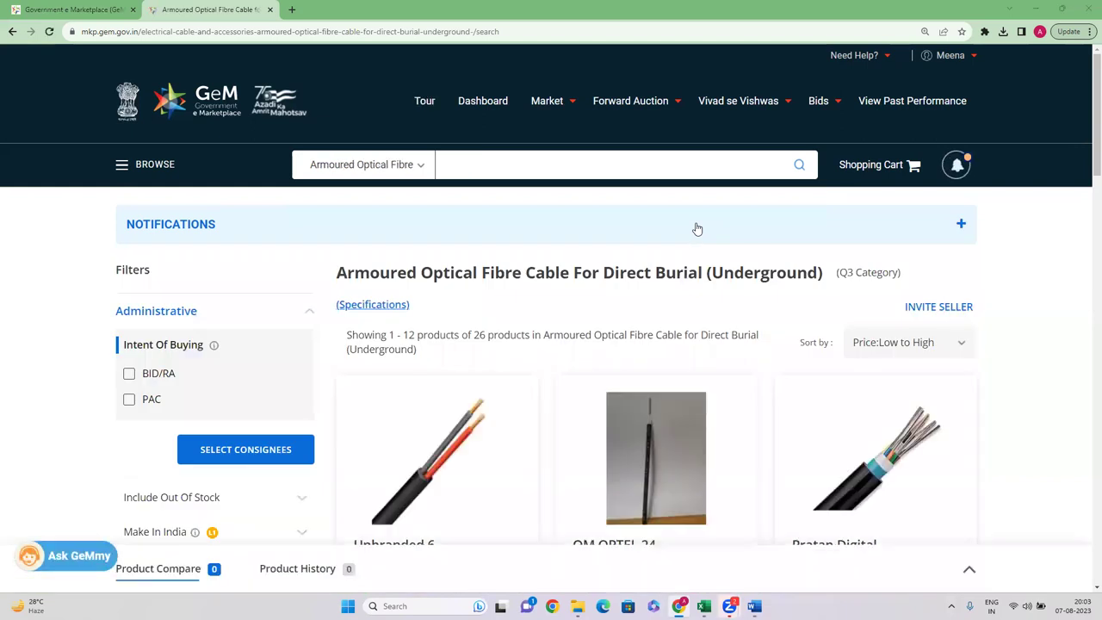
Step: In Book1, enter CABLE in K102 and its rate 95 in L102
{"action": "mouse_move", "coordinate": [704, 606]}
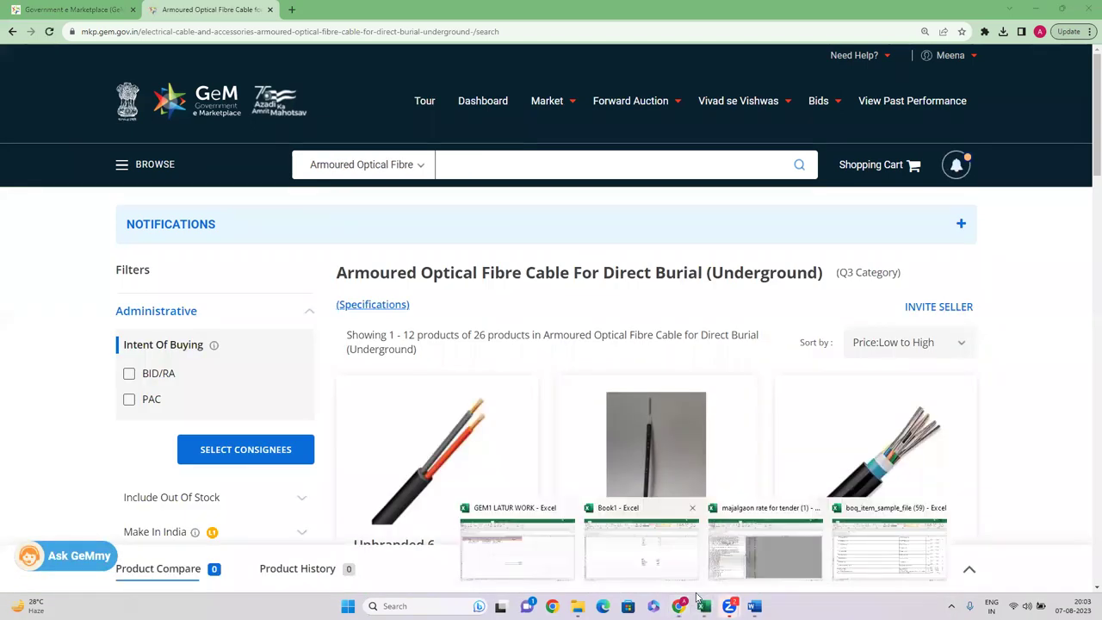
{"action": "left_click", "coordinate": [612, 502]}
{"action": "left_click", "coordinate": [578, 485]}
{"action": "left_click", "coordinate": [493, 484]}
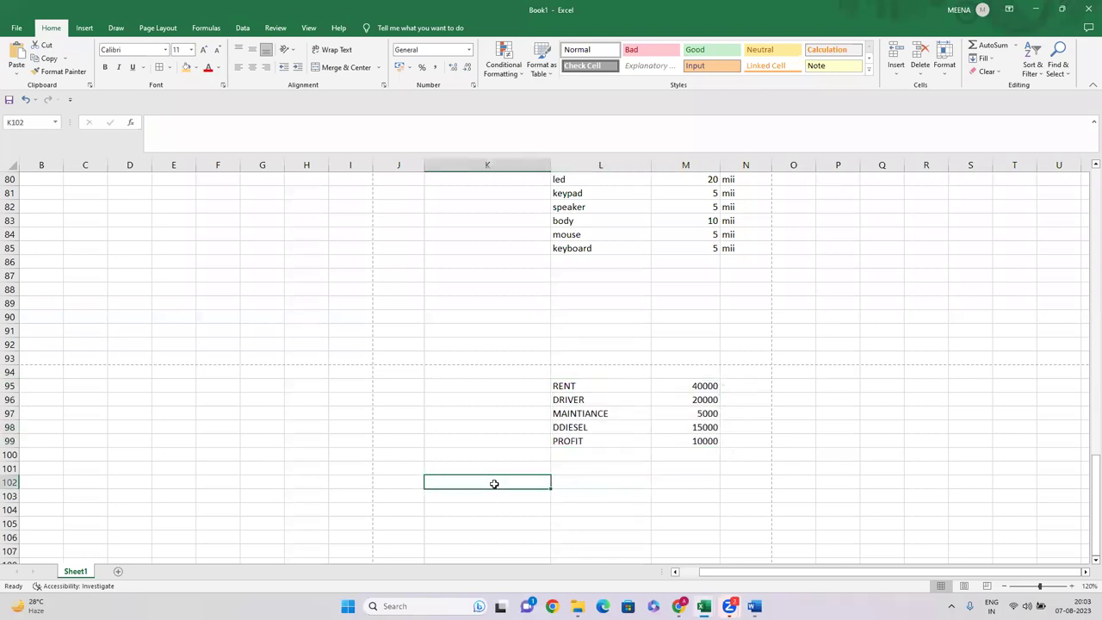
{"action": "type", "text": "CABLE"}
{"action": "key", "text": "Tab"}
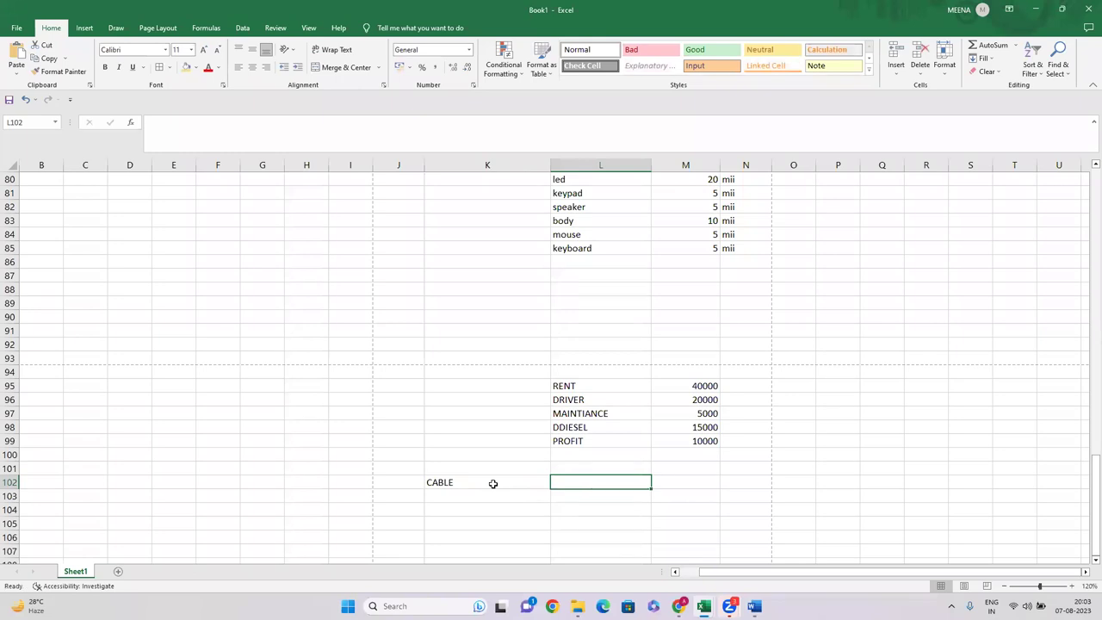
{"action": "type", "text": "95"}
{"action": "key", "text": "Tab"}
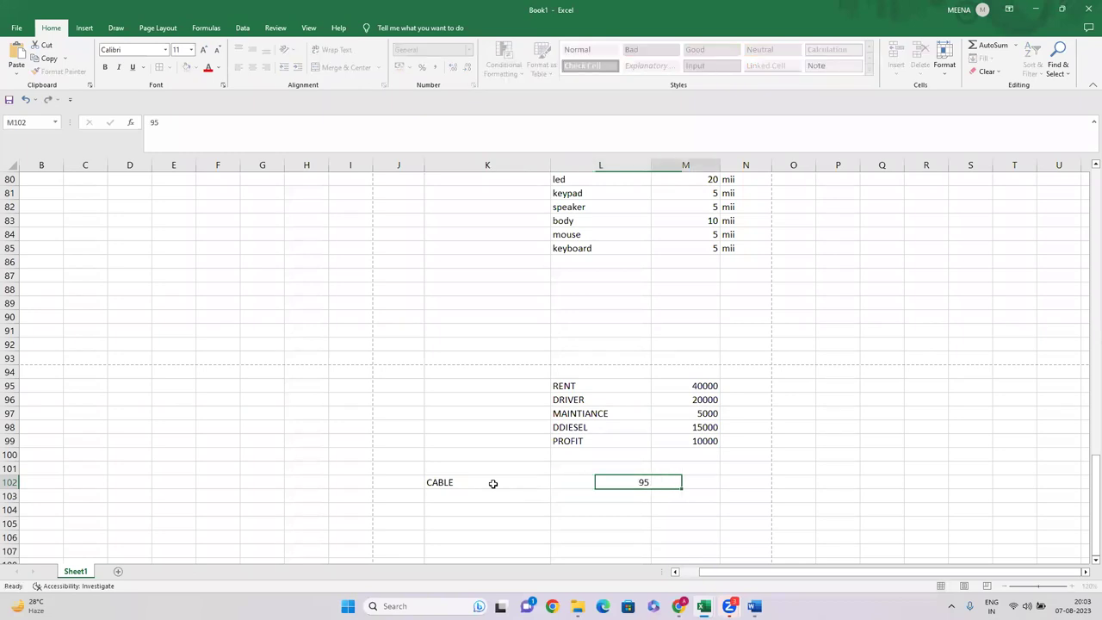
Step: Add RATE and QTY headers in L101:M101 and quantity 1000 in M102
{"action": "left_click", "coordinate": [591, 468]}
{"action": "type", "text": "RATE"}
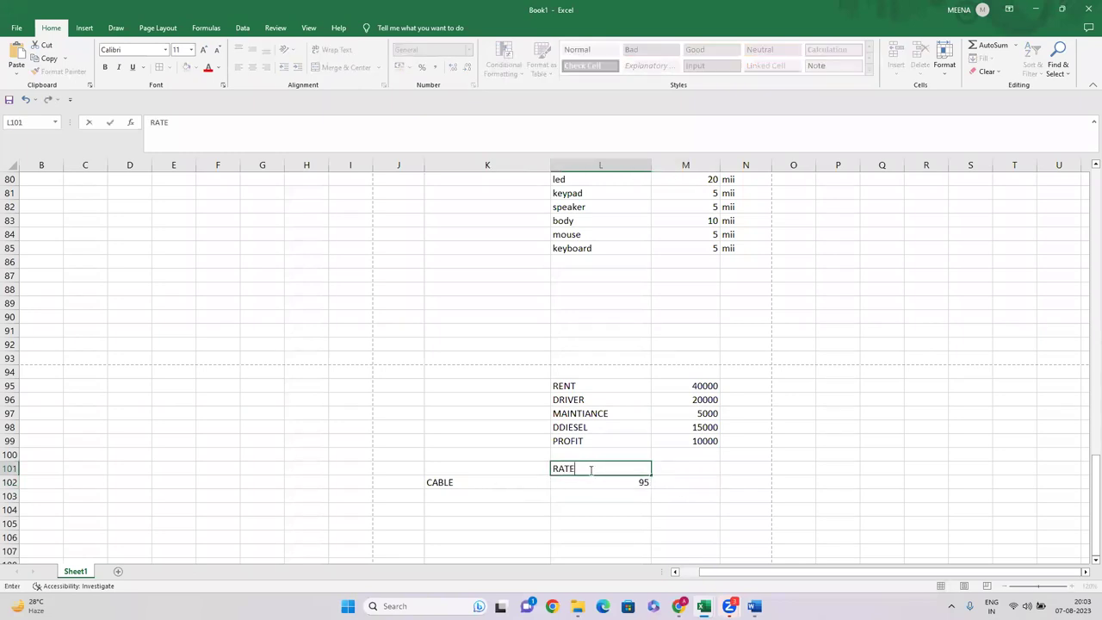
{"action": "key", "text": "Tab"}
{"action": "type", "text": "QTY"}
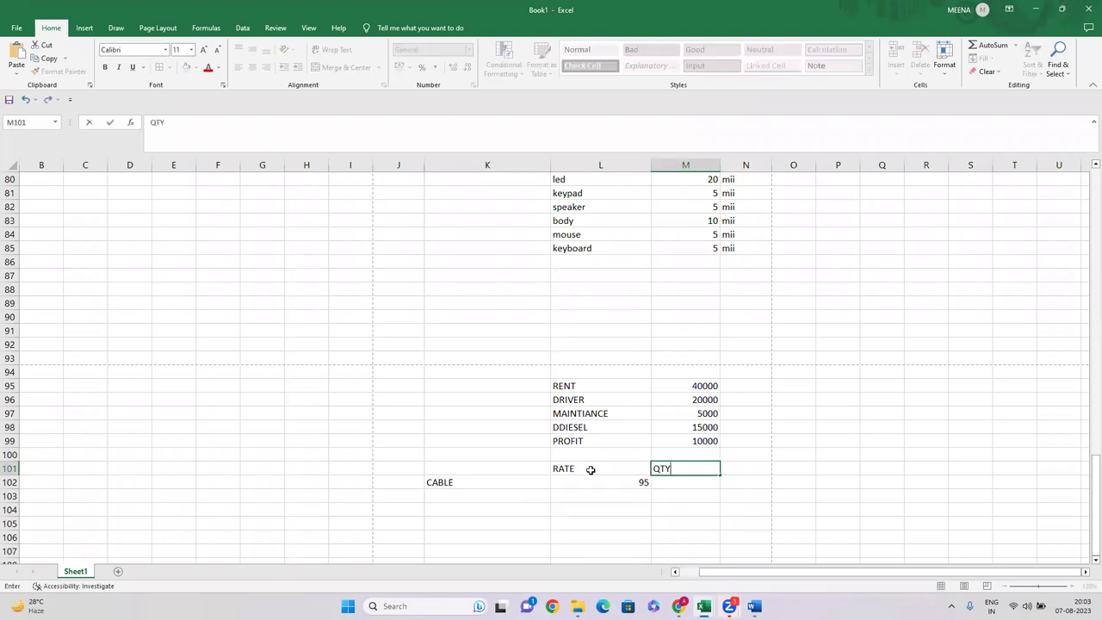
{"action": "key", "text": "Down"}
{"action": "type", "text": "1000"}
{"action": "key", "text": "Tab"}
Step: Put the formula =L102*M102 in N102 to get the 95000 amount, then return to Chrome
{"action": "type", "text": "="}
{"action": "key", "text": "Left"}
{"action": "key", "text": "Left"}
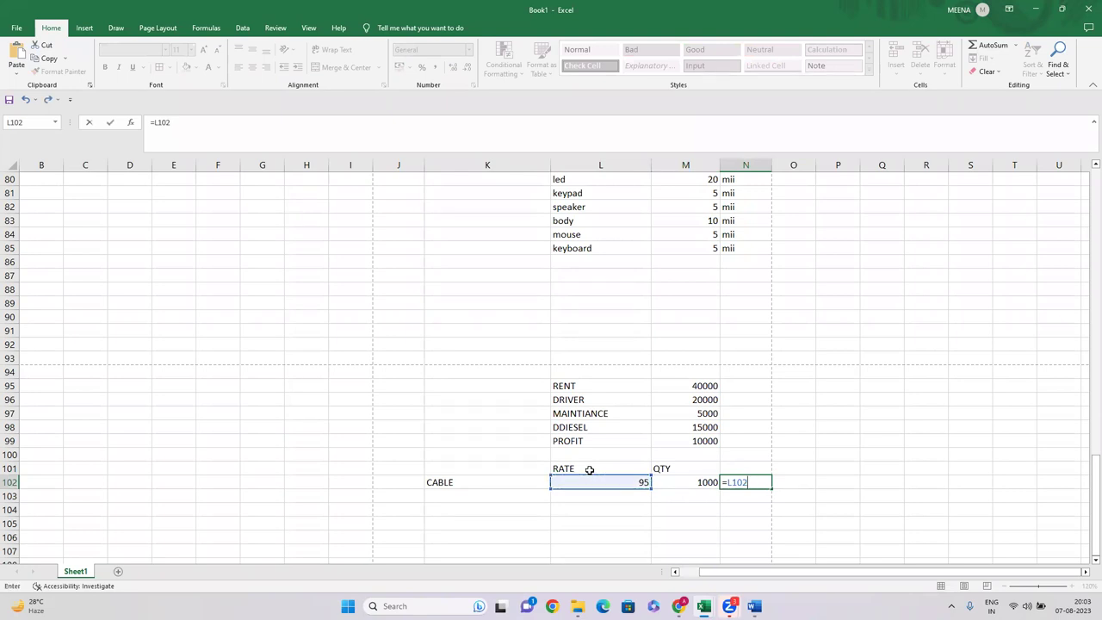
{"action": "type", "text": "*"}
{"action": "key", "text": "Left"}
{"action": "key", "text": "Return"}
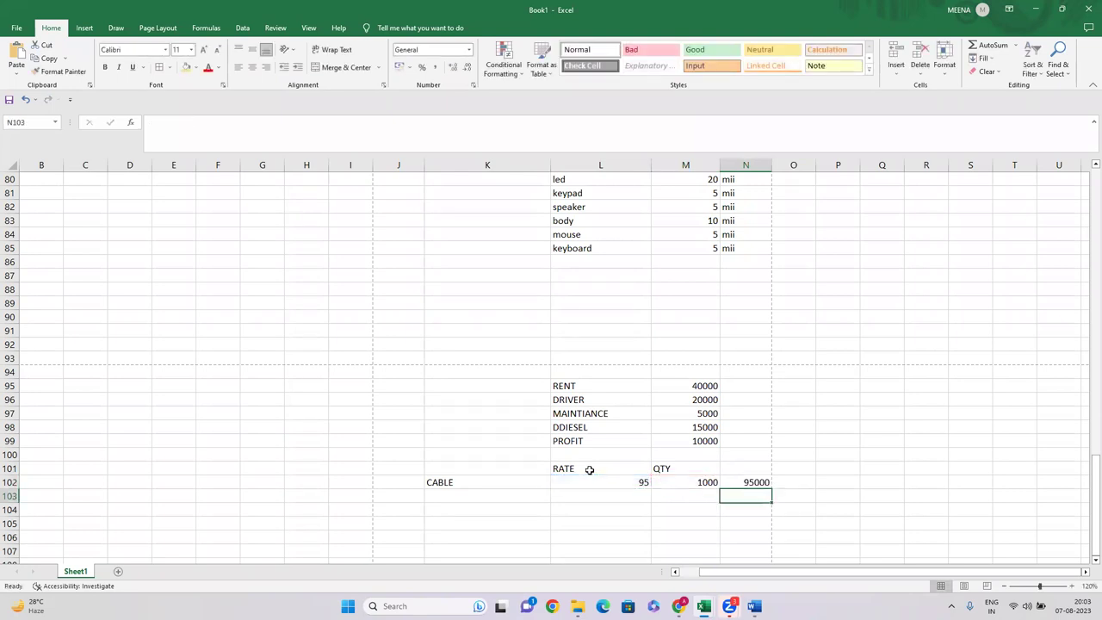
{"action": "left_click", "coordinate": [773, 479]}
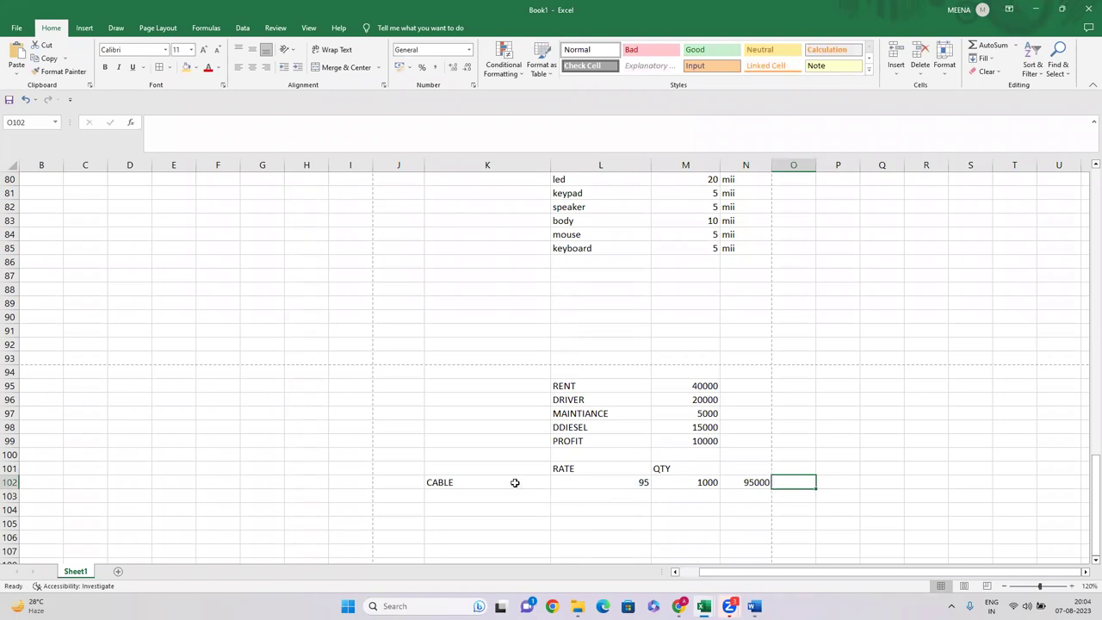
{"action": "mouse_move", "coordinate": [680, 608]}
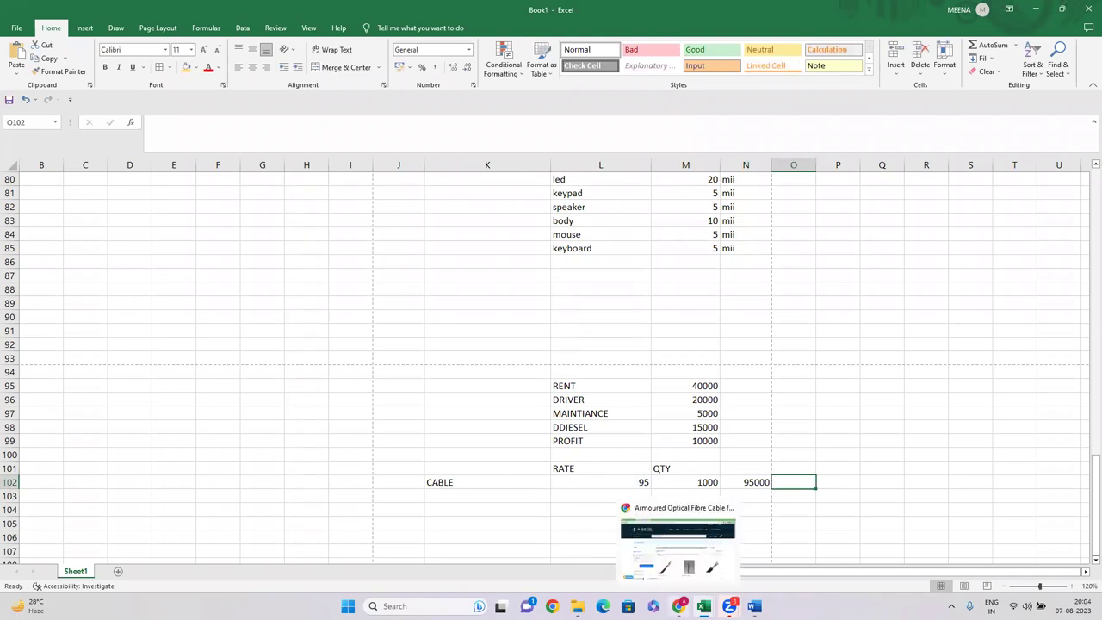
{"action": "left_click", "coordinate": [681, 530]}
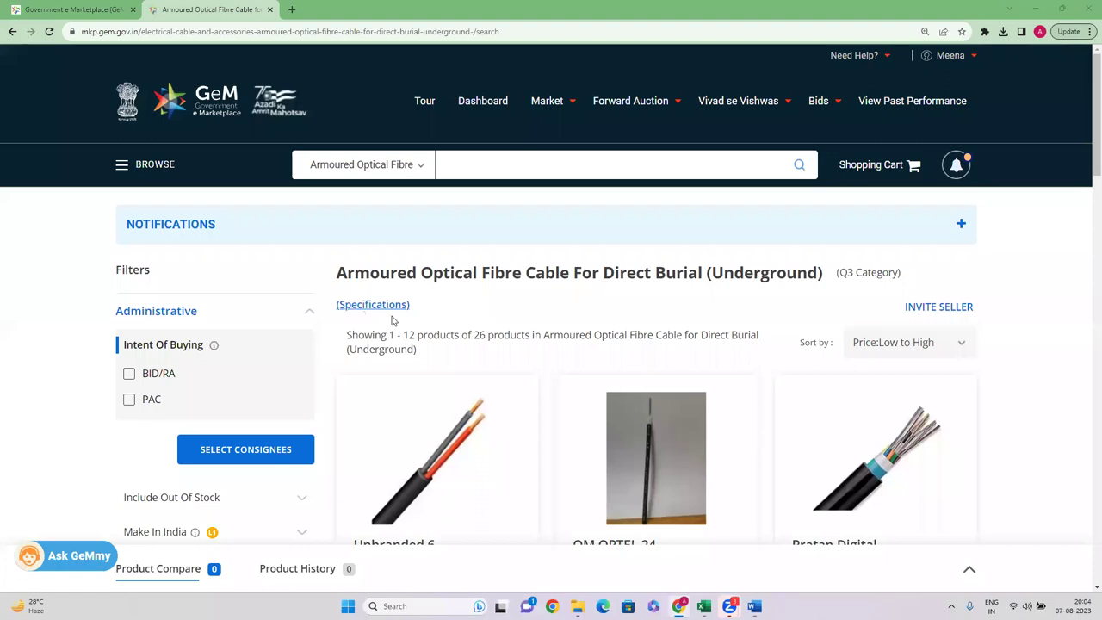
Step: Set the GeM search category to All Categories
{"action": "left_click", "coordinate": [417, 165]}
{"action": "left_click", "coordinate": [400, 172]}
{"action": "left_click", "coordinate": [387, 165]}
{"action": "left_click", "coordinate": [345, 186]}
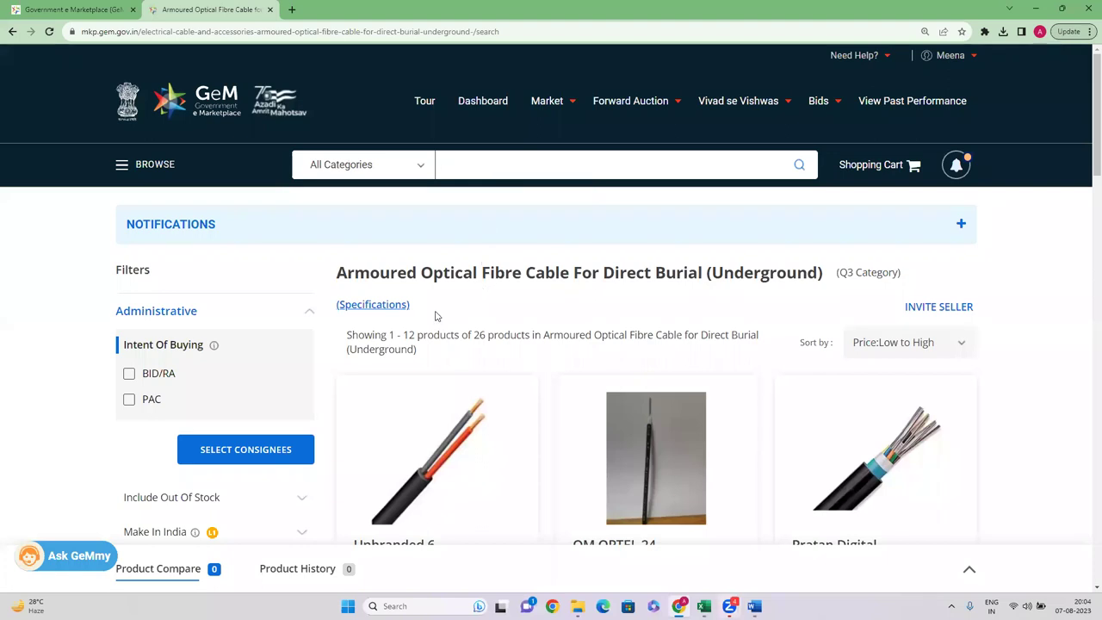
{"action": "scroll", "coordinate": [454, 296], "scroll_direction": "down", "scroll_amount": 1}
{"action": "scroll", "coordinate": [541, 536], "scroll_direction": "up", "scroll_amount": 1}
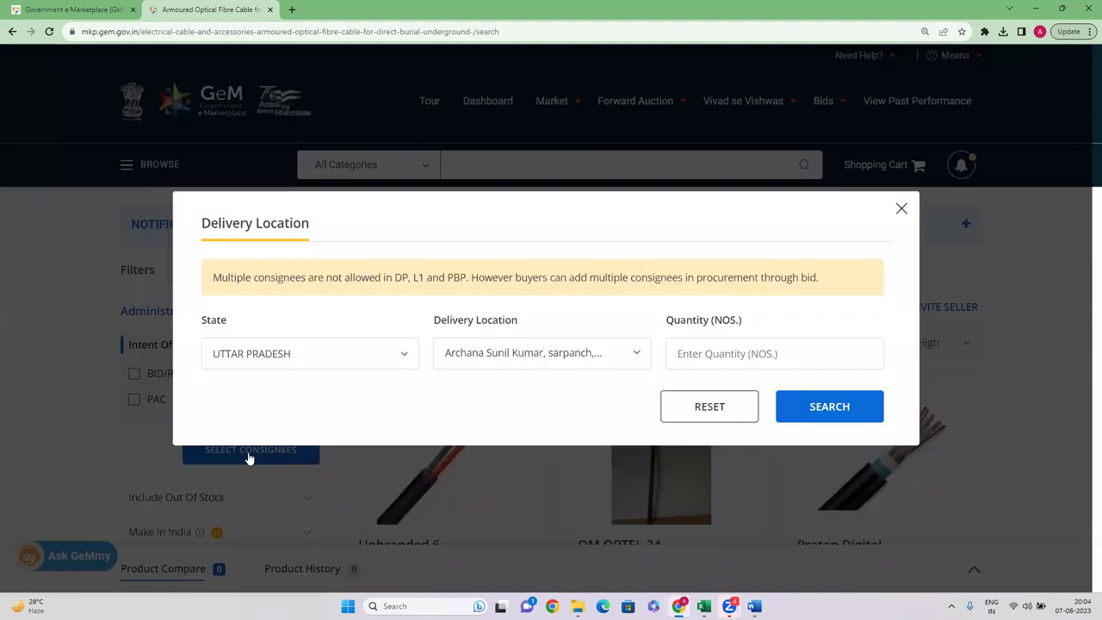
Step: Choose MAHARASHTRA as the consignee delivery state
{"action": "left_click", "coordinate": [250, 454]}
{"action": "left_click", "coordinate": [286, 360]}
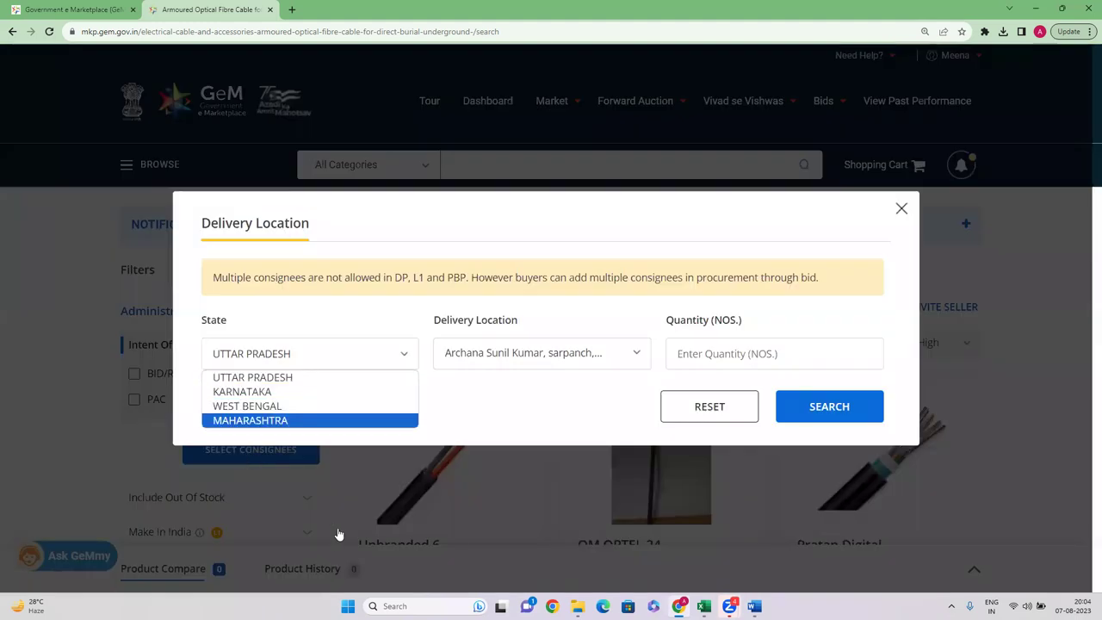
{"action": "left_click", "coordinate": [452, 536]}
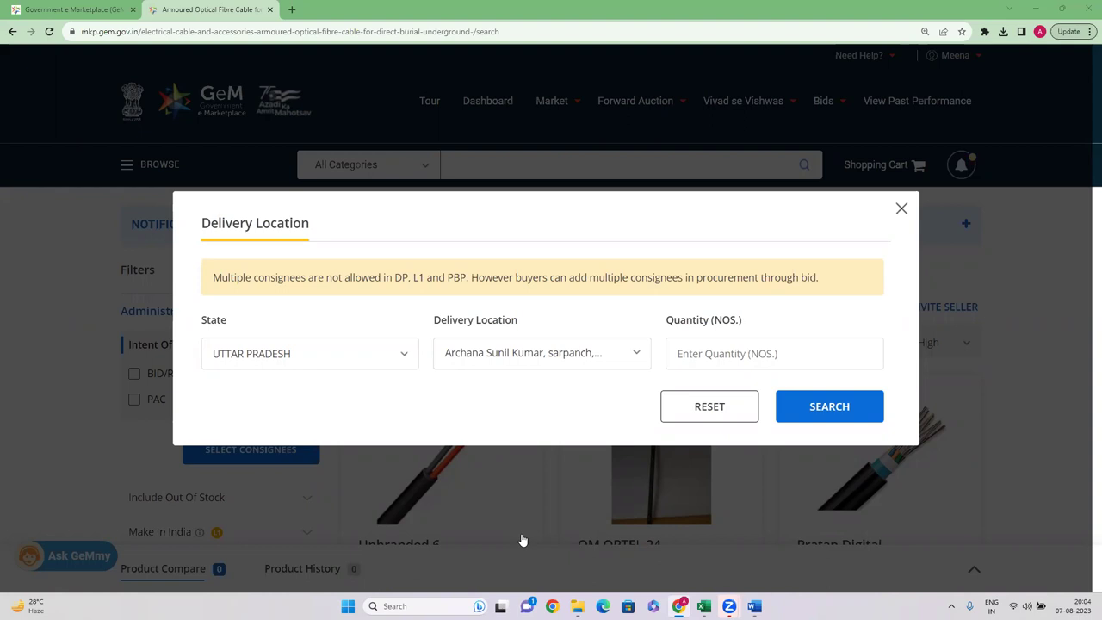
{"action": "left_click", "coordinate": [315, 360]}
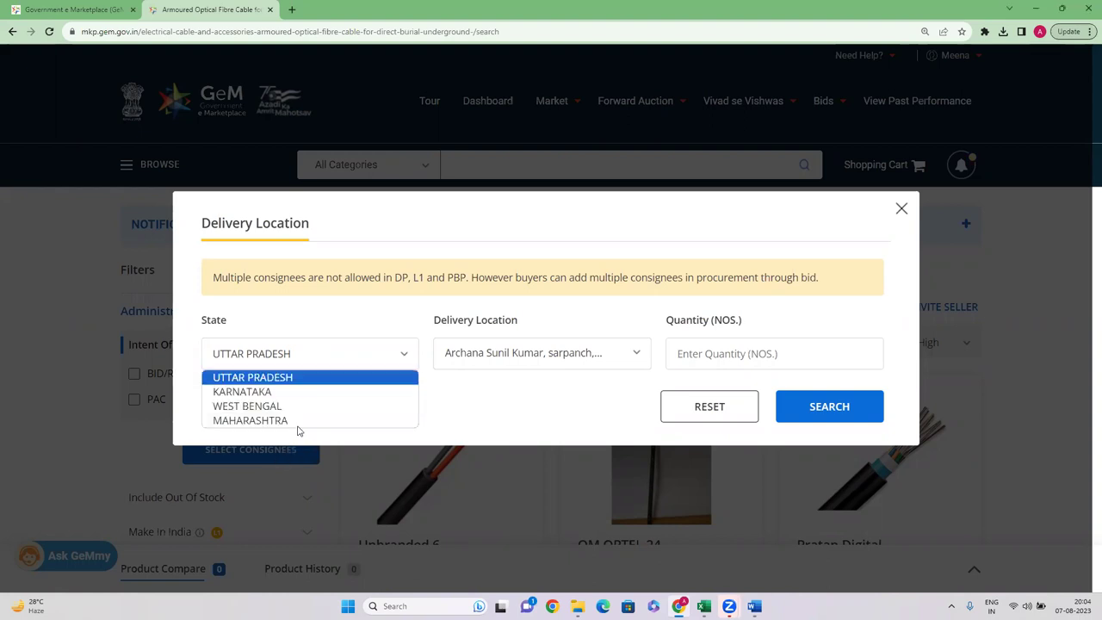
{"action": "left_click", "coordinate": [292, 422]}
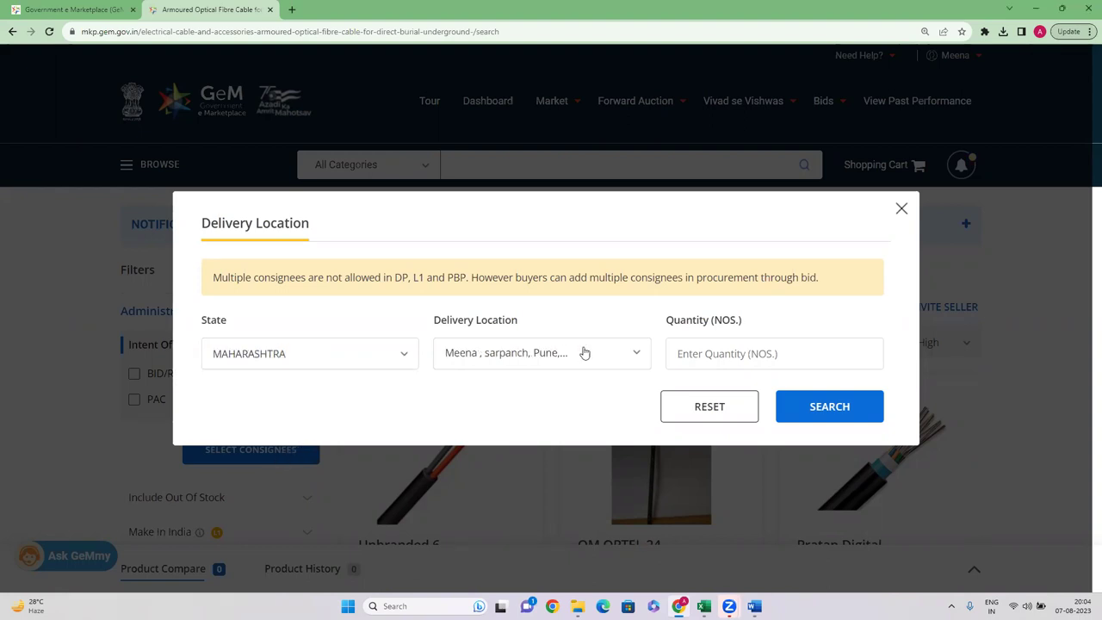
Step: Enter quantity 1000 and search, showing the ₹70,000.00 L1 offer
{"action": "left_click", "coordinate": [726, 354]}
{"action": "type", "text": "1000"}
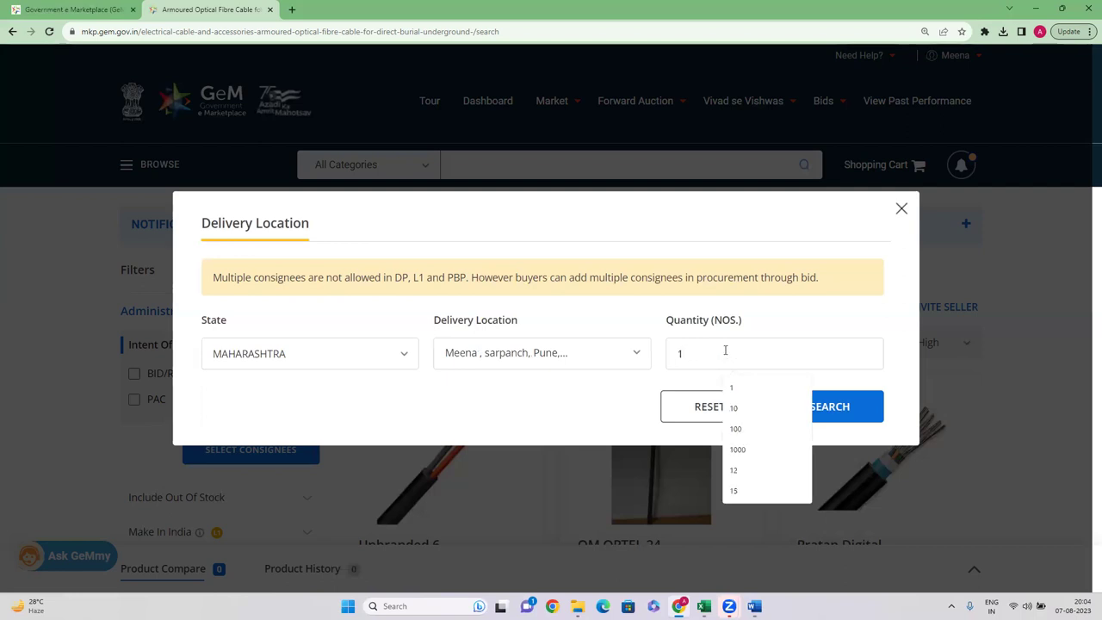
{"action": "left_click", "coordinate": [512, 406]}
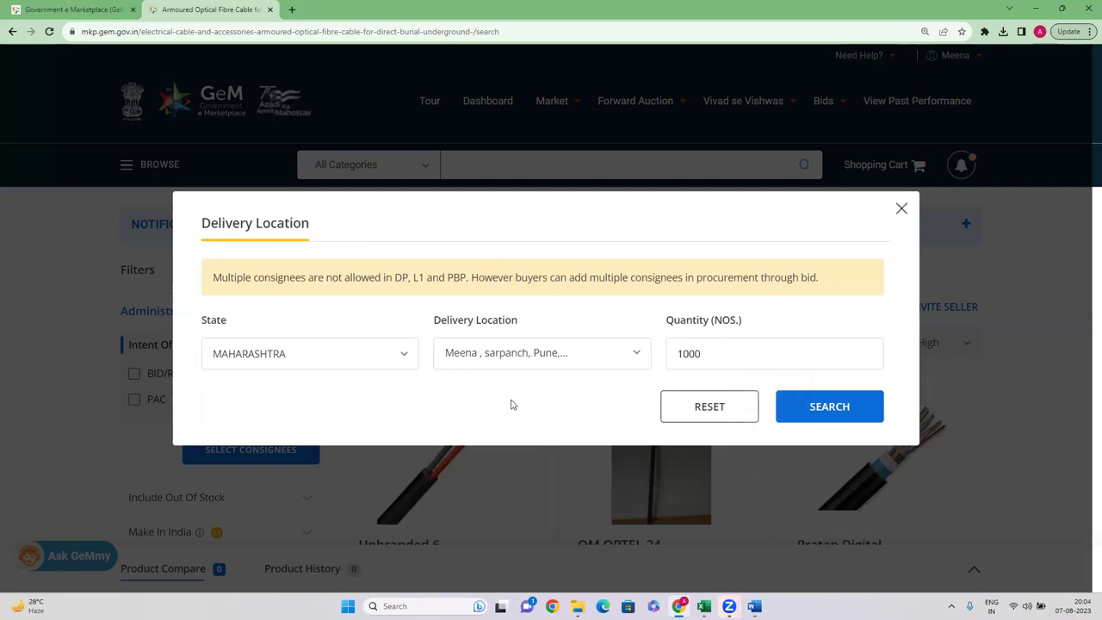
{"action": "left_click", "coordinate": [839, 411]}
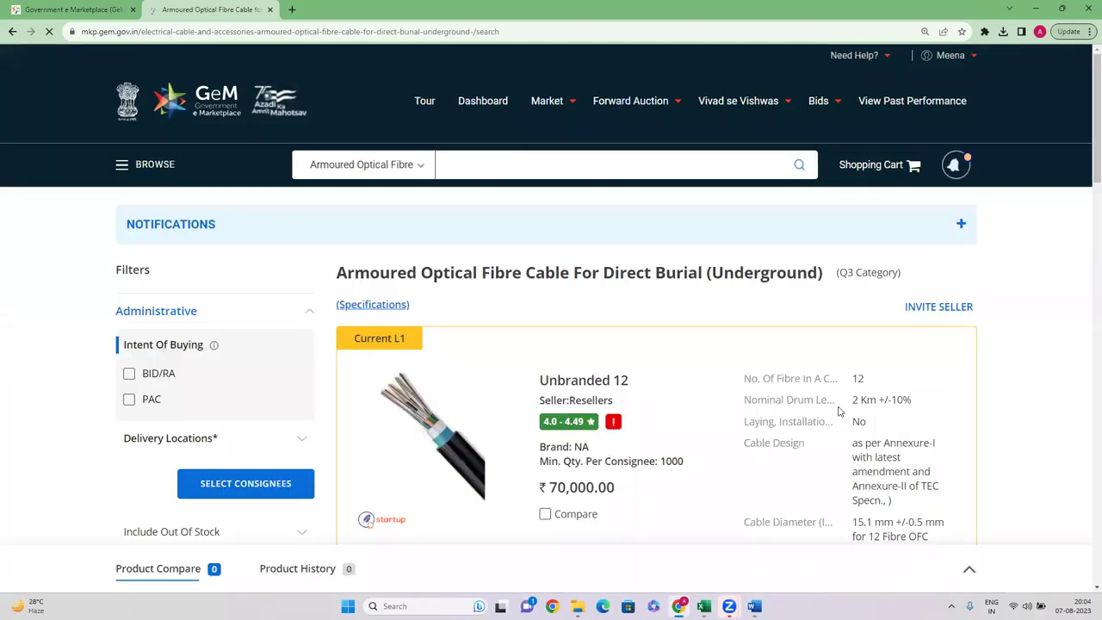
{"action": "scroll", "coordinate": [539, 451], "scroll_direction": "down", "scroll_amount": 3}
{"action": "scroll", "coordinate": [540, 451], "scroll_direction": "down", "scroll_amount": 1}
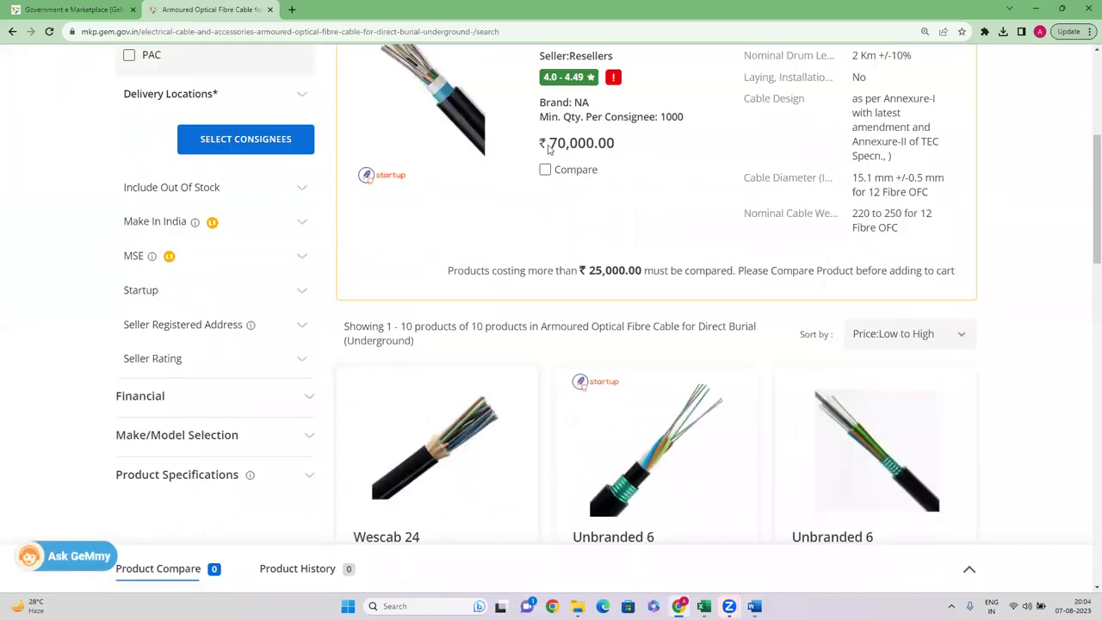
{"action": "left_click_drag", "start_coordinate": [549, 147], "coordinate": [643, 138]}
{"action": "scroll", "coordinate": [650, 195], "scroll_direction": "up", "scroll_amount": 2}
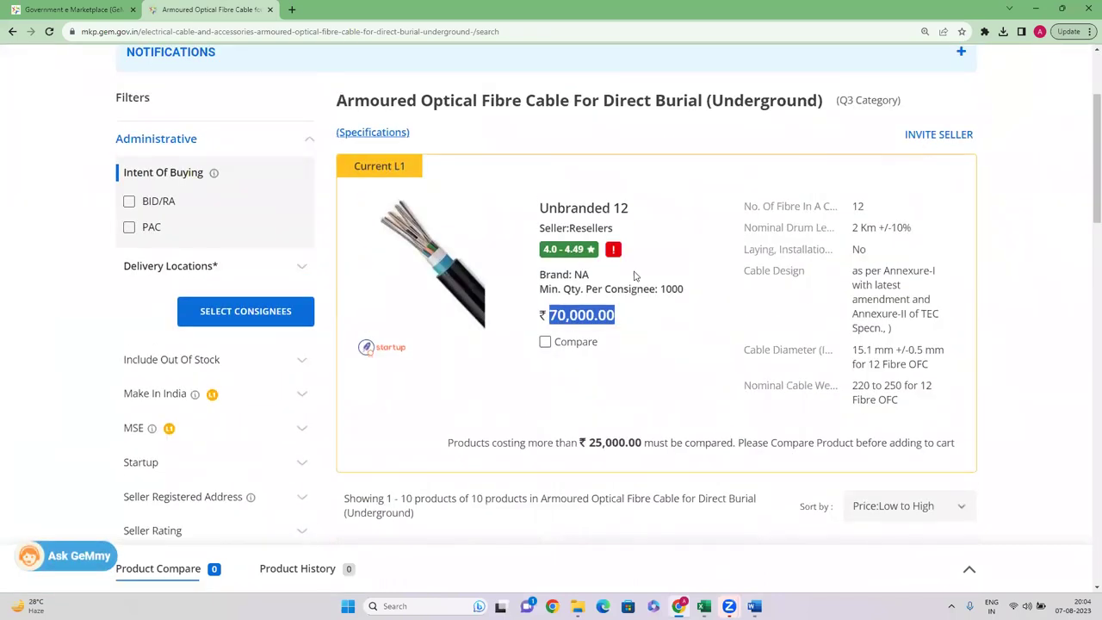
Step: Switch to Book1 and select the rate cell L102
{"action": "mouse_move", "coordinate": [704, 606]}
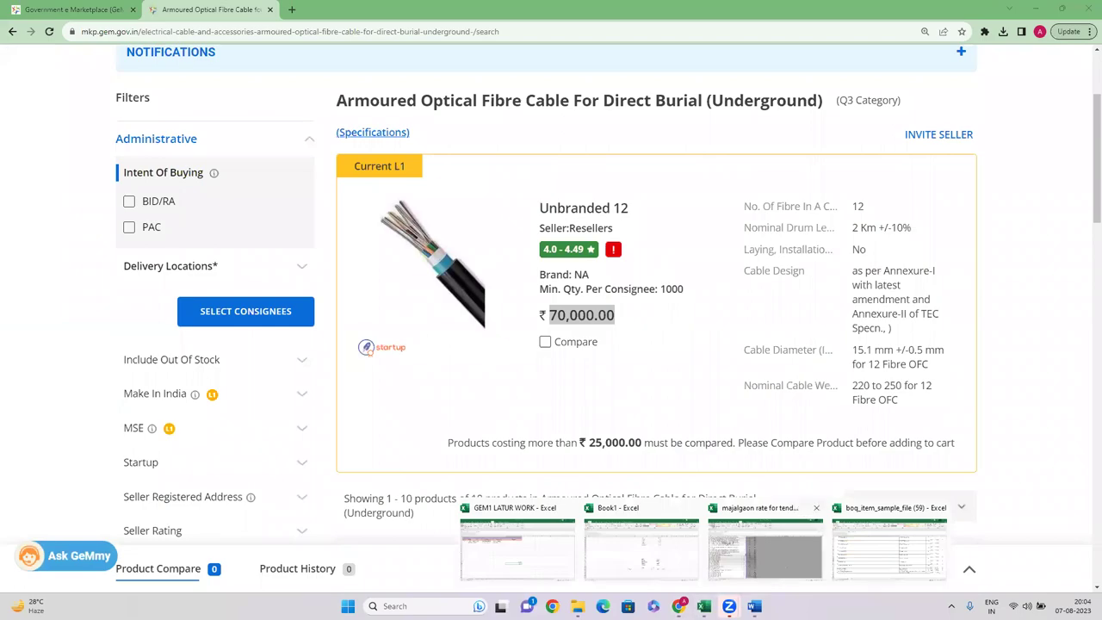
{"action": "left_click", "coordinate": [689, 507]}
{"action": "left_click", "coordinate": [688, 505]}
{"action": "left_click", "coordinate": [620, 483]}
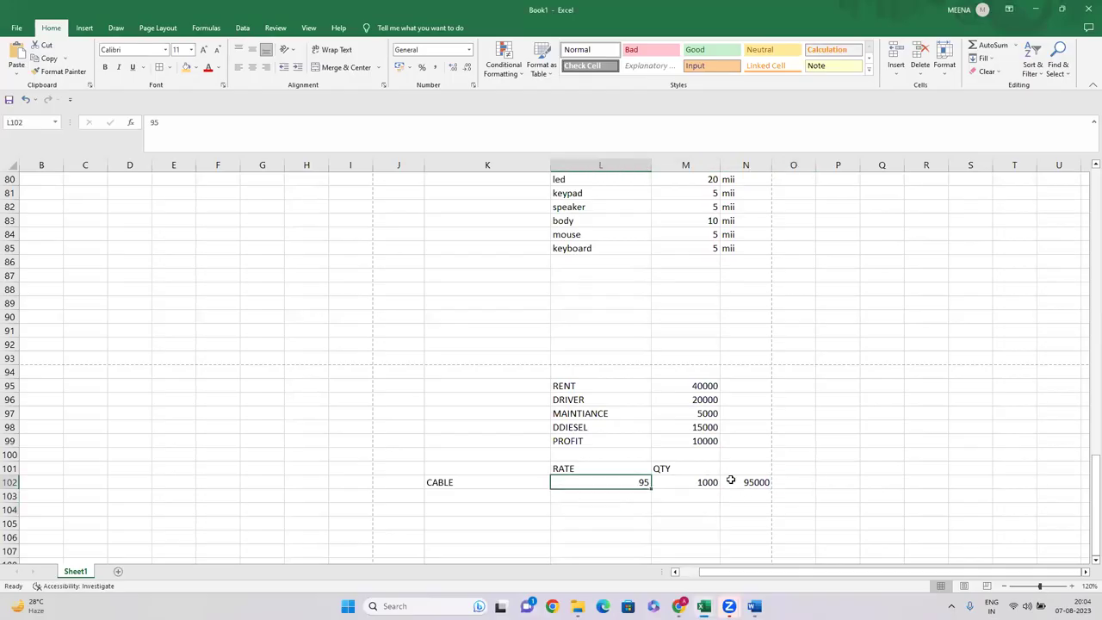
Step: Check the quantity in M102 and the amount formula in N102, then return to the GeM listing
{"action": "left_click", "coordinate": [707, 482]}
{"action": "left_click", "coordinate": [757, 482]}
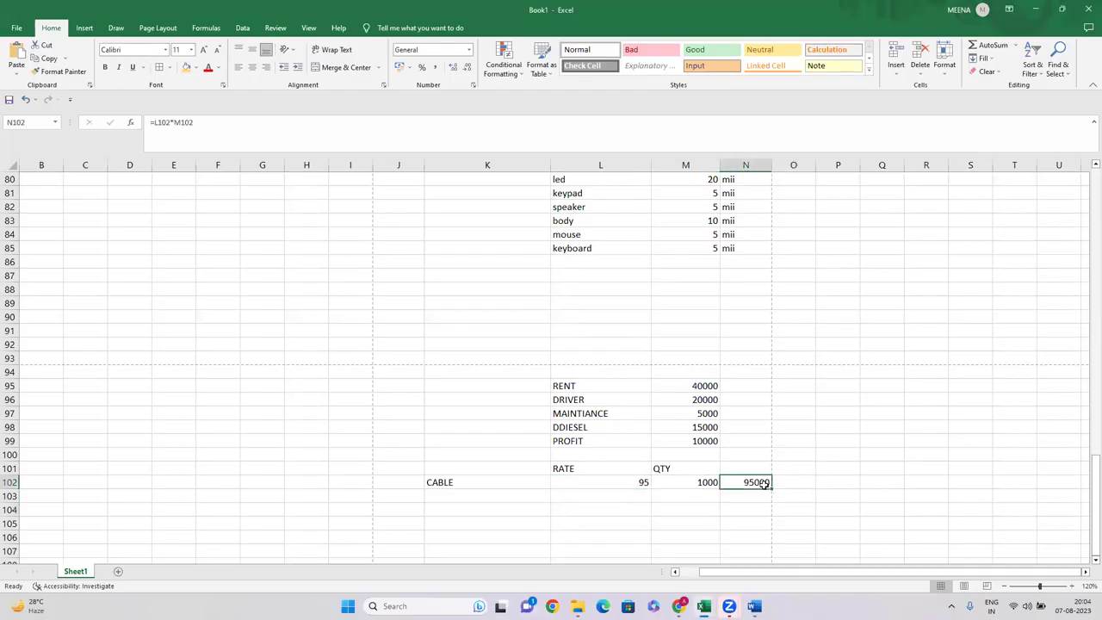
{"action": "mouse_move", "coordinate": [680, 606]}
{"action": "left_click", "coordinate": [680, 548]}
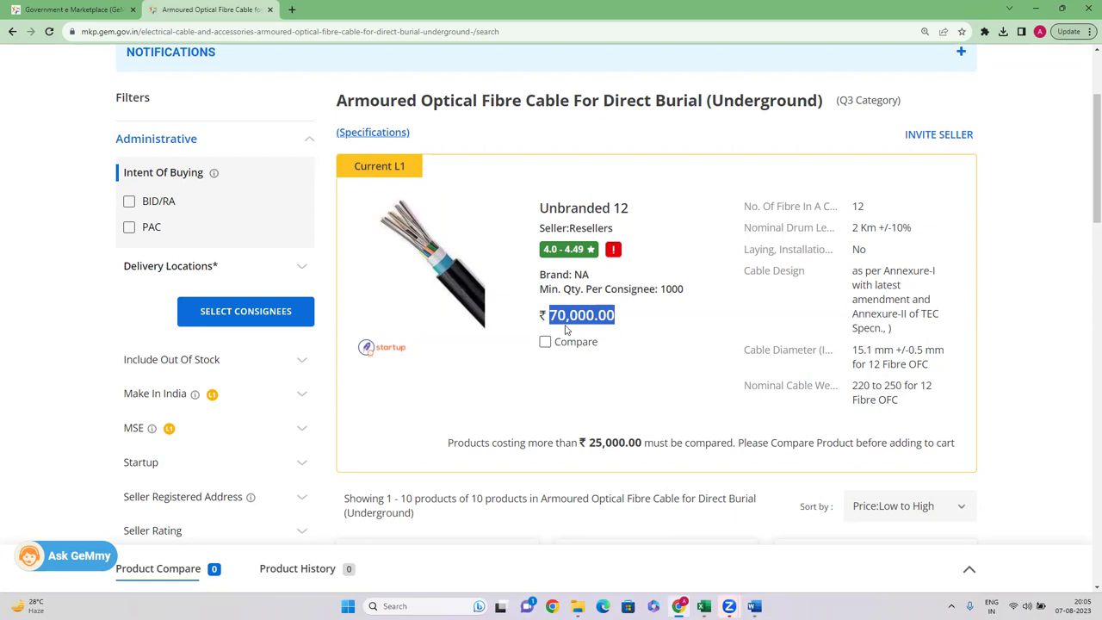
Step: Expand the Product Specifications filters: Nominal Cable Weight, Cable Diameter, Cable Design, Laying/Installation
{"action": "scroll", "coordinate": [486, 379], "scroll_direction": "down", "scroll_amount": 2}
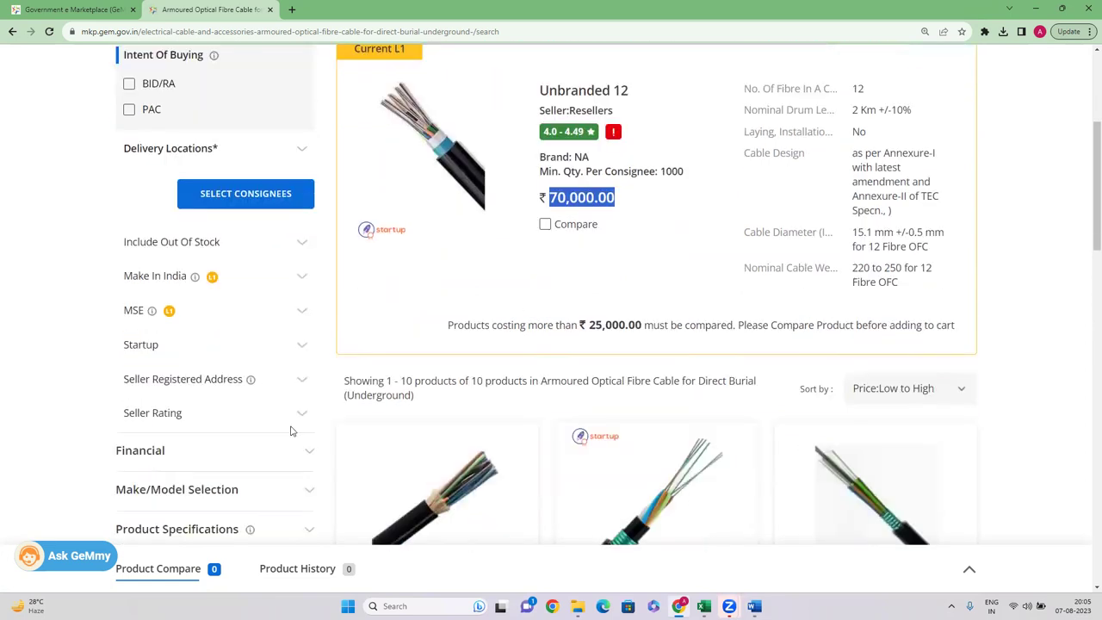
{"action": "scroll", "coordinate": [289, 388], "scroll_direction": "down", "scroll_amount": 3}
{"action": "left_click", "coordinate": [301, 310]}
{"action": "scroll", "coordinate": [293, 378], "scroll_direction": "down", "scroll_amount": 1}
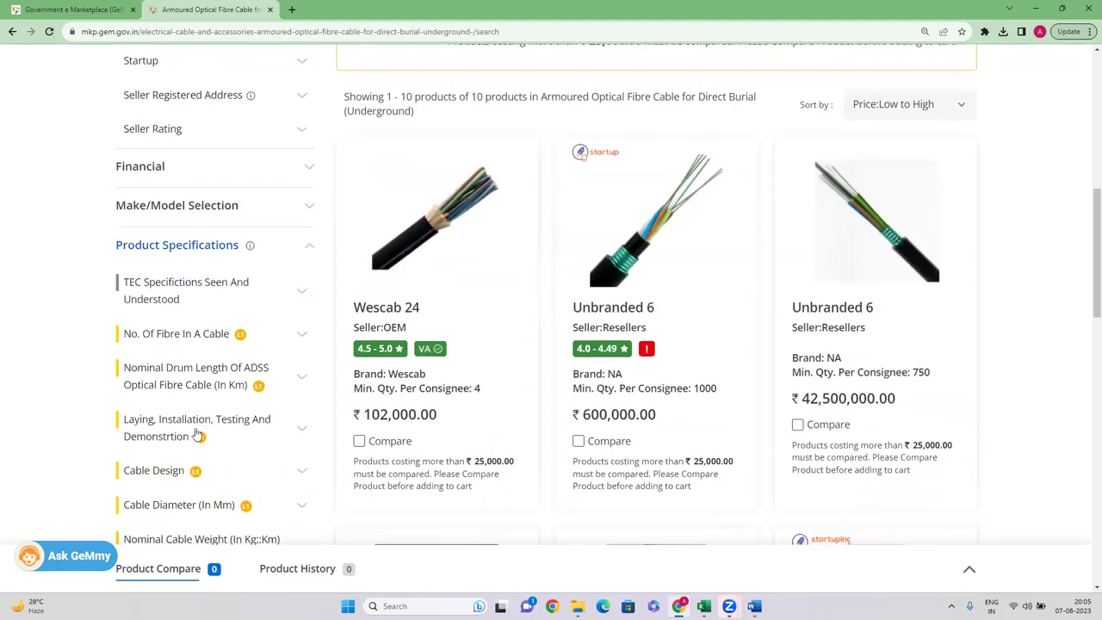
{"action": "scroll", "coordinate": [198, 435], "scroll_direction": "down", "scroll_amount": 2}
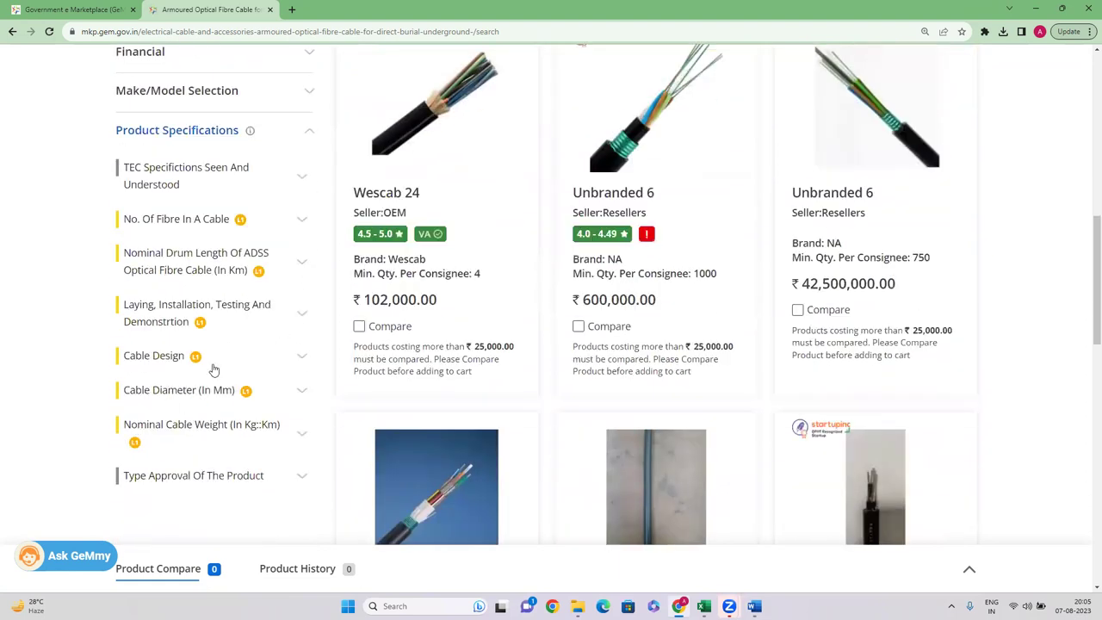
{"action": "left_click", "coordinate": [289, 427]}
{"action": "left_click", "coordinate": [274, 390]}
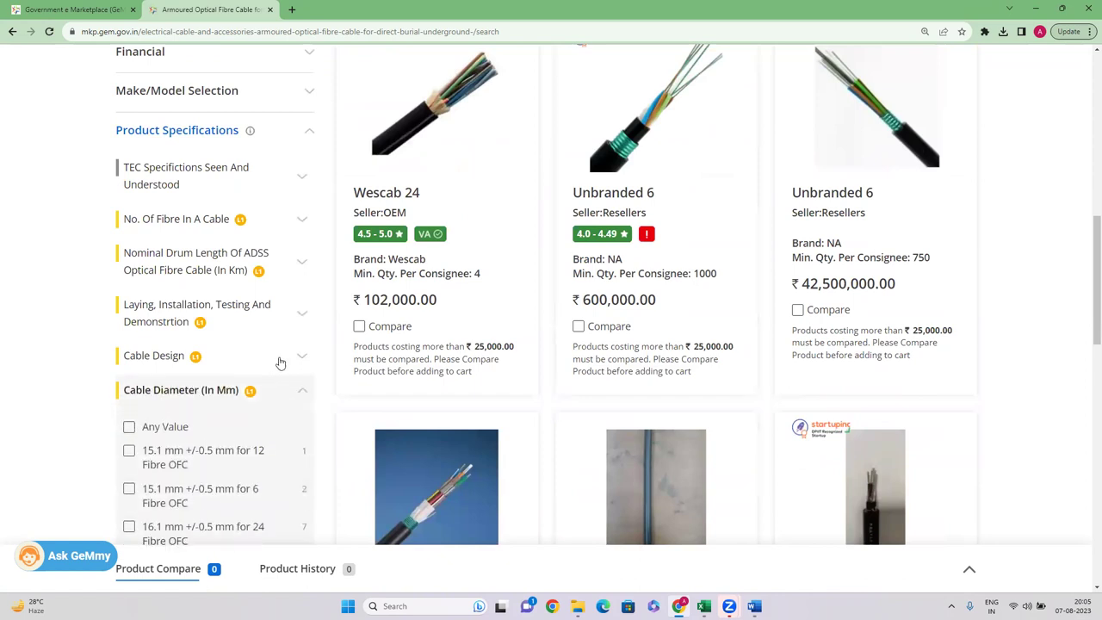
{"action": "left_click", "coordinate": [282, 359]}
{"action": "left_click", "coordinate": [290, 312]}
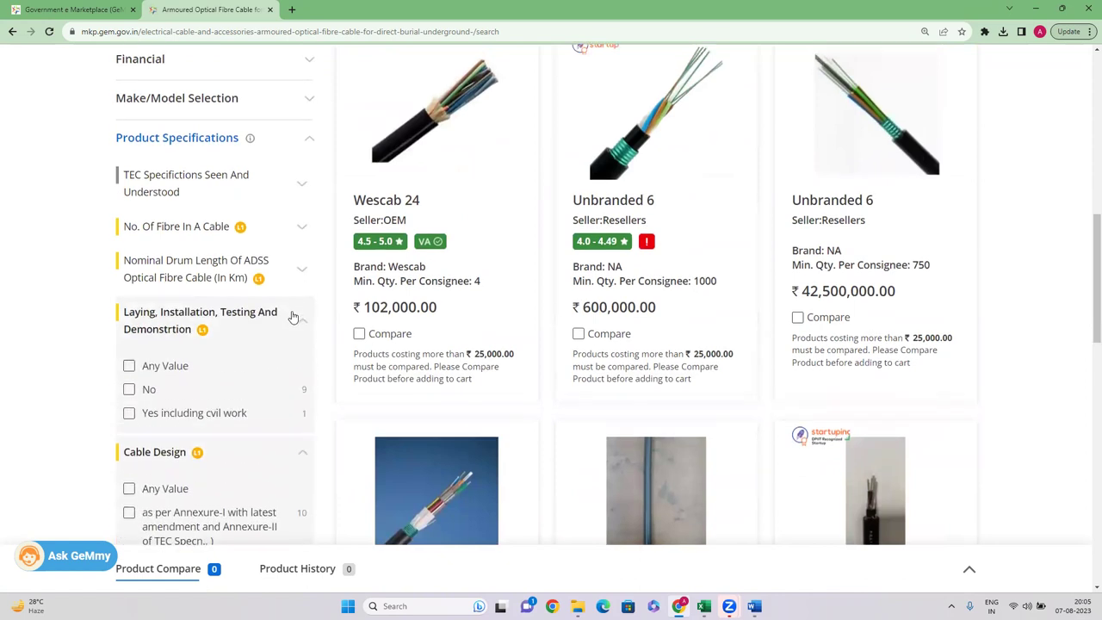
Step: Inspect the Nominal Drum Length, No. Of Fibre In A Cable and TEC Specifications filters
{"action": "scroll", "coordinate": [288, 344], "scroll_direction": "up", "scroll_amount": 2}
{"action": "left_click", "coordinate": [284, 368]}
{"action": "left_click", "coordinate": [286, 334]}
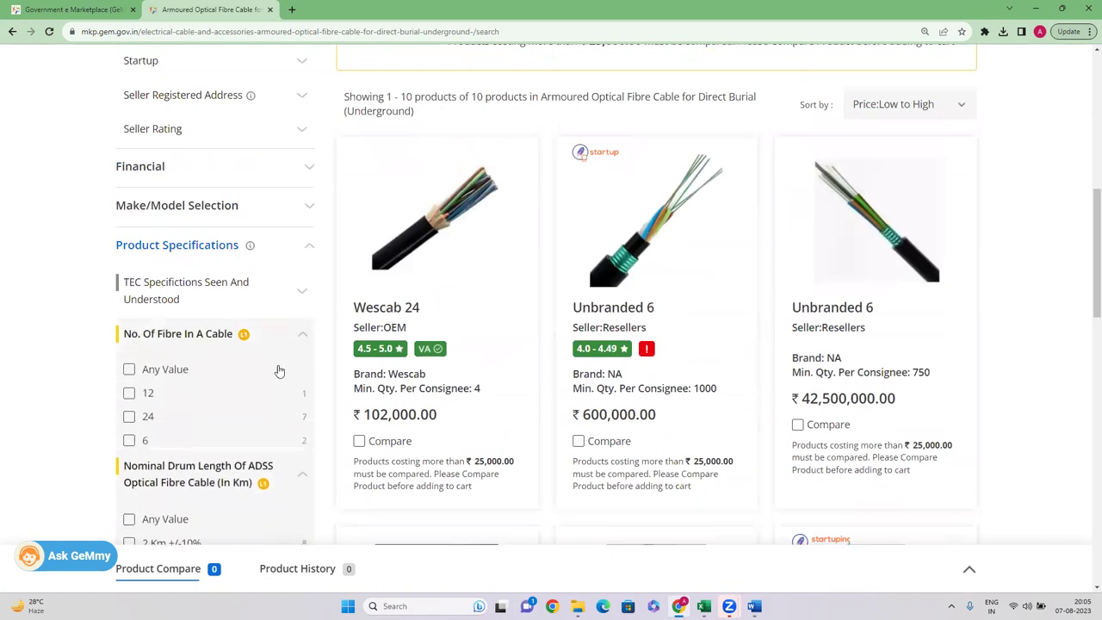
{"action": "scroll", "coordinate": [279, 370], "scroll_direction": "up", "scroll_amount": 1}
{"action": "left_click", "coordinate": [284, 412]}
{"action": "left_click", "coordinate": [284, 412]}
{"action": "scroll", "coordinate": [285, 411], "scroll_direction": "down", "scroll_amount": 1}
{"action": "scroll", "coordinate": [640, 300], "scroll_direction": "up", "scroll_amount": 2}
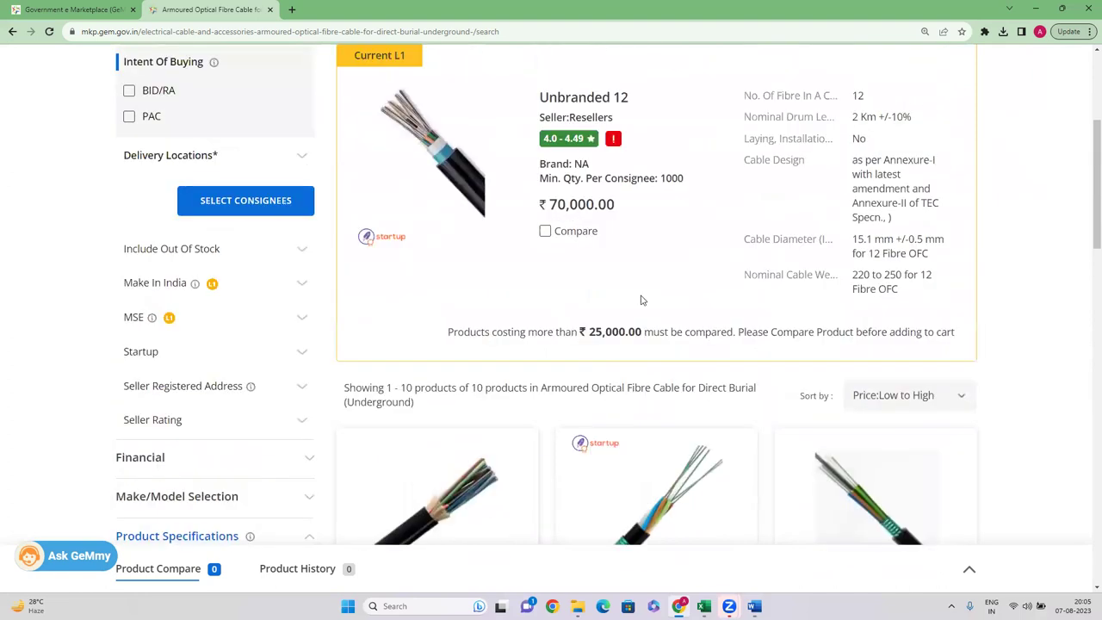
{"action": "scroll", "coordinate": [641, 300], "scroll_direction": "up", "scroll_amount": 3}
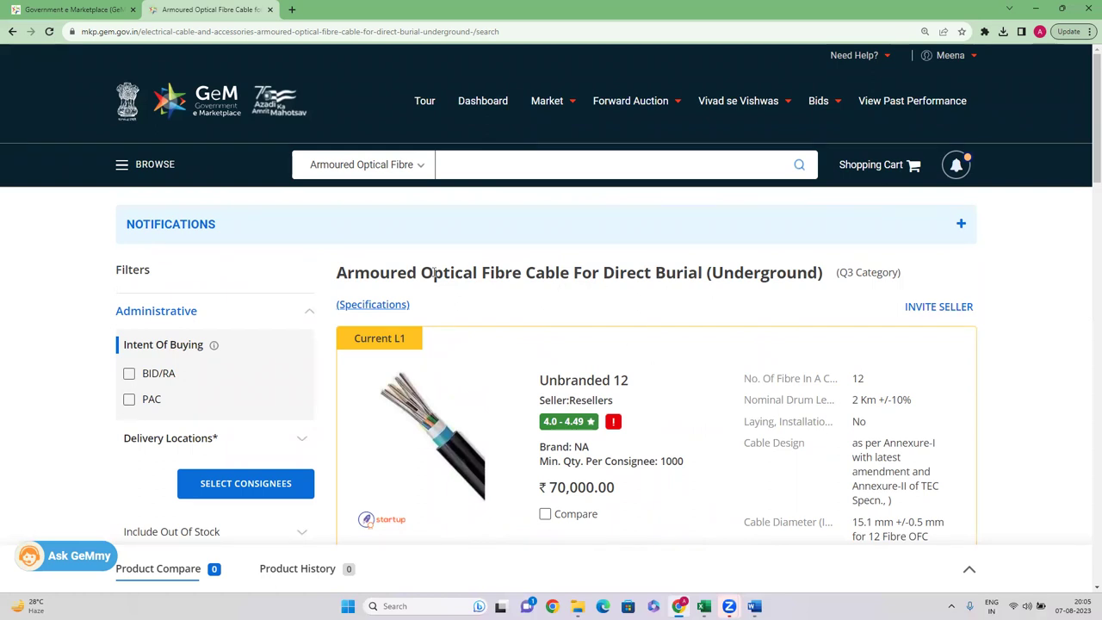
Step: Note the 12-fibre L1 at ₹70,000.00, then filter results to 24 fibres
{"action": "left_click_drag", "start_coordinate": [420, 272], "coordinate": [526, 269]}
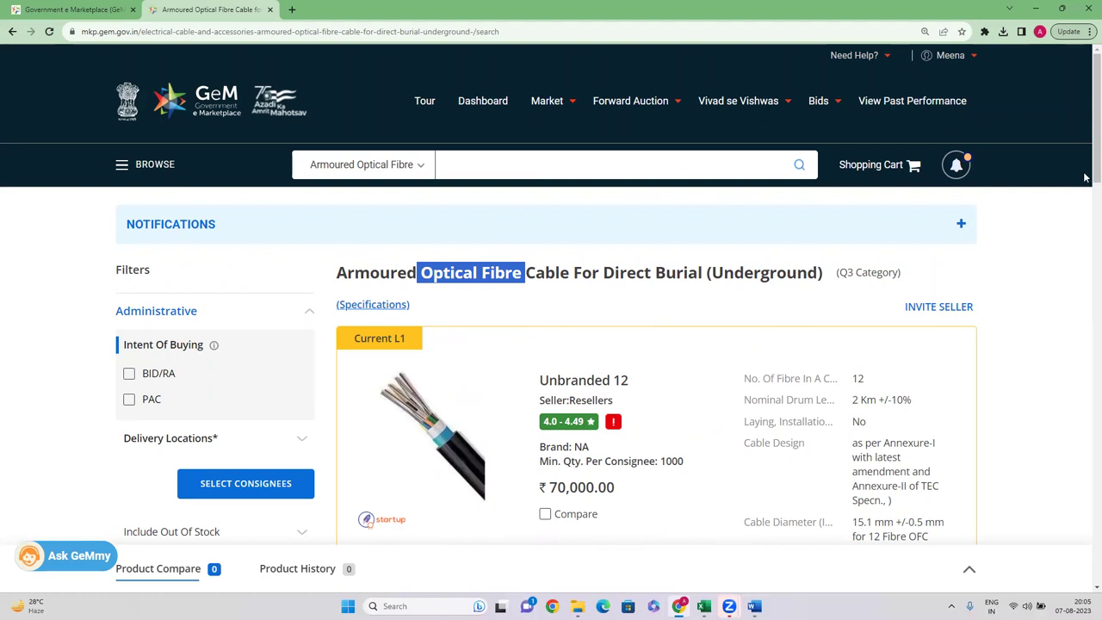
{"action": "scroll", "coordinate": [1087, 176], "scroll_direction": "down", "scroll_amount": 2}
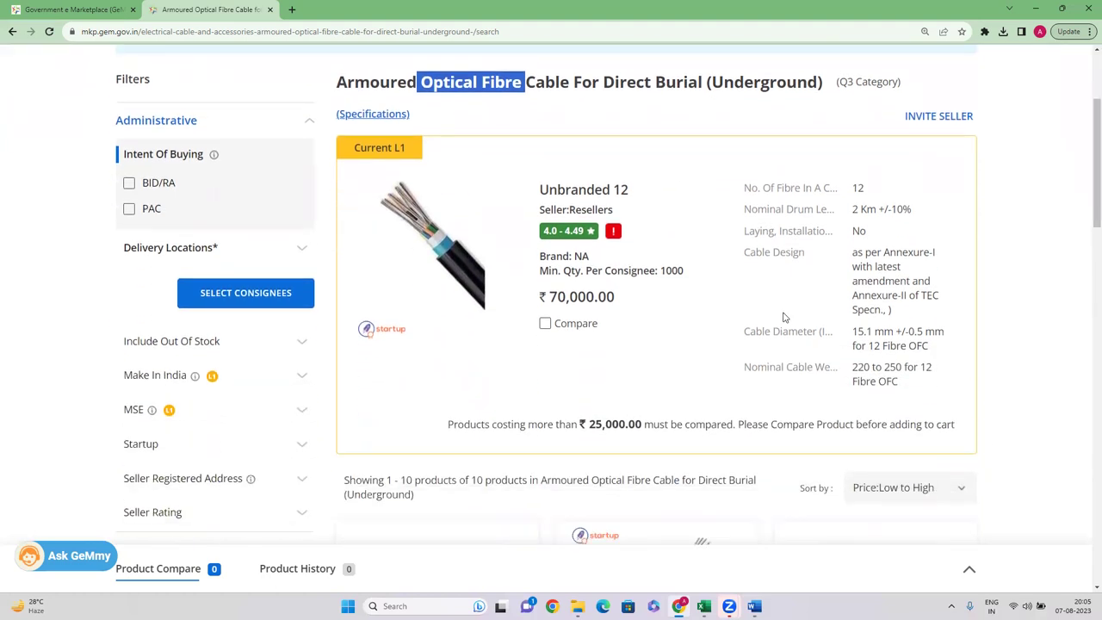
{"action": "scroll", "coordinate": [787, 315], "scroll_direction": "down", "scroll_amount": 5}
{"action": "scroll", "coordinate": [193, 539], "scroll_direction": "up", "scroll_amount": 5}
{"action": "left_click_drag", "start_coordinate": [548, 297], "coordinate": [622, 301]}
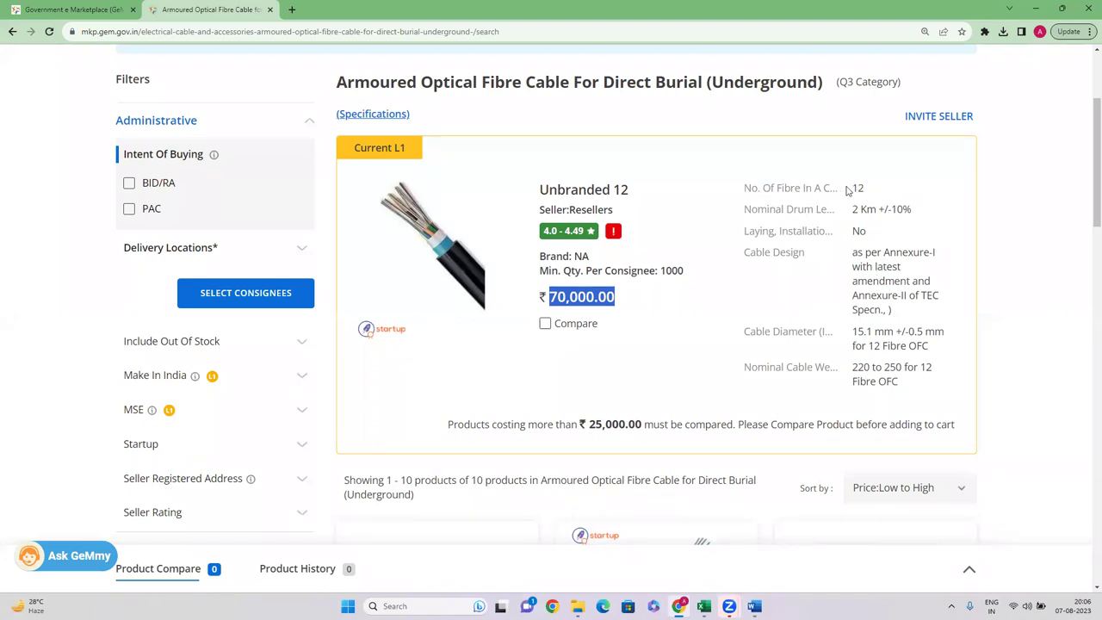
{"action": "left_click_drag", "start_coordinate": [848, 190], "coordinate": [861, 189]}
{"action": "left_click_drag", "start_coordinate": [1086, 187], "coordinate": [1086, 280]}
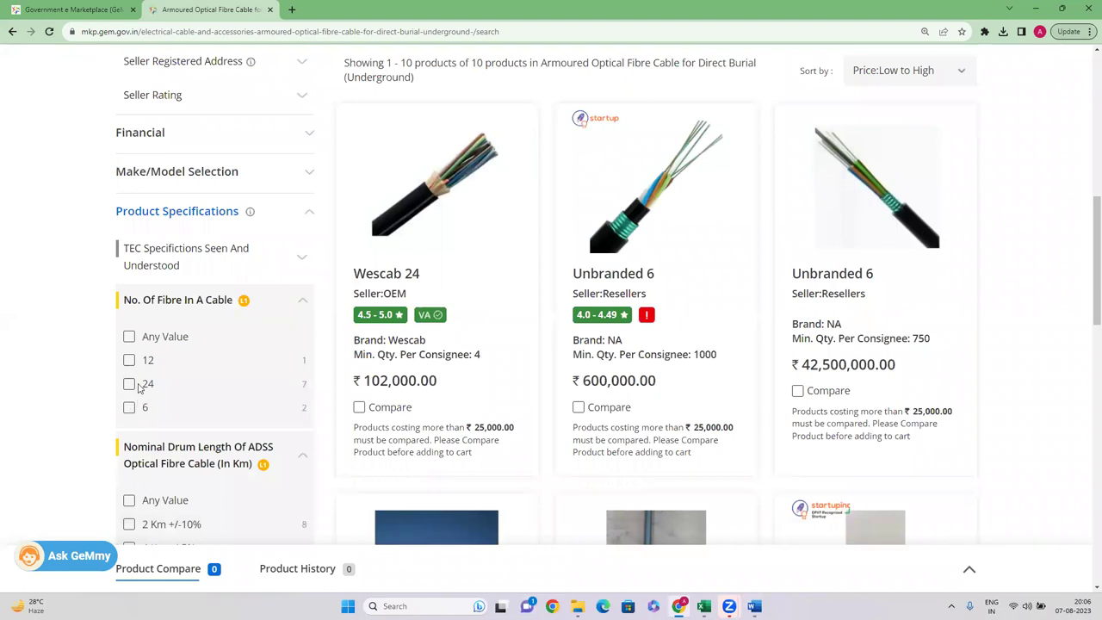
{"action": "left_click", "coordinate": [129, 384]}
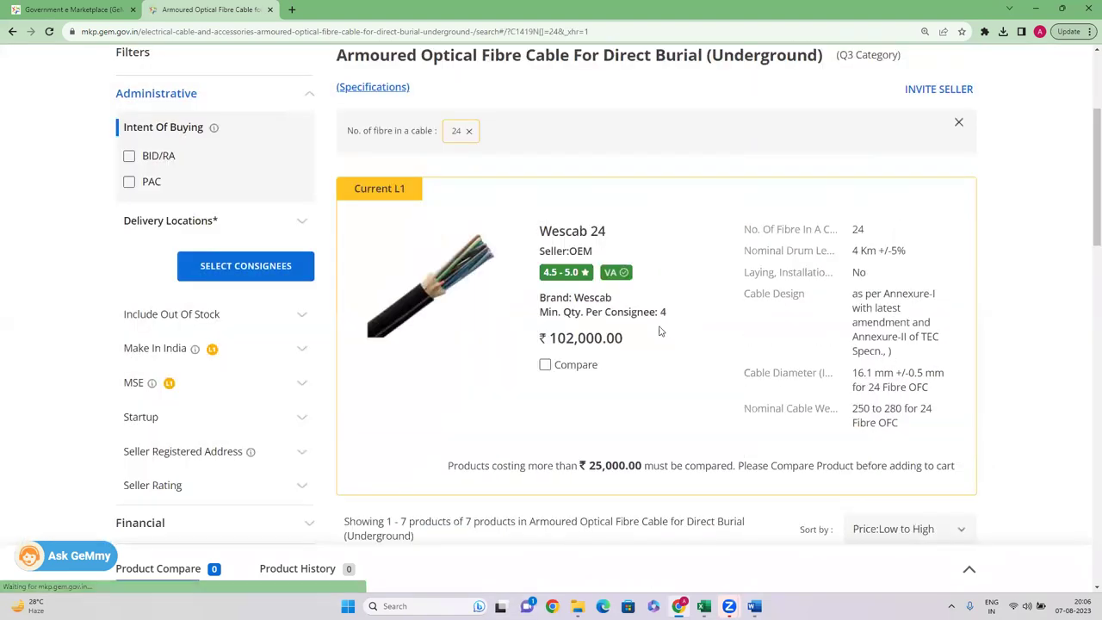
Step: Review the seven 24-fibre offers, noting the Wescab 24 L1 price of 102,000.00
{"action": "left_click_drag", "start_coordinate": [550, 339], "coordinate": [620, 340]}
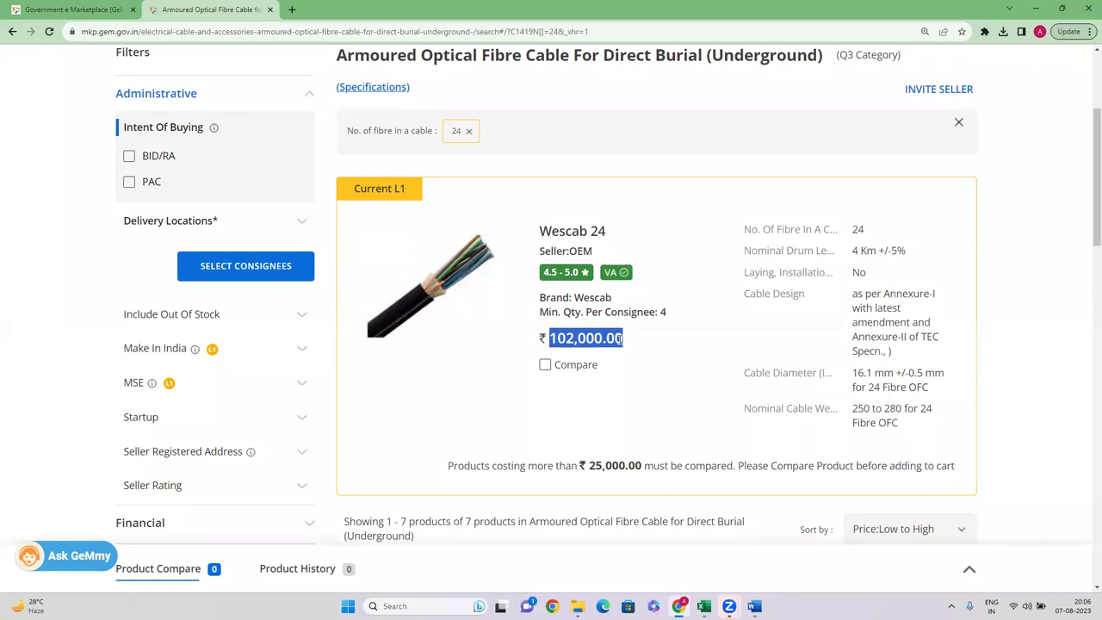
{"action": "scroll", "coordinate": [633, 289], "scroll_direction": "down", "scroll_amount": 6}
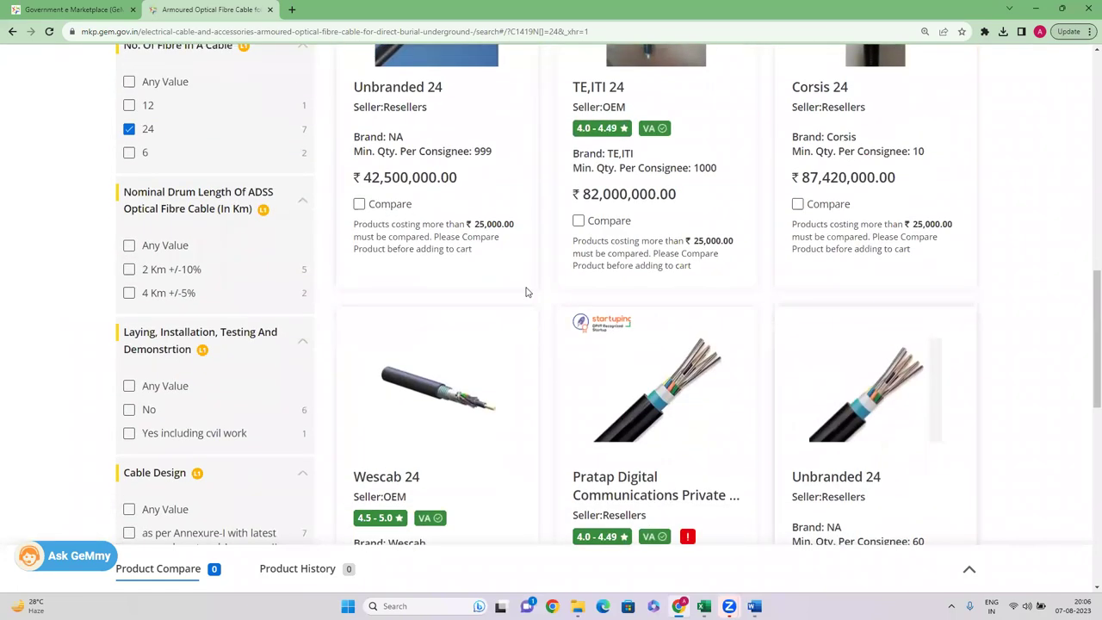
{"action": "scroll", "coordinate": [1083, 308], "scroll_direction": "down", "scroll_amount": 4}
{"action": "scroll", "coordinate": [947, 276], "scroll_direction": "up", "scroll_amount": 1}
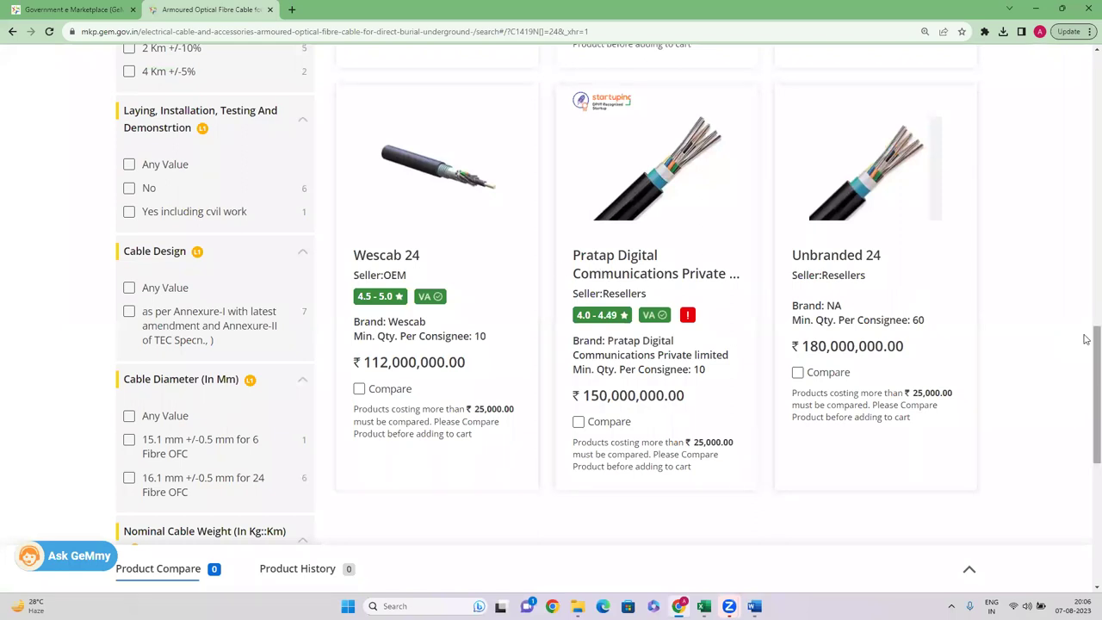
{"action": "scroll", "coordinate": [1086, 267], "scroll_direction": "up", "scroll_amount": 1}
{"action": "scroll", "coordinate": [1086, 267], "scroll_direction": "up", "scroll_amount": 5}
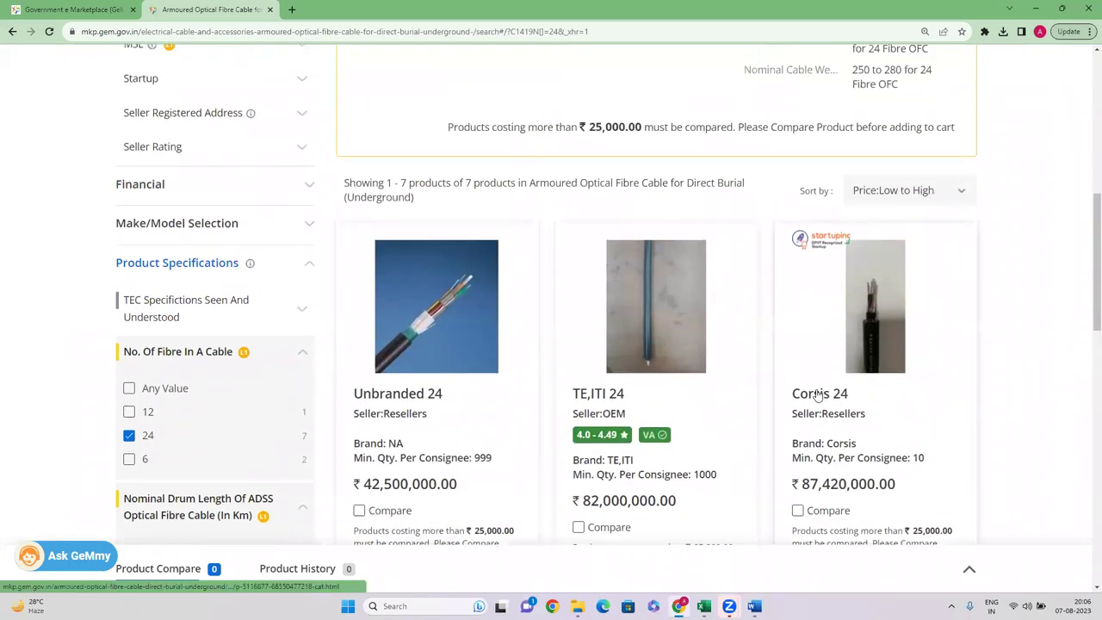
{"action": "scroll", "coordinate": [1086, 269], "scroll_direction": "up", "scroll_amount": 3}
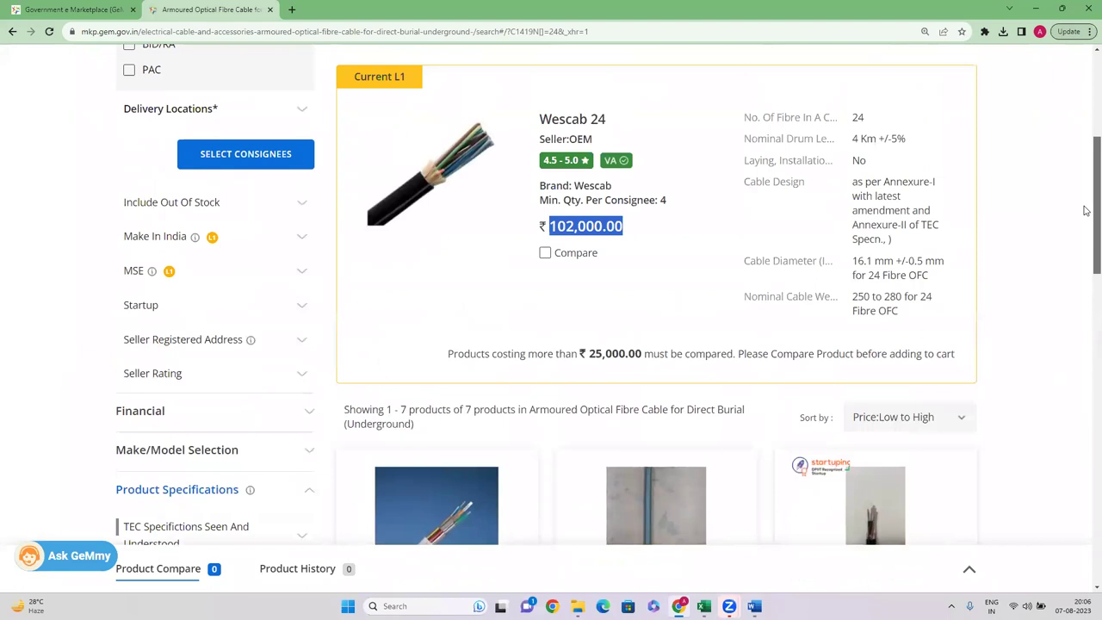
Step: Select the filtered listing's web address in the address bar
{"action": "mouse_move", "coordinate": [705, 606]}
{"action": "scroll", "coordinate": [1086, 209], "scroll_direction": "up", "scroll_amount": 1}
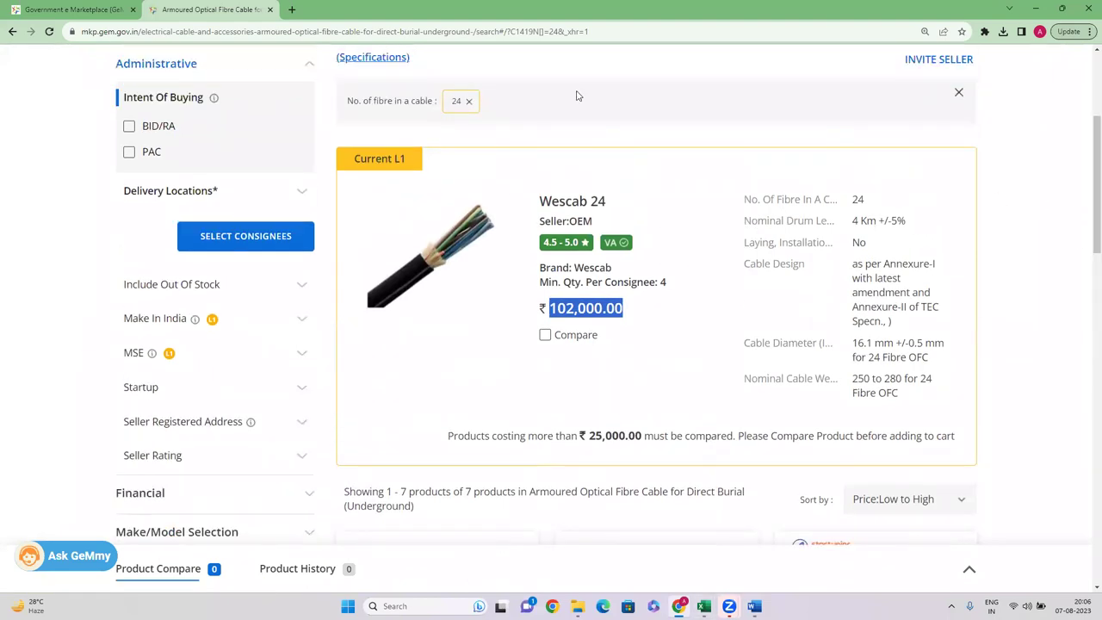
{"action": "left_click", "coordinate": [505, 35]}
{"action": "key", "text": "ctrl+c"}
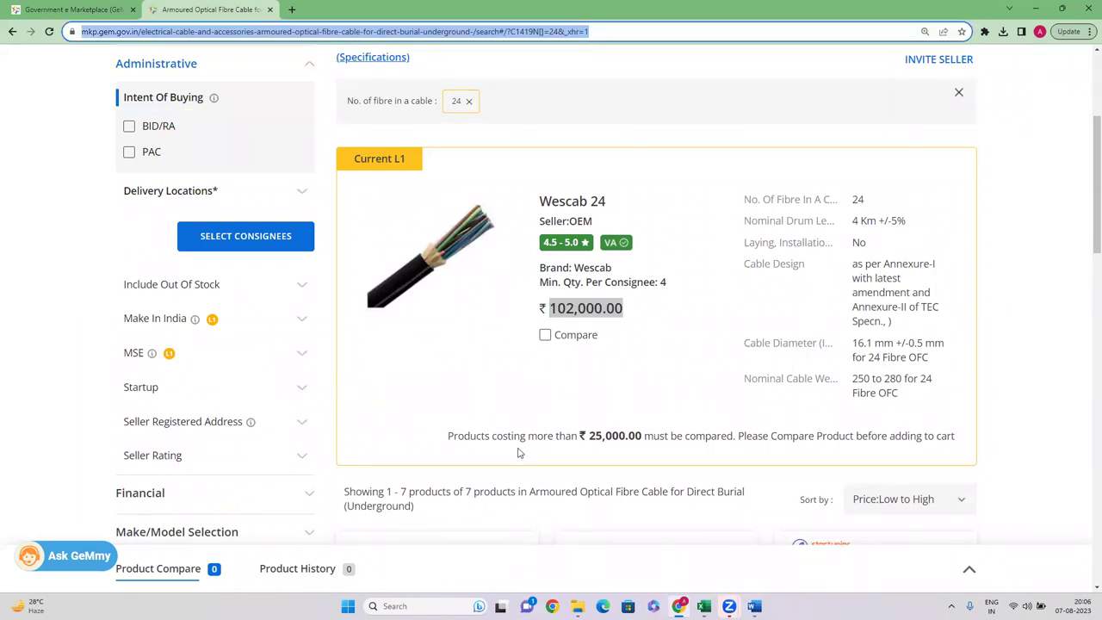
Step: In Book1, widen column O and paste the filtered listing URL into L103
{"action": "left_click", "coordinate": [704, 606]}
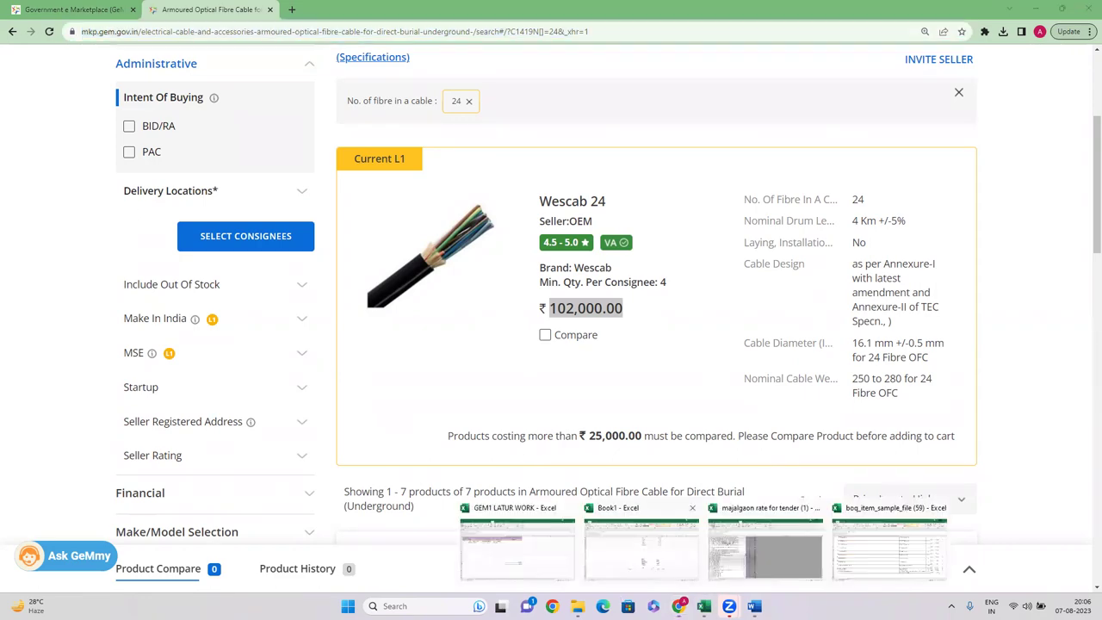
{"action": "left_click", "coordinate": [576, 538]}
{"action": "left_click", "coordinate": [581, 517]}
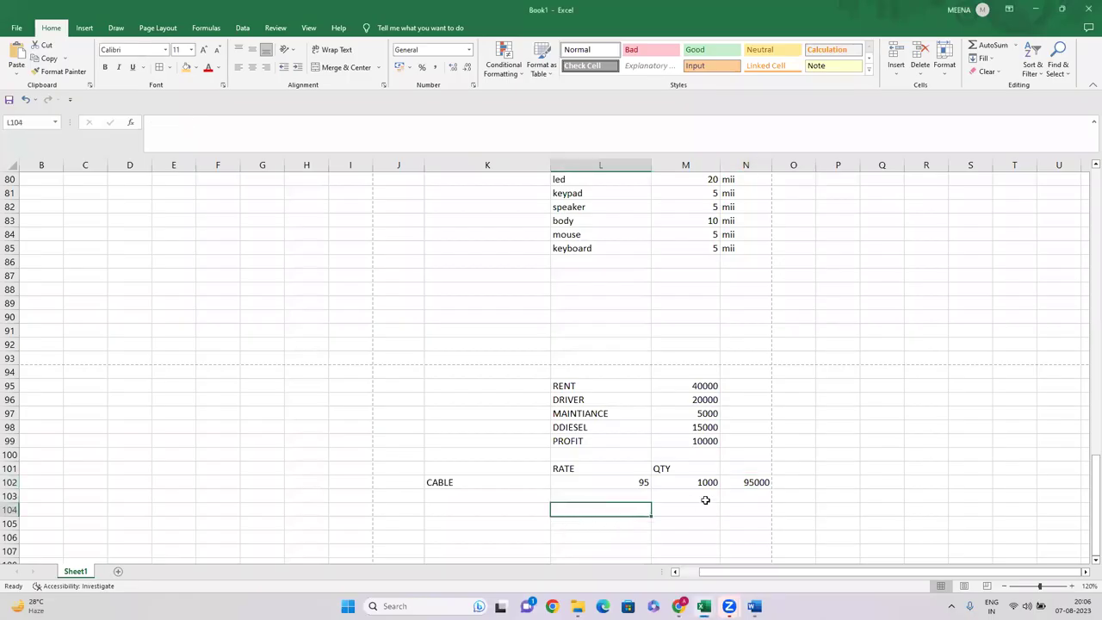
{"action": "left_click", "coordinate": [817, 483]}
{"action": "left_click_drag", "start_coordinate": [817, 162], "coordinate": [918, 163]}
{"action": "left_click", "coordinate": [474, 494]}
{"action": "left_click", "coordinate": [603, 495]}
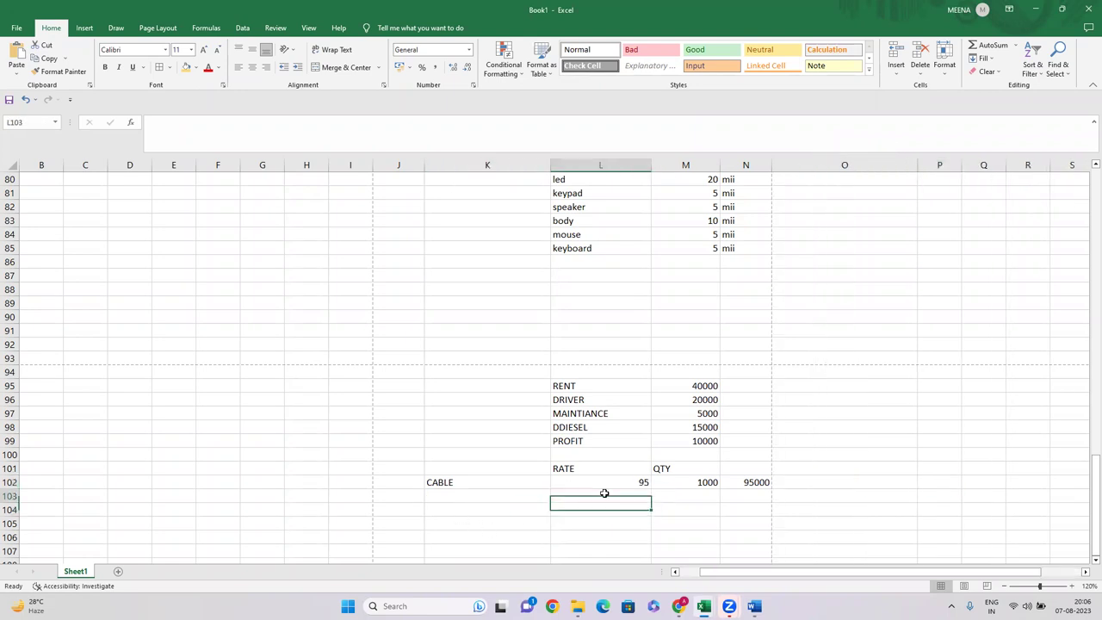
{"action": "key", "text": "ctrl+v"}
Step: Label K103 'L1 LINK' and return to the GeM listing
{"action": "left_click", "coordinate": [502, 493]}
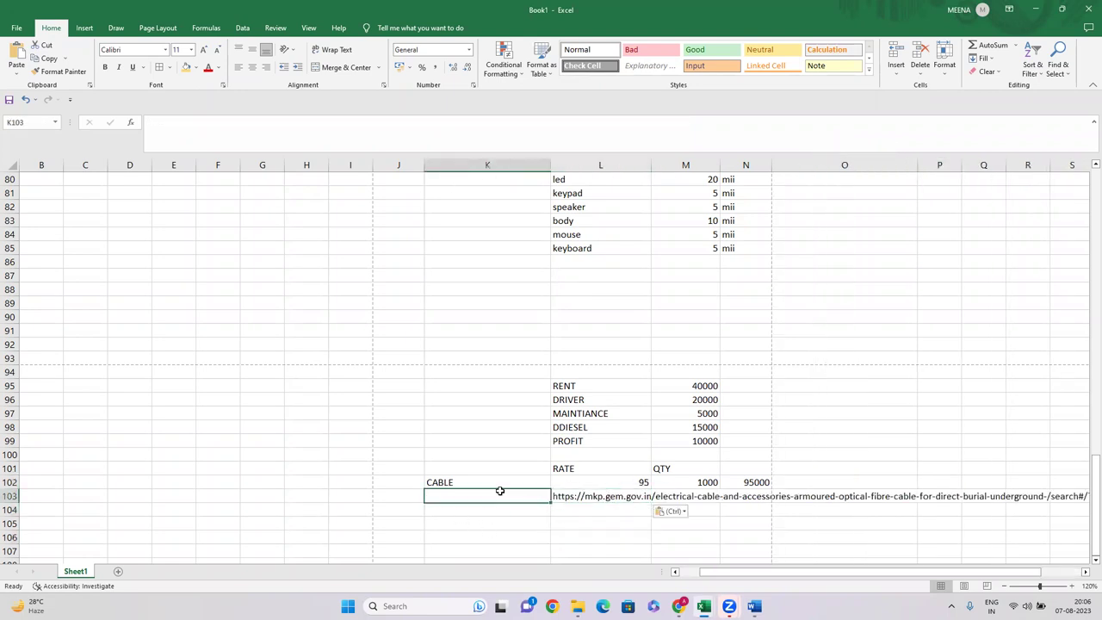
{"action": "type", "text": "L1 LINK"}
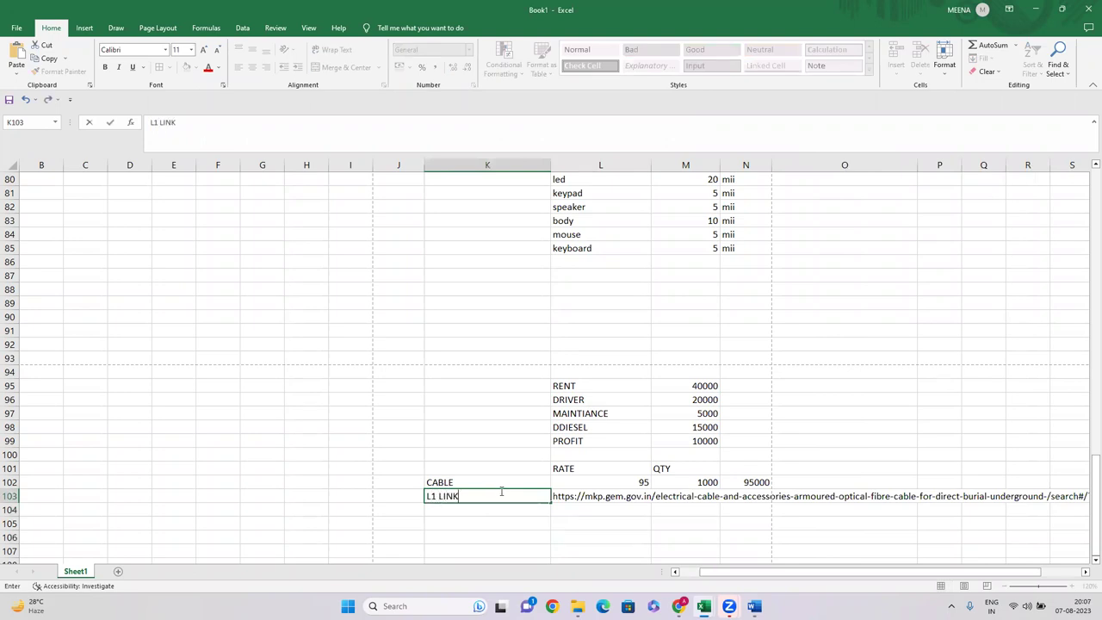
{"action": "key", "text": "Return"}
{"action": "left_click", "coordinate": [678, 607]}
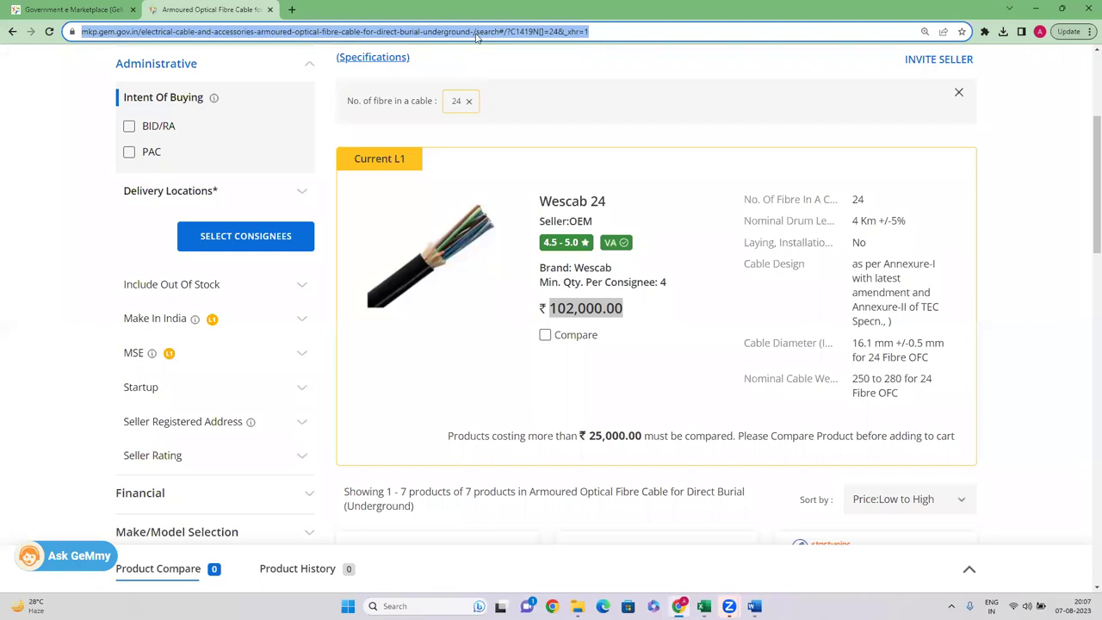
Step: Open the Unbranded 24 cable product page in a new tab
{"action": "left_click_drag", "start_coordinate": [1087, 182], "coordinate": [1087, 217]}
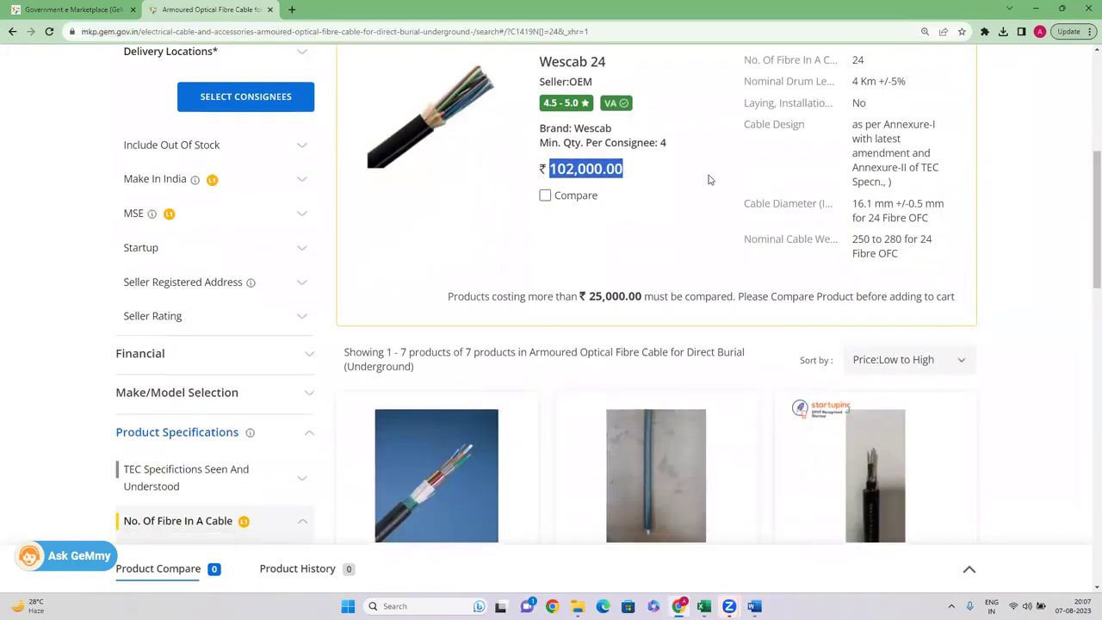
{"action": "scroll", "coordinate": [584, 185], "scroll_direction": "up", "scroll_amount": 1}
{"action": "left_click_drag", "start_coordinate": [1087, 191], "coordinate": [1086, 292]}
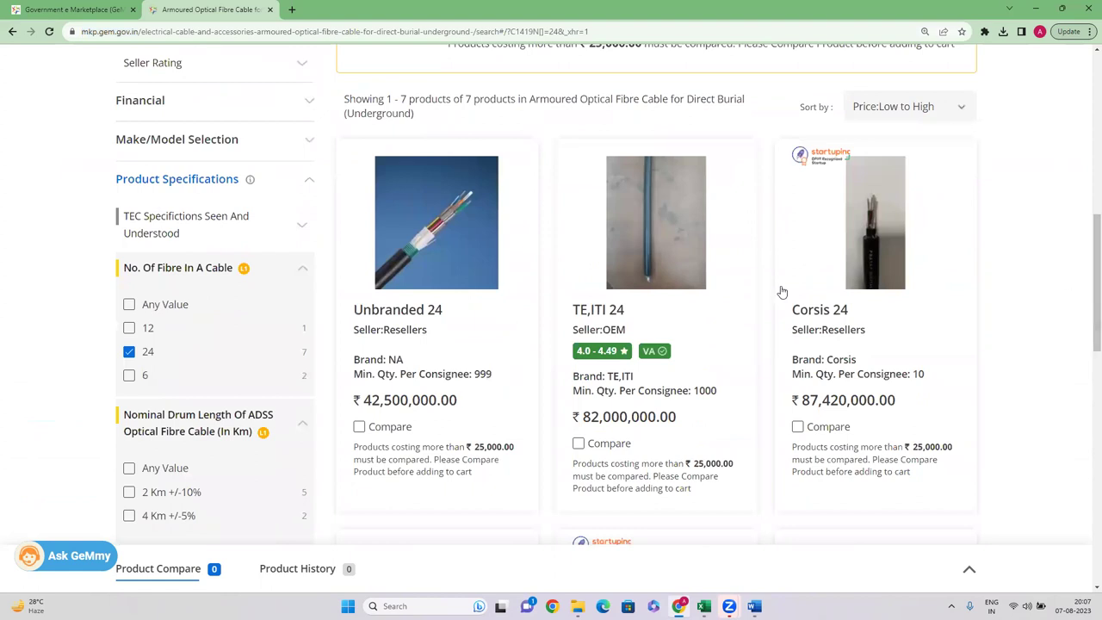
{"action": "right_click", "coordinate": [409, 314]}
{"action": "left_click", "coordinate": [453, 321]}
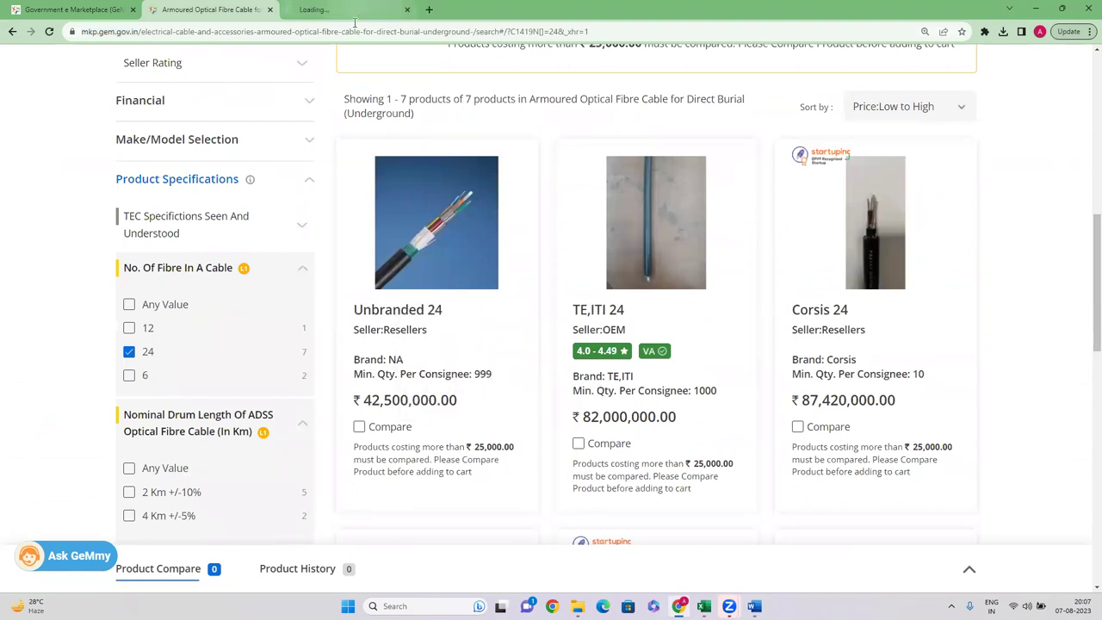
{"action": "left_click", "coordinate": [355, 12]}
{"action": "left_click", "coordinate": [244, 13]}
{"action": "left_click", "coordinate": [349, 12]}
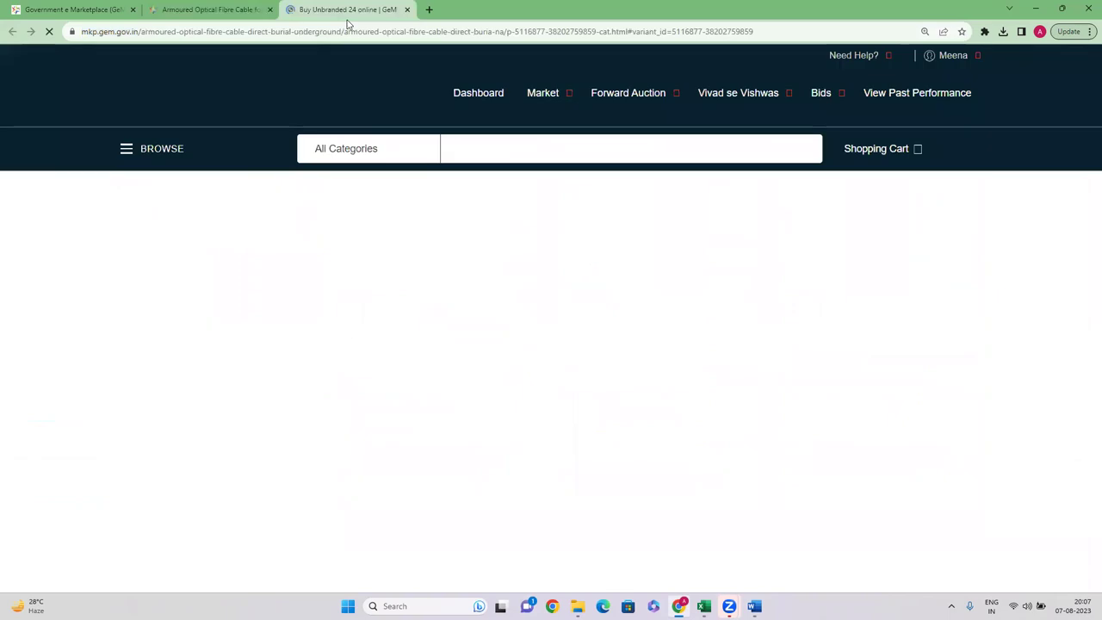
Step: Copy the product page address and select cell L104 in Book1
{"action": "left_click", "coordinate": [348, 31]}
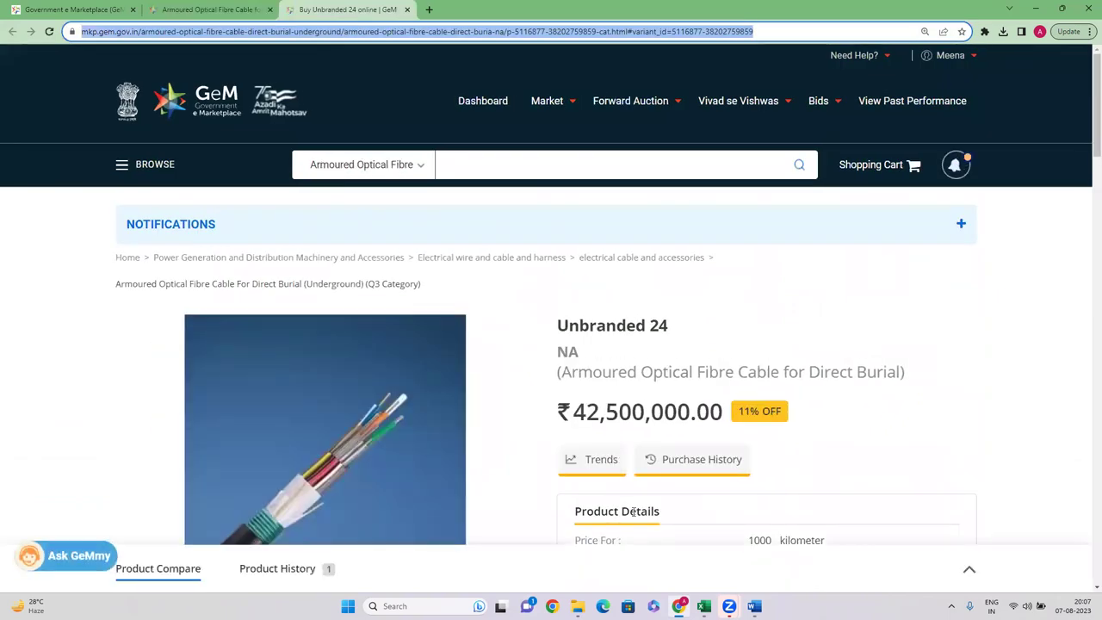
{"action": "mouse_move", "coordinate": [703, 606]}
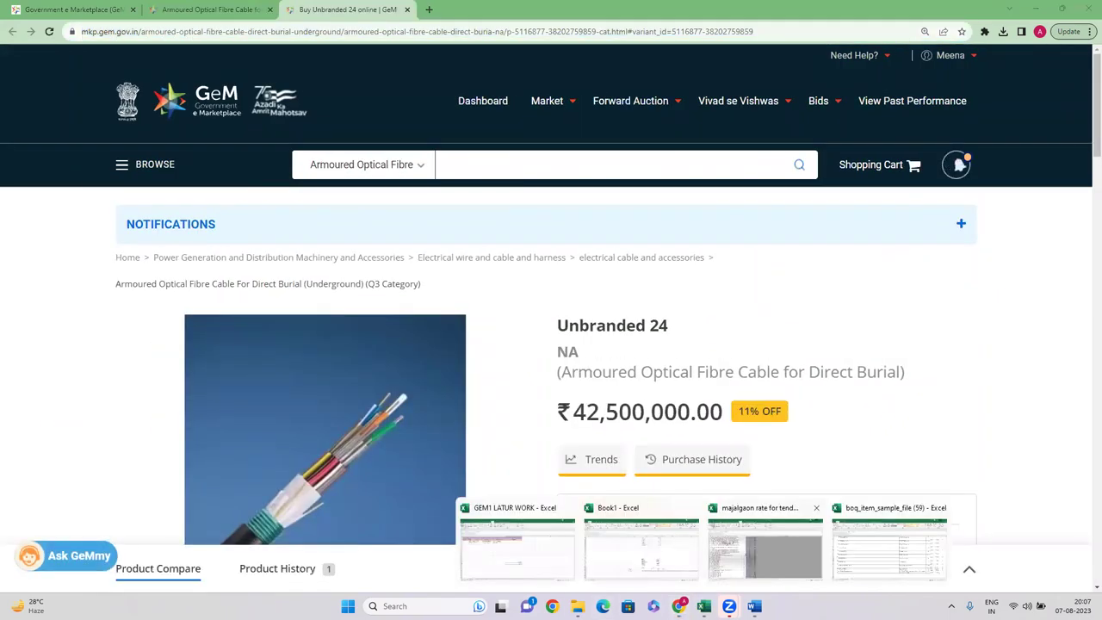
{"action": "left_click", "coordinate": [587, 528]}
{"action": "left_click", "coordinate": [590, 513]}
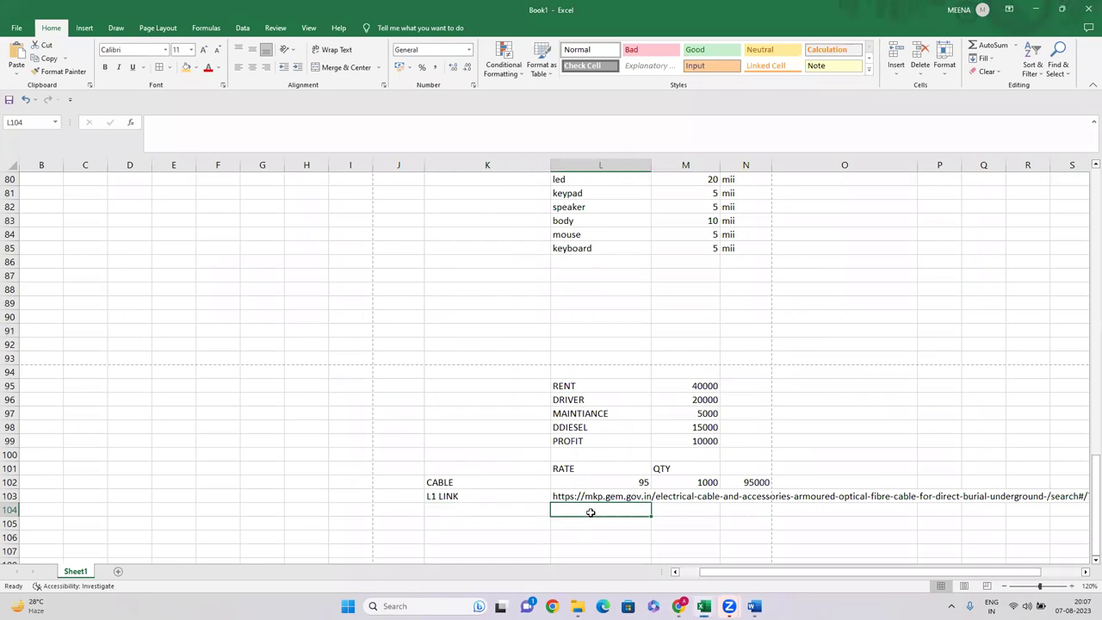
Step: Paste the product URL into L104, label K104 'PRODUCT LINK', and open the link to verify
{"action": "key", "text": "ctrl+v"}
{"action": "left_click", "coordinate": [514, 510]}
{"action": "type", "text": "PRODUCT LINK"}
{"action": "key", "text": "Return"}
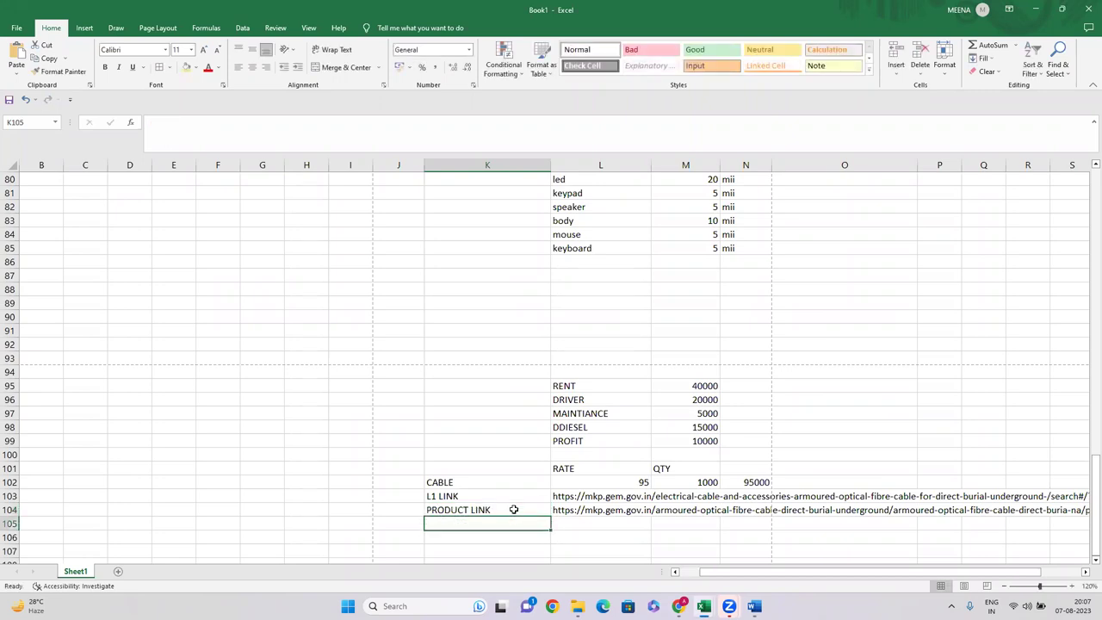
{"action": "left_click", "coordinate": [615, 512]}
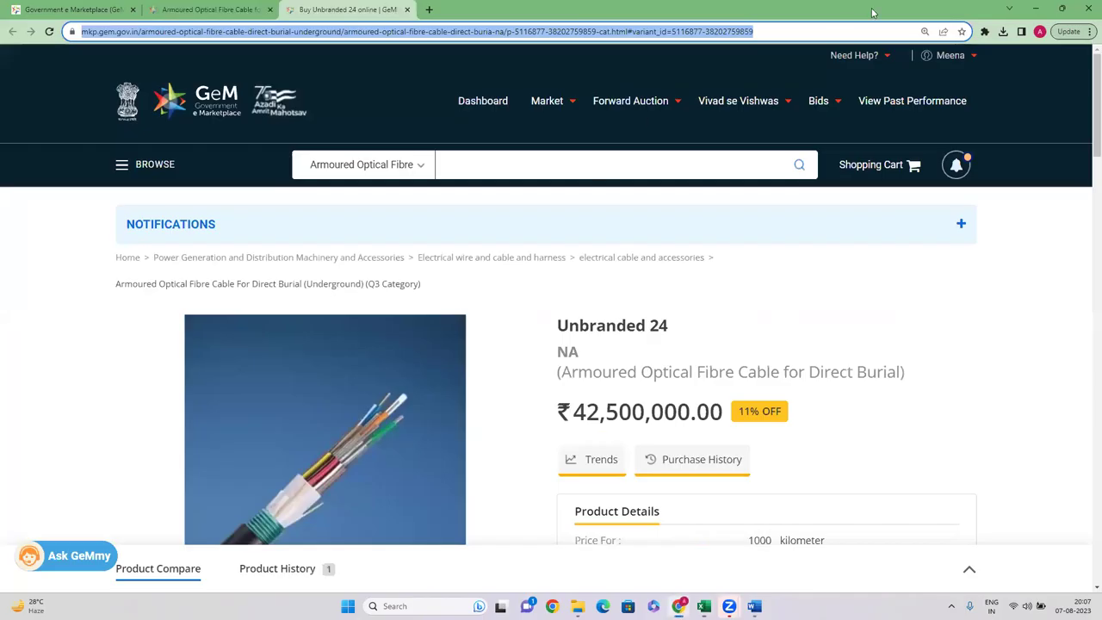
{"action": "left_click", "coordinate": [703, 606]}
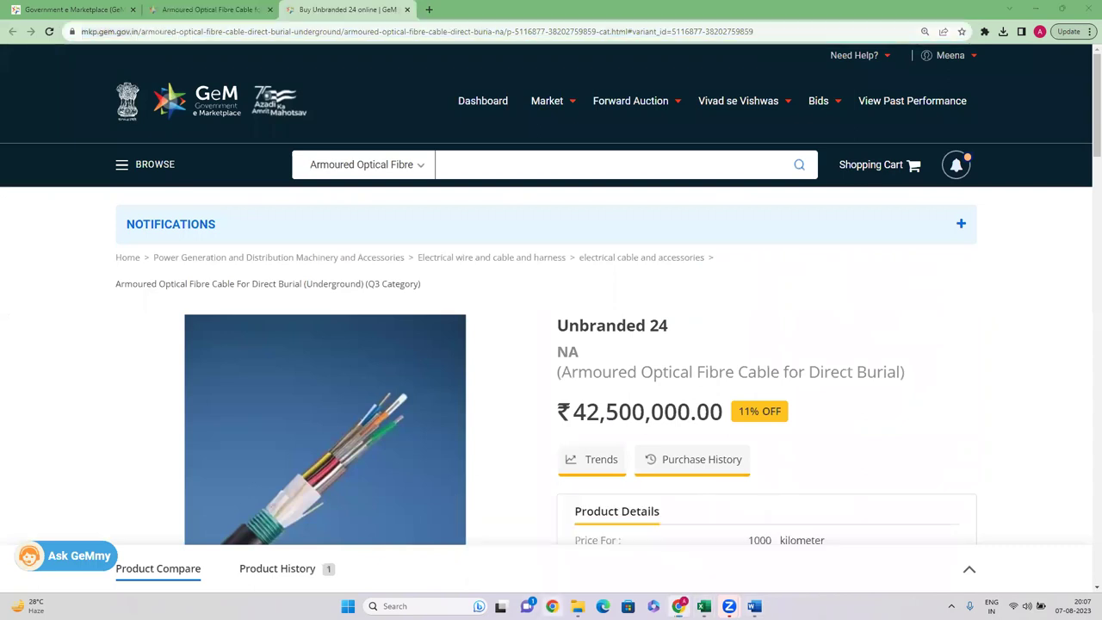
Step: In a different Chrome profile, load gem.gov.in and go to its login page
{"action": "left_click", "coordinate": [702, 277]}
{"action": "type", "text": "ge"}
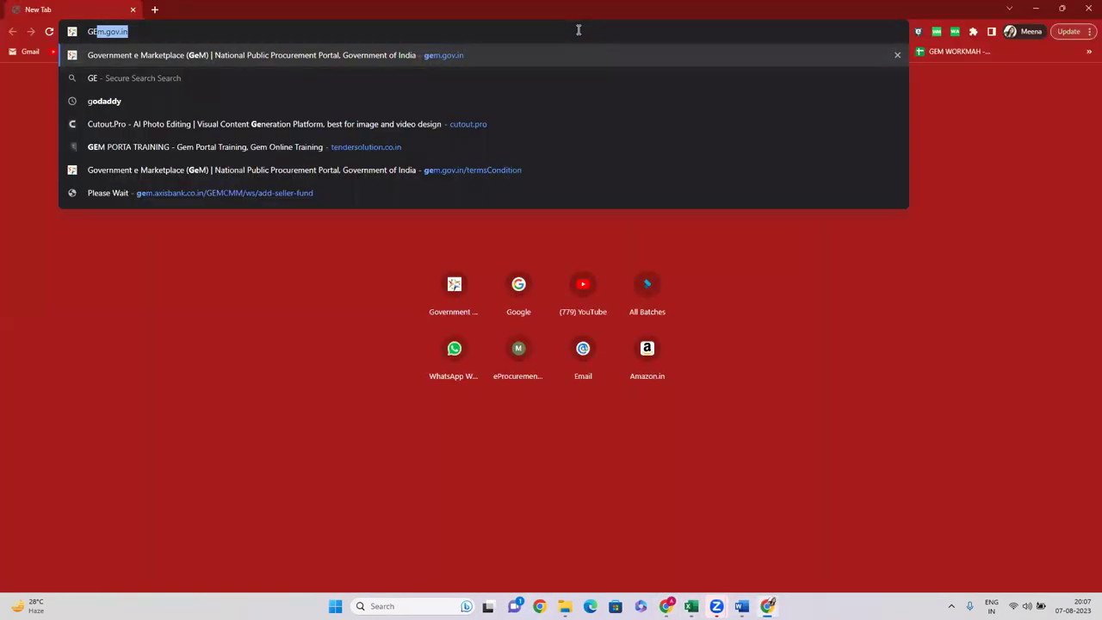
{"action": "key", "text": "Return"}
{"action": "left_click", "coordinate": [1029, 129]}
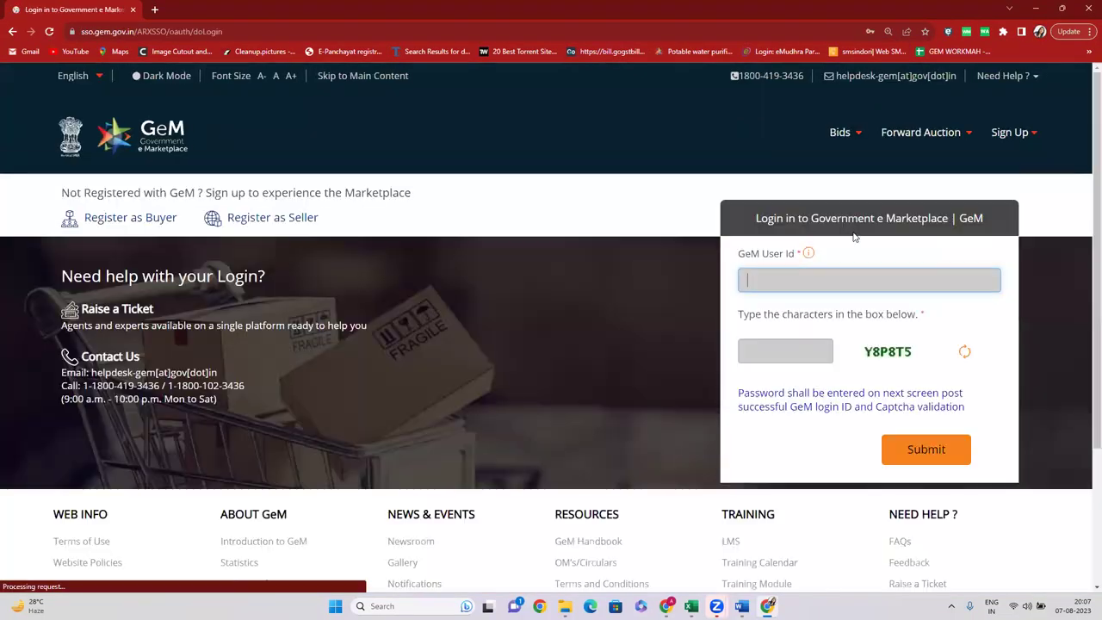
Step: Sign in with the seller user ID, captcha and password, declining the TAN update
{"action": "left_click", "coordinate": [825, 280]}
{"action": "left_click_drag", "start_coordinate": [879, 286], "coordinate": [748, 279]}
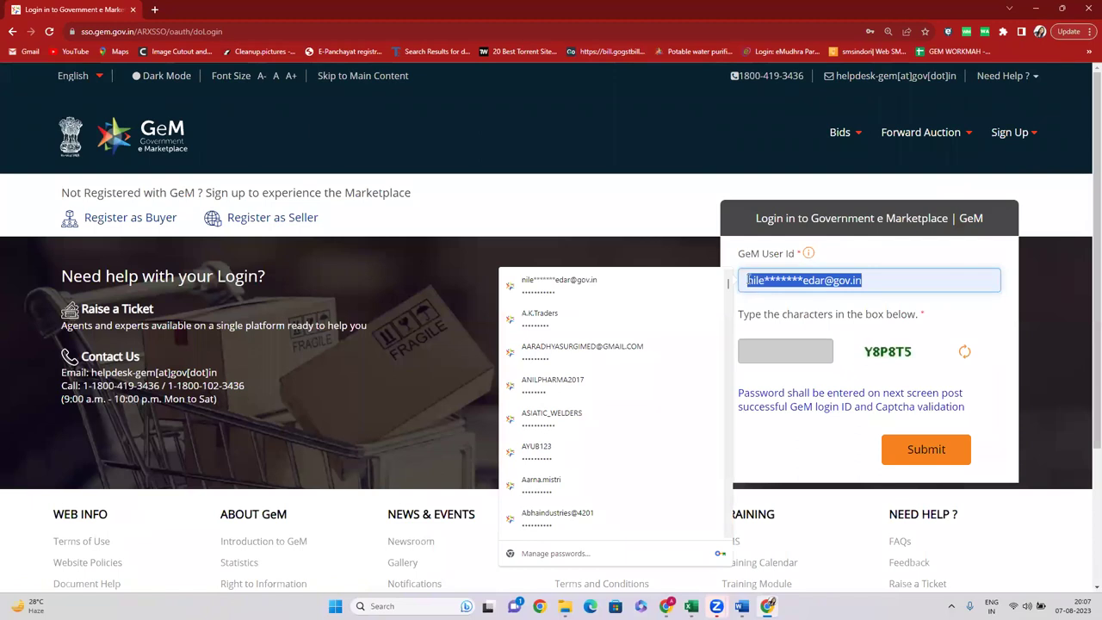
{"action": "key", "text": "BackSpace"}
{"action": "type", "text": "DITYAA"}
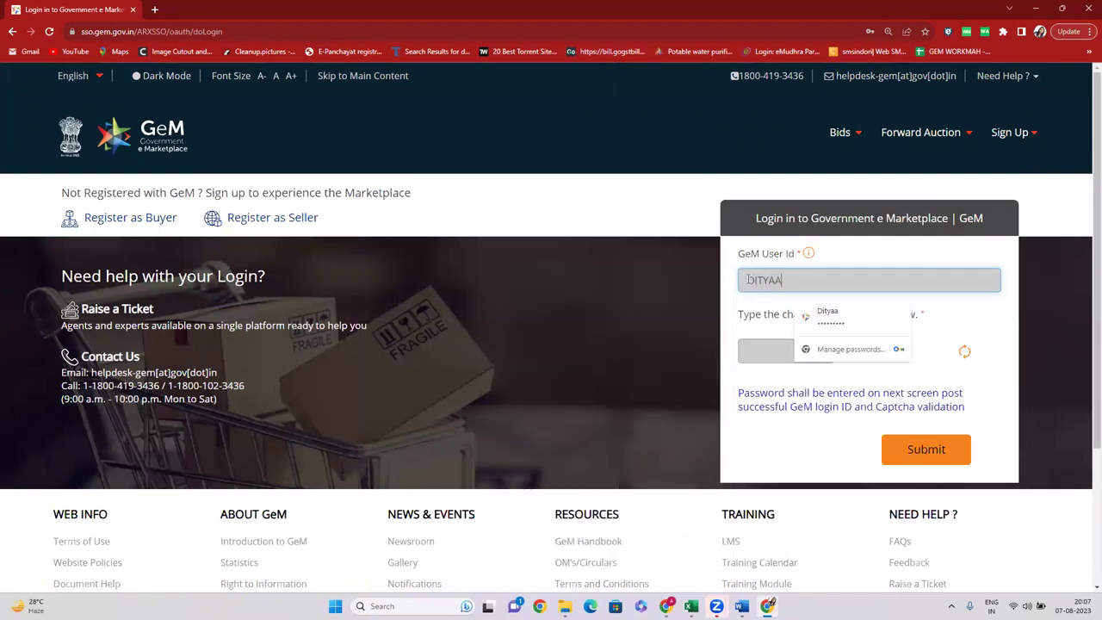
{"action": "key", "text": "Tab"}
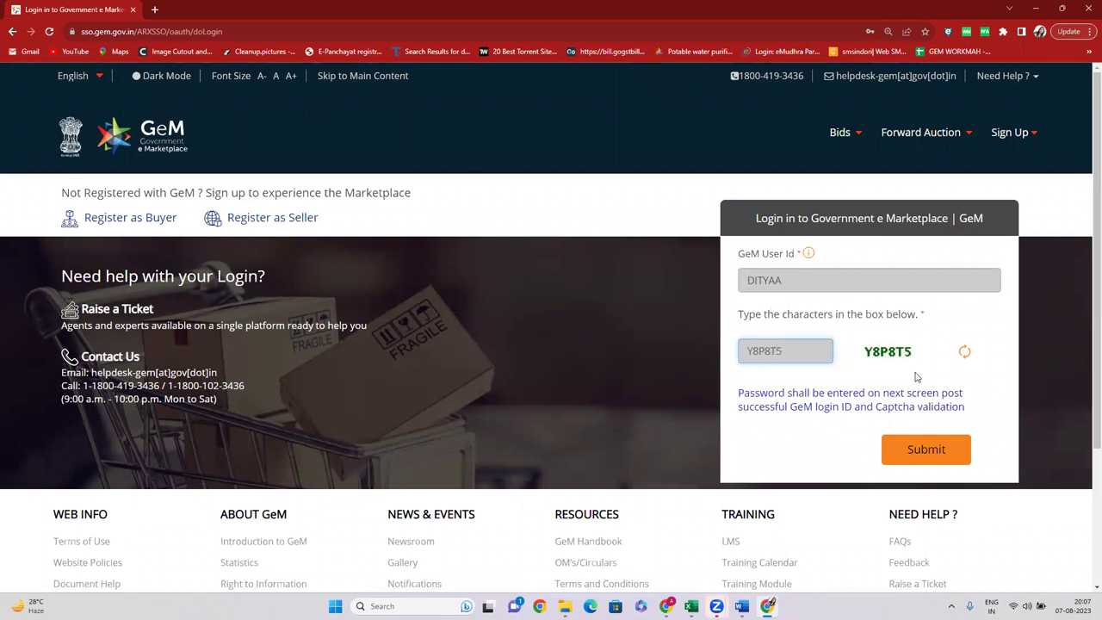
{"action": "left_click", "coordinate": [920, 449]}
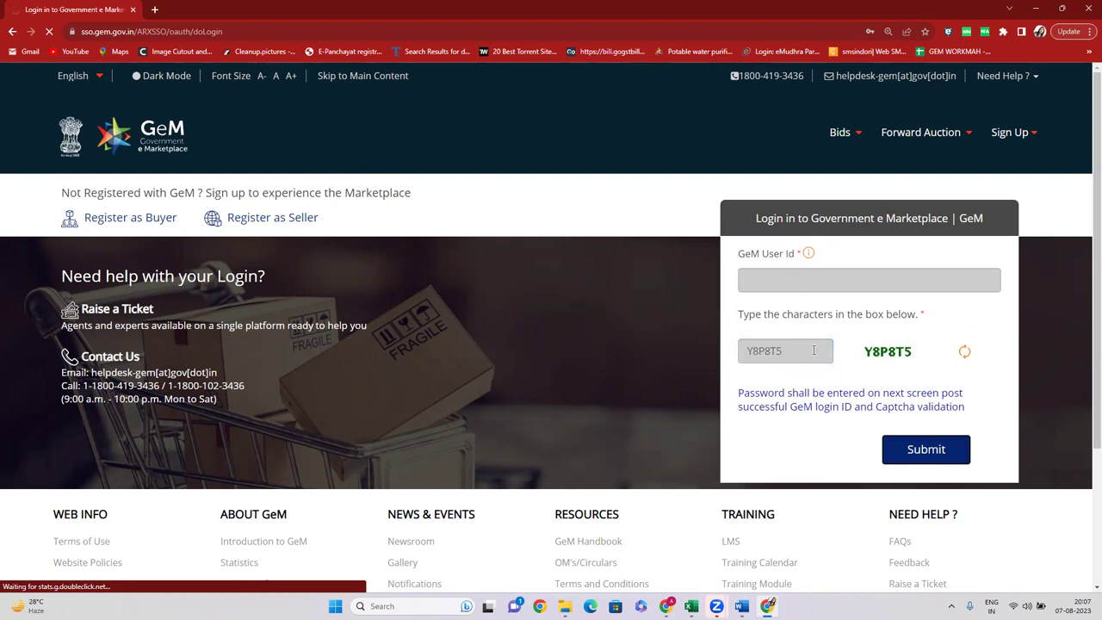
{"action": "left_click", "coordinate": [783, 381]}
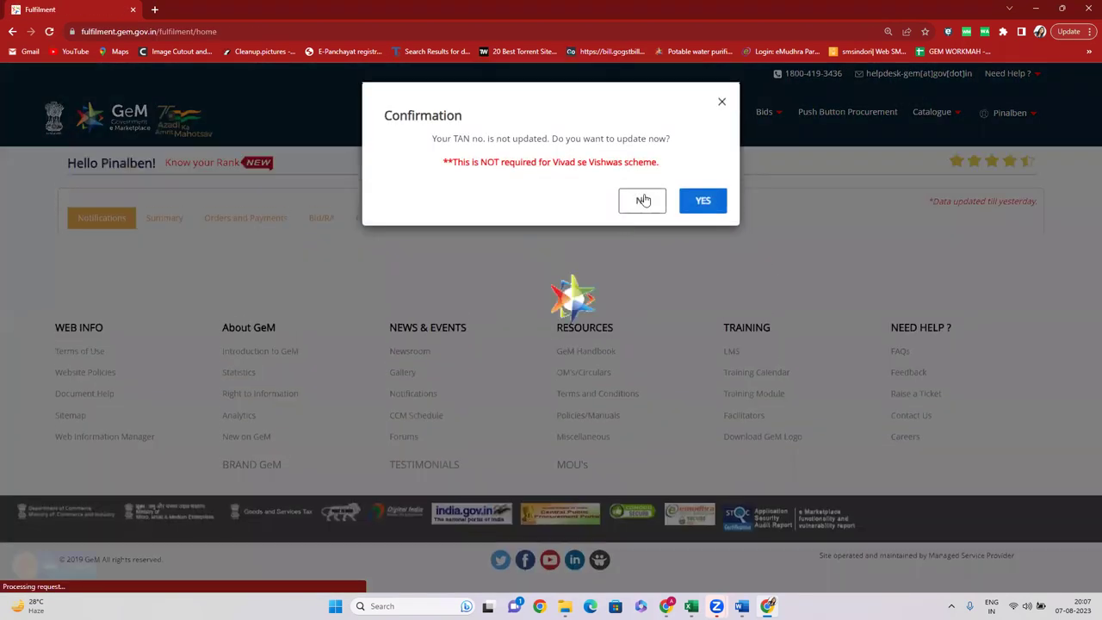
{"action": "left_click", "coordinate": [642, 200]}
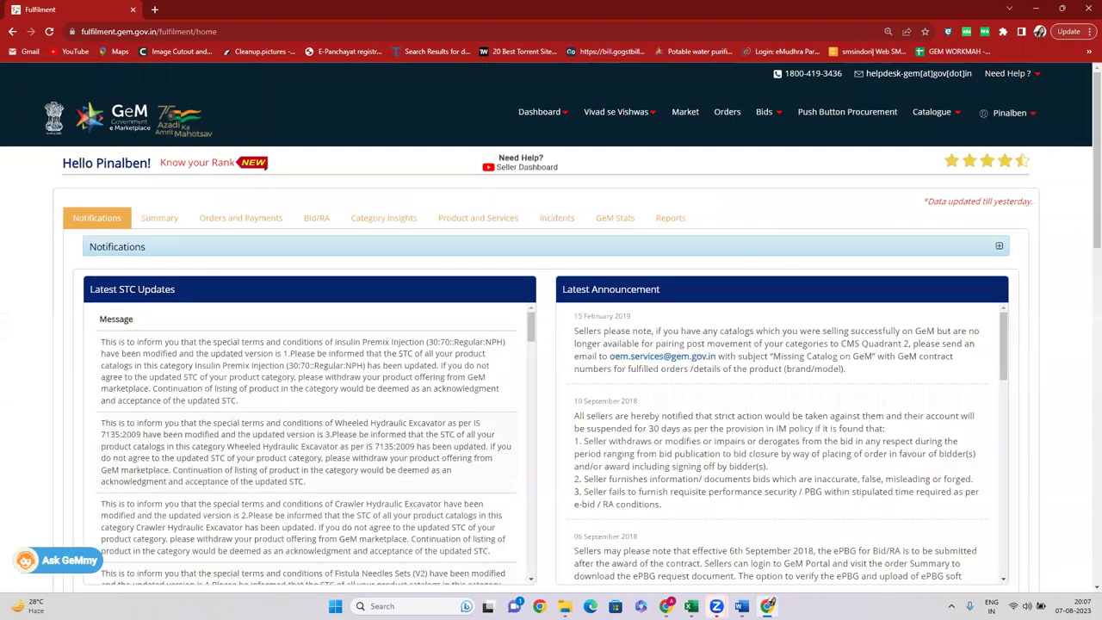
Step: Copy the product link from cell L104 in the Book1 workbook
{"action": "mouse_move", "coordinate": [691, 606]}
{"action": "left_click", "coordinate": [616, 538]}
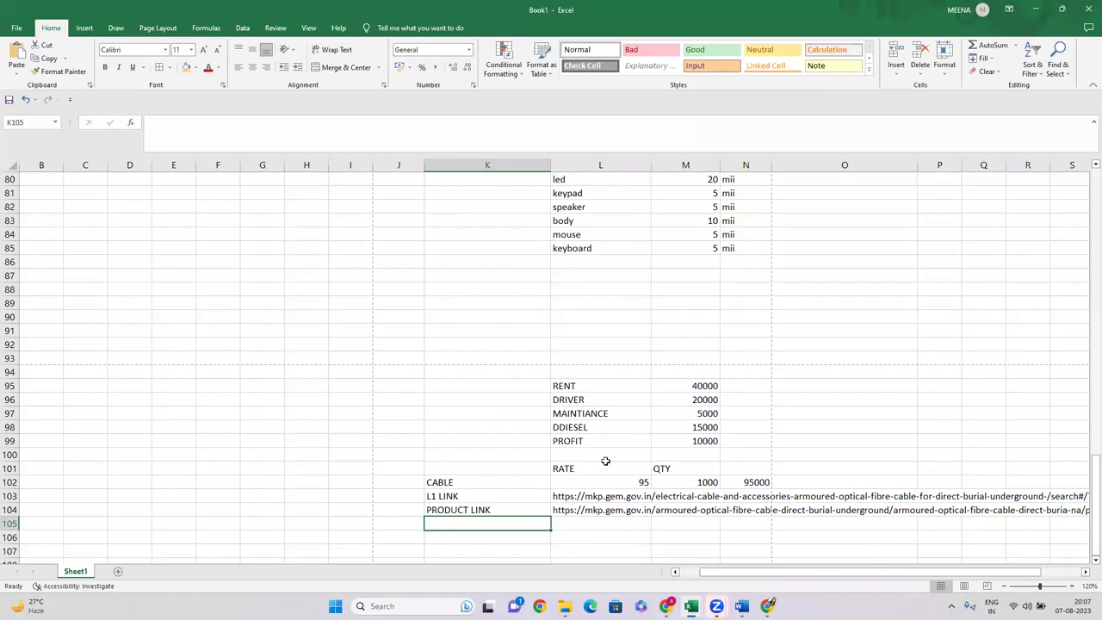
{"action": "left_click", "coordinate": [519, 510]}
{"action": "key", "text": "Right"}
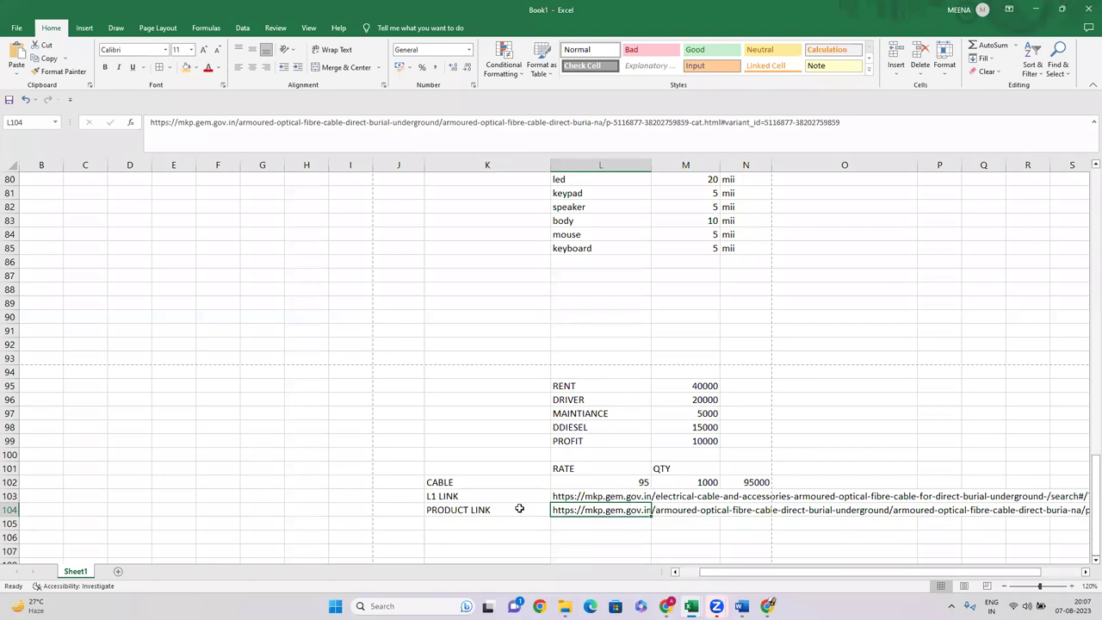
{"action": "left_click", "coordinate": [496, 122]}
{"action": "triple_click", "coordinate": [495, 123]}
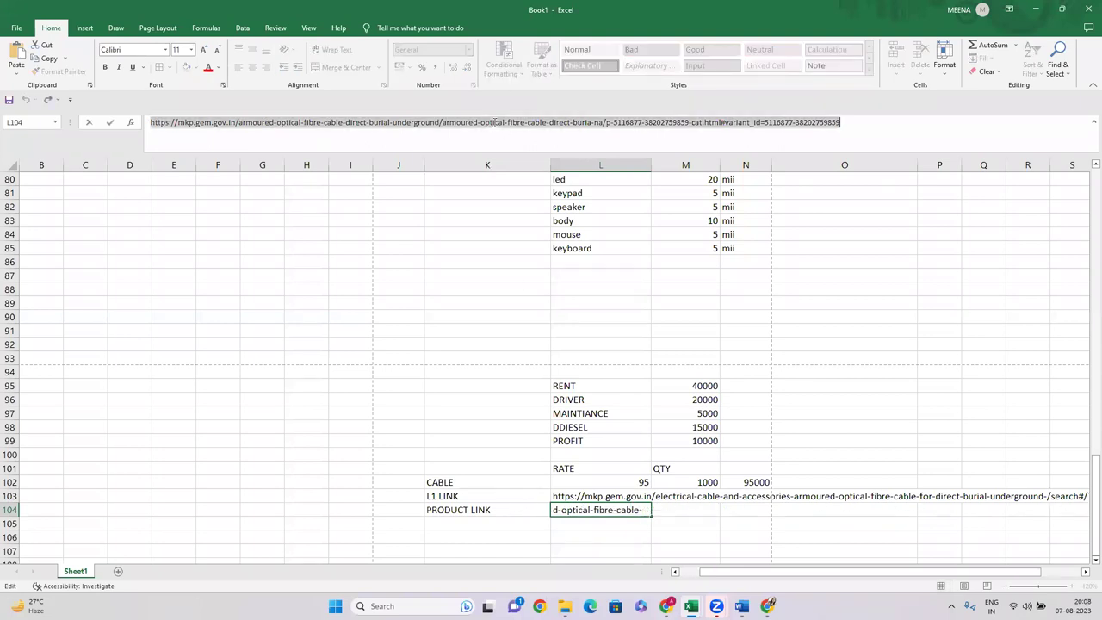
{"action": "key", "text": "ctrl+c"}
{"action": "key", "text": "alt+Tab"}
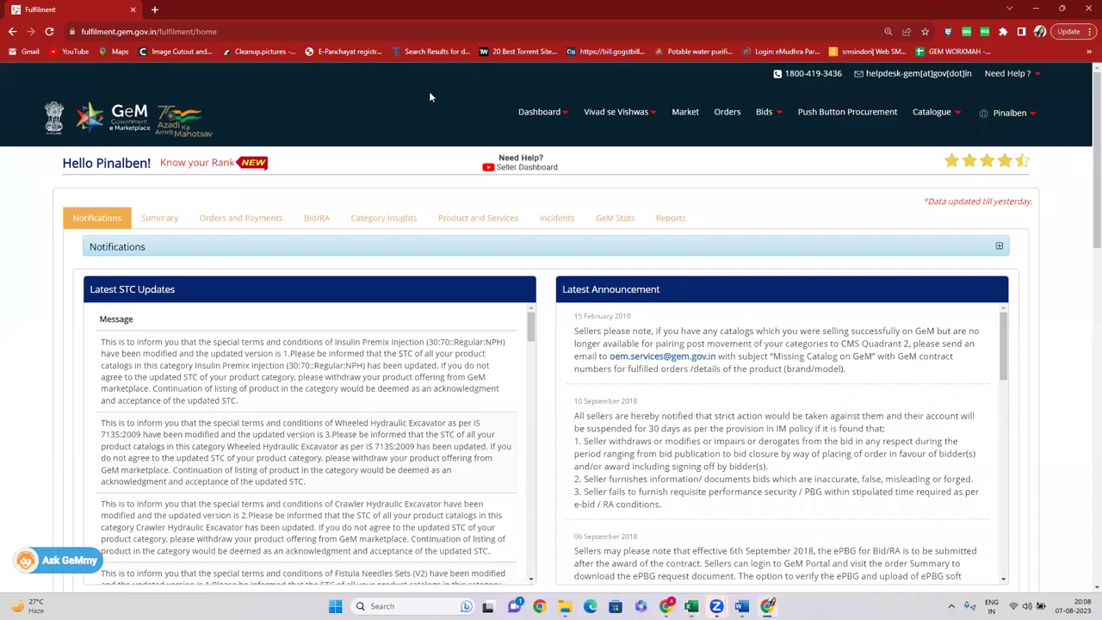
Step: Paste the copied link into the address bar to load the cable product page
{"action": "left_click", "coordinate": [426, 30]}
{"action": "key", "text": "ctrl+v"}
{"action": "key", "text": "Return"}
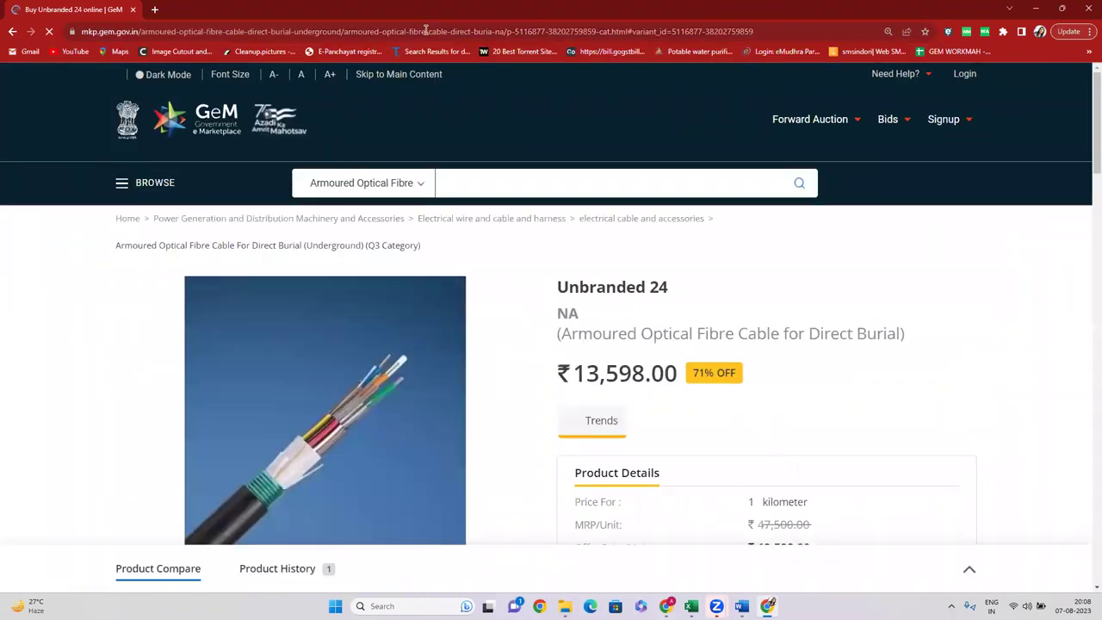
Step: Log in on the product page and choose SELL THIS ITEM
{"action": "left_click", "coordinate": [962, 74]}
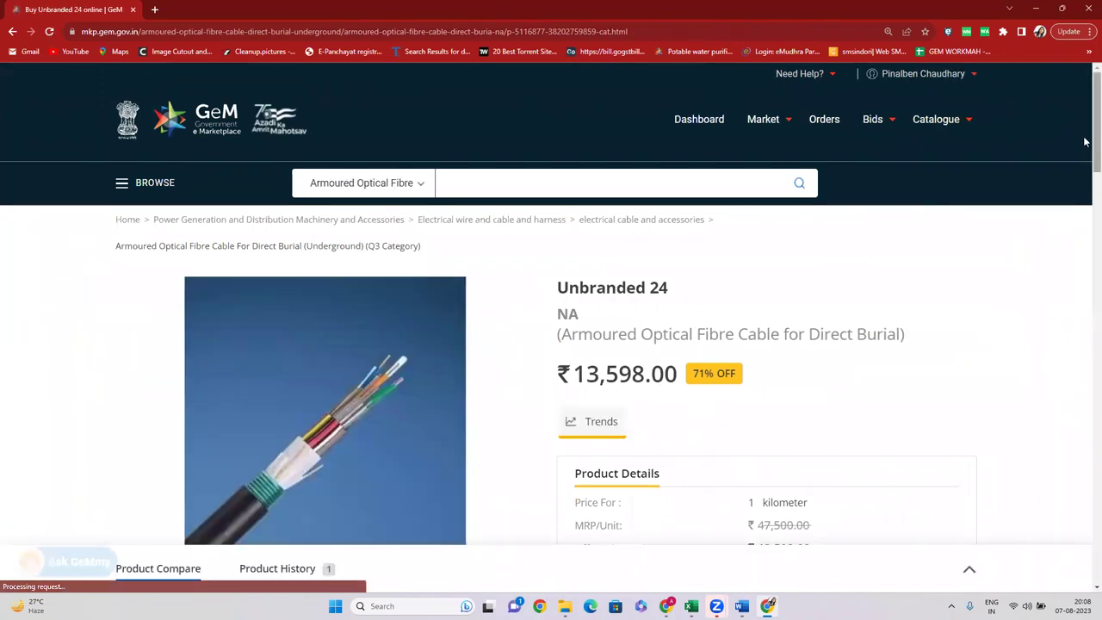
{"action": "scroll", "coordinate": [1086, 234], "scroll_direction": "down", "scroll_amount": 5}
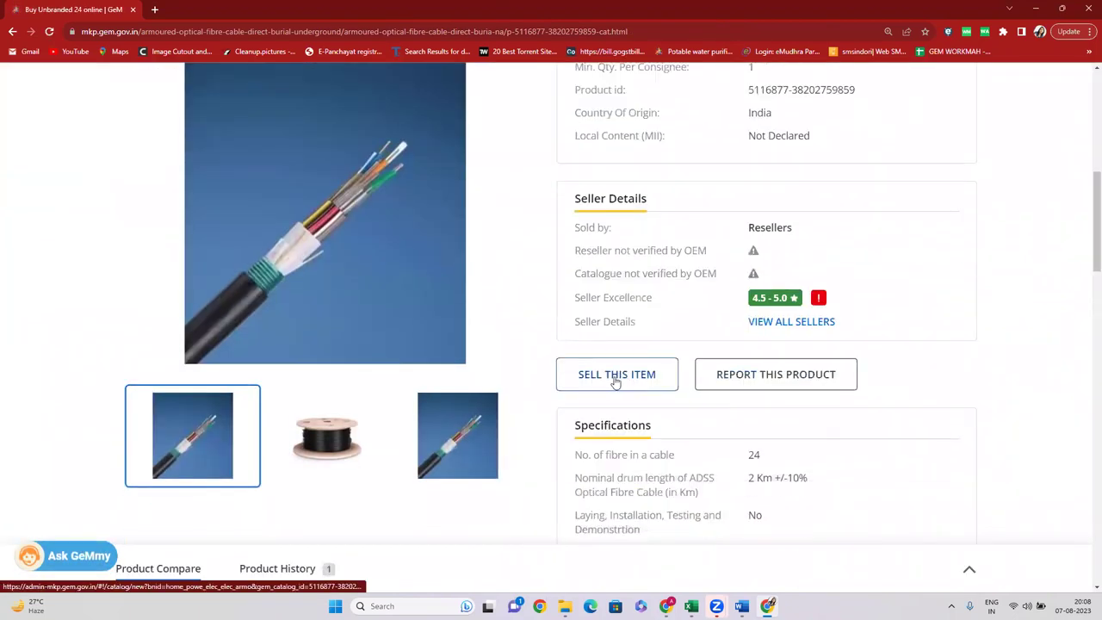
{"action": "left_click", "coordinate": [615, 377]}
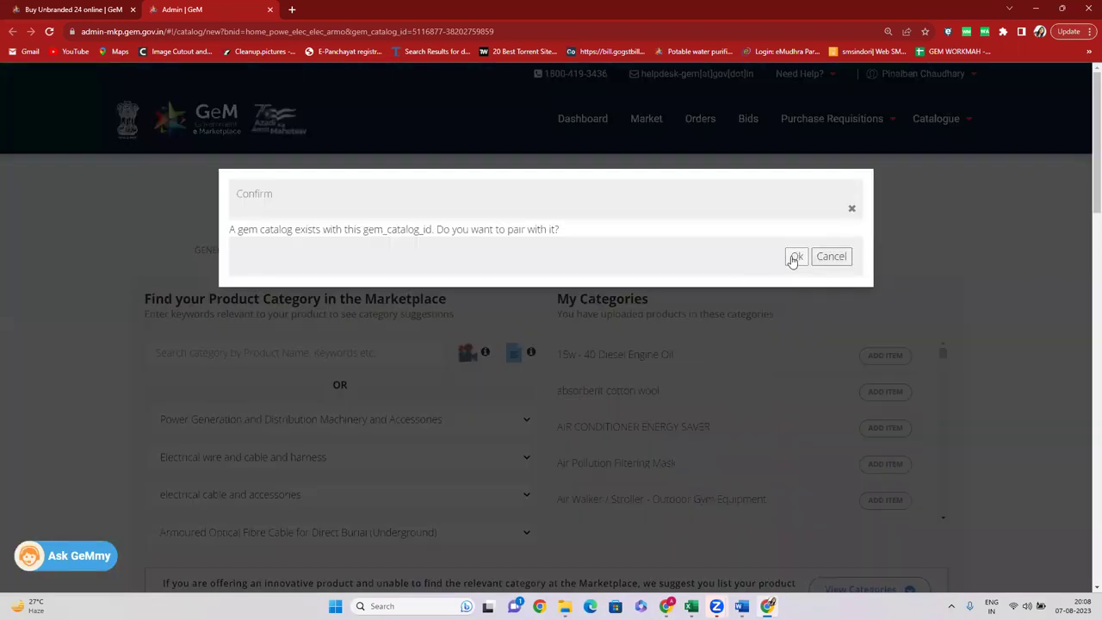
Step: Pair with the existing catalog; set Authorization No. and Agency to NA, date 2023-08-01
{"action": "left_click", "coordinate": [796, 257]}
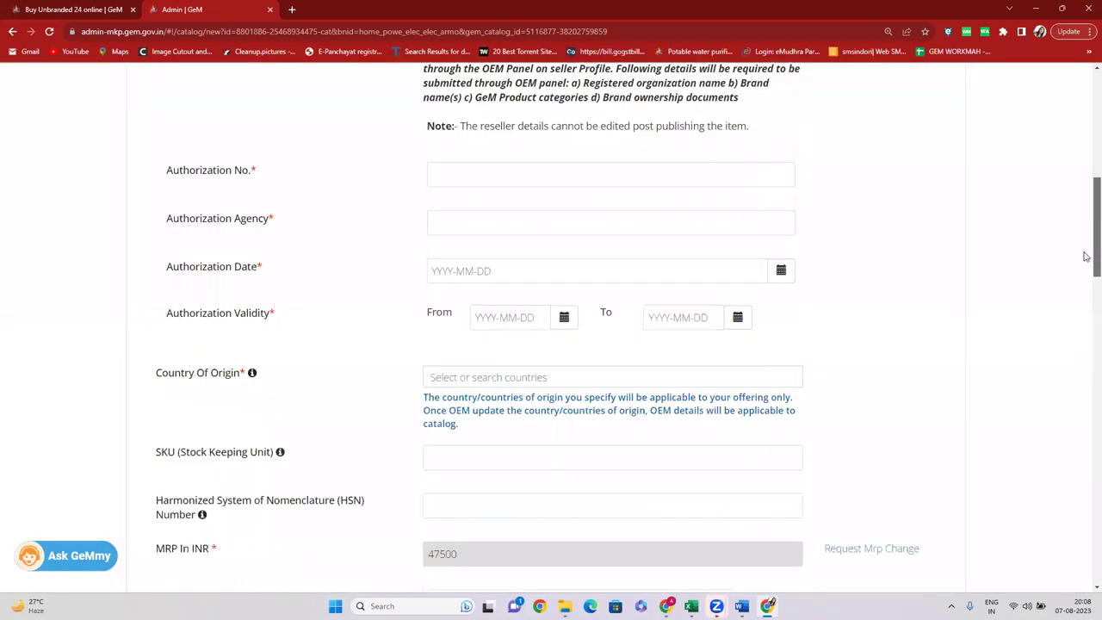
{"action": "scroll", "coordinate": [1086, 256], "scroll_direction": "up", "scroll_amount": 2}
{"action": "left_click", "coordinate": [468, 344]}
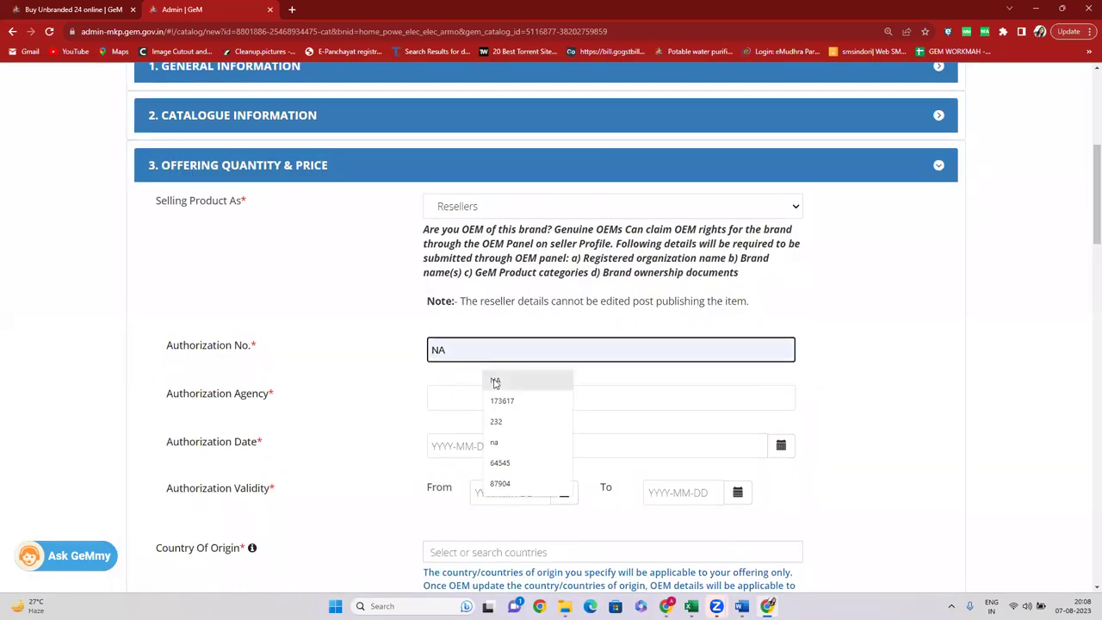
{"action": "left_click", "coordinate": [496, 381]}
{"action": "left_click", "coordinate": [494, 401]}
{"action": "left_click", "coordinate": [502, 426]}
{"action": "left_click", "coordinate": [776, 452]}
{"action": "left_click", "coordinate": [527, 224]}
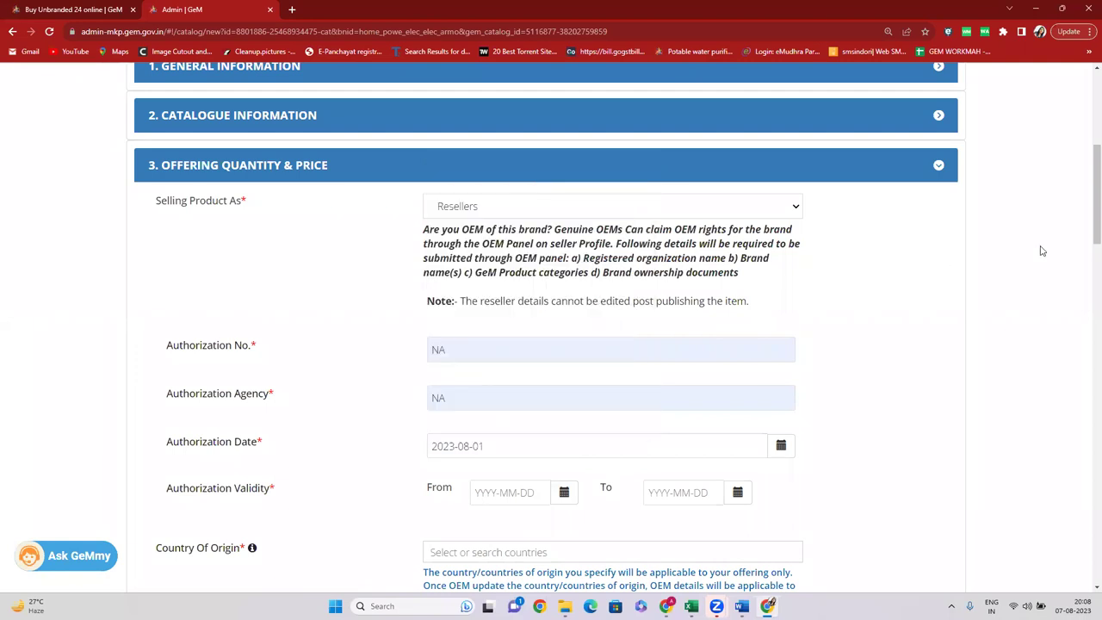
Step: Set validity 2023-08-01 to 2023-10-31, origin India, and declare PPP-MII local content
{"action": "scroll", "coordinate": [1042, 250], "scroll_direction": "down", "scroll_amount": 3}
{"action": "left_click", "coordinate": [564, 285]}
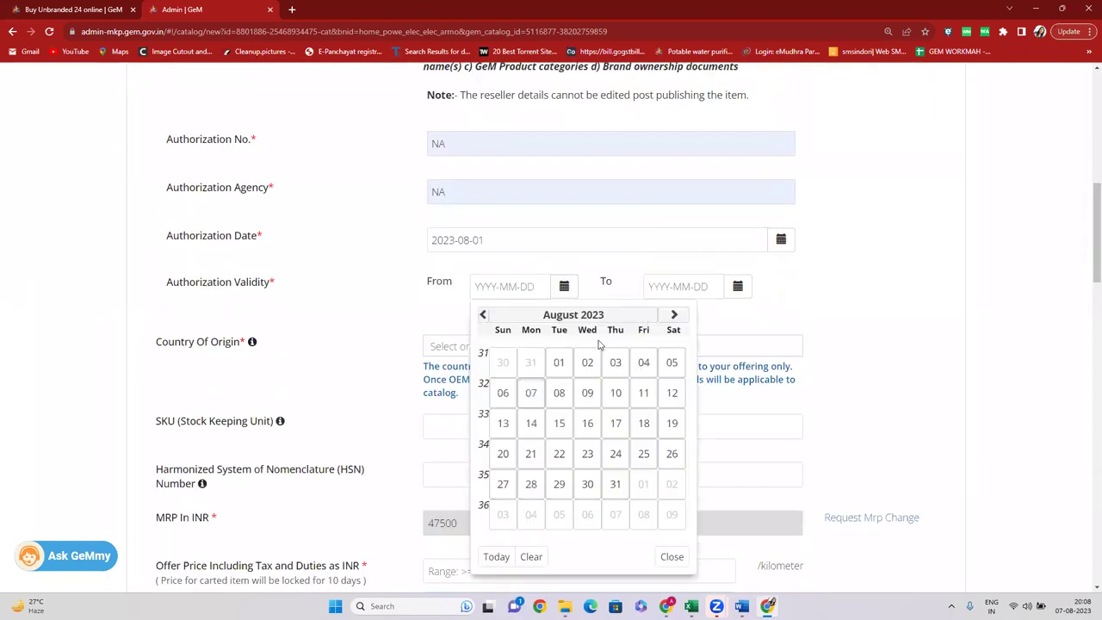
{"action": "left_click", "coordinate": [559, 362]}
{"action": "left_click", "coordinate": [738, 286]}
{"action": "left_click", "coordinate": [847, 315]}
{"action": "left_click", "coordinate": [847, 316]}
{"action": "left_click", "coordinate": [733, 484]}
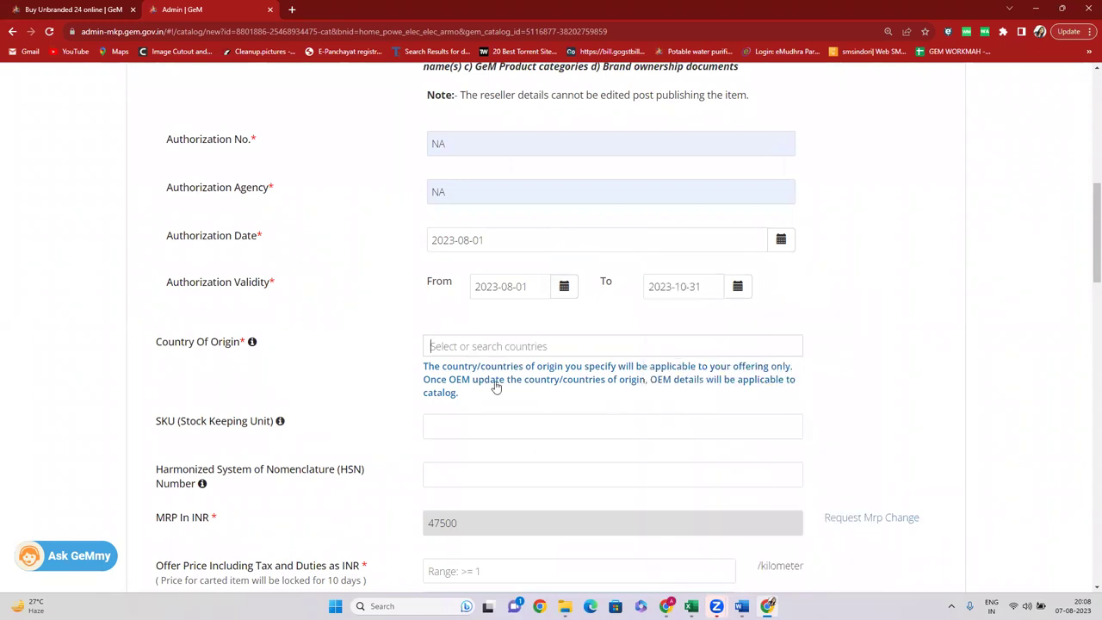
{"action": "left_click", "coordinate": [431, 369]}
{"action": "left_click", "coordinate": [428, 442]}
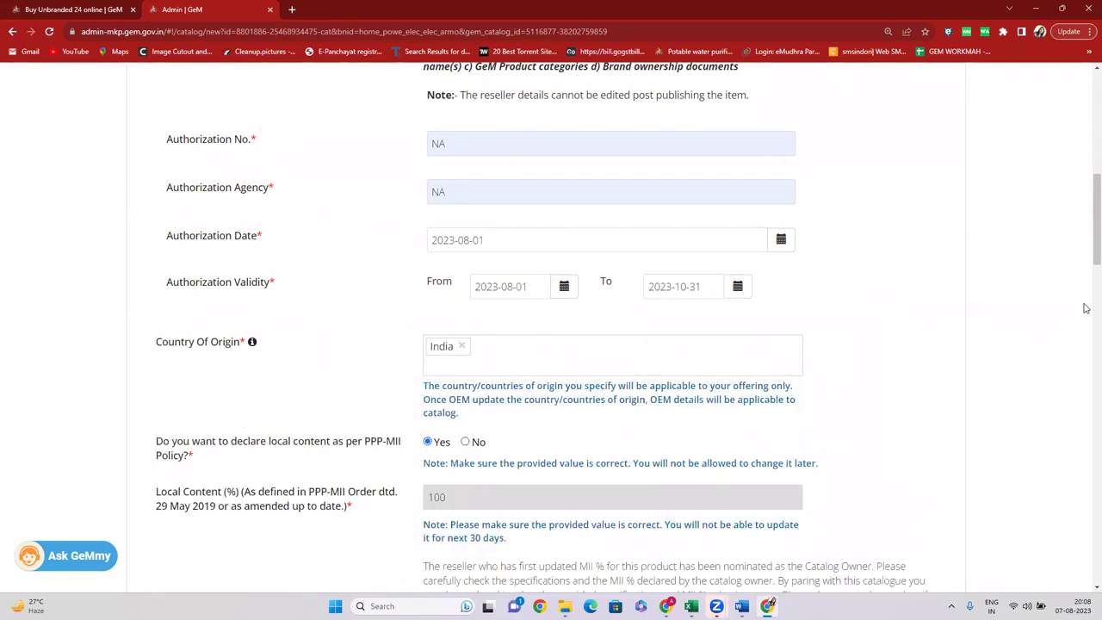
Step: Scroll down to the Offer Price field and bring up the Book1 workbook
{"action": "scroll", "coordinate": [497, 303], "scroll_direction": "down", "scroll_amount": 6}
{"action": "left_click", "coordinate": [494, 282]}
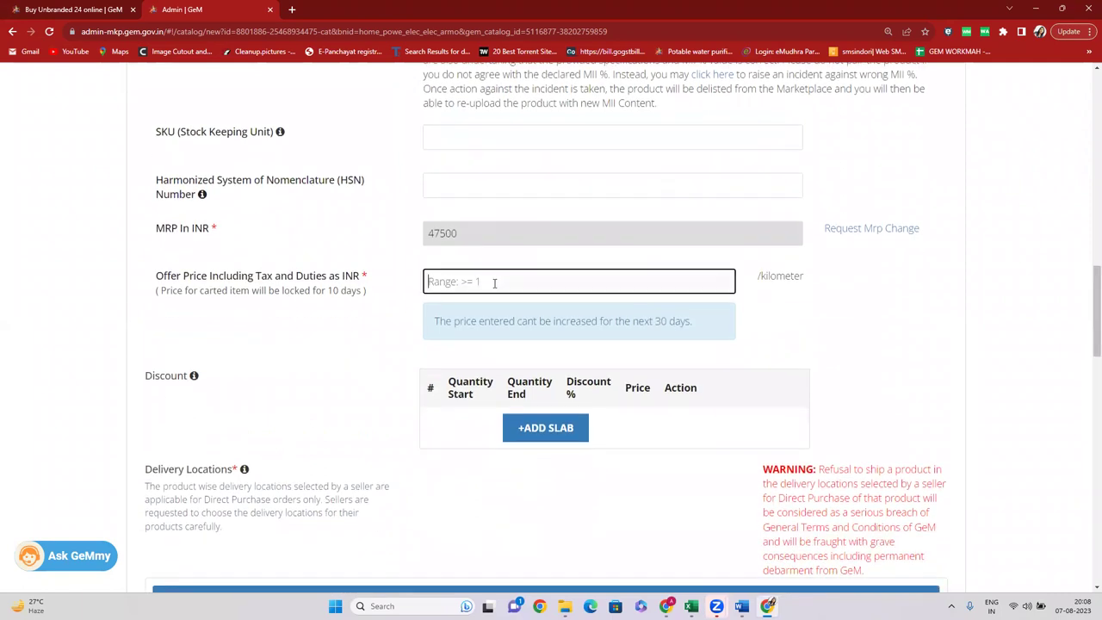
{"action": "left_click", "coordinate": [689, 600]}
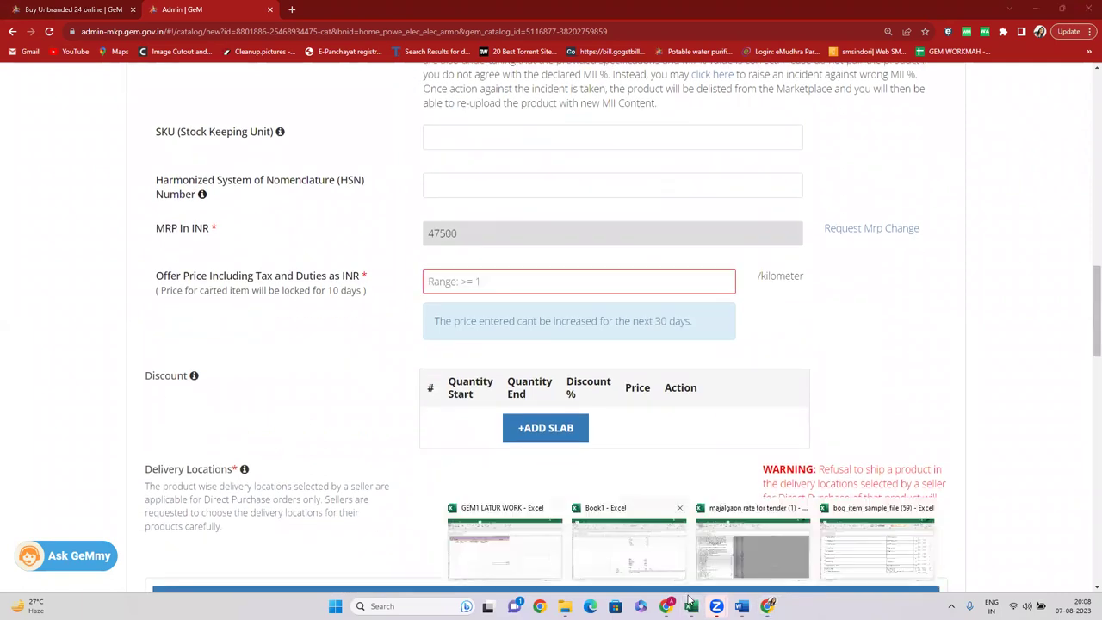
{"action": "left_click", "coordinate": [629, 543]}
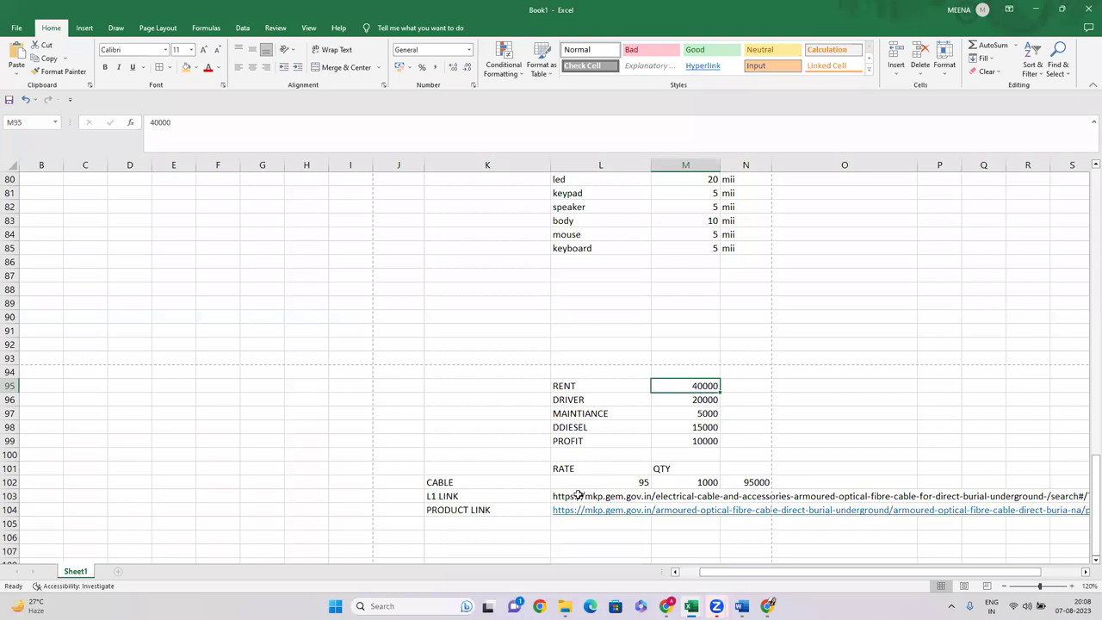
Step: Copy the 95 rate from cell L102 and paste it as the GeM offer price
{"action": "left_click", "coordinate": [644, 483]}
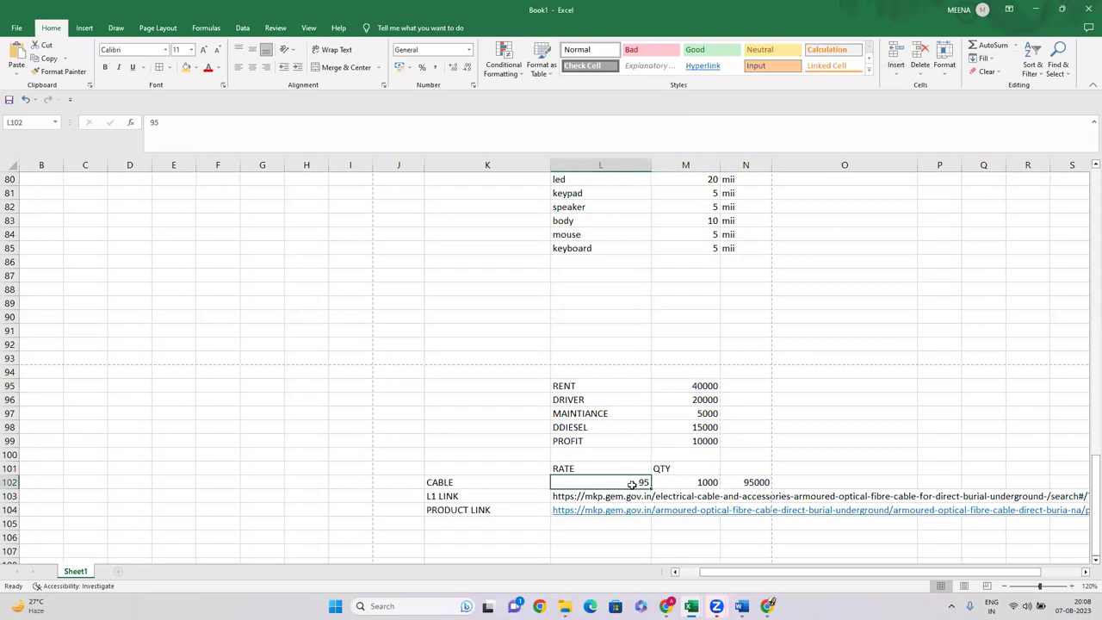
{"action": "key", "text": "ctrl+c"}
{"action": "left_click", "coordinate": [1036, 10]}
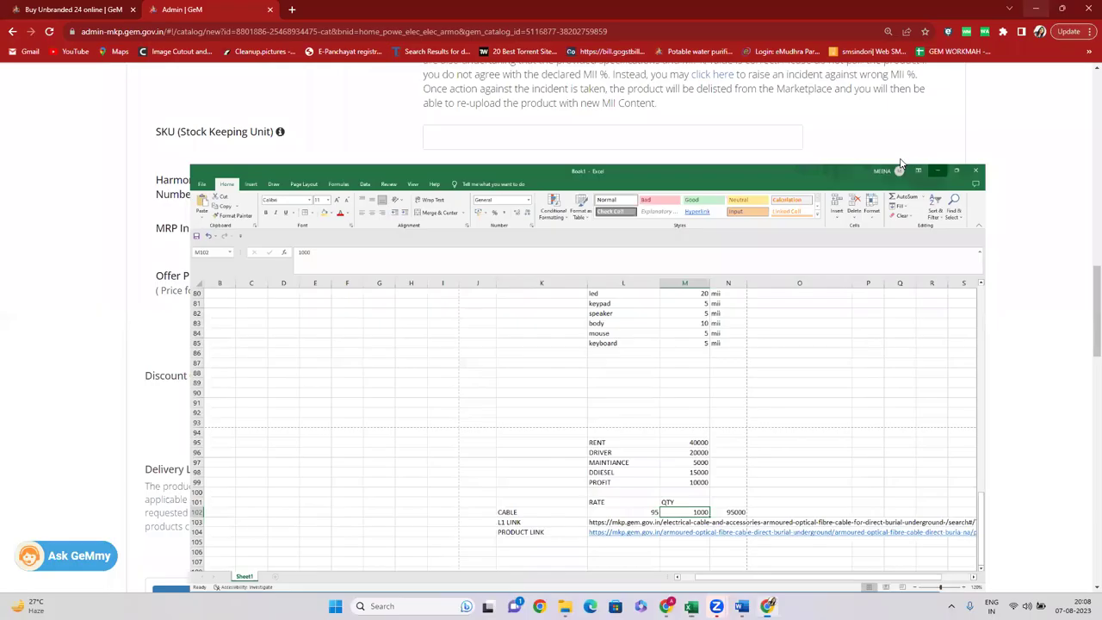
{"action": "key", "text": "ctrl+v"}
{"action": "left_click", "coordinate": [808, 328]}
Step: Add Maharashtra delivery with stock 1100, minimum 1000 per consignee, lead time 10 days, and save
{"action": "scroll", "coordinate": [1085, 322], "scroll_direction": "down", "scroll_amount": 6}
{"action": "left_click", "coordinate": [657, 291]}
{"action": "scroll", "coordinate": [1085, 412], "scroll_direction": "down", "scroll_amount": 5}
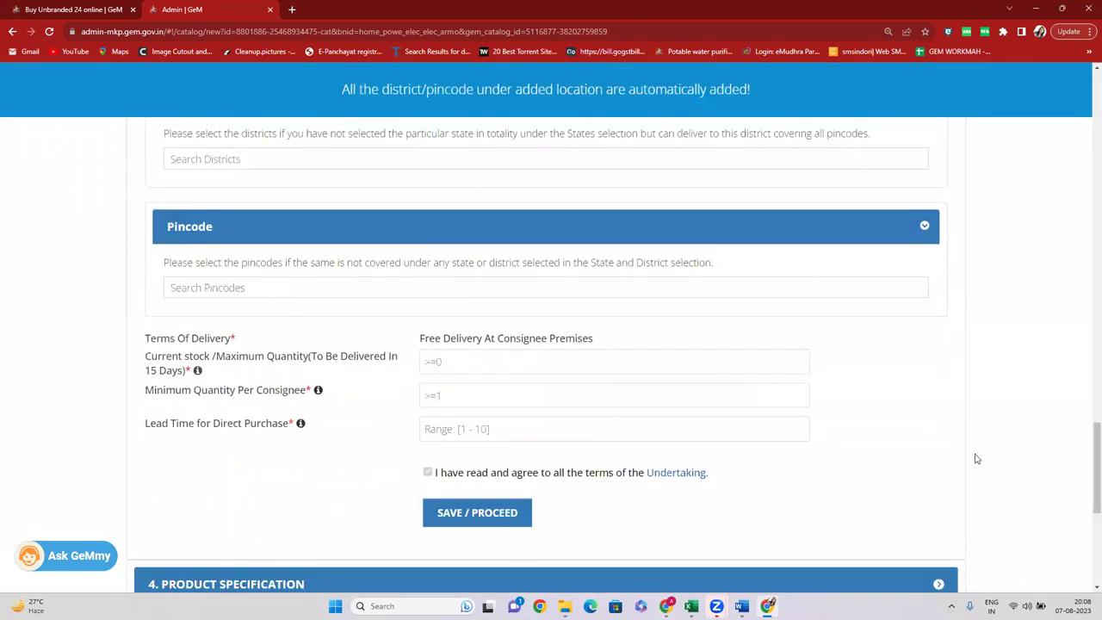
{"action": "left_click", "coordinate": [470, 365]}
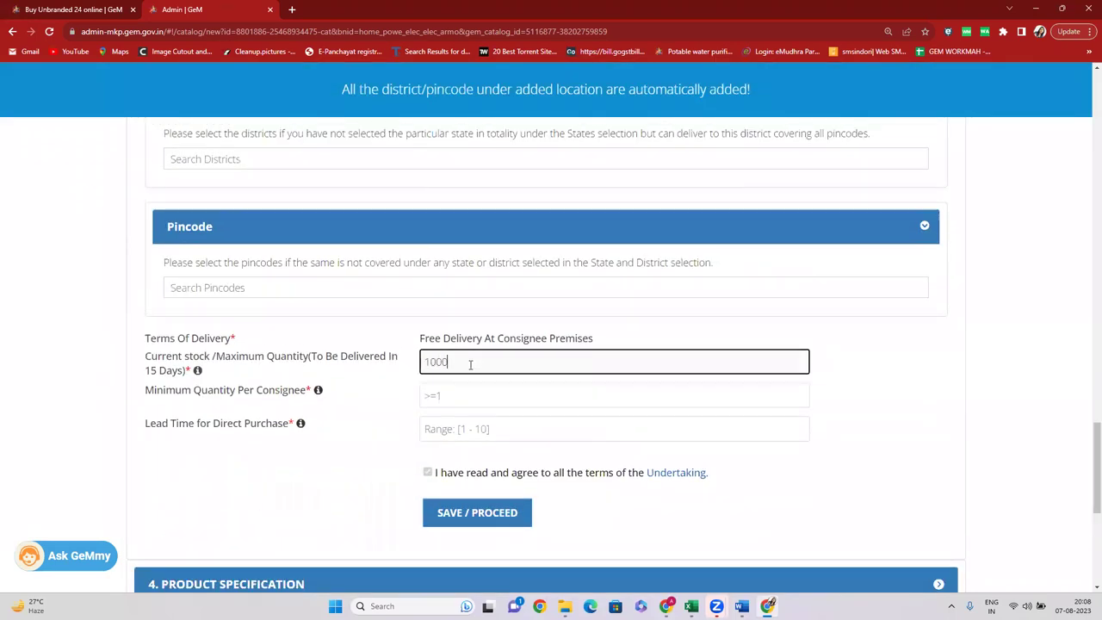
{"action": "type", "text": "1000"}
{"action": "key", "text": "ctrl+a"}
{"action": "type", "text": "110"}
{"action": "left_click", "coordinate": [436, 395]}
{"action": "type", "text": "1"}
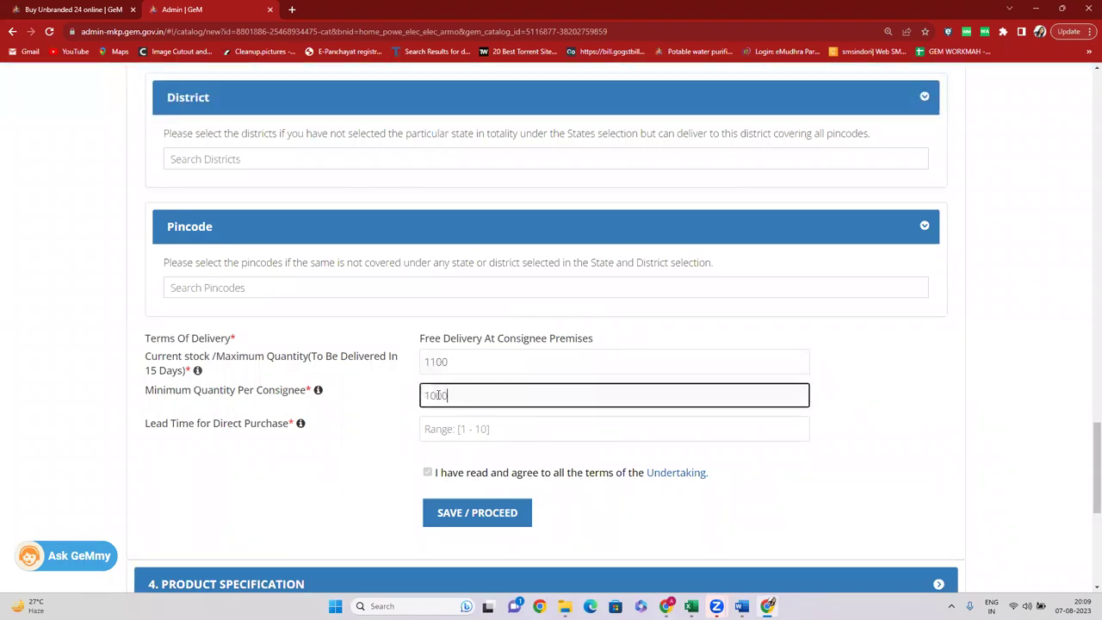
{"action": "left_click", "coordinate": [473, 432]}
{"action": "type", "text": "1"}
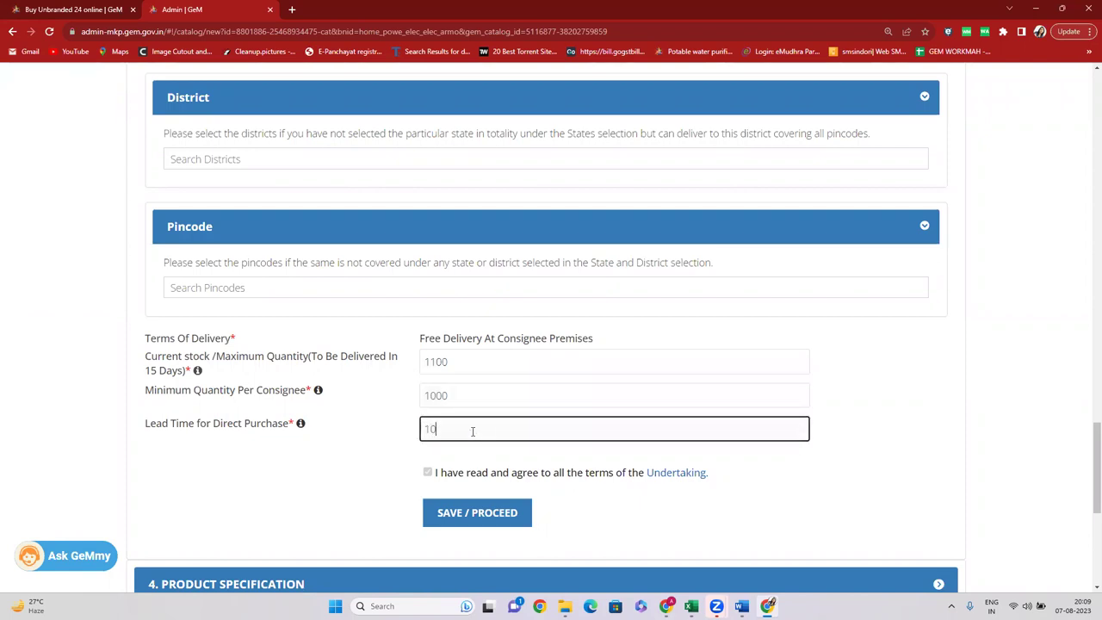
{"action": "type", "text": "0"}
{"action": "left_click", "coordinate": [477, 510]}
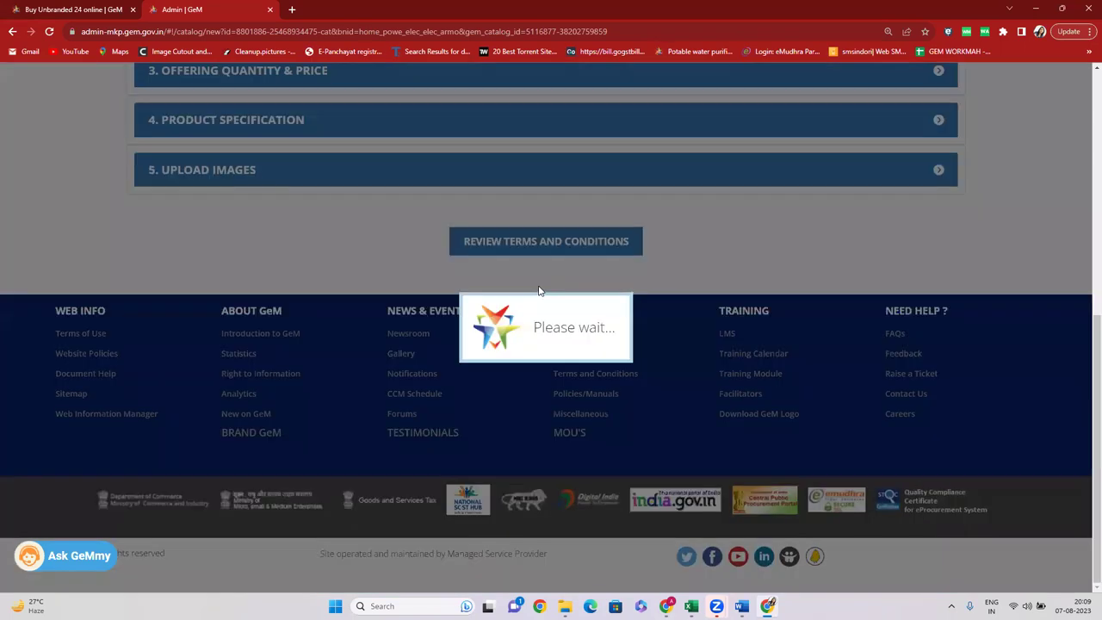
Step: Review and accept the terms, enter the captcha, and publish the cable listing
{"action": "left_click", "coordinate": [530, 356]}
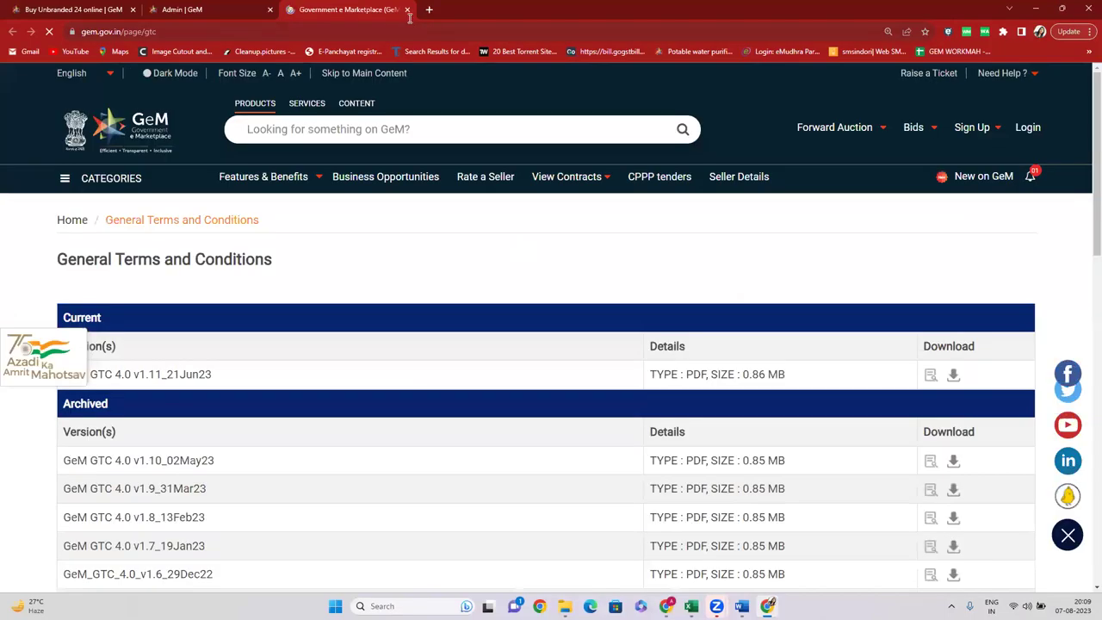
{"action": "left_click", "coordinate": [410, 9]}
{"action": "left_click", "coordinate": [207, 396]}
{"action": "left_click", "coordinate": [593, 438]}
{"action": "type", "text": "HMQLAR"}
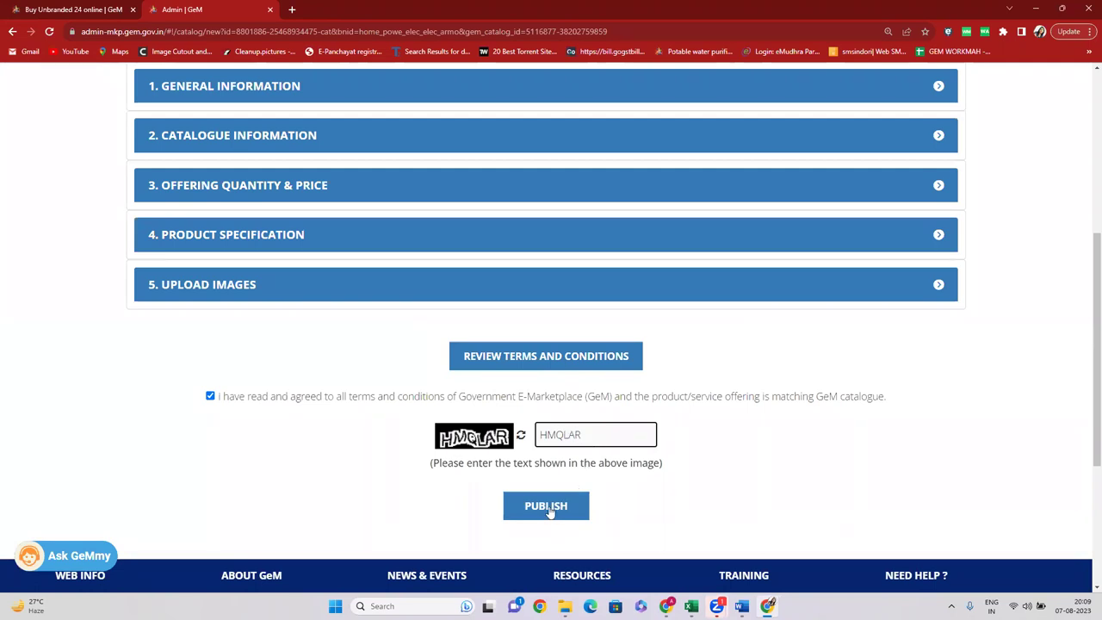
{"action": "left_click", "coordinate": [549, 507]}
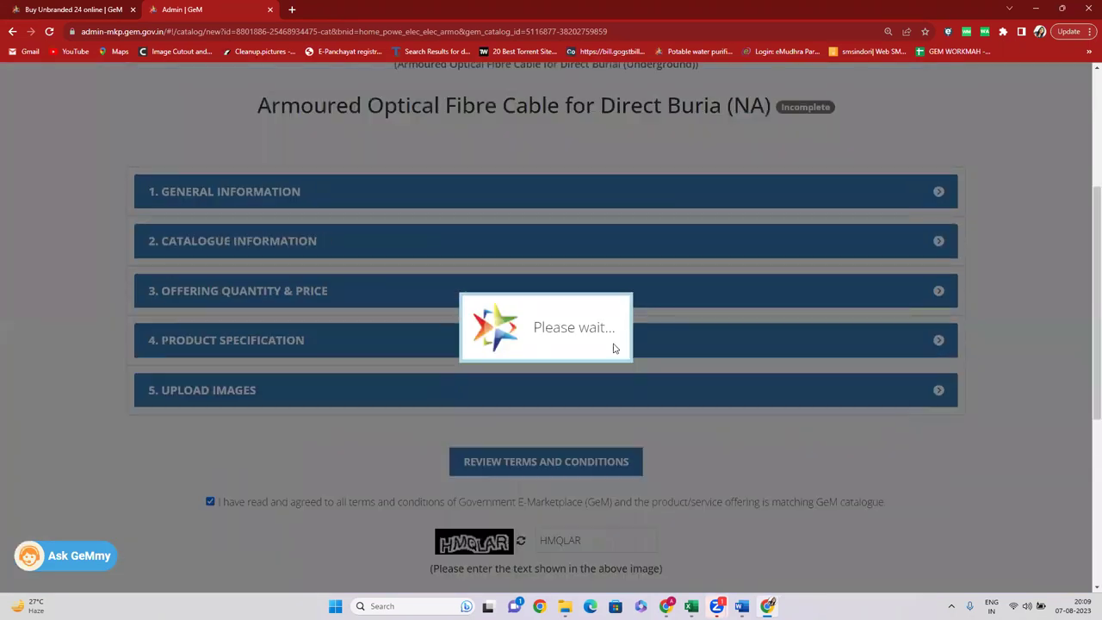
{"action": "left_click", "coordinate": [558, 247]}
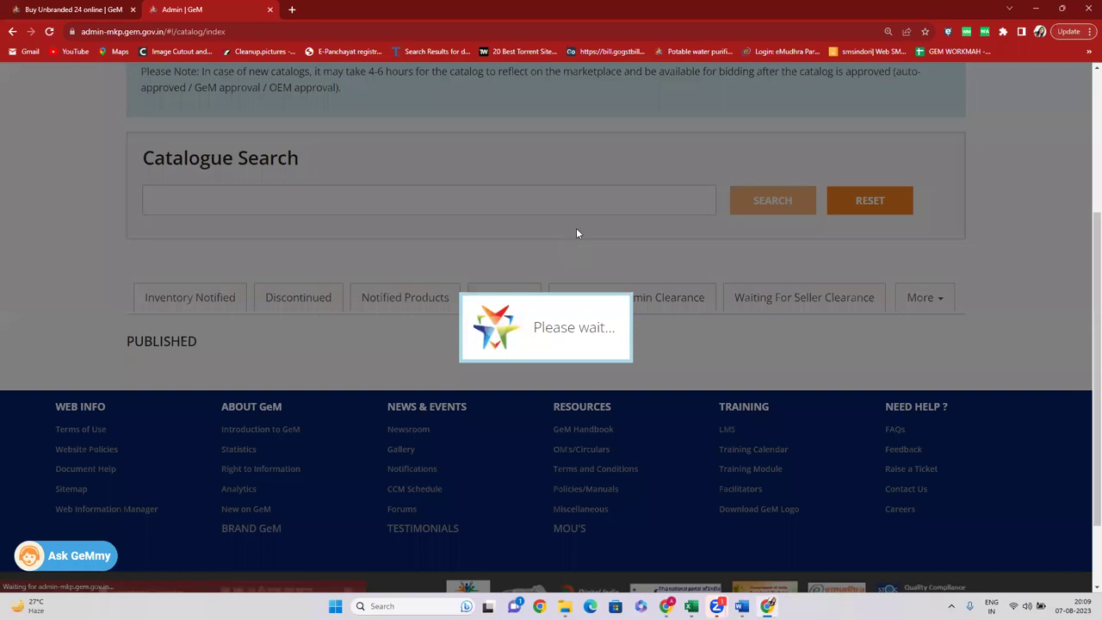
Step: Check the cable listing under Published, close the product page, and open the buyer dashboard
{"action": "left_click", "coordinate": [591, 297]}
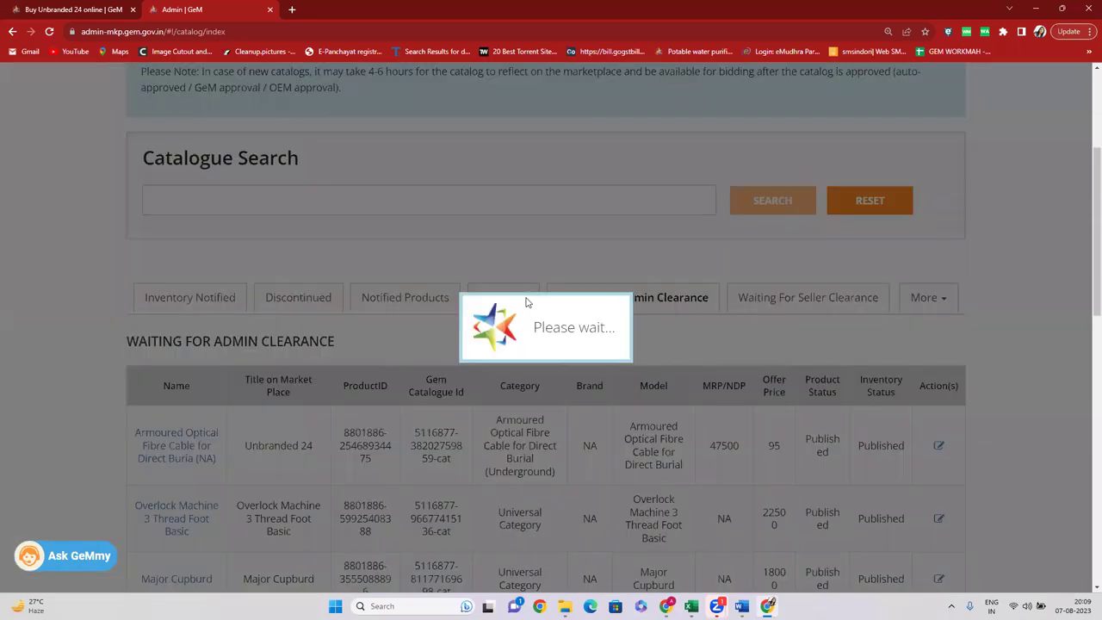
{"action": "left_click", "coordinate": [510, 293]}
{"action": "mouse_move", "coordinate": [666, 606]}
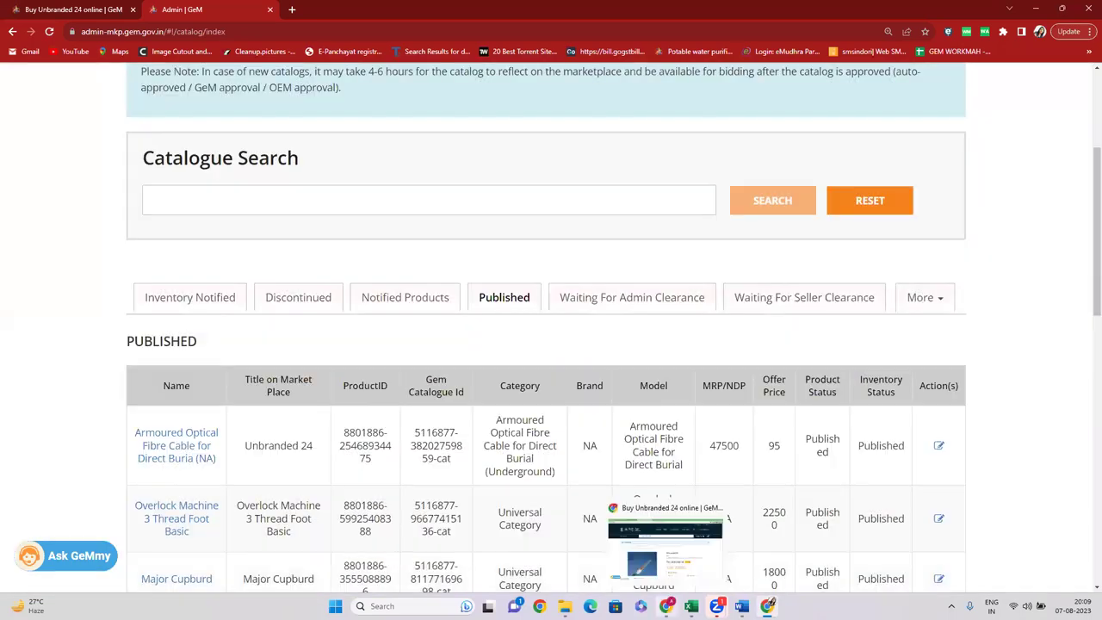
{"action": "left_click", "coordinate": [641, 556]}
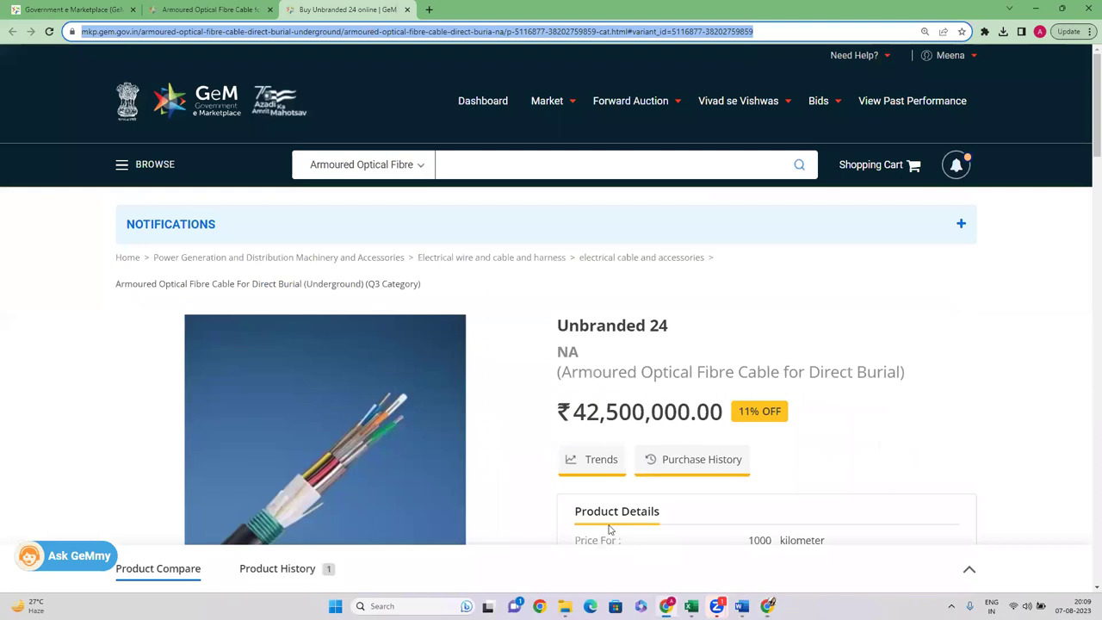
{"action": "left_click", "coordinate": [768, 606]}
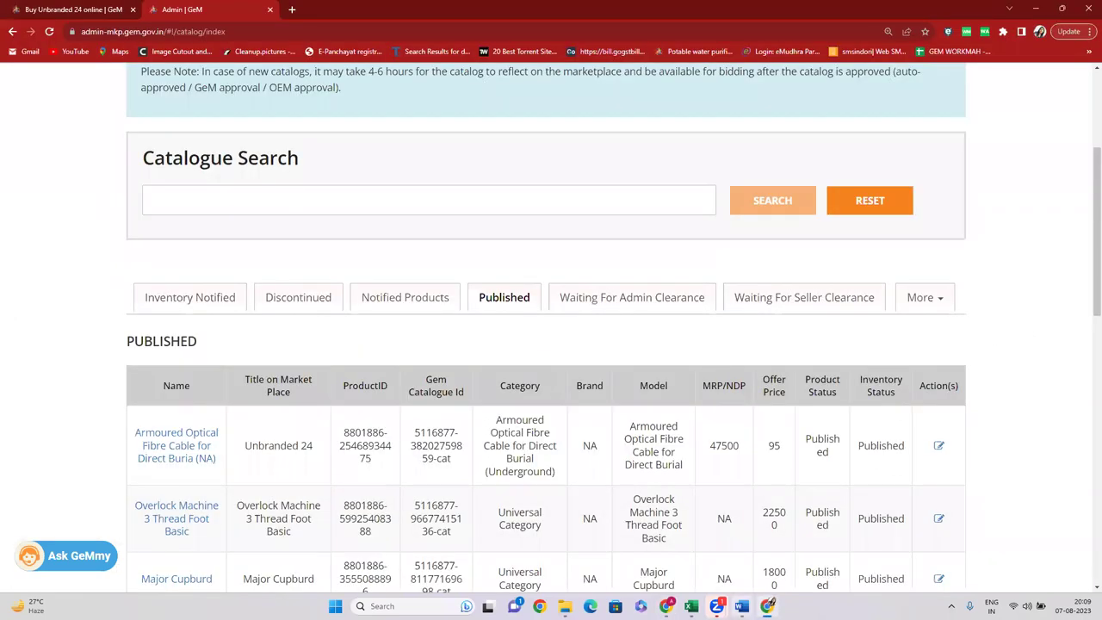
{"action": "left_click", "coordinate": [666, 607]}
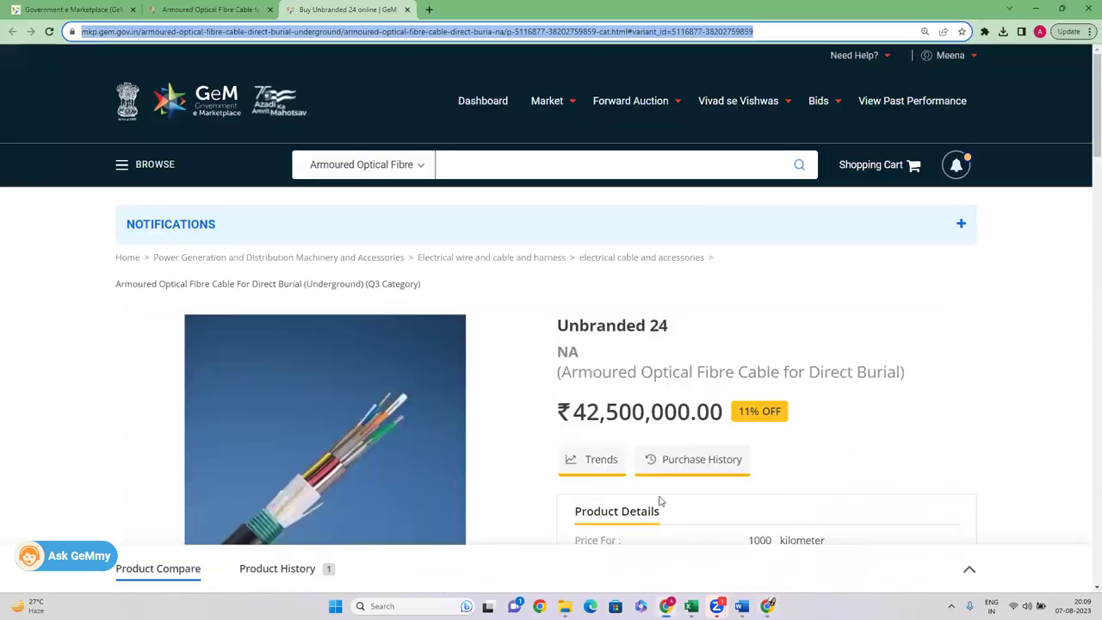
{"action": "left_click", "coordinate": [405, 8]}
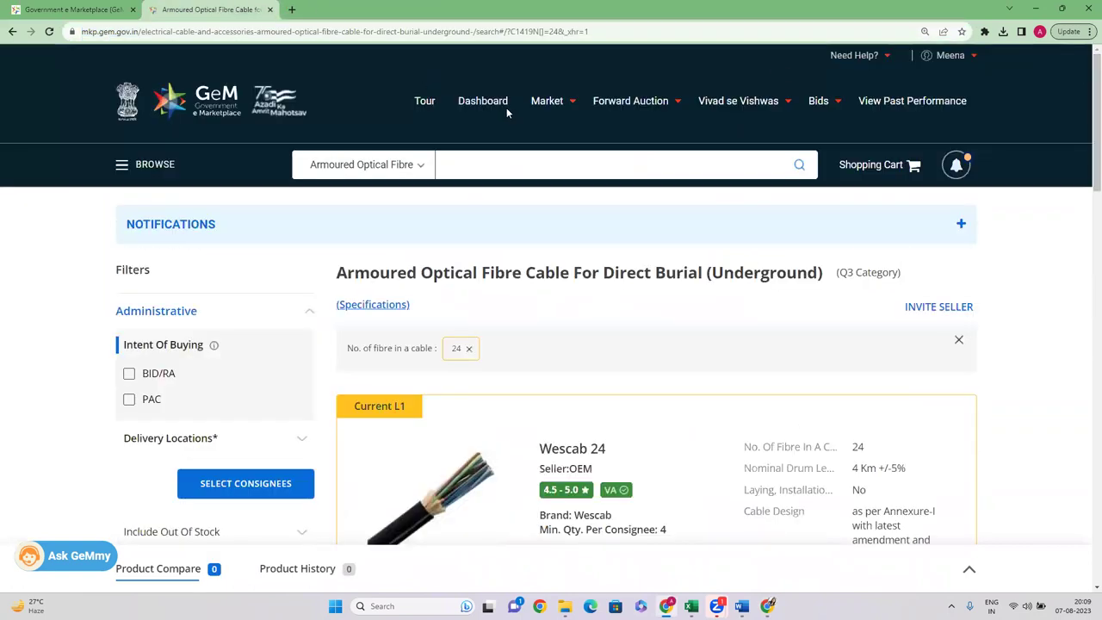
{"action": "left_click", "coordinate": [485, 98]}
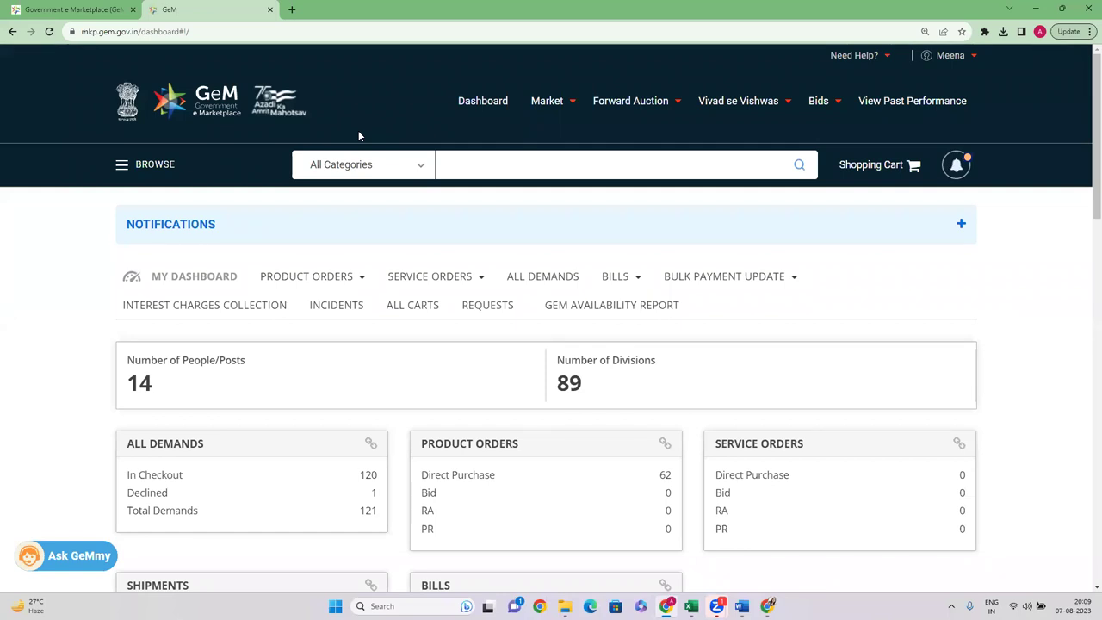
Step: Select the L1 link from cell L103 in Book1 and return to the GeM address bar
{"action": "left_click", "coordinate": [691, 606]}
{"action": "left_click", "coordinate": [628, 543]}
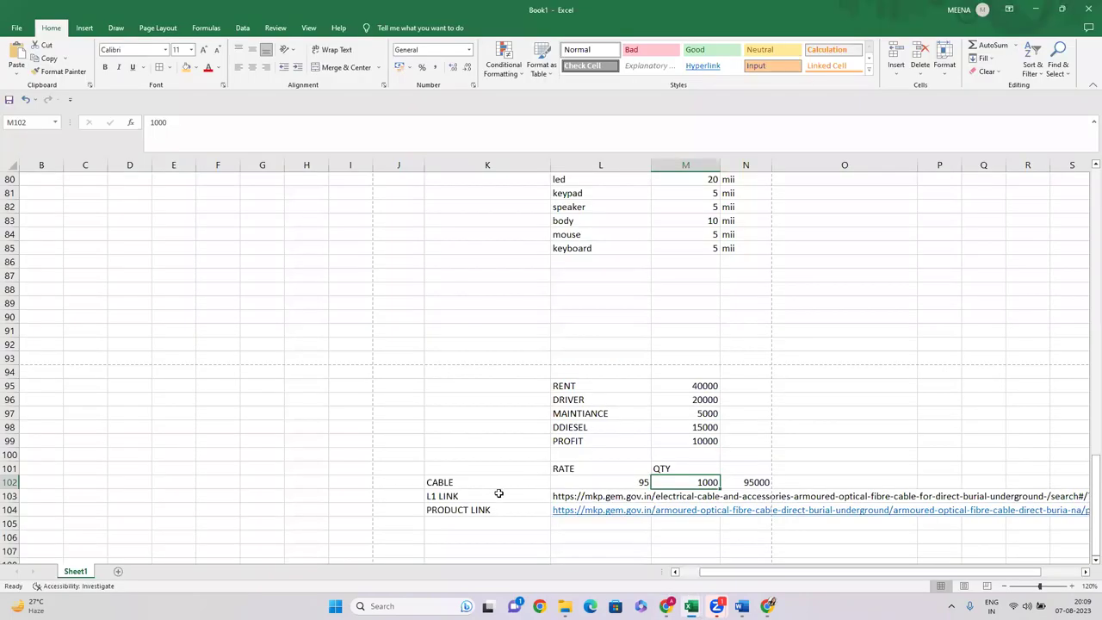
{"action": "left_click", "coordinate": [499, 493]}
{"action": "key", "text": "Right"}
{"action": "left_click", "coordinate": [475, 123]}
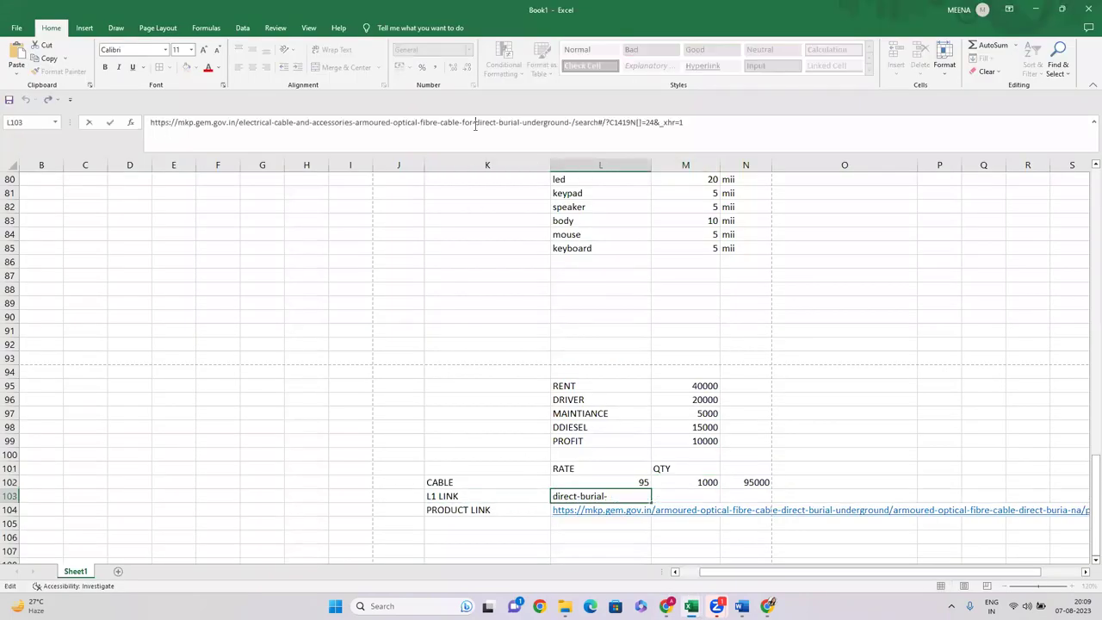
{"action": "key", "text": "ctrl+a"}
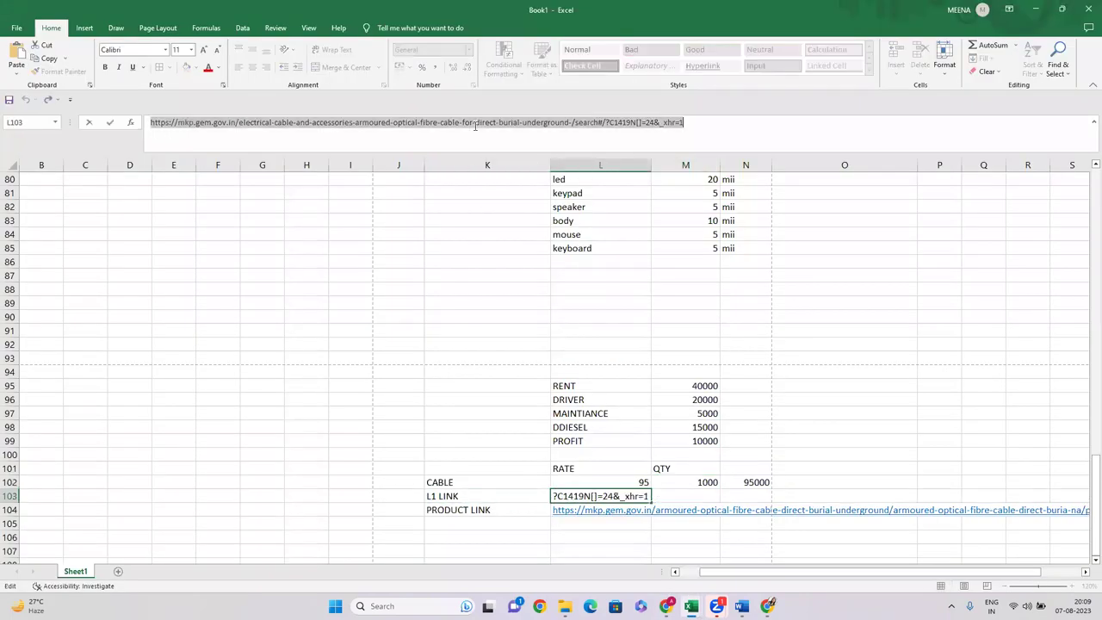
{"action": "left_click", "coordinate": [666, 606]}
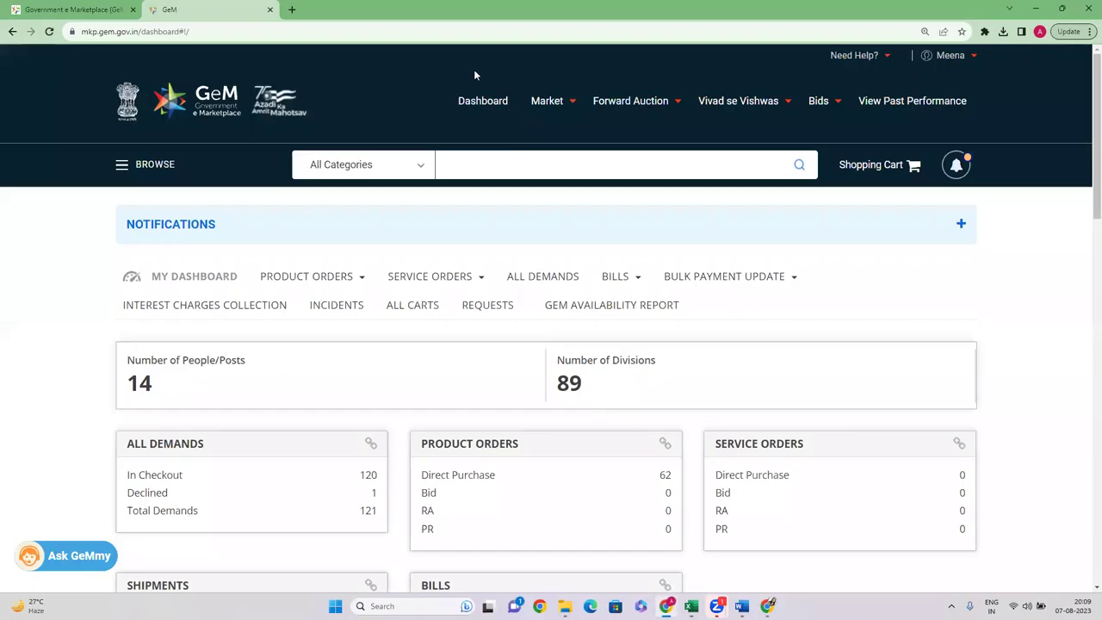
{"action": "left_click", "coordinate": [473, 34]}
Step: Open the pasted 24-fibre L1 listing and highlight Wescab 24's ₹102,000.00 L1 price
{"action": "key", "text": "ctrl+v"}
{"action": "key", "text": "Return"}
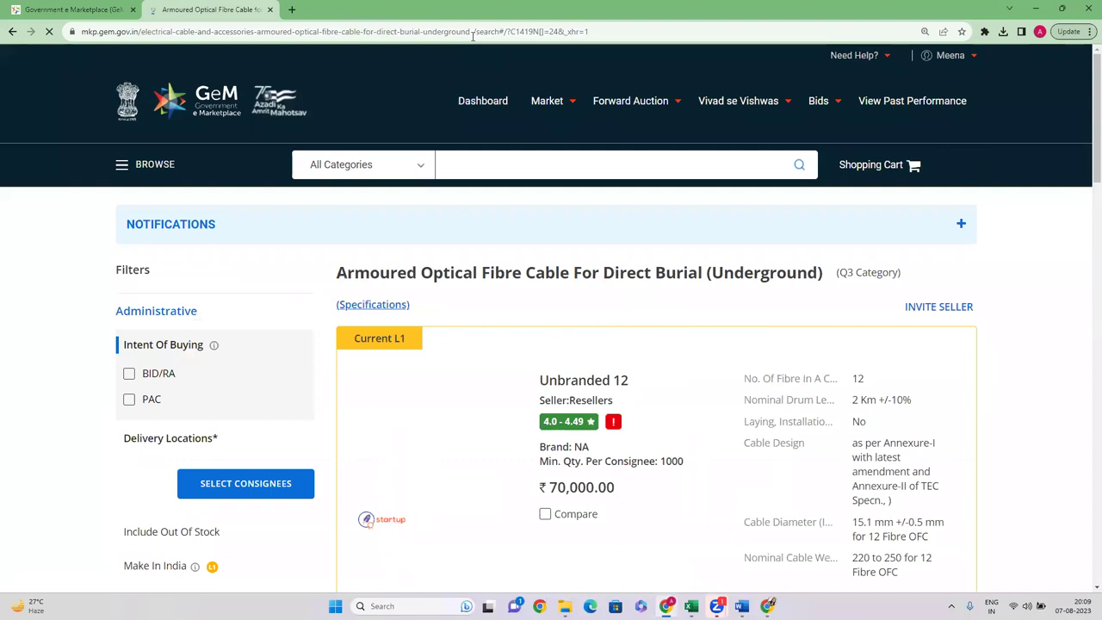
{"action": "scroll", "coordinate": [532, 198], "scroll_direction": "down", "scroll_amount": 2}
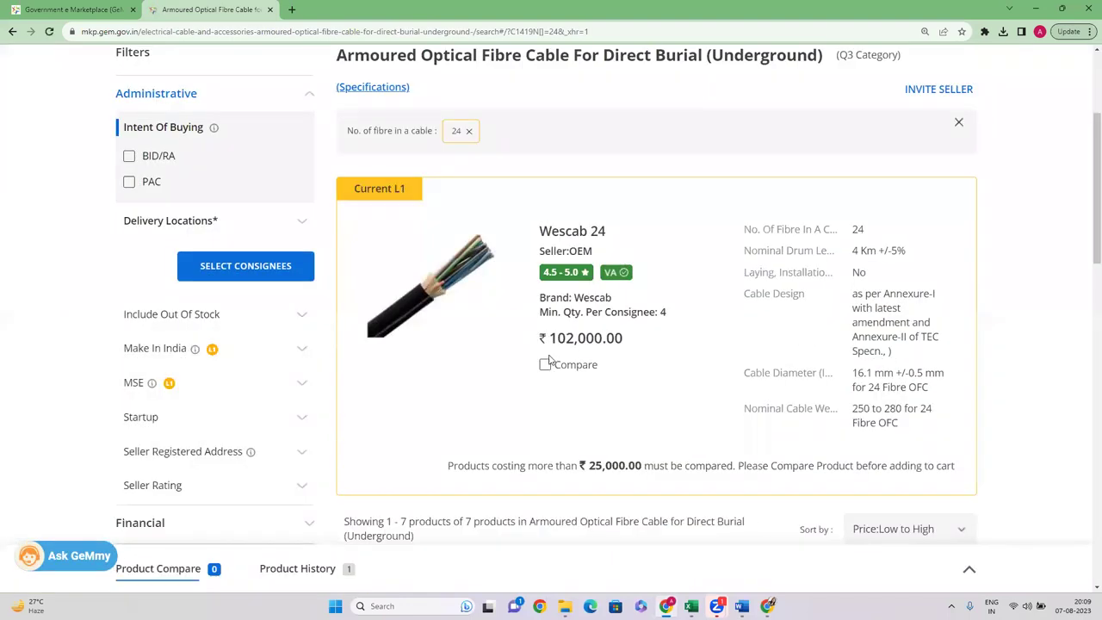
{"action": "left_click_drag", "start_coordinate": [553, 339], "coordinate": [628, 349]}
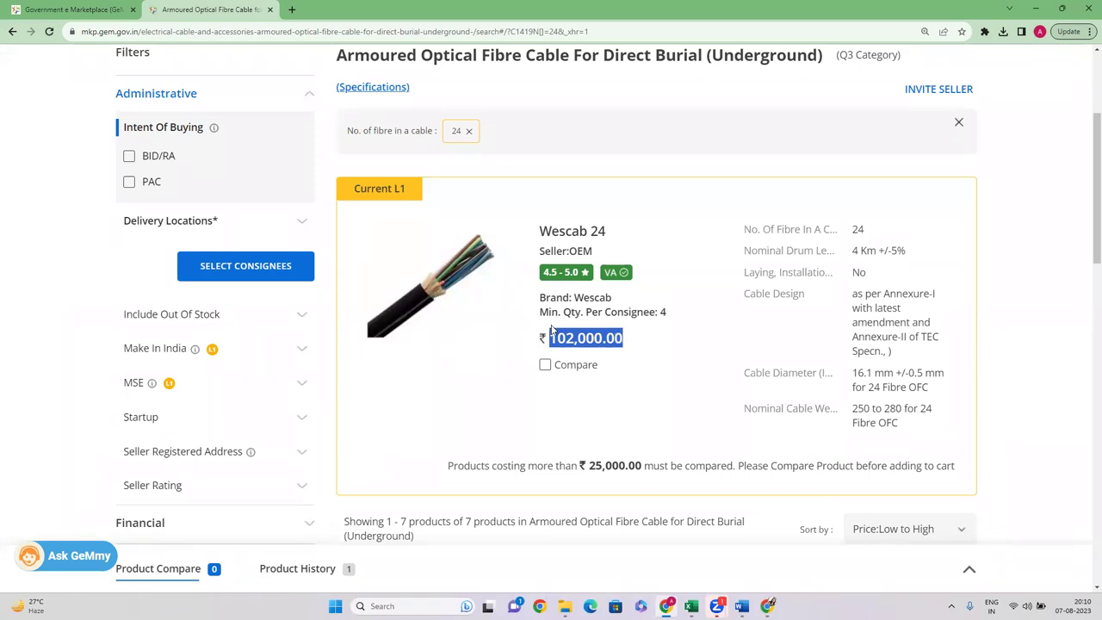
{"action": "scroll", "coordinate": [611, 335], "scroll_direction": "up", "scroll_amount": 1}
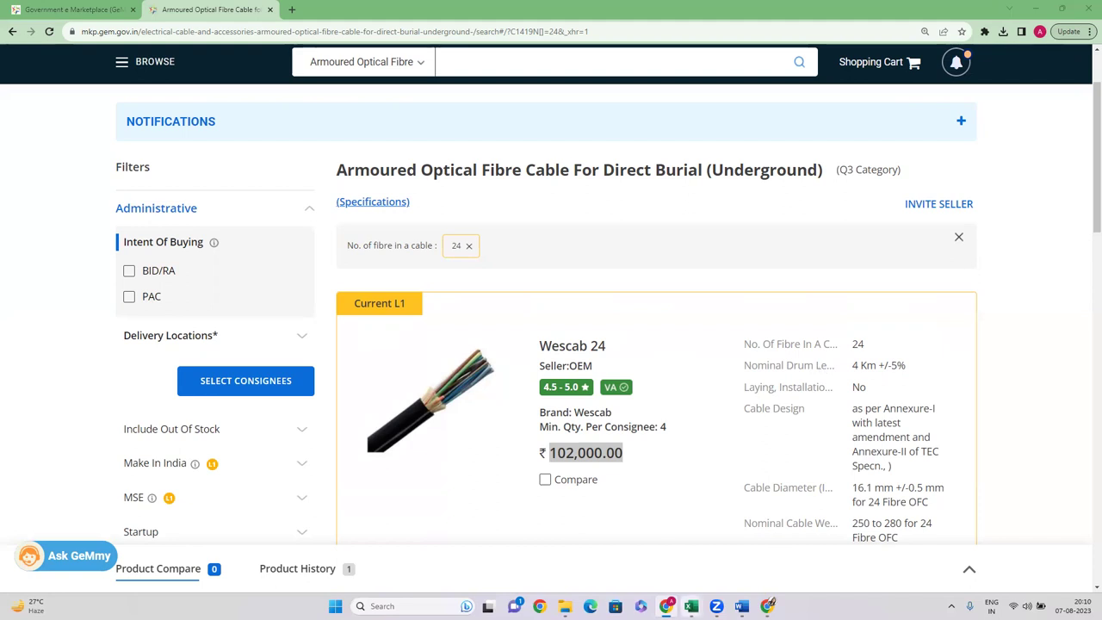
{"action": "mouse_move", "coordinate": [690, 596]}
{"action": "left_click", "coordinate": [629, 545]}
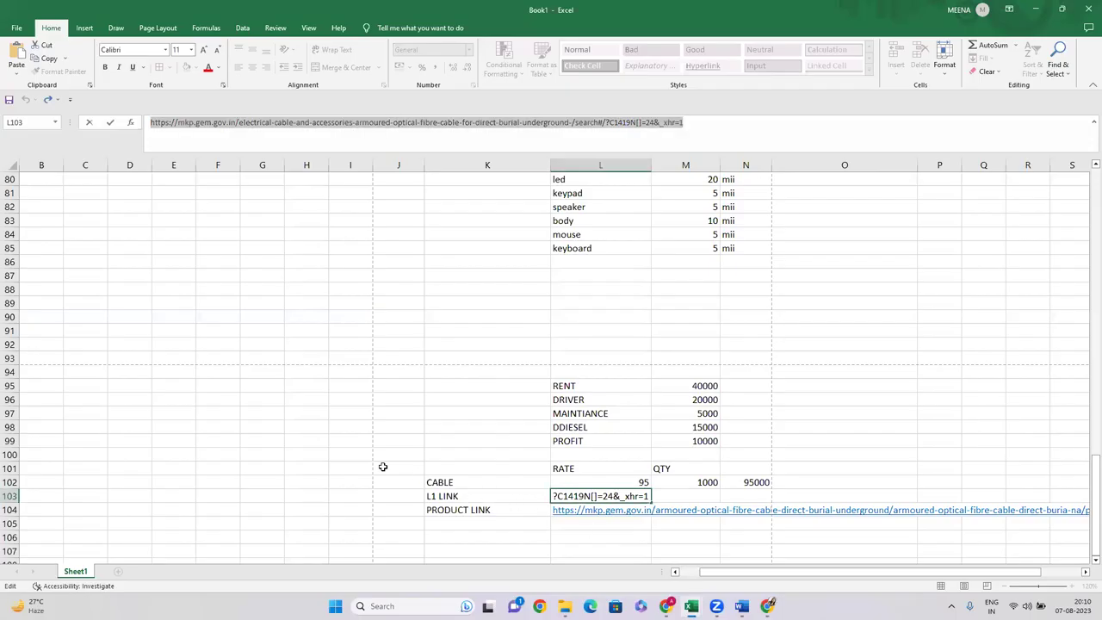
Step: Paste the dustbin requirement note into cell H90
{"action": "left_click", "coordinate": [340, 467]}
{"action": "left_click", "coordinate": [295, 317]}
{"action": "type", "text": "DUSTBIN 80 LTR rate 2000 qty 20 pcs consignee UTTAR PRADESH"}
{"action": "left_click", "coordinate": [328, 351]}
{"action": "scroll", "coordinate": [336, 391], "scroll_direction": "up", "scroll_amount": 1}
{"action": "scroll", "coordinate": [364, 406], "scroll_direction": "down", "scroll_amount": 3}
Step: Enter 'DUSTBIN (80 LTR.)' as the new item in K106, checking the row 90 note
{"action": "left_click", "coordinate": [460, 457]}
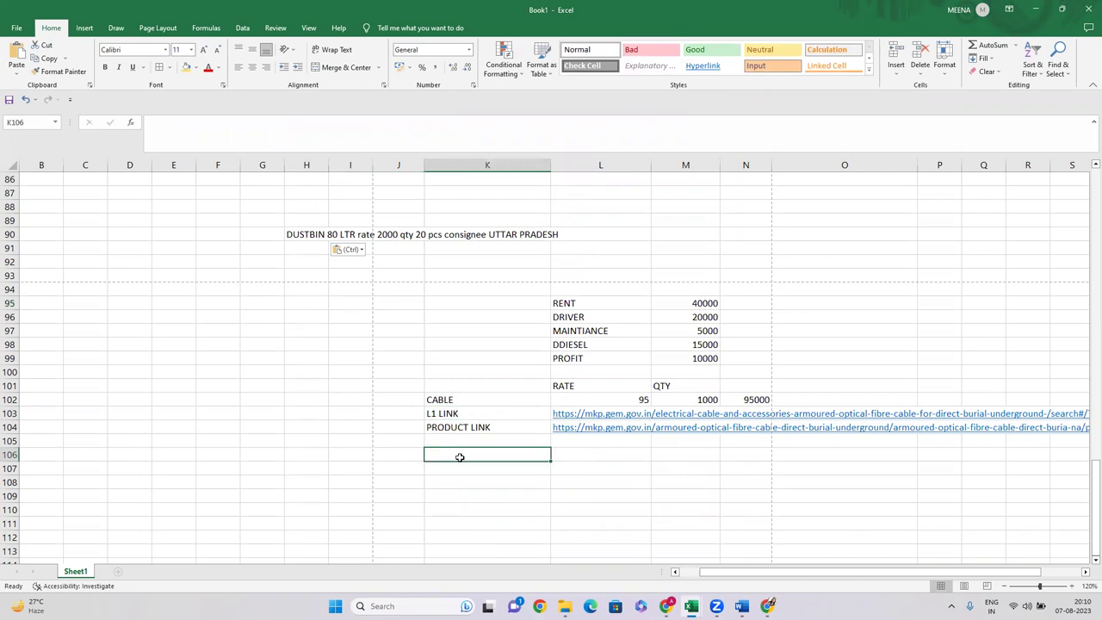
{"action": "type", "text": "DUSTBIN"}
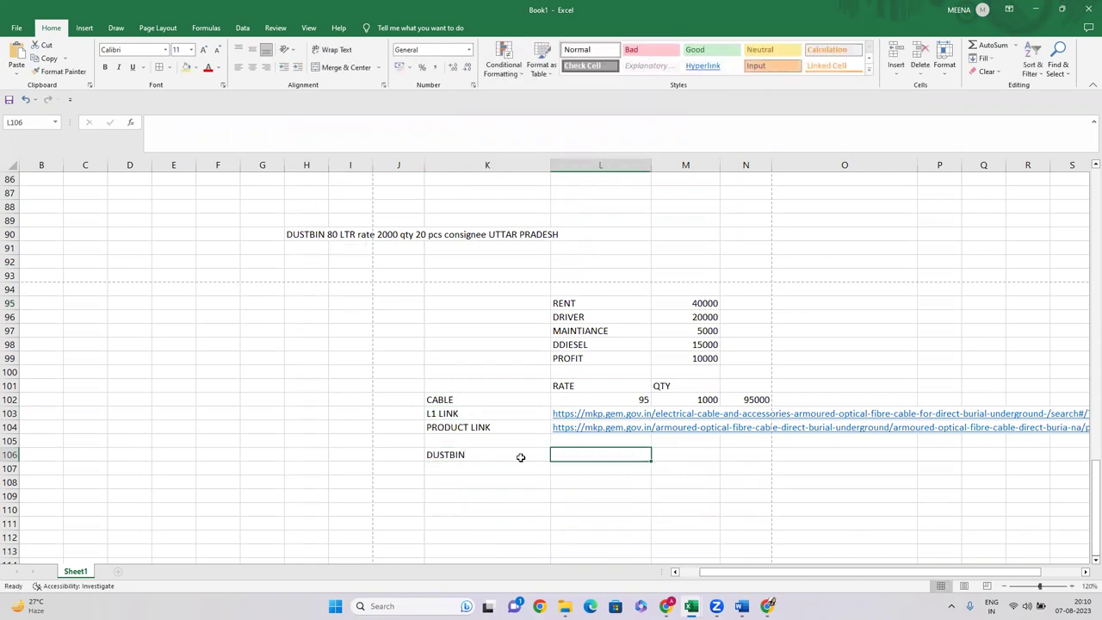
{"action": "left_click", "coordinate": [513, 455]}
{"action": "type", "text": "(80 LTR."}
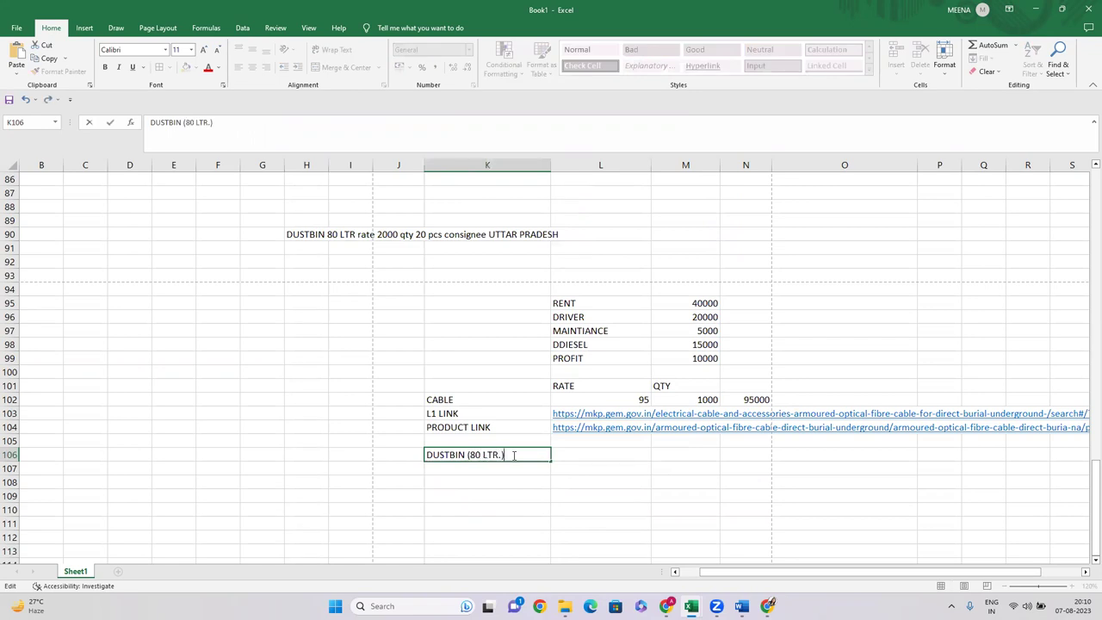
{"action": "key", "text": "Return"}
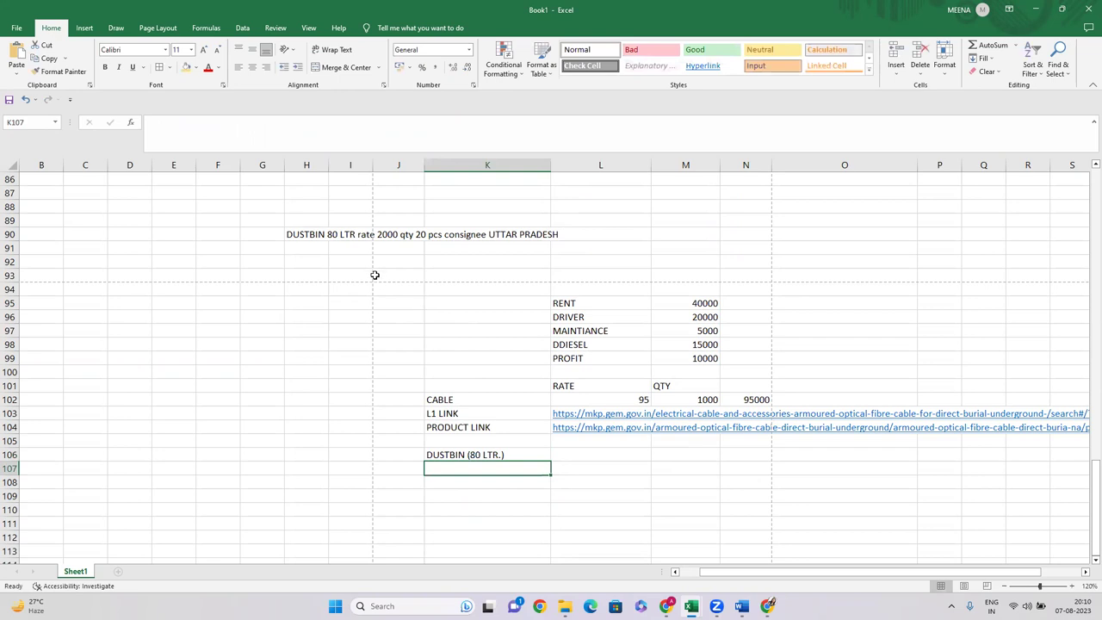
{"action": "left_click", "coordinate": [381, 237]}
{"action": "left_click", "coordinate": [332, 239]}
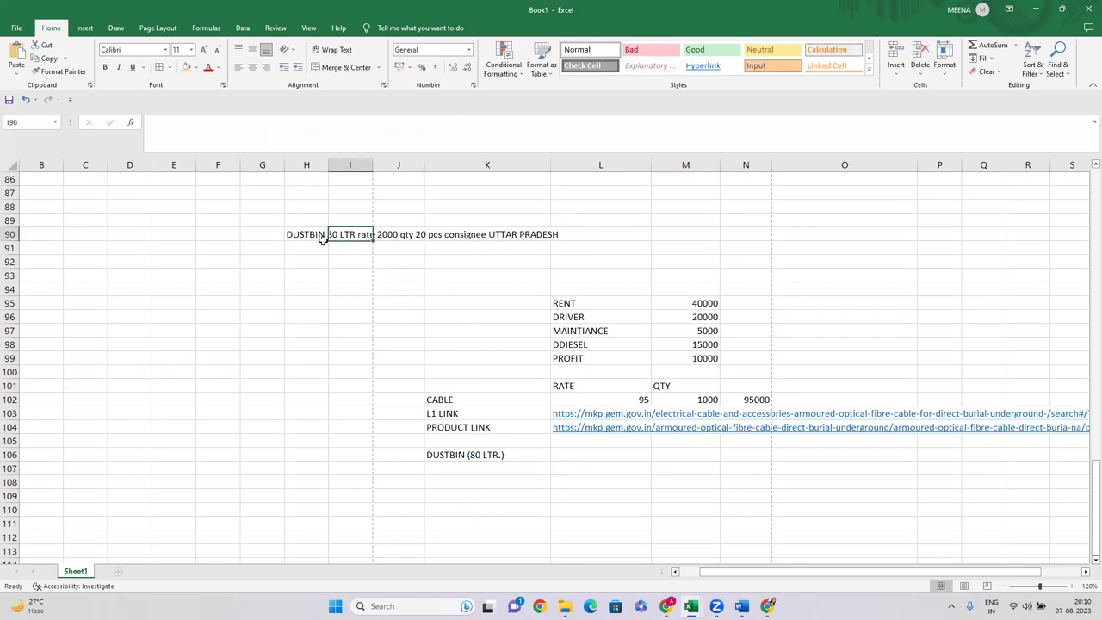
{"action": "left_click", "coordinate": [322, 238]}
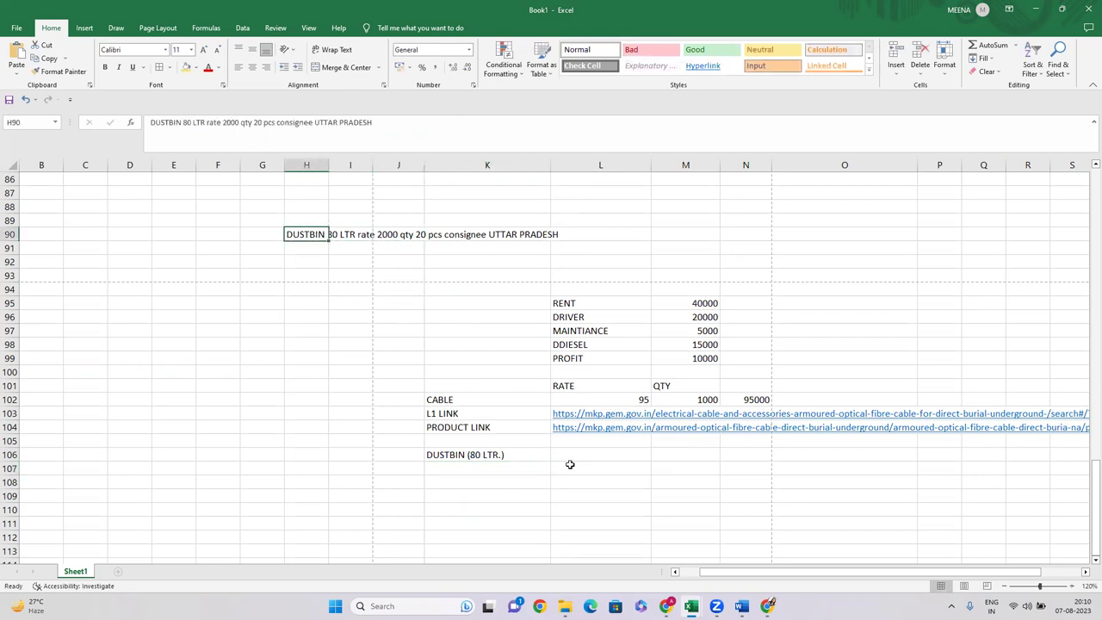
Step: Fill the dustbin row: rate 2000, quantity 20, total =L106*M106, state UP
{"action": "left_click", "coordinate": [570, 420]}
{"action": "left_click", "coordinate": [571, 458]}
{"action": "type", "text": "200"}
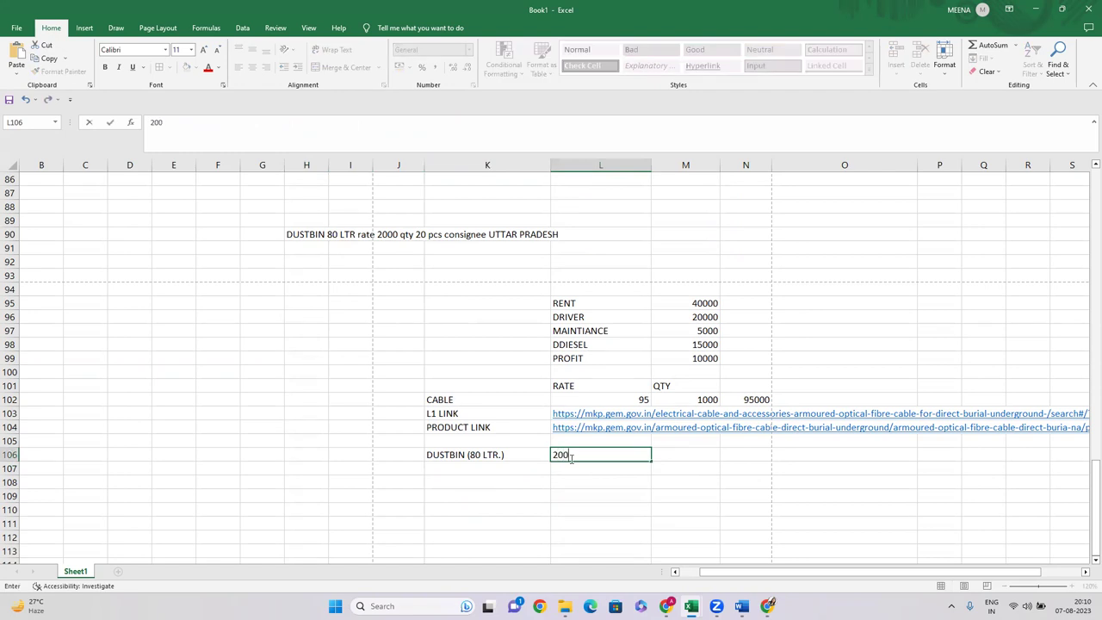
{"action": "type", "text": "0"}
{"action": "key", "text": "Tab"}
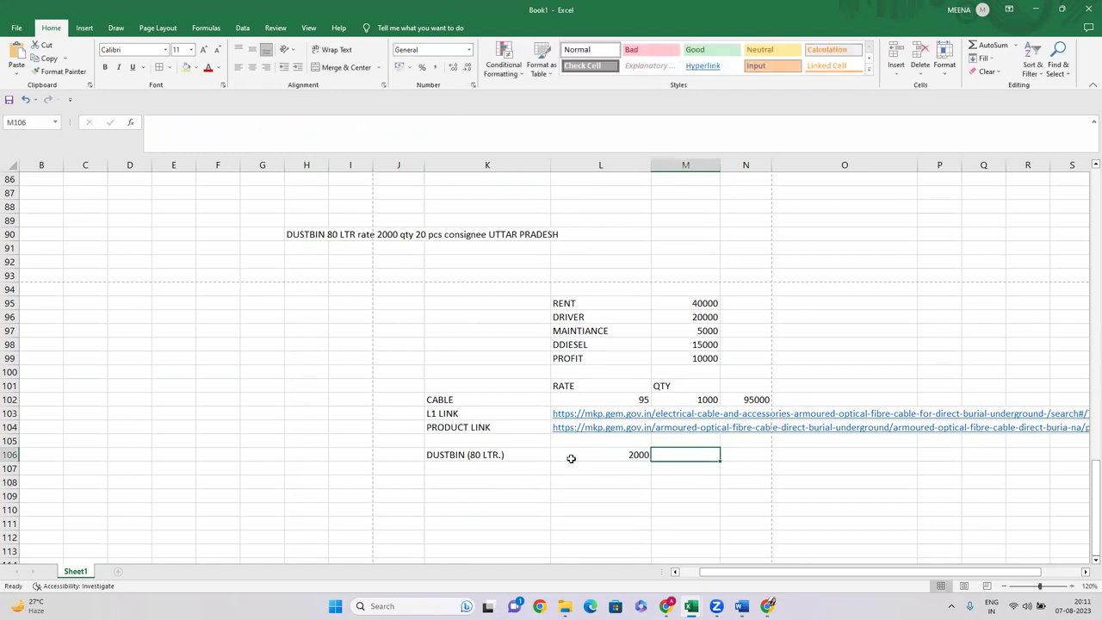
{"action": "type", "text": "20"}
{"action": "key", "text": "Tab"}
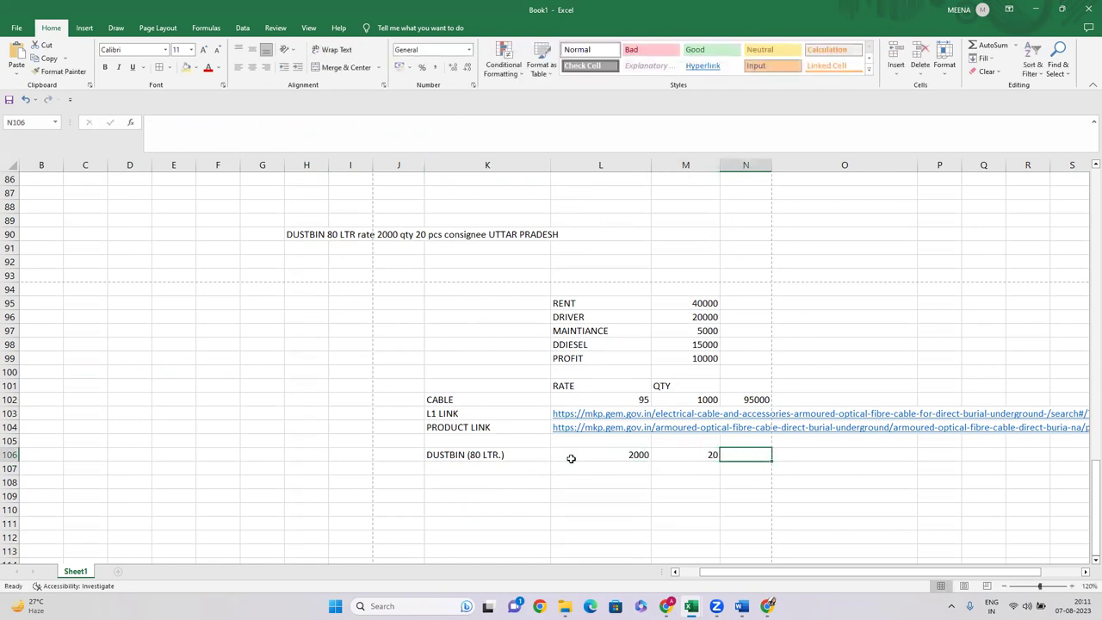
{"action": "type", "text": "="}
{"action": "left_click", "coordinate": [571, 458]}
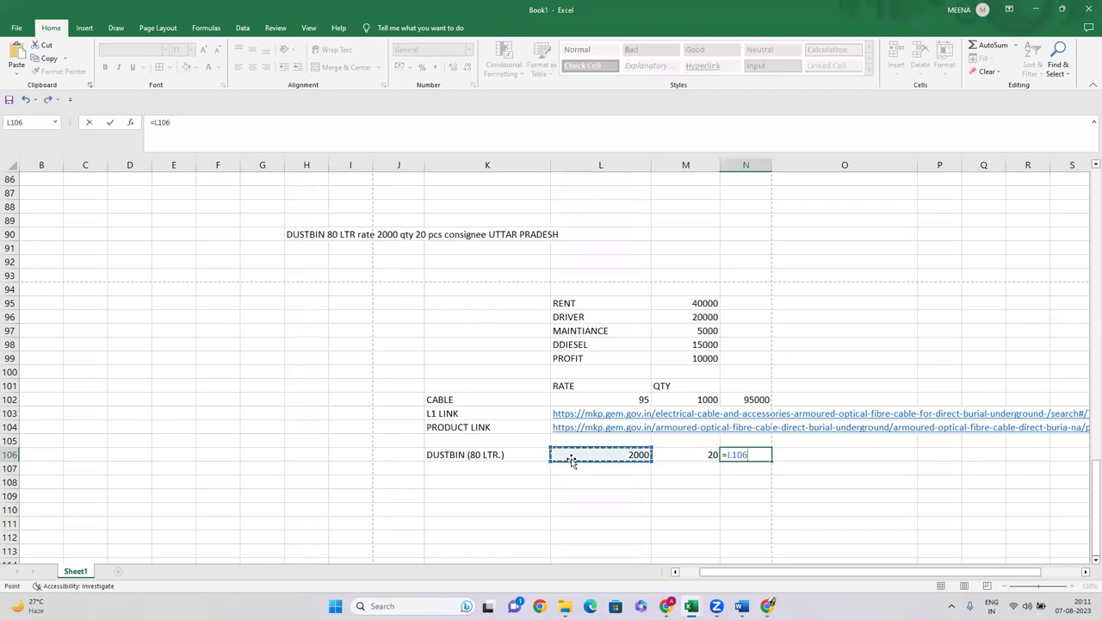
{"action": "type", "text": "*M106"}
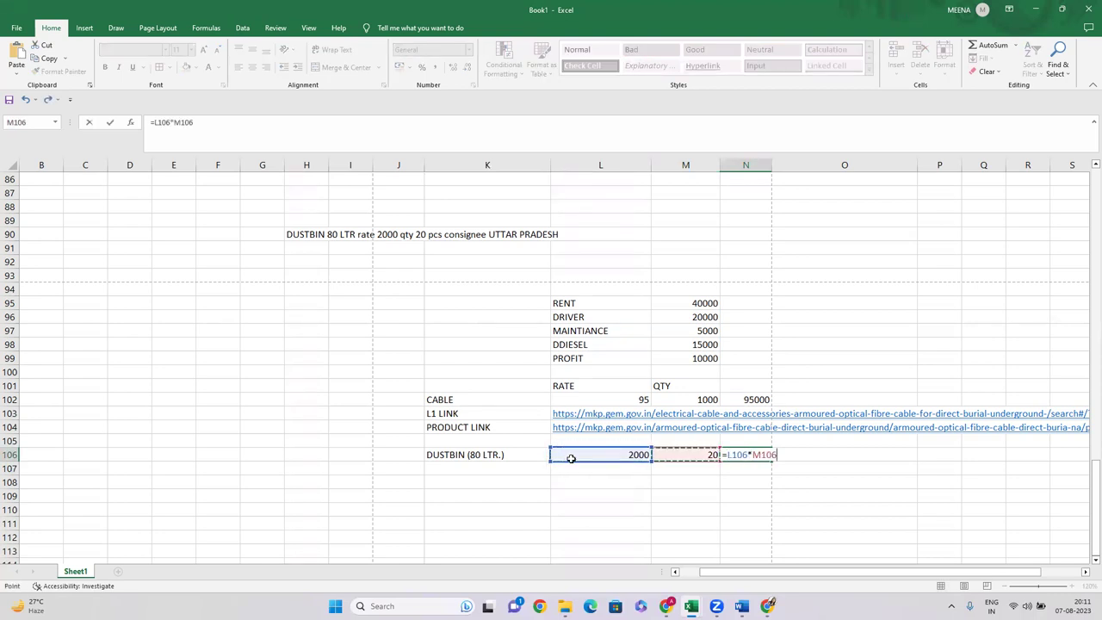
{"action": "key", "text": "Return"}
{"action": "left_click", "coordinate": [812, 459]}
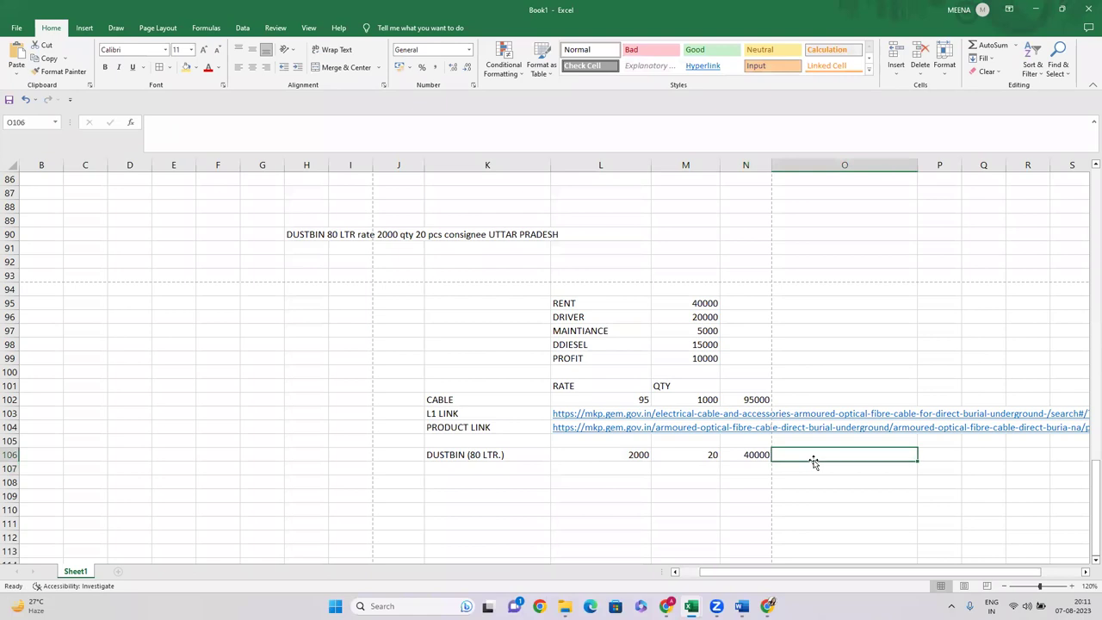
{"action": "type", "text": "UP"}
{"action": "key", "text": "Return"}
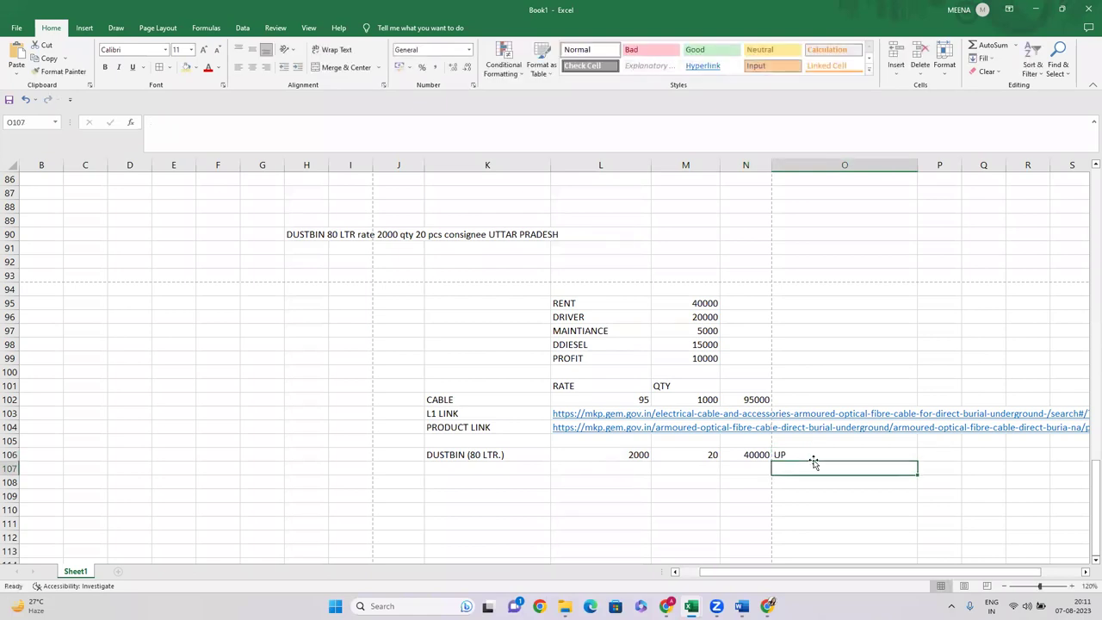
Step: Return to the GeM 24-fibre armoured cable listing
{"action": "left_click", "coordinate": [501, 445]}
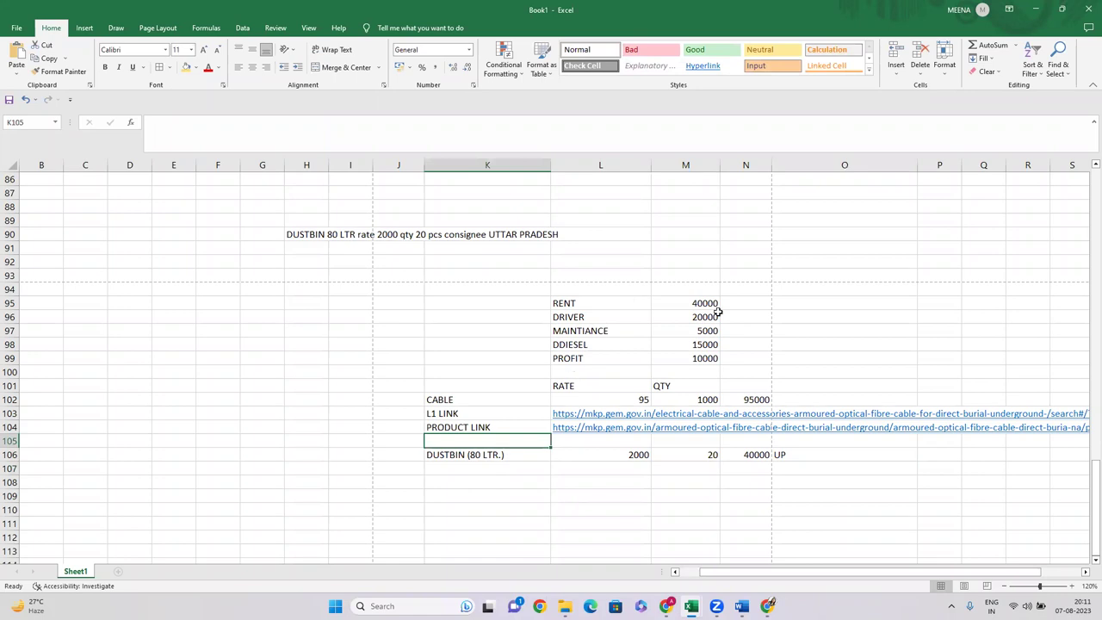
{"action": "left_click", "coordinate": [489, 457]}
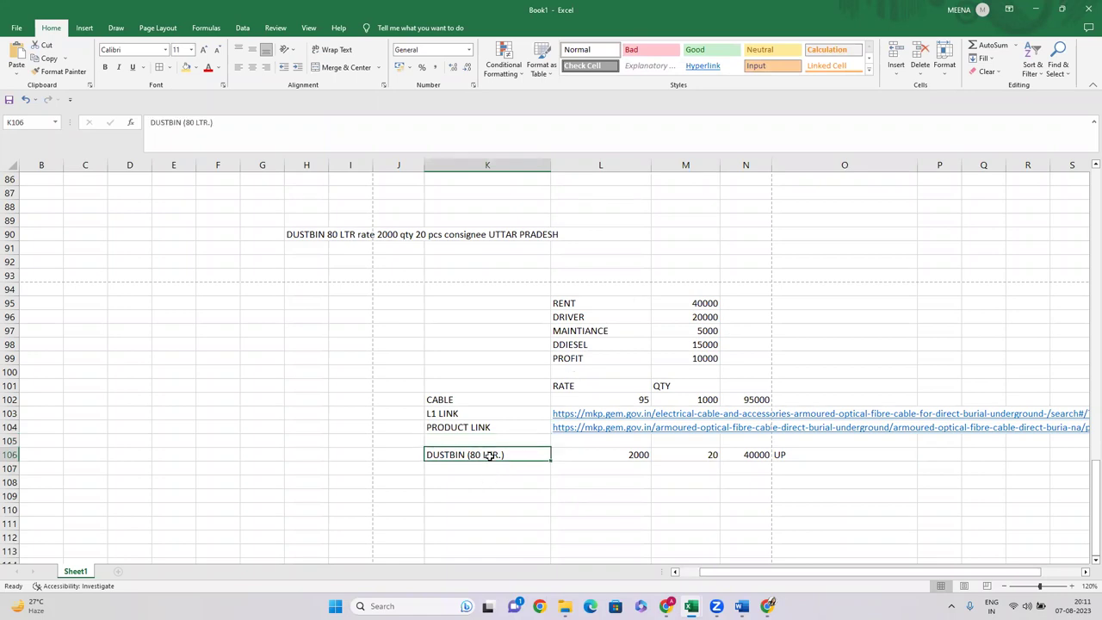
{"action": "mouse_move", "coordinate": [767, 606]}
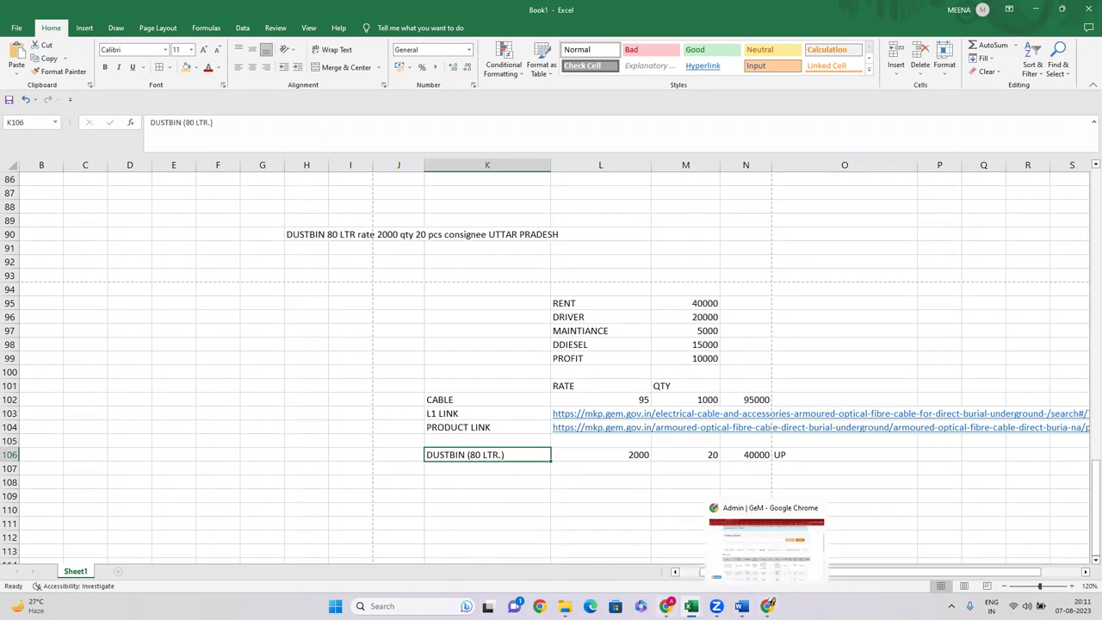
{"action": "mouse_move", "coordinate": [666, 606]}
{"action": "left_click", "coordinate": [658, 544]}
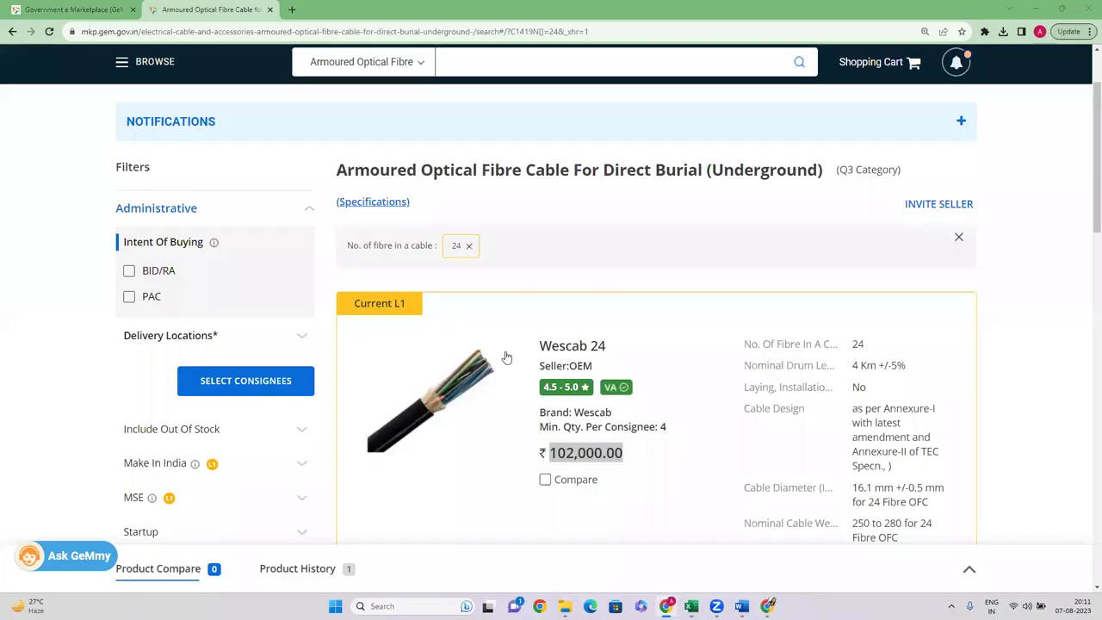
{"action": "scroll", "coordinate": [412, 185], "scroll_direction": "up", "scroll_amount": 1}
Step: Search all categories for DUSTBIN under domestic waste containers, then clear the DUSTBIN search chip
{"action": "left_click", "coordinate": [409, 171]}
{"action": "left_click", "coordinate": [379, 183]}
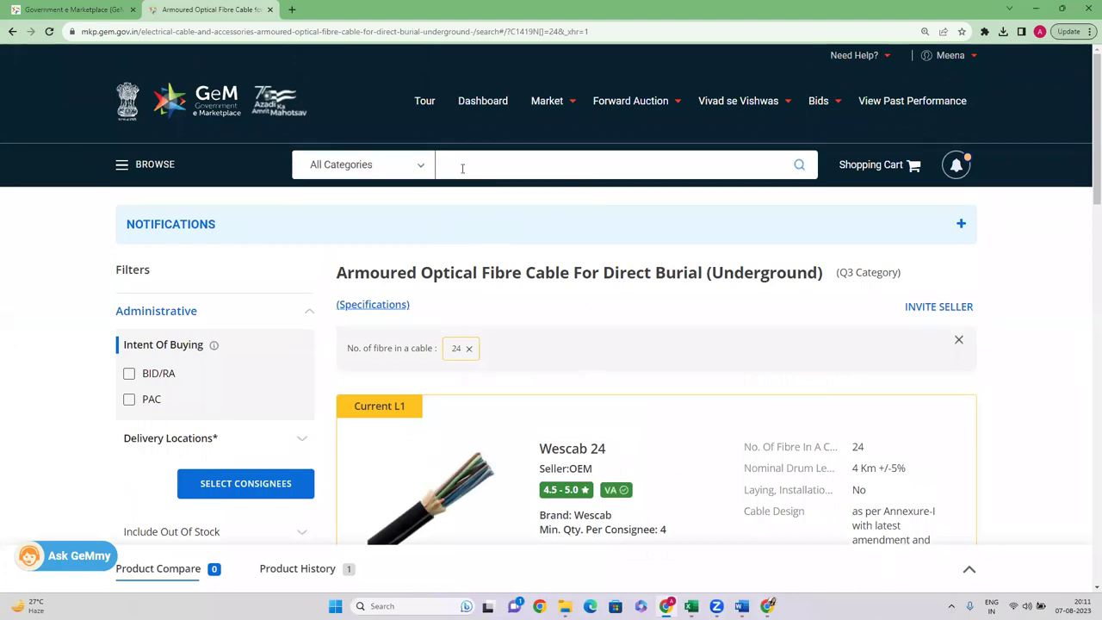
{"action": "type", "text": "DUSTBIN"}
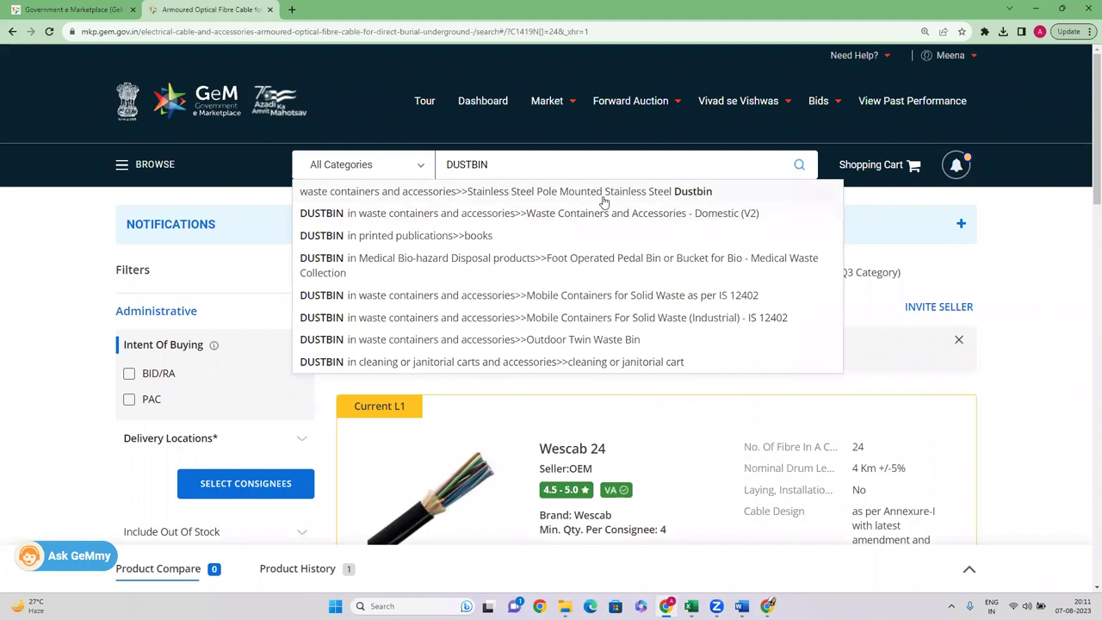
{"action": "left_click", "coordinate": [663, 220]}
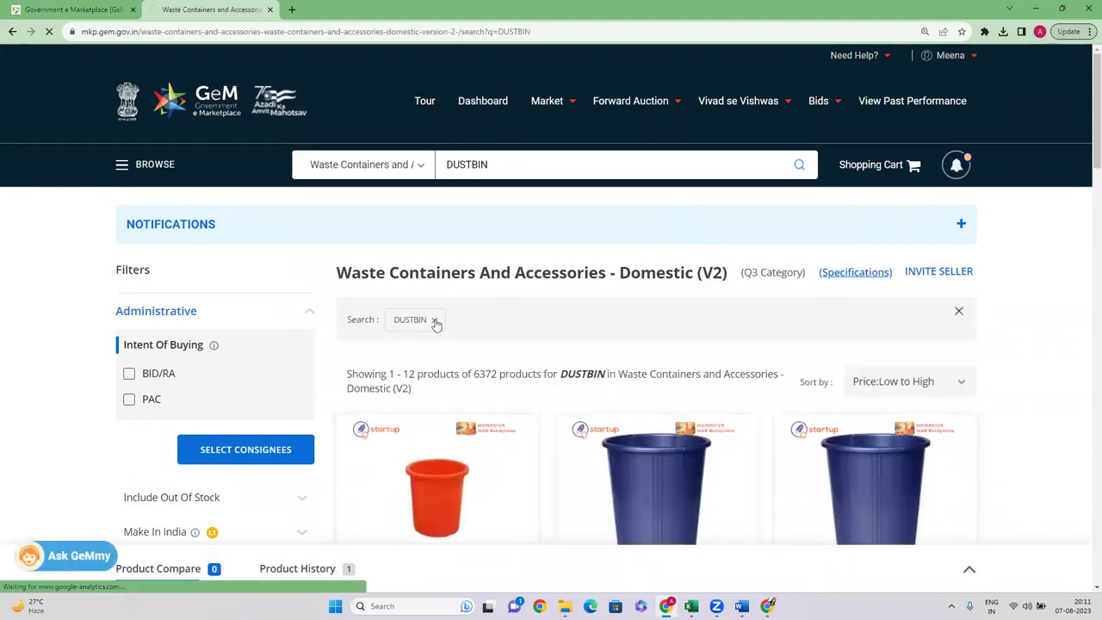
{"action": "left_click", "coordinate": [435, 320]}
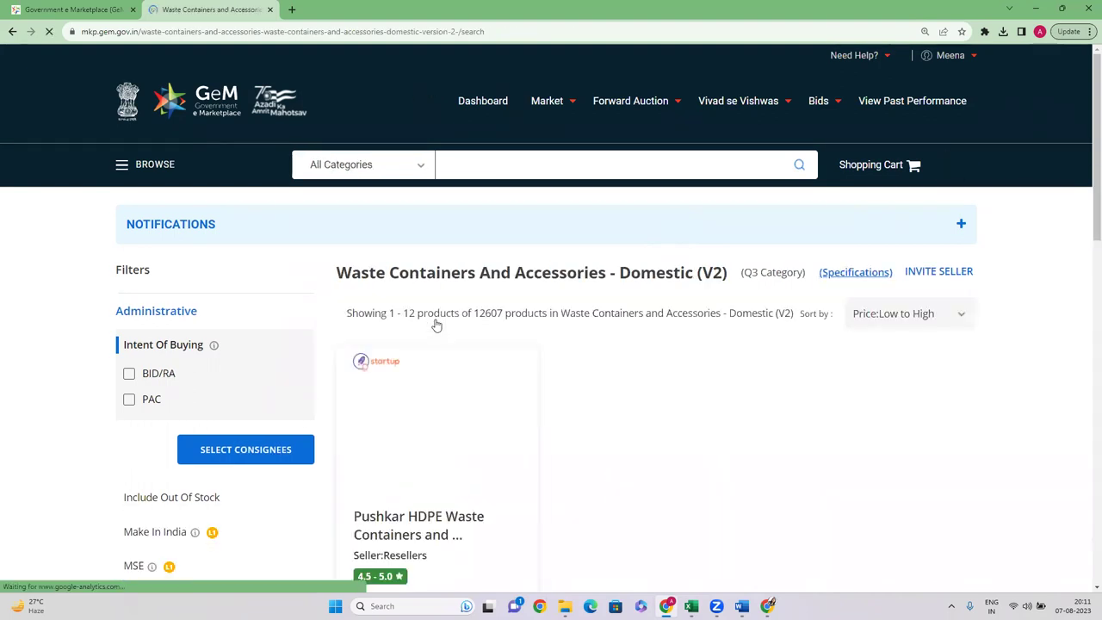
Step: Set the delivery consignee to Uttar Pradesh with quantity 20 and search the listings
{"action": "left_click", "coordinate": [250, 455]}
{"action": "left_click", "coordinate": [350, 357]}
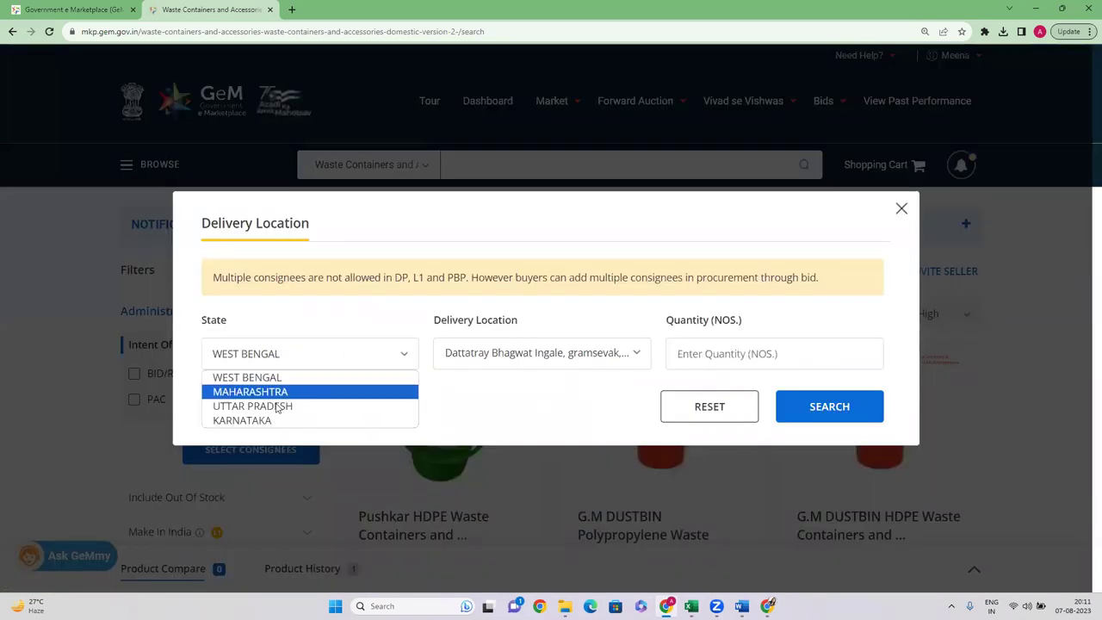
{"action": "left_click", "coordinate": [292, 403]}
{"action": "left_click", "coordinate": [745, 352]}
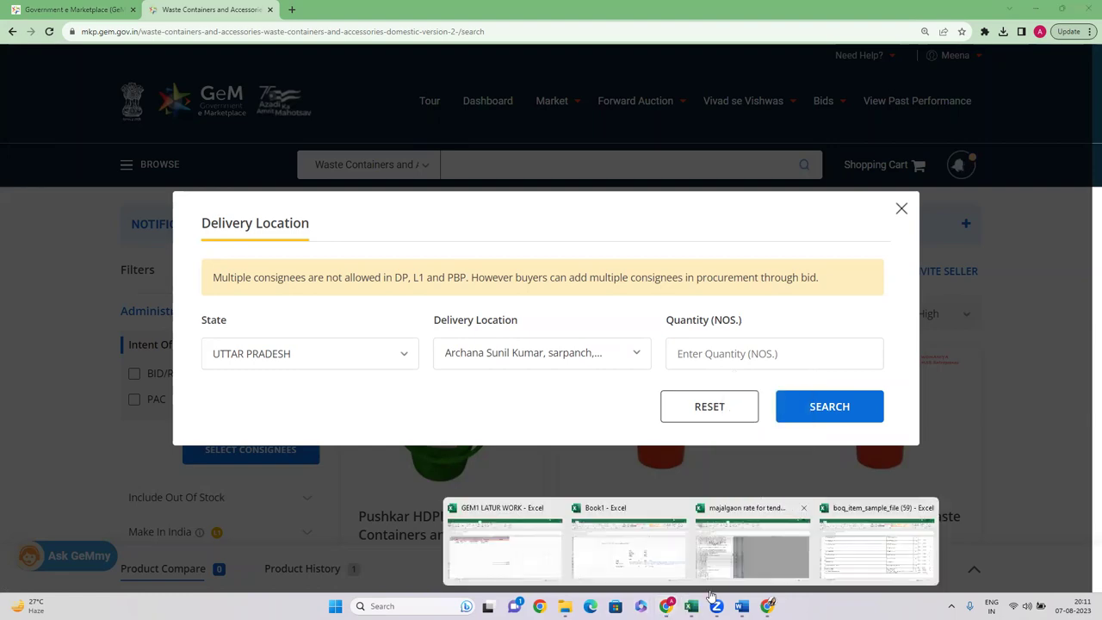
{"action": "left_click", "coordinate": [701, 601]}
{"action": "left_click", "coordinate": [686, 457]}
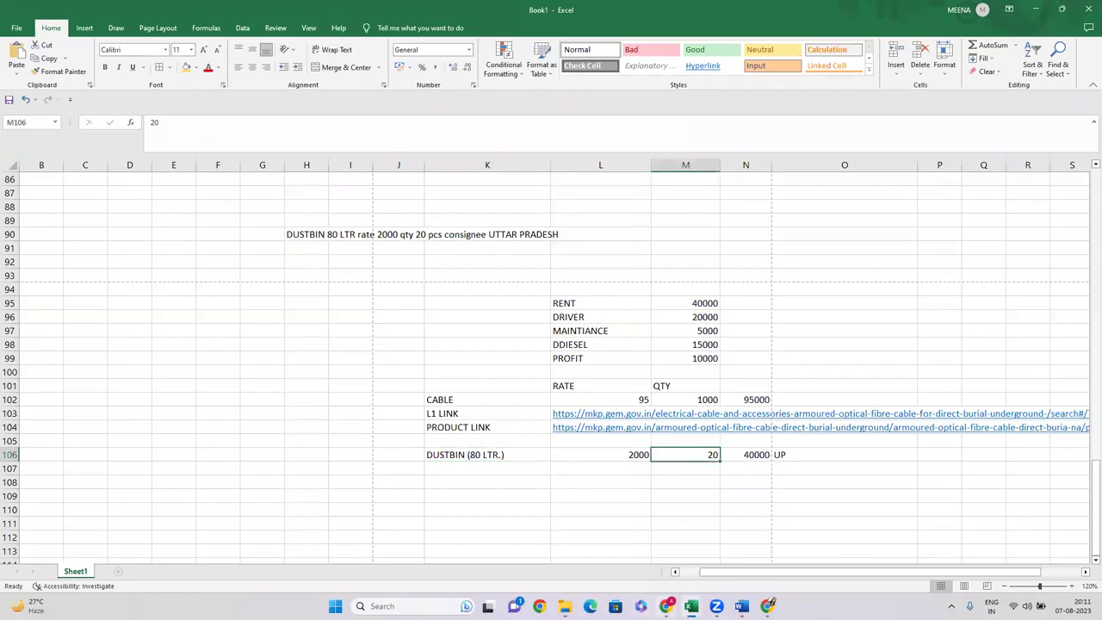
{"action": "left_click", "coordinate": [667, 606]}
{"action": "type", "text": "20"}
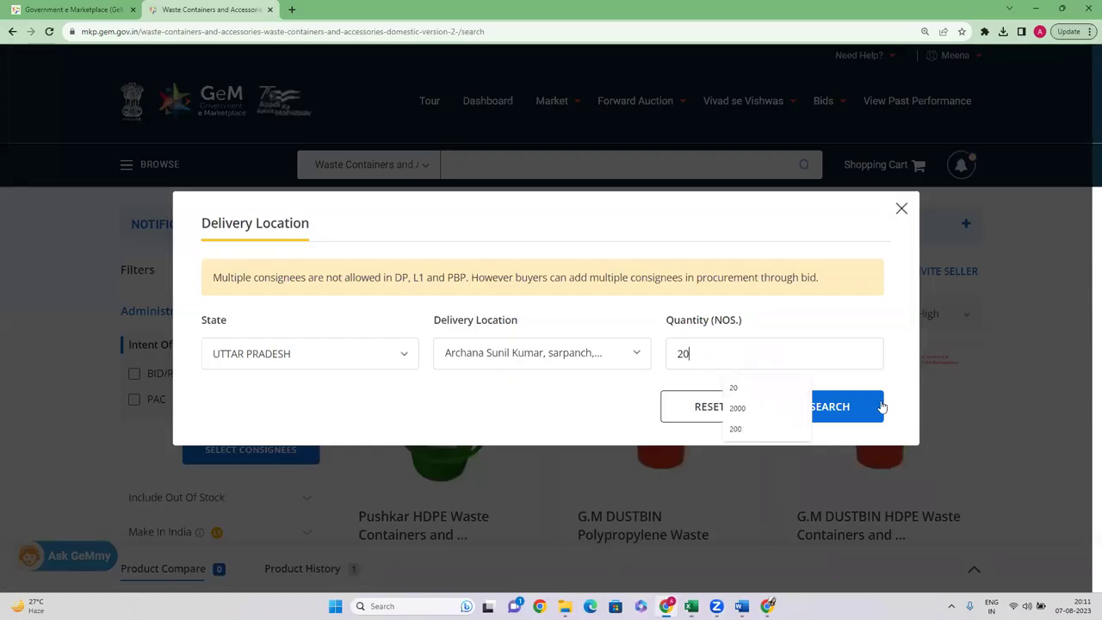
{"action": "left_click", "coordinate": [864, 417]}
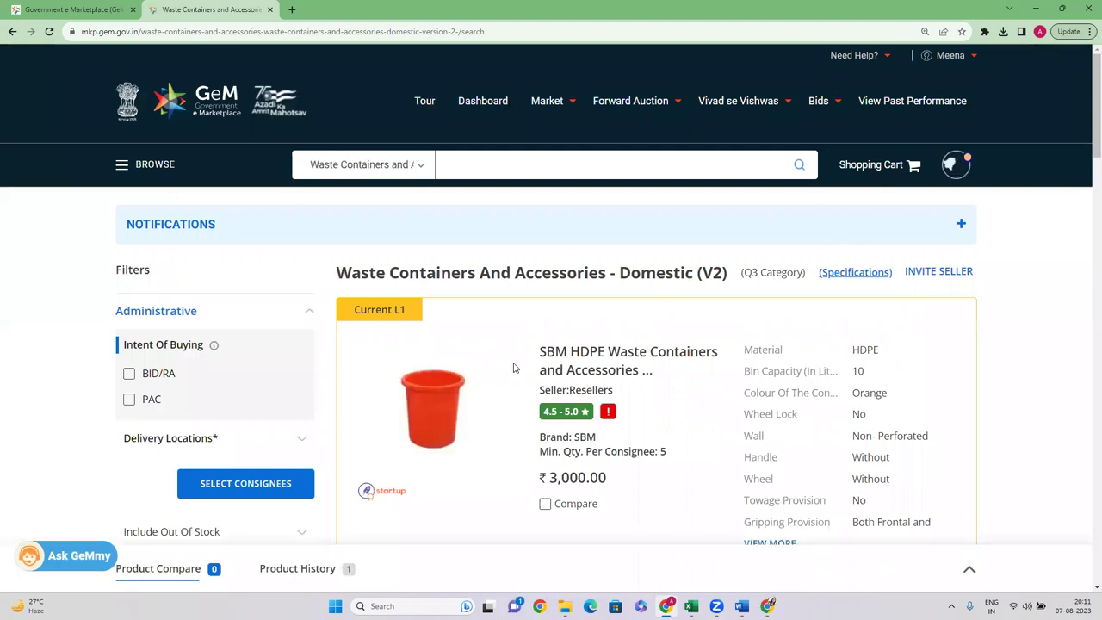
Step: Check the ₹3,000.00 L1 listing, then bring the Book1 workbook forward
{"action": "scroll", "coordinate": [517, 366], "scroll_direction": "down", "scroll_amount": 3}
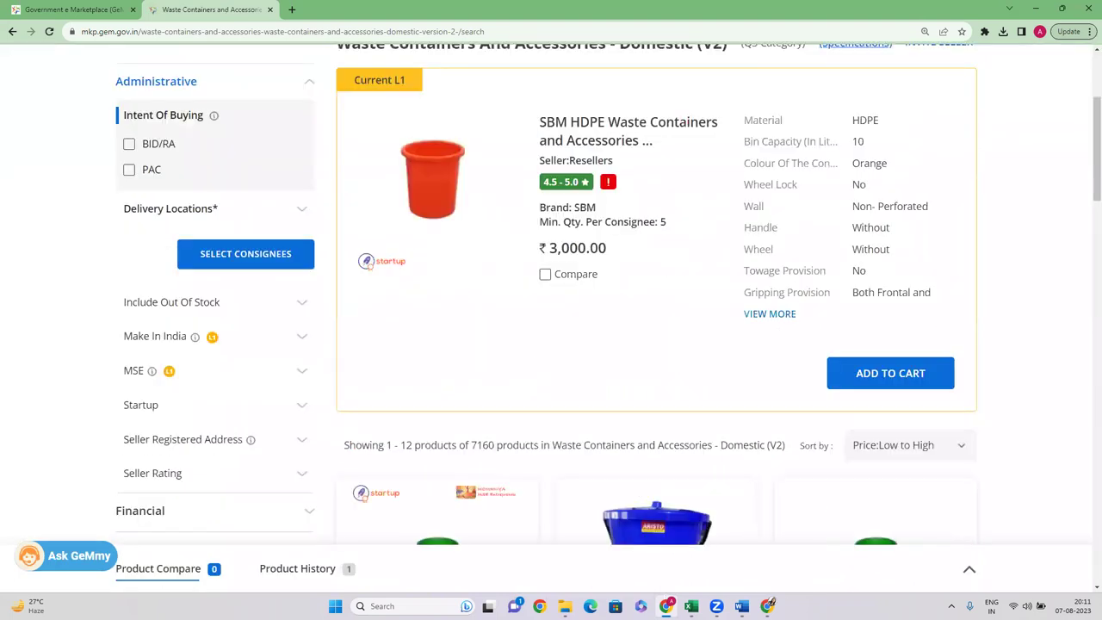
{"action": "mouse_move", "coordinate": [691, 606]}
{"action": "left_click", "coordinate": [620, 542]}
{"action": "left_click", "coordinate": [689, 480]}
Step: Fill the DUSTBIN row K106:O106 yellow
{"action": "left_click_drag", "start_coordinate": [465, 454], "coordinate": [792, 458]}
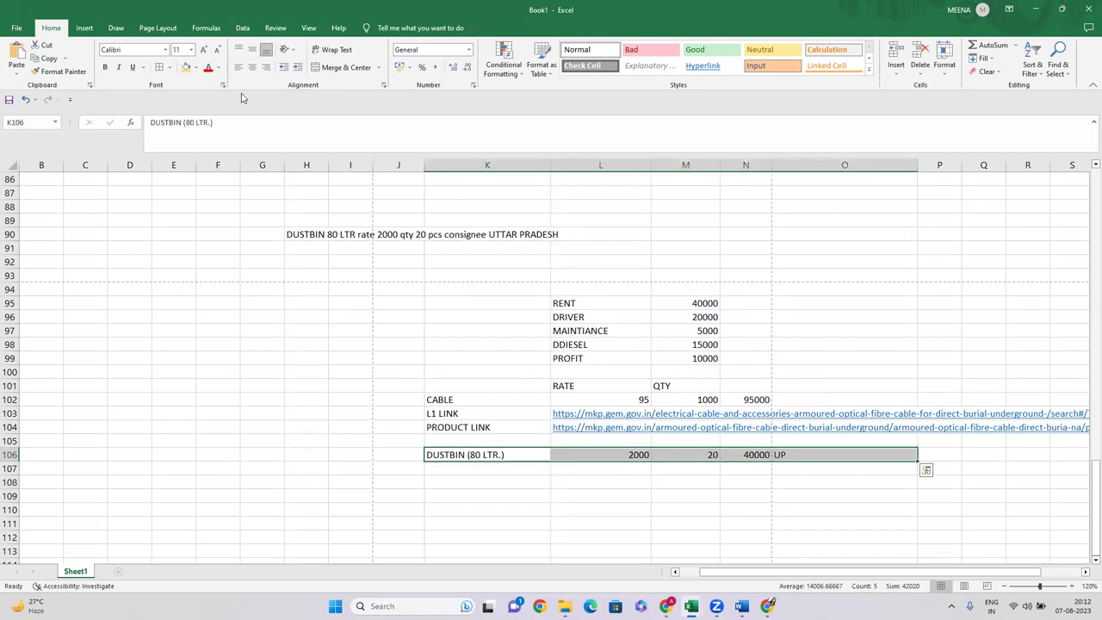
{"action": "left_click", "coordinate": [186, 68]}
{"action": "left_click", "coordinate": [514, 504]}
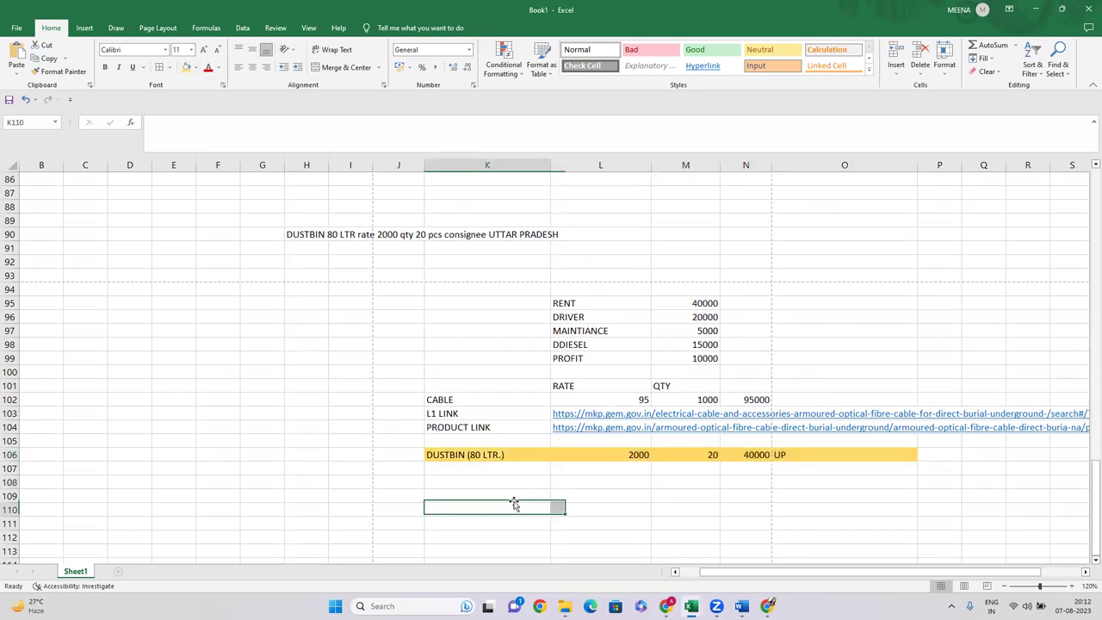
Step: Make the DUSTBIN row bold, then back in GeM select the ₹3,000.00 L1 price
{"action": "left_click_drag", "start_coordinate": [434, 454], "coordinate": [890, 452]}
{"action": "key", "text": "ctrl+b"}
{"action": "left_click", "coordinate": [732, 511]}
{"action": "left_click", "coordinate": [750, 453]}
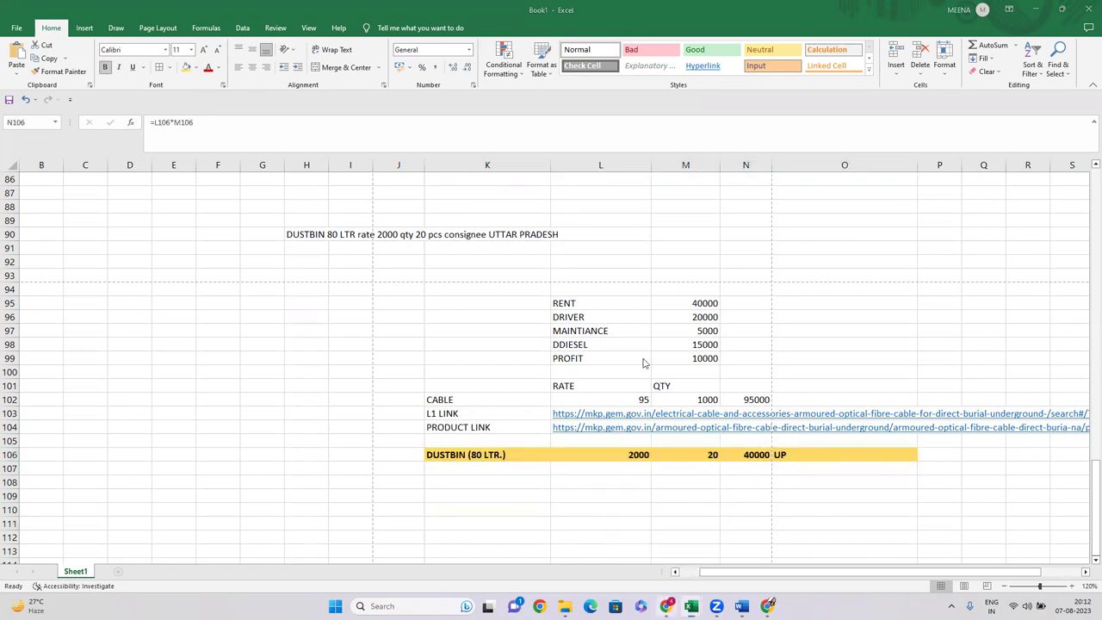
{"action": "left_click", "coordinate": [667, 603]}
{"action": "left_click_drag", "start_coordinate": [551, 249], "coordinate": [625, 259]}
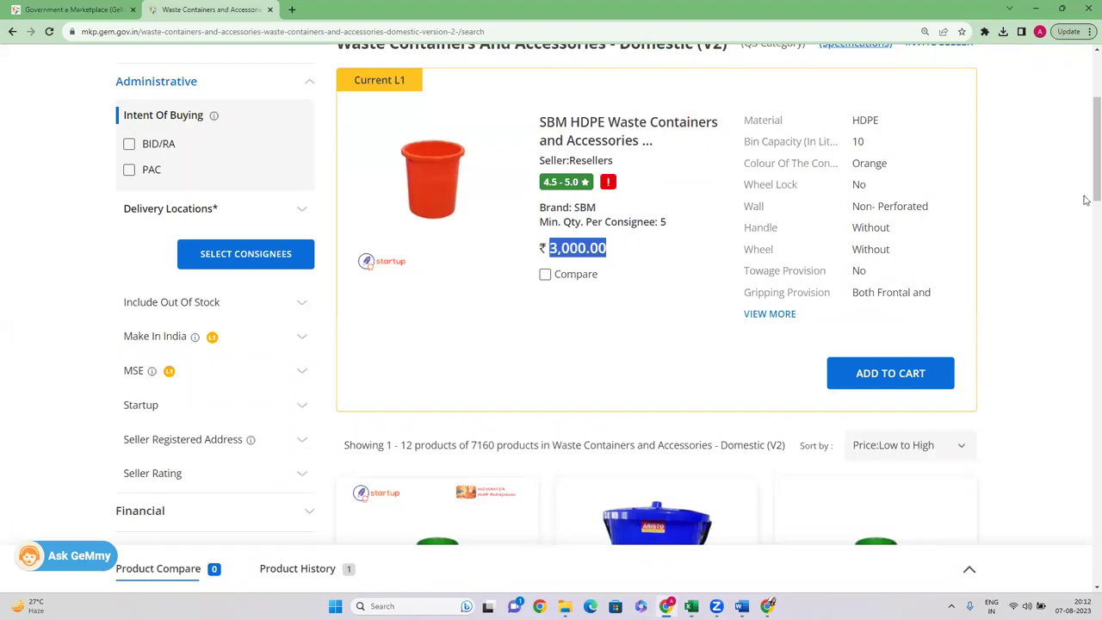
Step: Sort the waste container listings by Price: High to Low
{"action": "left_click_drag", "start_coordinate": [1089, 200], "coordinate": [1090, 231]}
{"action": "left_click", "coordinate": [901, 282]}
{"action": "left_click", "coordinate": [896, 306]}
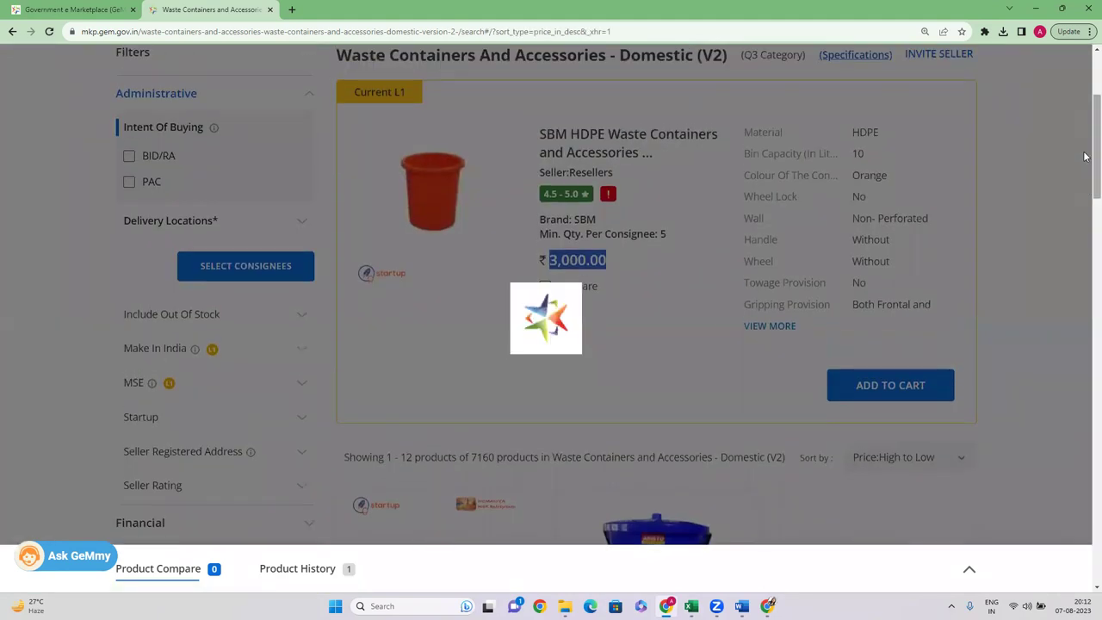
Step: Browse the ₹40,000 G.M DUSTBIN listings, then return to the Excel workbook
{"action": "left_click_drag", "start_coordinate": [1087, 158], "coordinate": [1087, 246]}
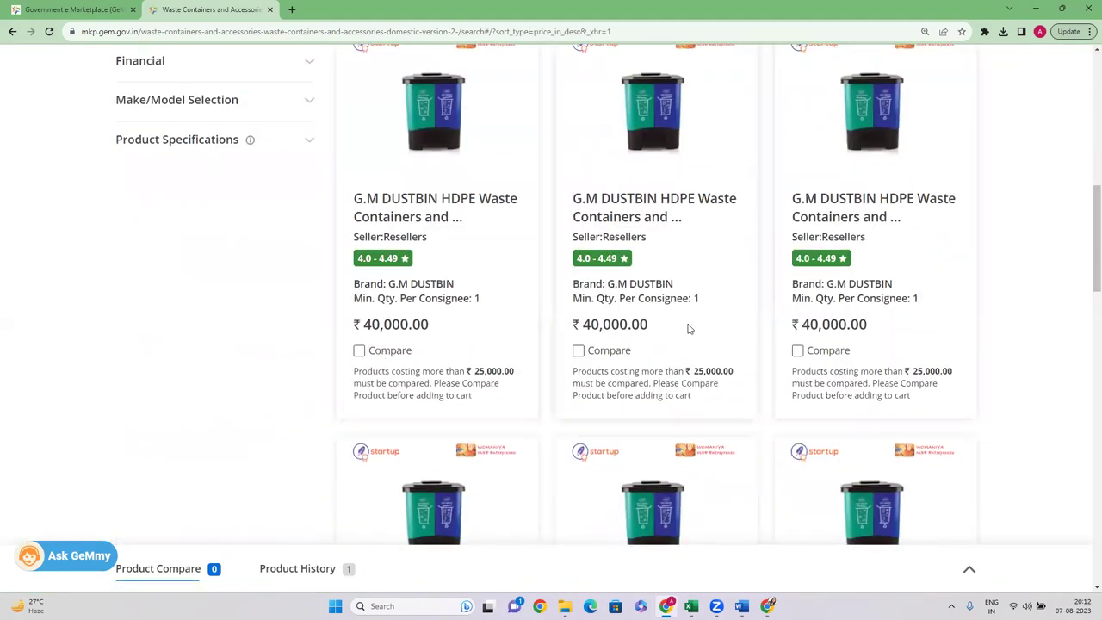
{"action": "left_click_drag", "start_coordinate": [1085, 261], "coordinate": [1086, 243]}
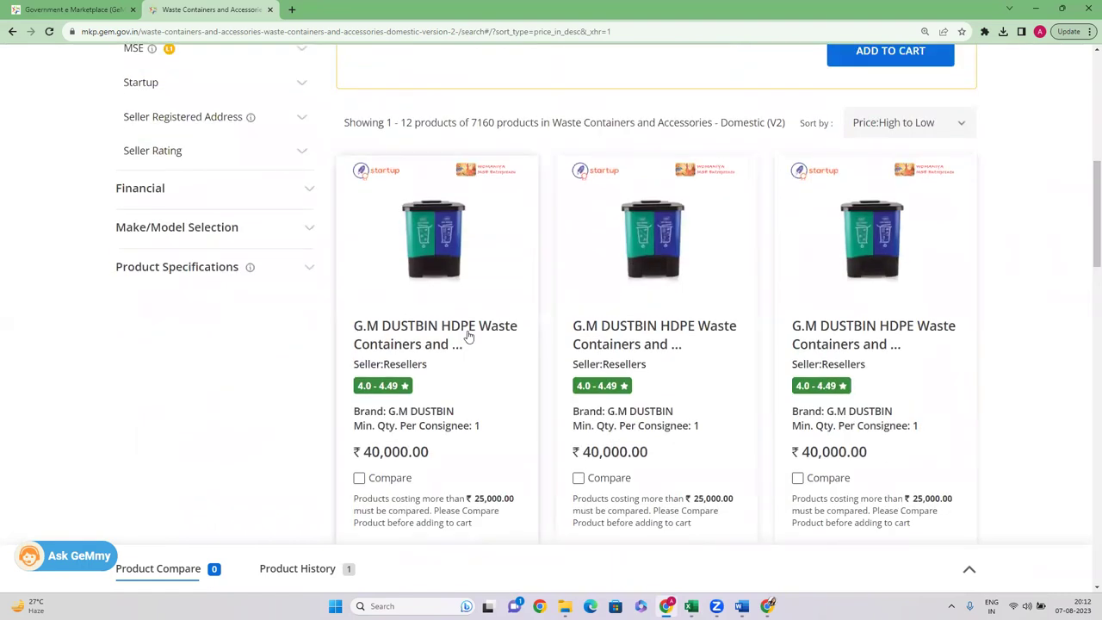
{"action": "scroll", "coordinate": [469, 345], "scroll_direction": "up", "scroll_amount": 1}
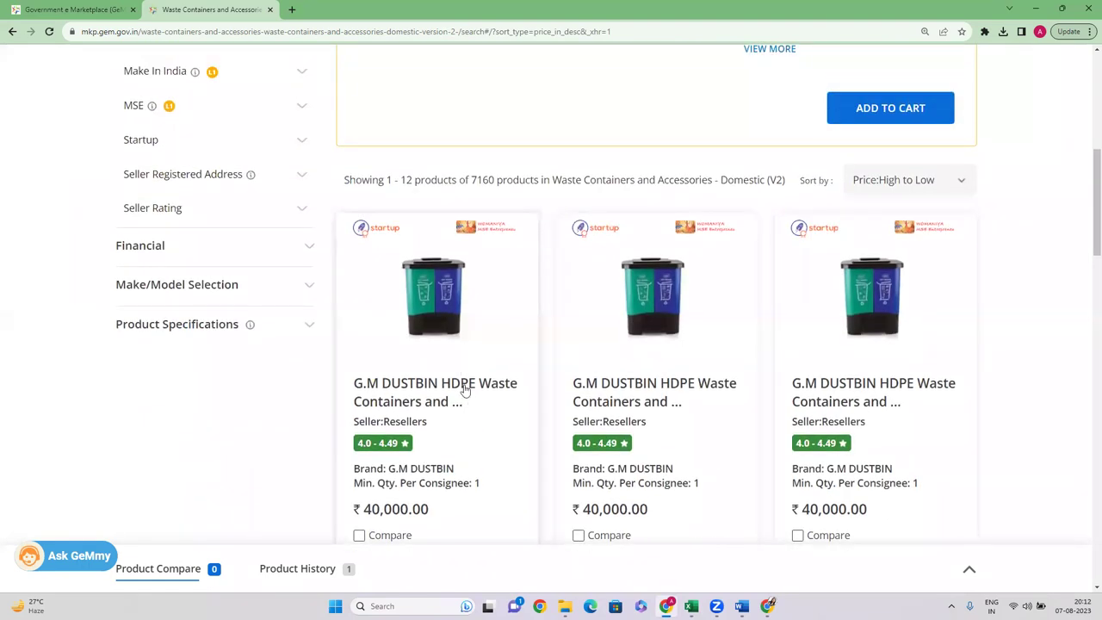
{"action": "scroll", "coordinate": [465, 387], "scroll_direction": "up", "scroll_amount": 1}
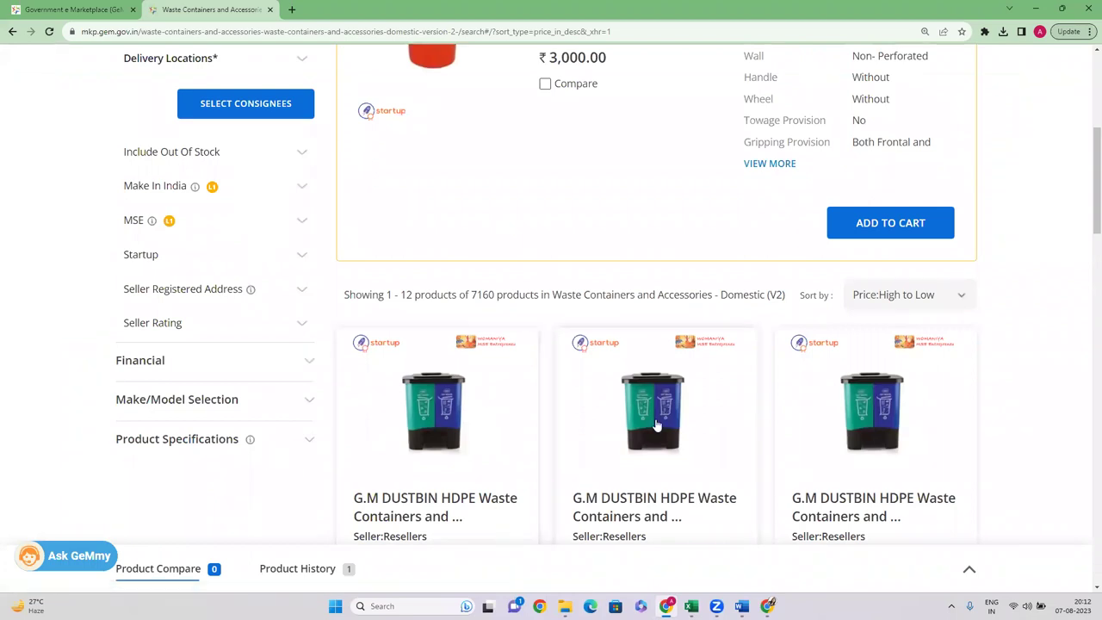
{"action": "scroll", "coordinate": [1085, 205], "scroll_direction": "down", "scroll_amount": 4}
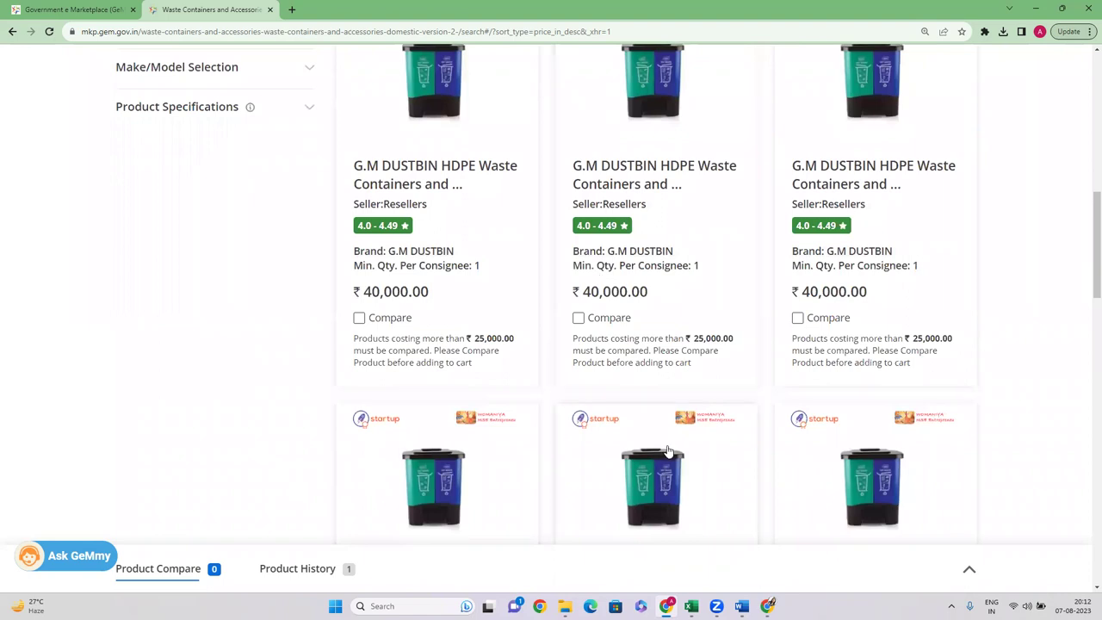
{"action": "left_click_drag", "start_coordinate": [1087, 273], "coordinate": [1087, 185]}
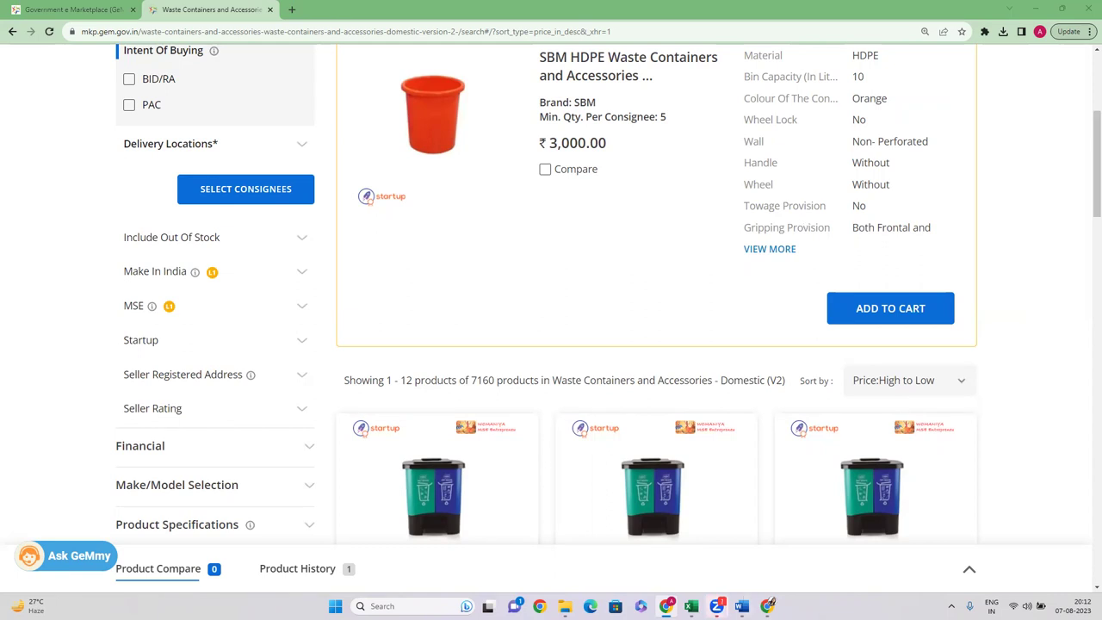
{"action": "left_click", "coordinate": [692, 605]}
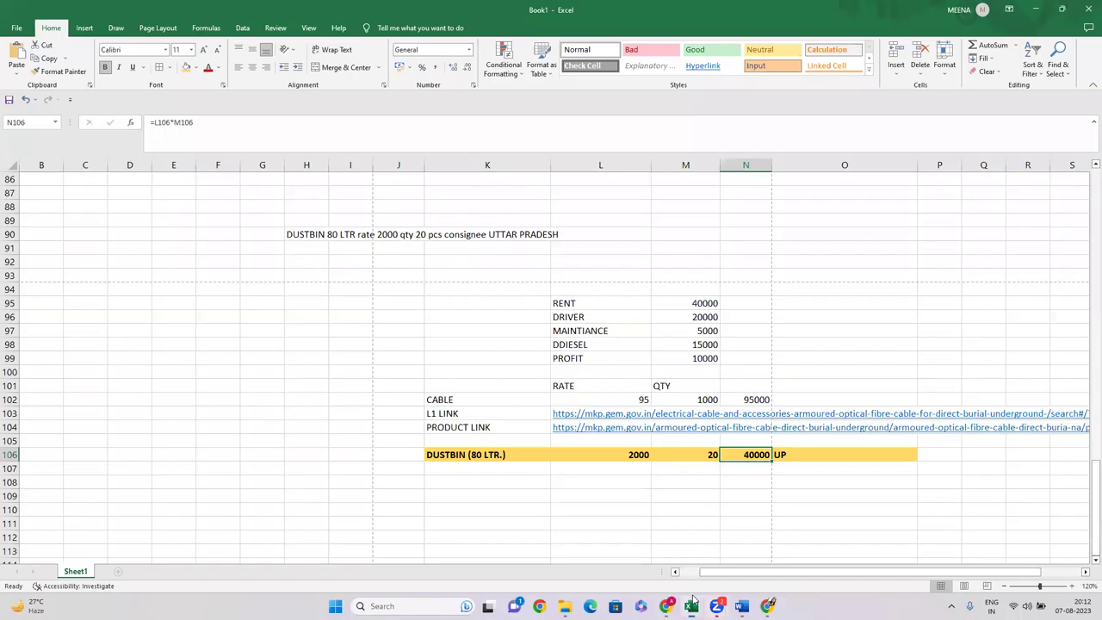
Step: Enter WATER PURIFIER, rate 200000, quantity 1 in row 107 with total =L107*M107
{"action": "left_click", "coordinate": [481, 471]}
{"action": "type", "text": "WATER PURIFIER"}
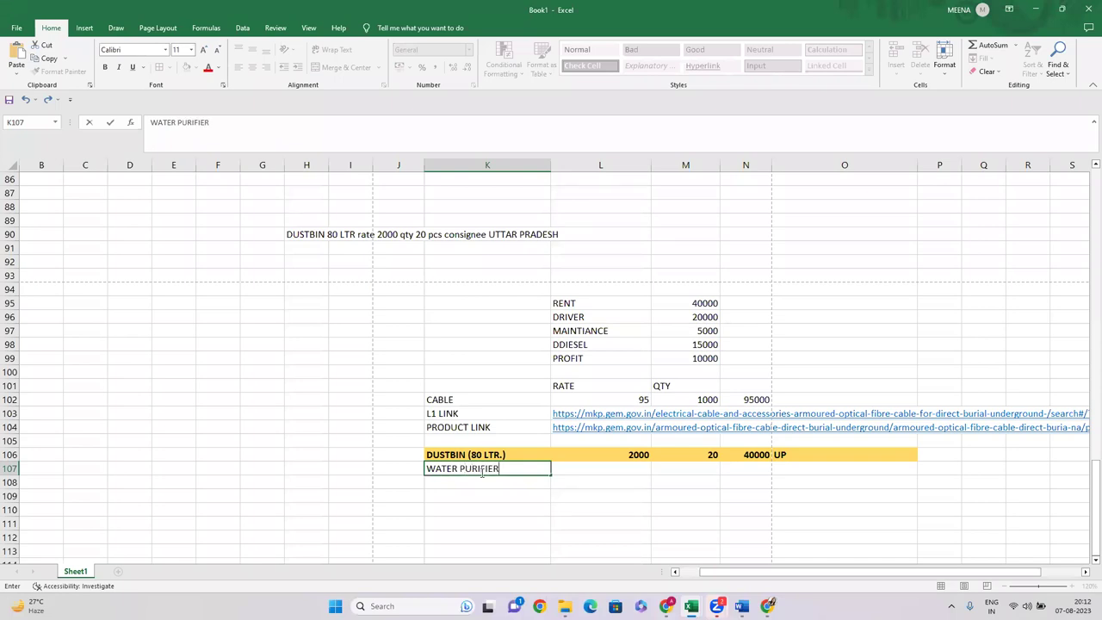
{"action": "key", "text": "Tab"}
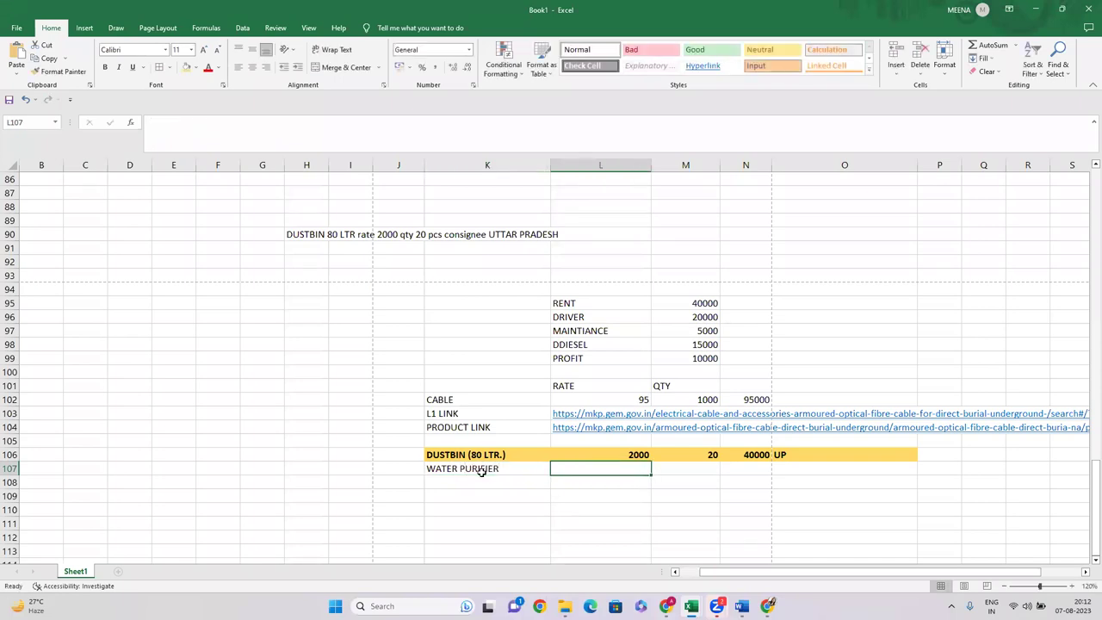
{"action": "type", "text": "2"}
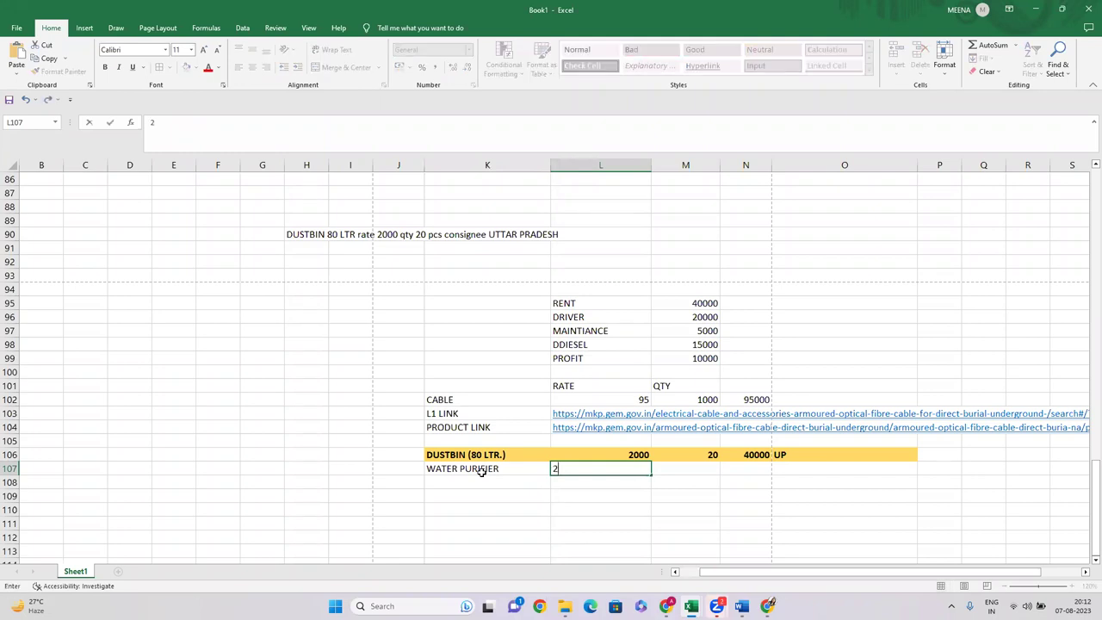
{"action": "type", "text": "00000"}
{"action": "key", "text": "Tab"}
{"action": "type", "text": "1"}
{"action": "key", "text": "Tab"}
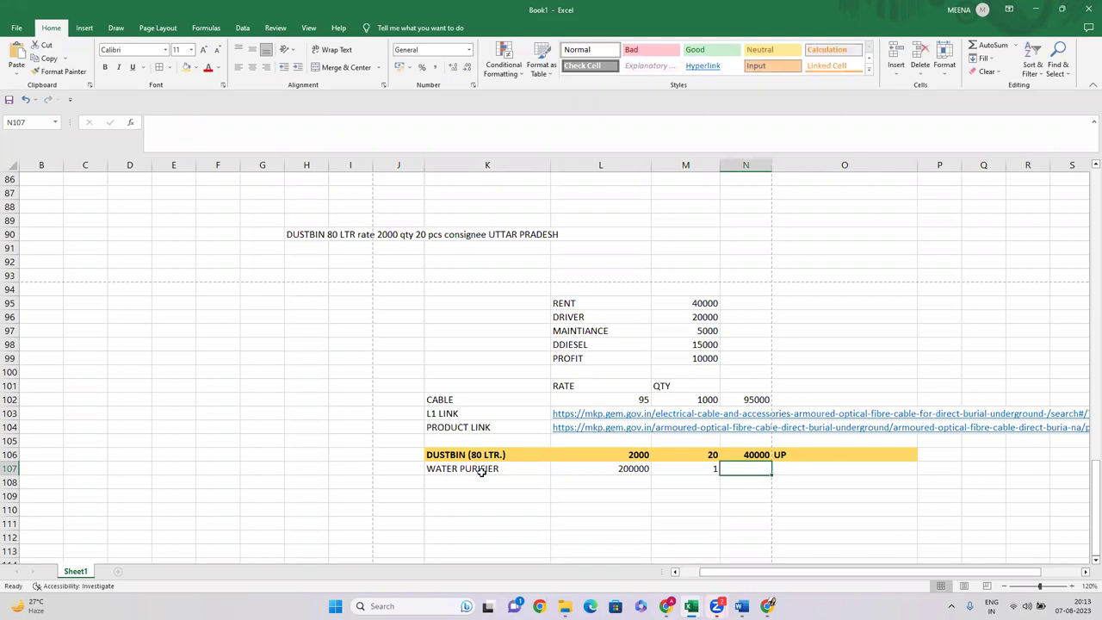
{"action": "type", "text": "="}
{"action": "key", "text": "Left"}
{"action": "key", "text": "Left"}
{"action": "type", "text": "*"}
{"action": "key", "text": "Left"}
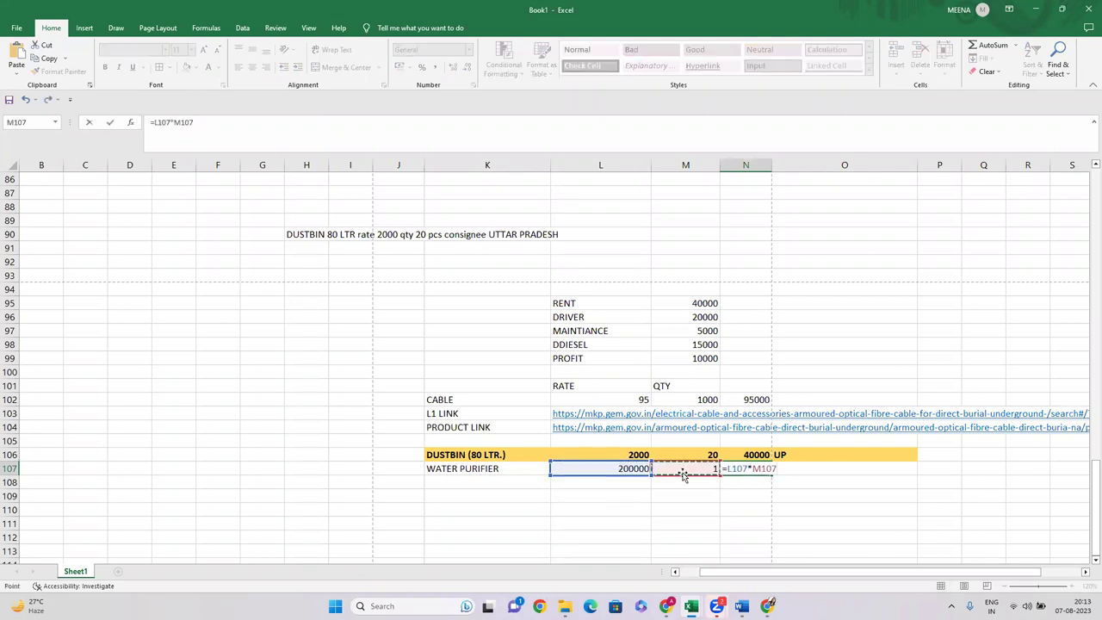
{"action": "key", "text": "Return"}
Step: Fill K107:O107 light blue and make it bold, then go back to GeM
{"action": "left_click_drag", "start_coordinate": [481, 472], "coordinate": [807, 469]}
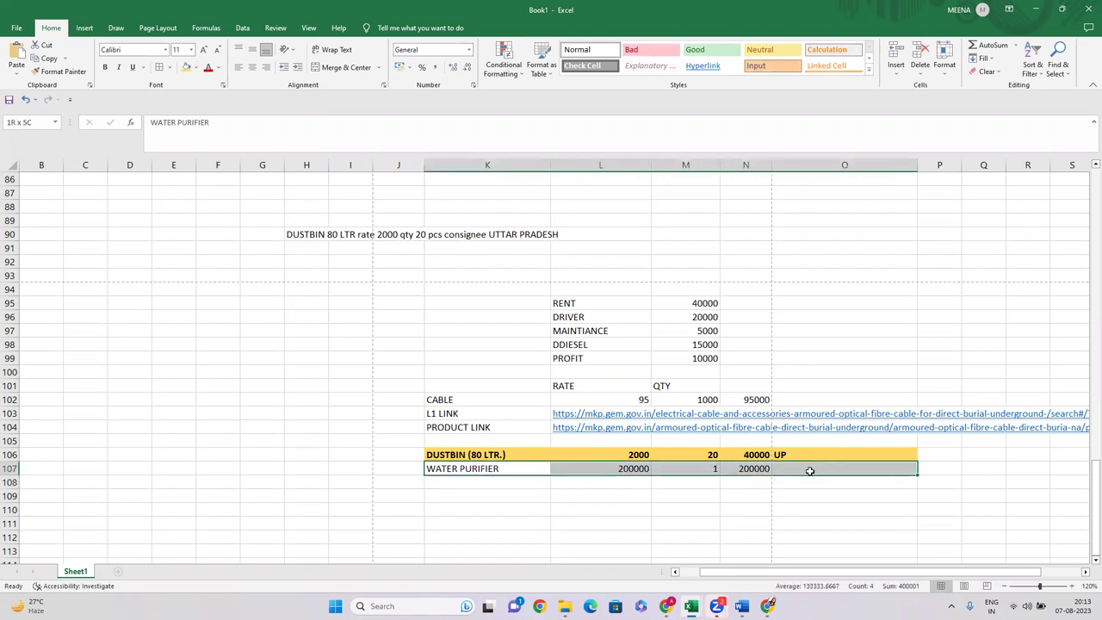
{"action": "left_click", "coordinate": [195, 67]}
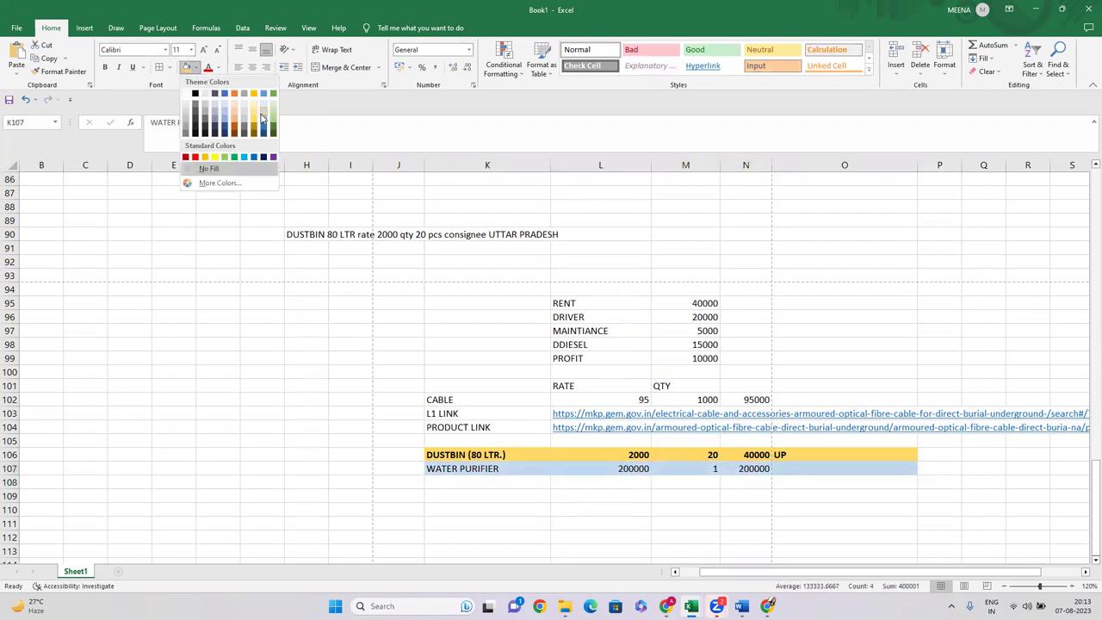
{"action": "left_click", "coordinate": [263, 116]}
{"action": "left_click", "coordinate": [521, 469]}
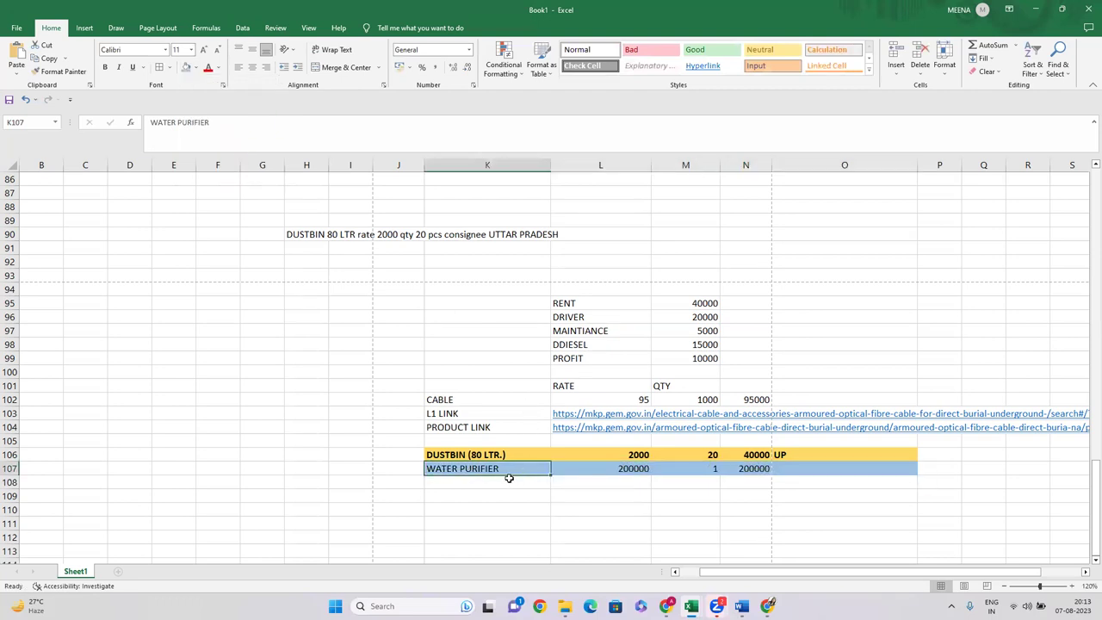
{"action": "left_click", "coordinate": [512, 500]}
{"action": "left_click_drag", "start_coordinate": [485, 470], "coordinate": [870, 465]}
{"action": "key", "text": "ctrl+b"}
{"action": "key", "text": "ctrl+q"}
{"action": "left_click", "coordinate": [727, 495]}
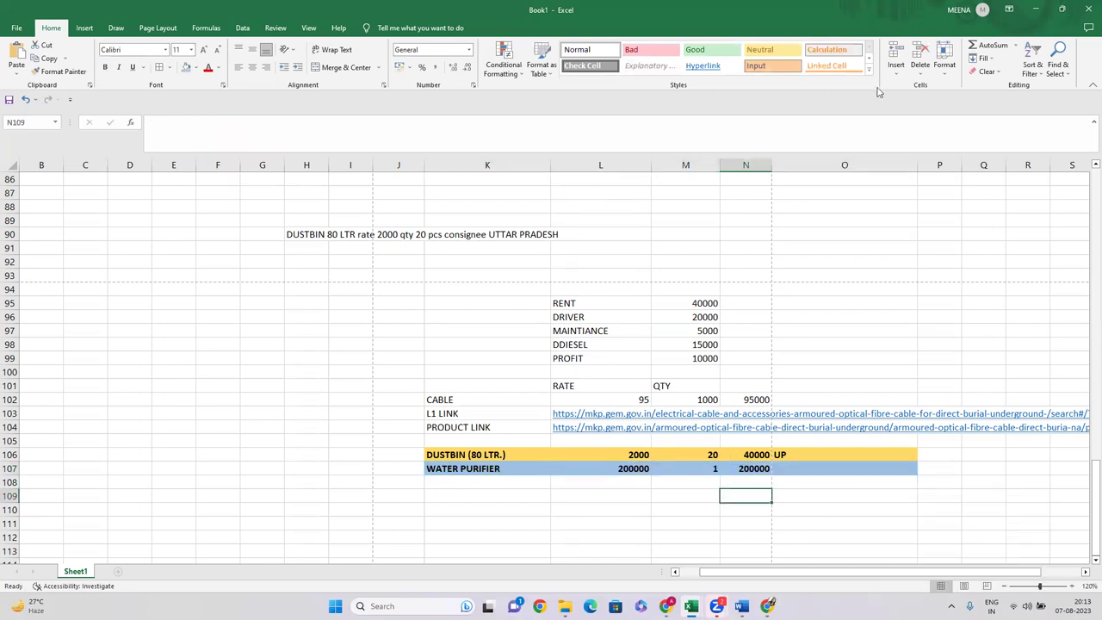
{"action": "left_click", "coordinate": [670, 603]}
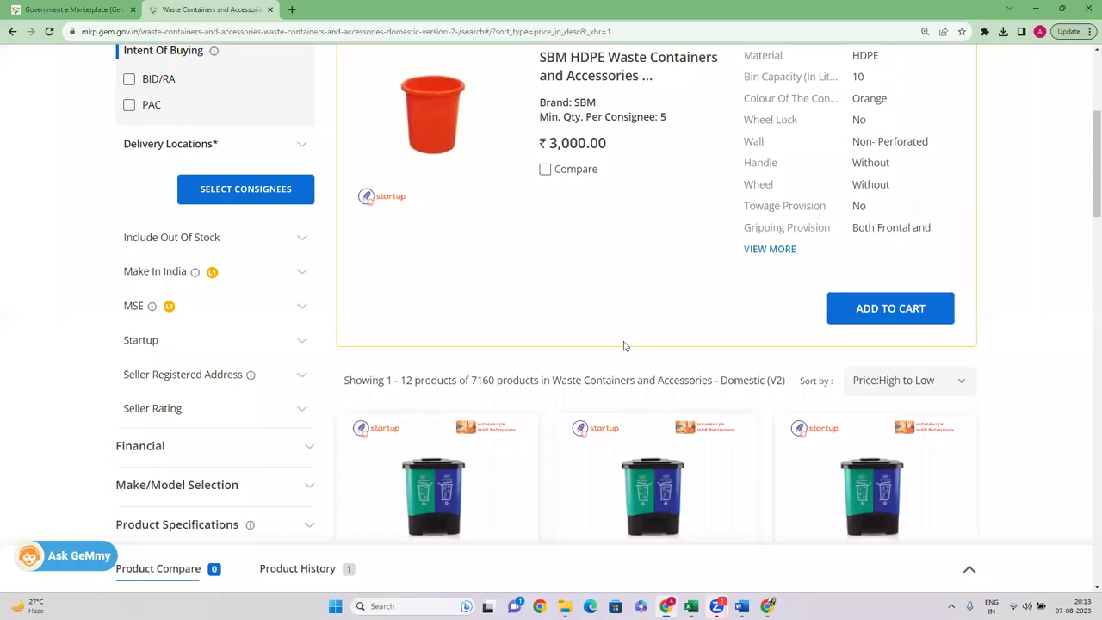
Step: Search All Categories for 'RO' and expand the remaining Water Treatment And Supply Equipment categories
{"action": "scroll", "coordinate": [1087, 54], "scroll_direction": "up", "scroll_amount": 3}
{"action": "left_click", "coordinate": [388, 167]}
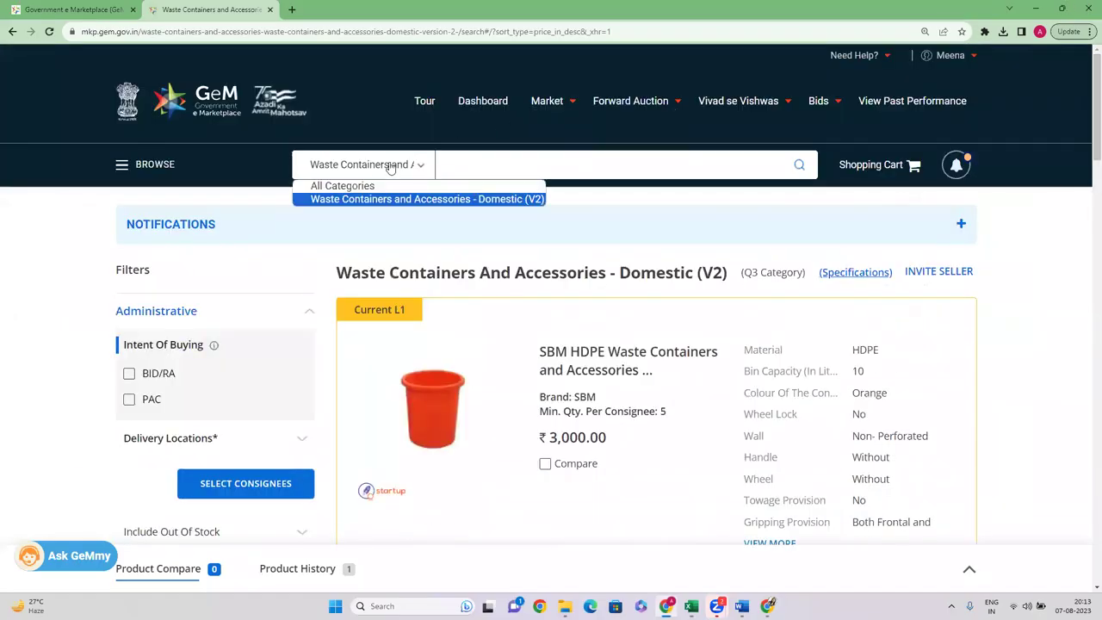
{"action": "left_click", "coordinate": [375, 183]}
{"action": "left_click", "coordinate": [384, 170]}
{"action": "left_click", "coordinate": [524, 161]}
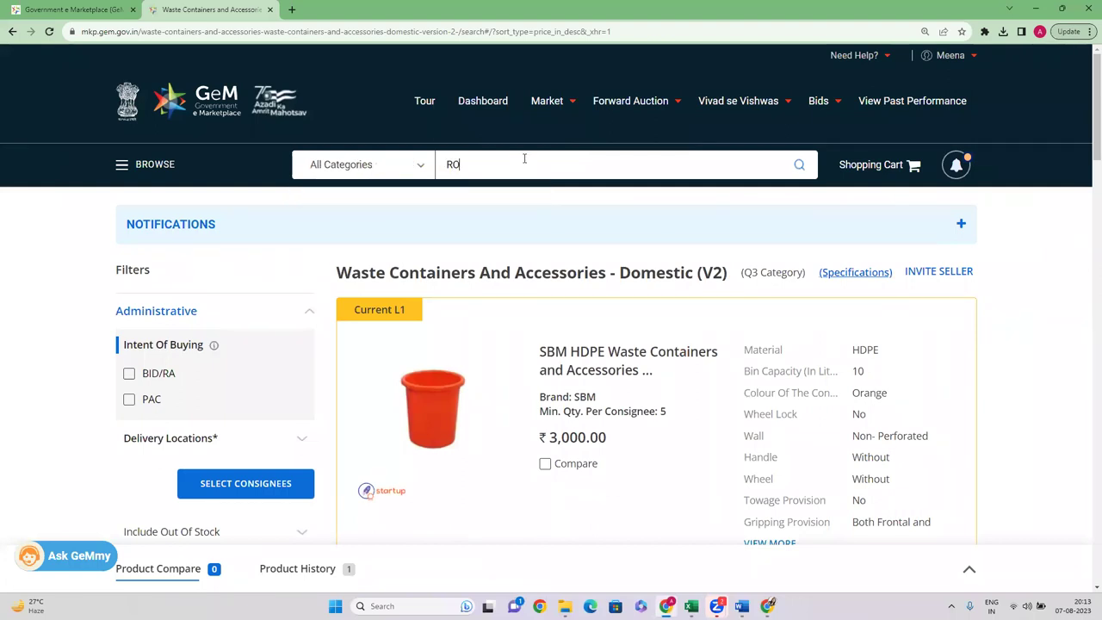
{"action": "left_click", "coordinate": [800, 165]}
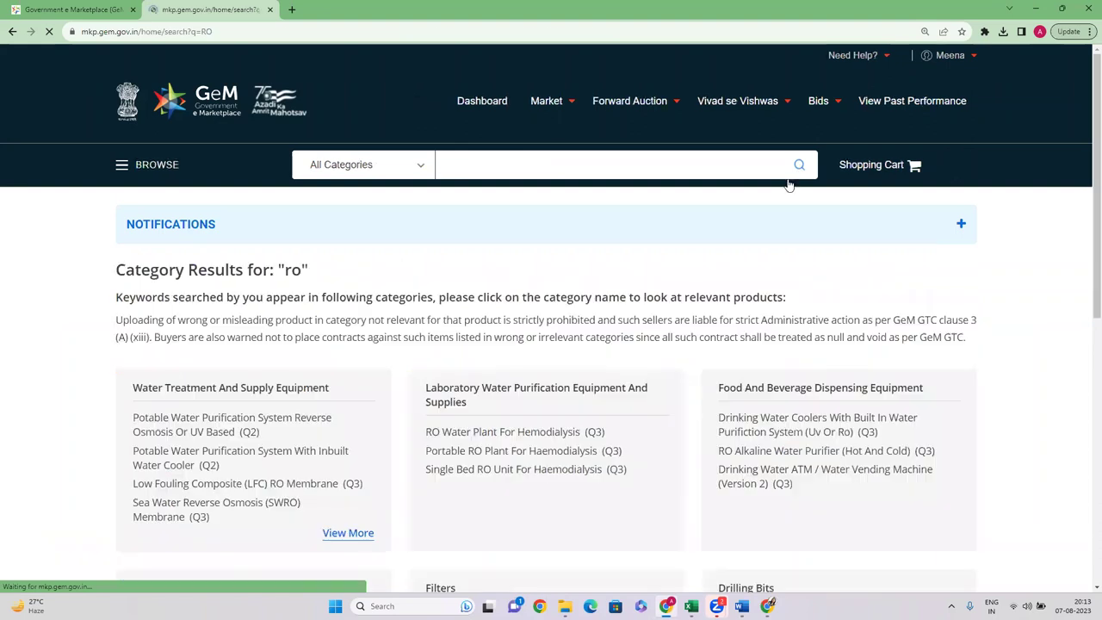
{"action": "scroll", "coordinate": [1087, 314], "scroll_direction": "down", "scroll_amount": 1}
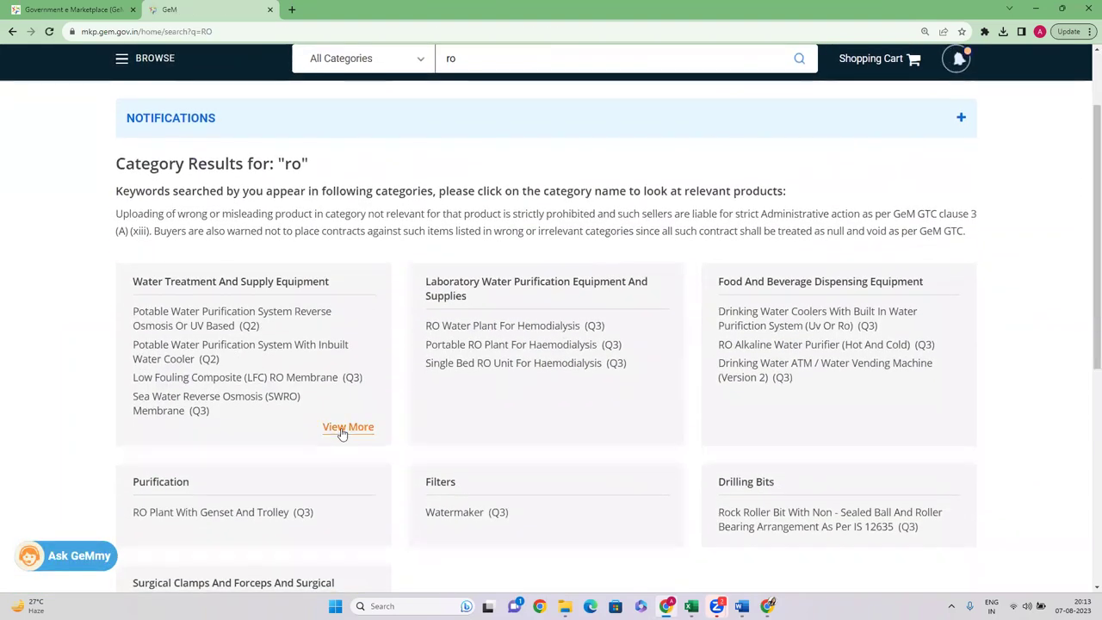
{"action": "left_click", "coordinate": [348, 429]}
{"action": "scroll", "coordinate": [258, 426], "scroll_direction": "up", "scroll_amount": 1}
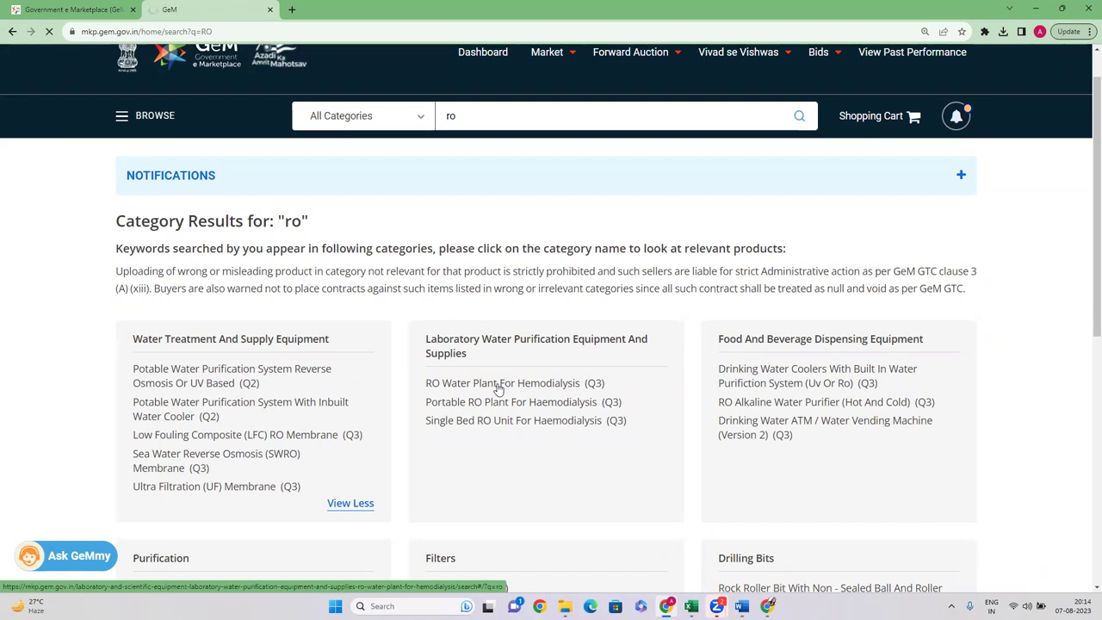
Step: Open the RO Water Plant For Hemodialysis category and remove the 'ro' keyword chip
{"action": "left_click", "coordinate": [498, 386]}
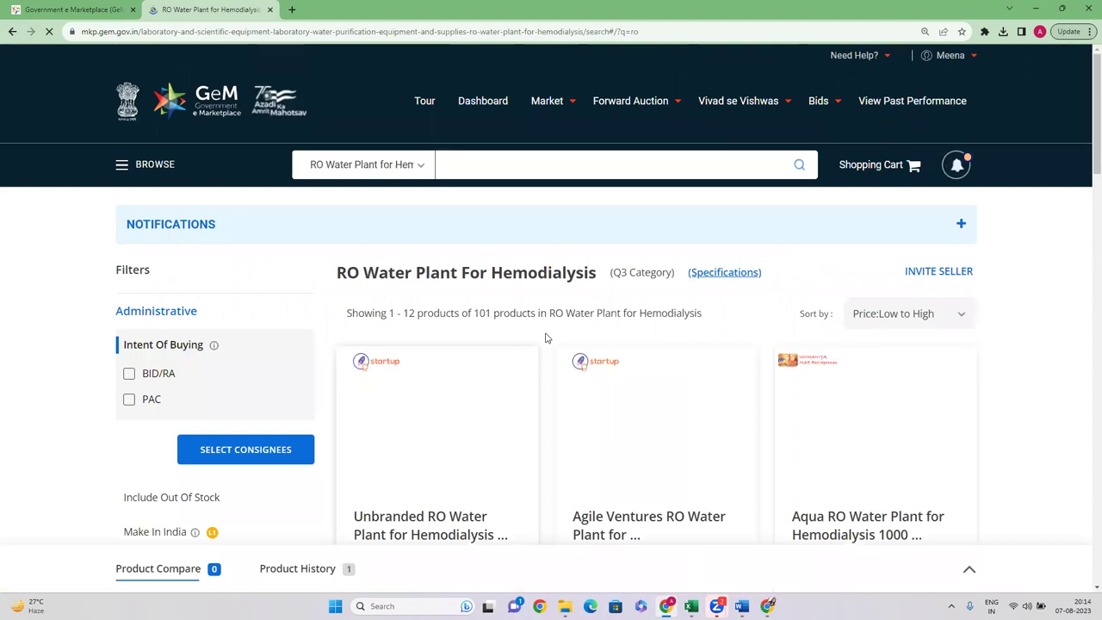
{"action": "scroll", "coordinate": [466, 314], "scroll_direction": "down", "scroll_amount": 2}
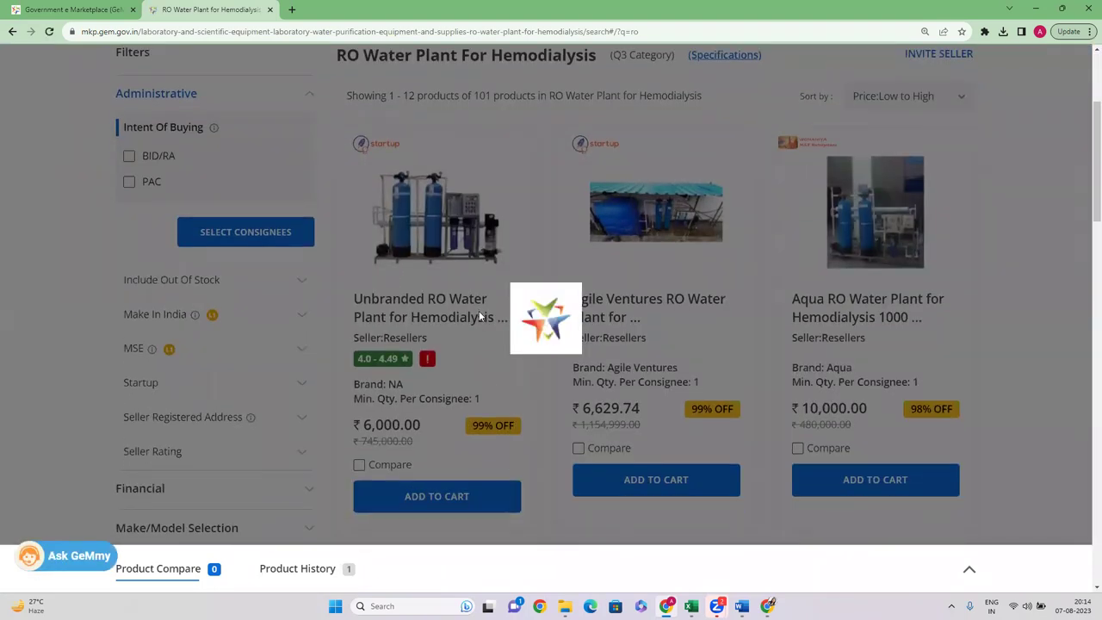
{"action": "scroll", "coordinate": [478, 309], "scroll_direction": "down", "scroll_amount": 1}
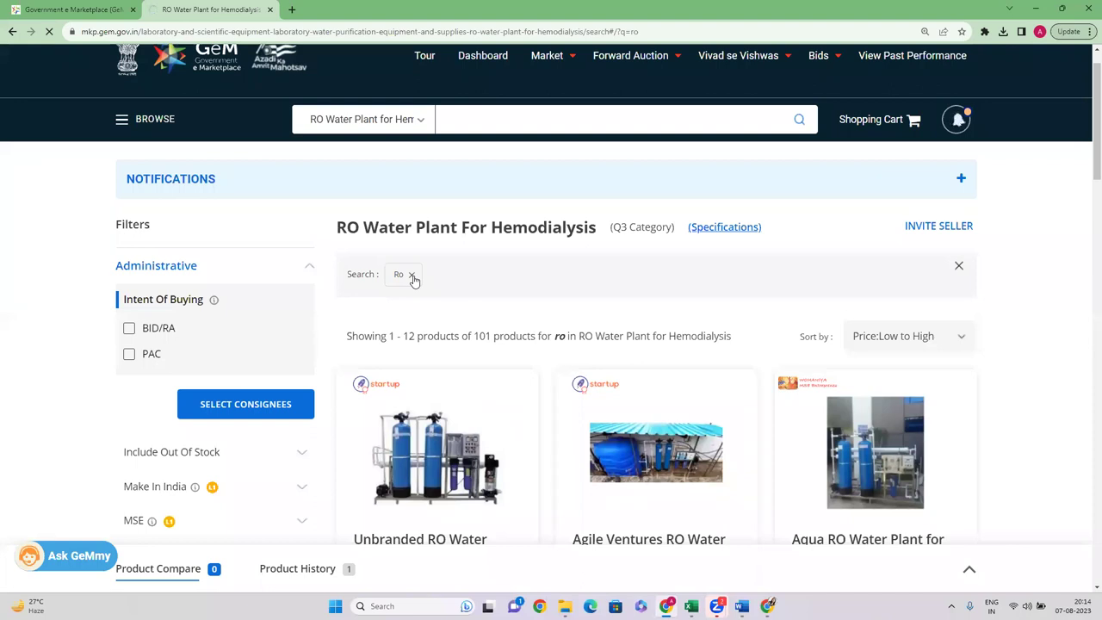
{"action": "left_click", "coordinate": [412, 275]}
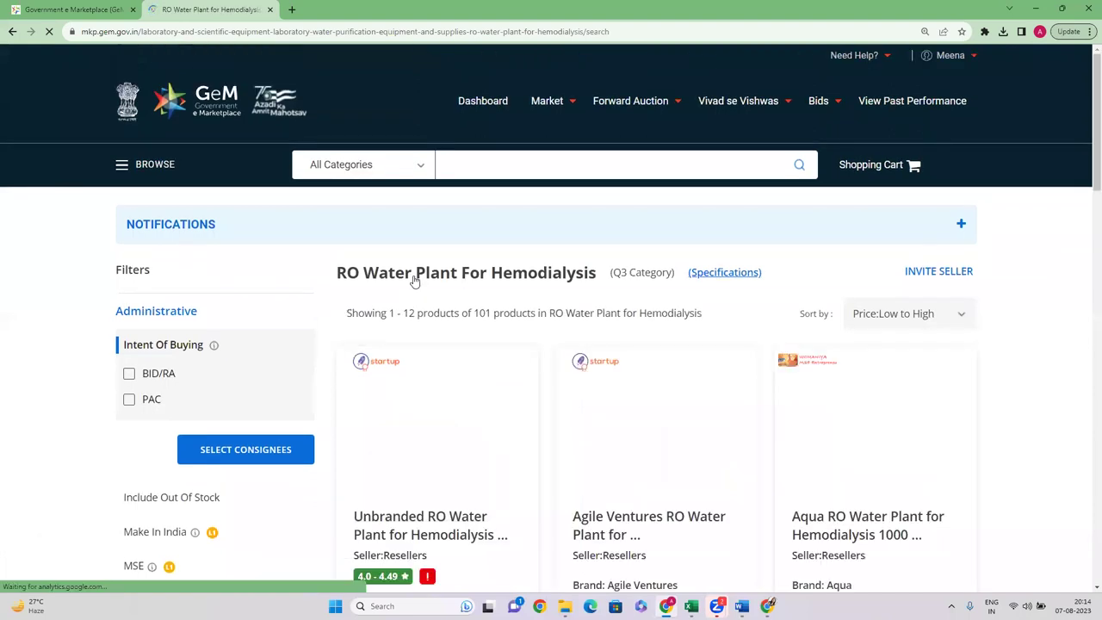
Step: Set the delivery location to Uttar Pradesh with quantity 1 and search
{"action": "left_click", "coordinate": [249, 453]}
{"action": "left_click", "coordinate": [327, 353]}
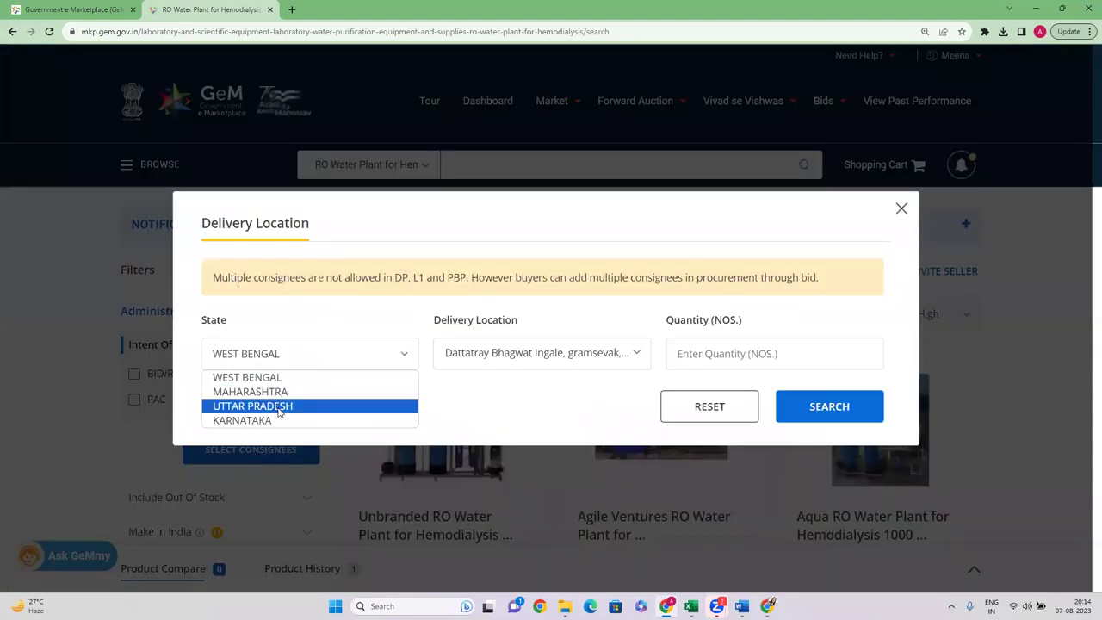
{"action": "left_click", "coordinate": [279, 406]}
{"action": "left_click", "coordinate": [780, 347]}
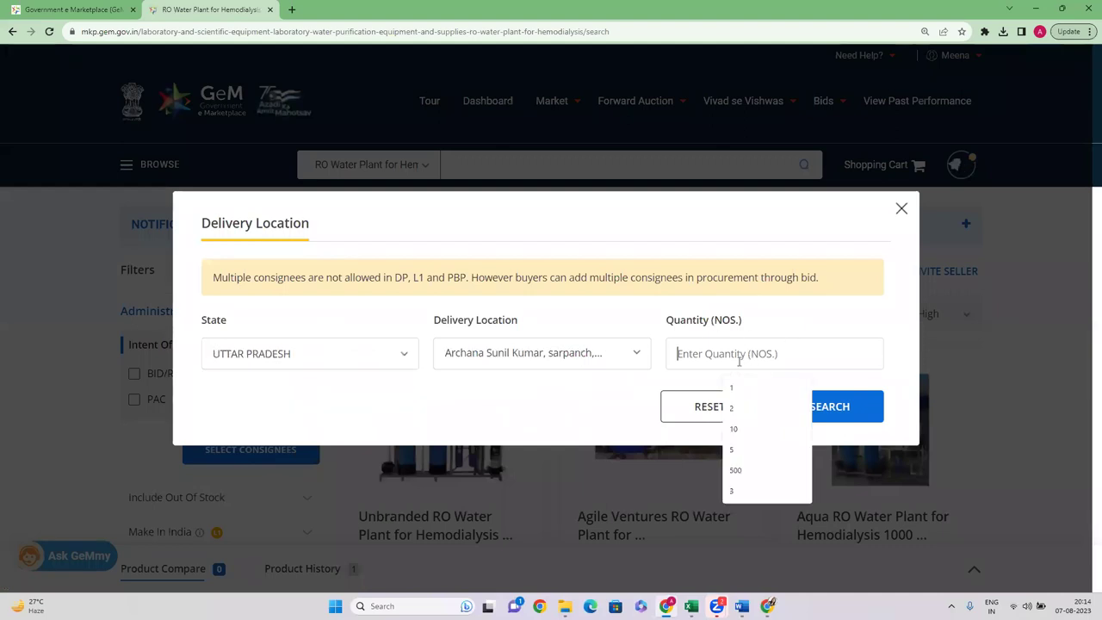
{"action": "left_click", "coordinate": [376, 355]}
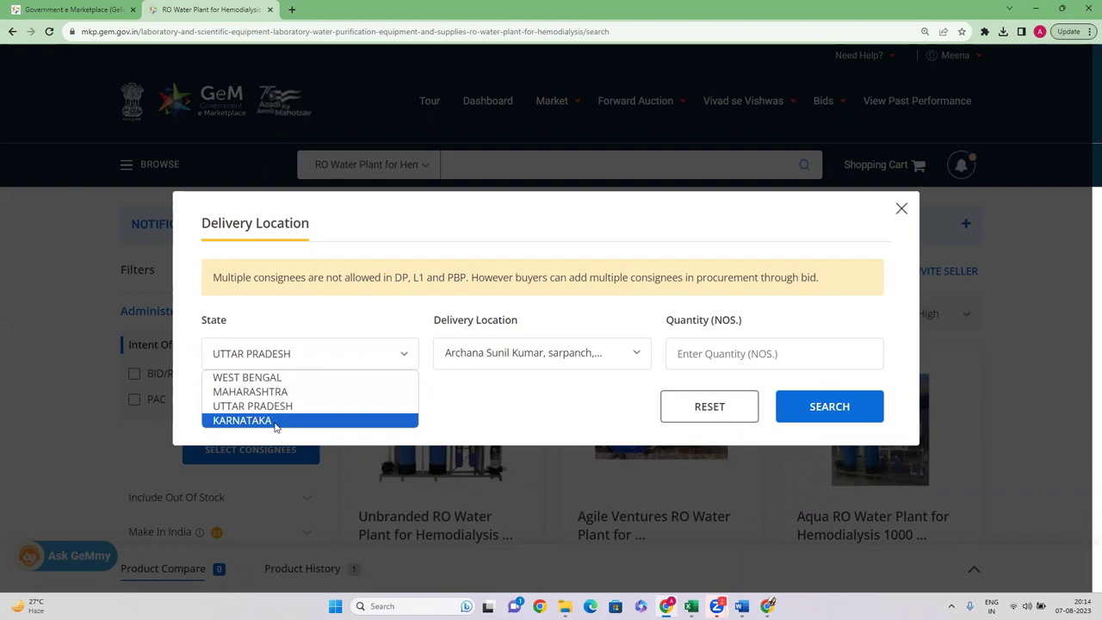
{"action": "left_click", "coordinate": [258, 406]}
{"action": "left_click", "coordinate": [736, 353]}
{"action": "type", "text": "1"}
{"action": "left_click", "coordinate": [834, 411]}
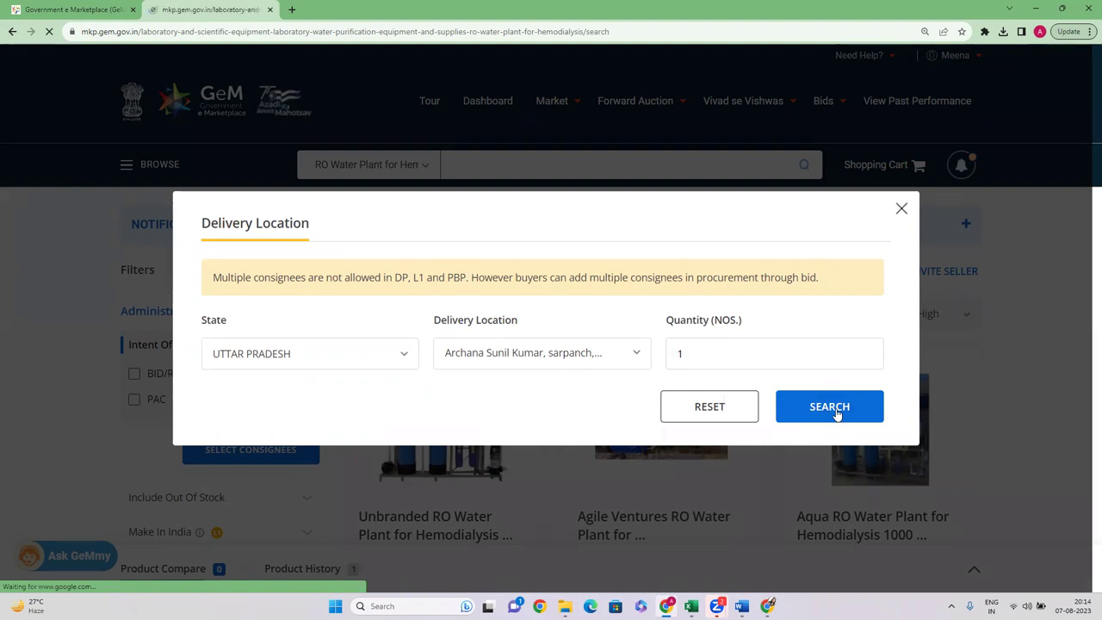
Step: Sort the hemodialysis RO plant results by Price: High to Low
{"action": "scroll", "coordinate": [517, 444], "scroll_direction": "down", "scroll_amount": 1}
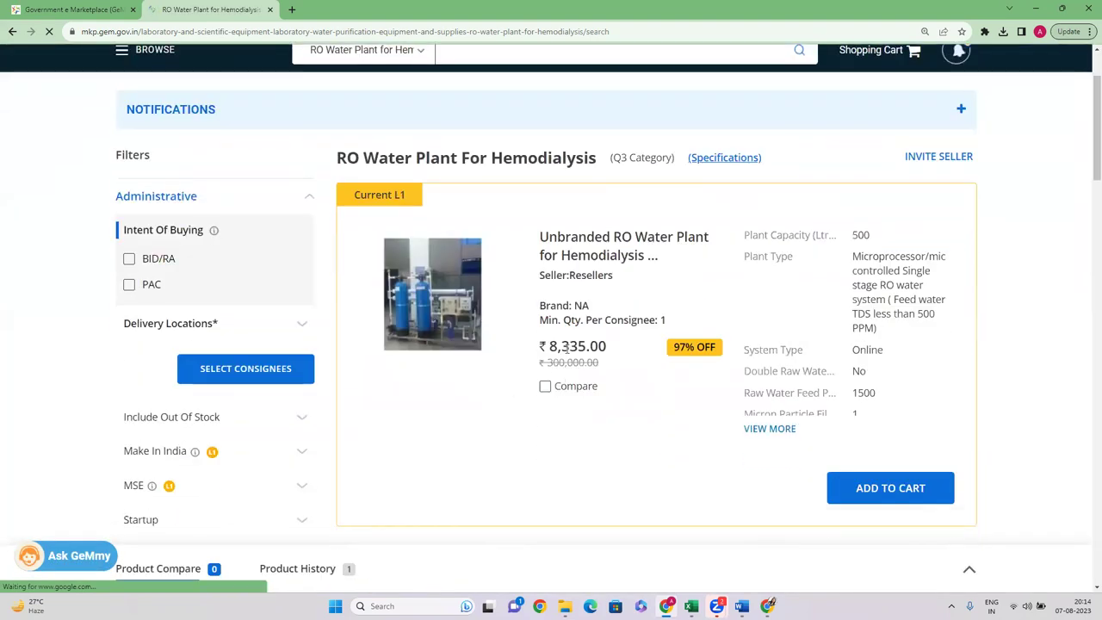
{"action": "left_click_drag", "start_coordinate": [549, 345], "coordinate": [579, 346]}
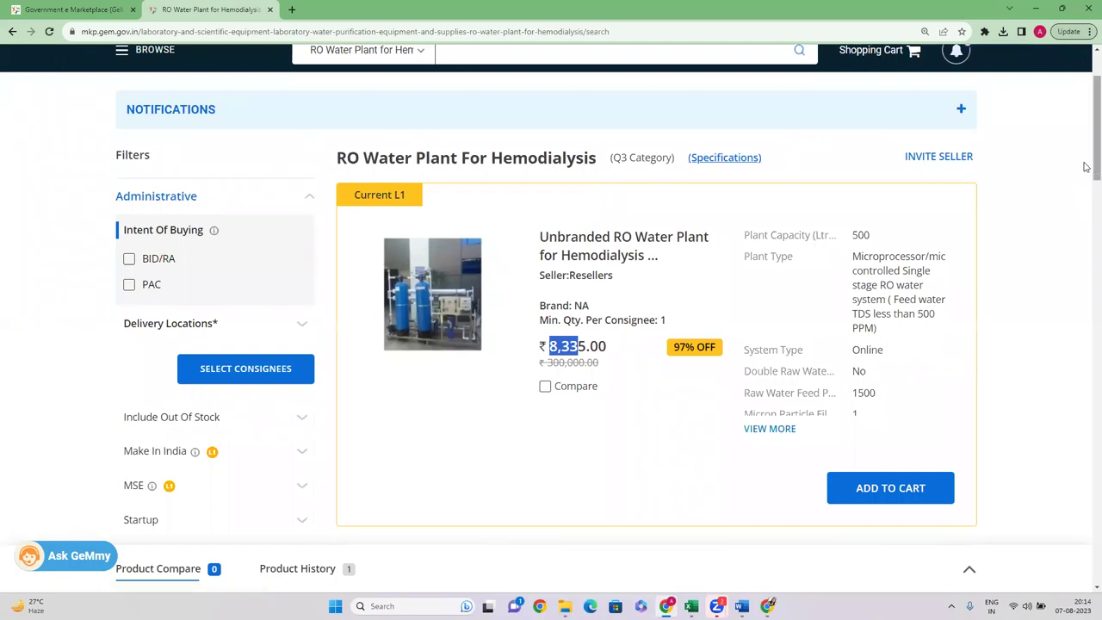
{"action": "left_click_drag", "start_coordinate": [1096, 164], "coordinate": [1096, 227]}
{"action": "left_click", "coordinate": [942, 229]}
{"action": "left_click", "coordinate": [920, 266]}
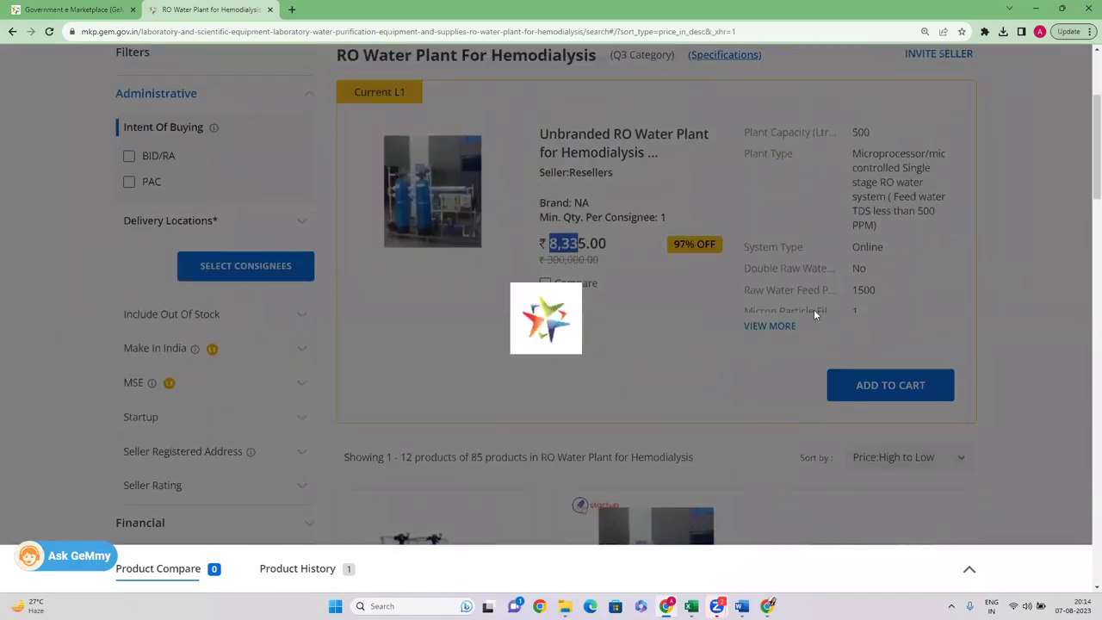
Step: Expand the Product Specifications filters in the sidebar
{"action": "scroll", "coordinate": [1086, 168], "scroll_direction": "down", "scroll_amount": 5}
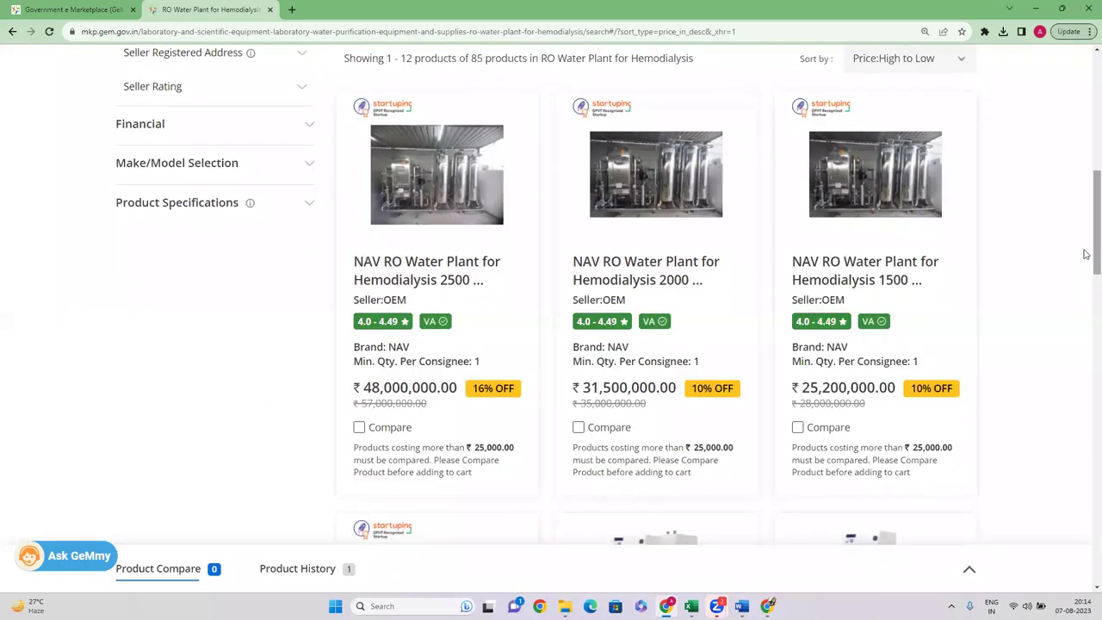
{"action": "scroll", "coordinate": [1086, 245], "scroll_direction": "up", "scroll_amount": 4}
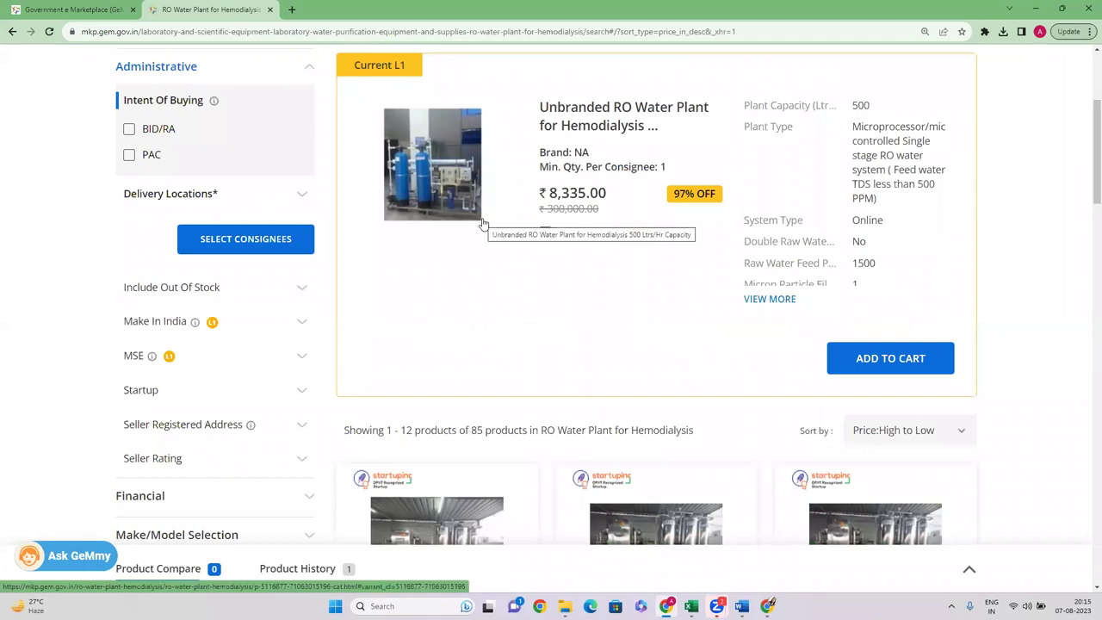
{"action": "scroll", "coordinate": [352, 298], "scroll_direction": "down", "scroll_amount": 2}
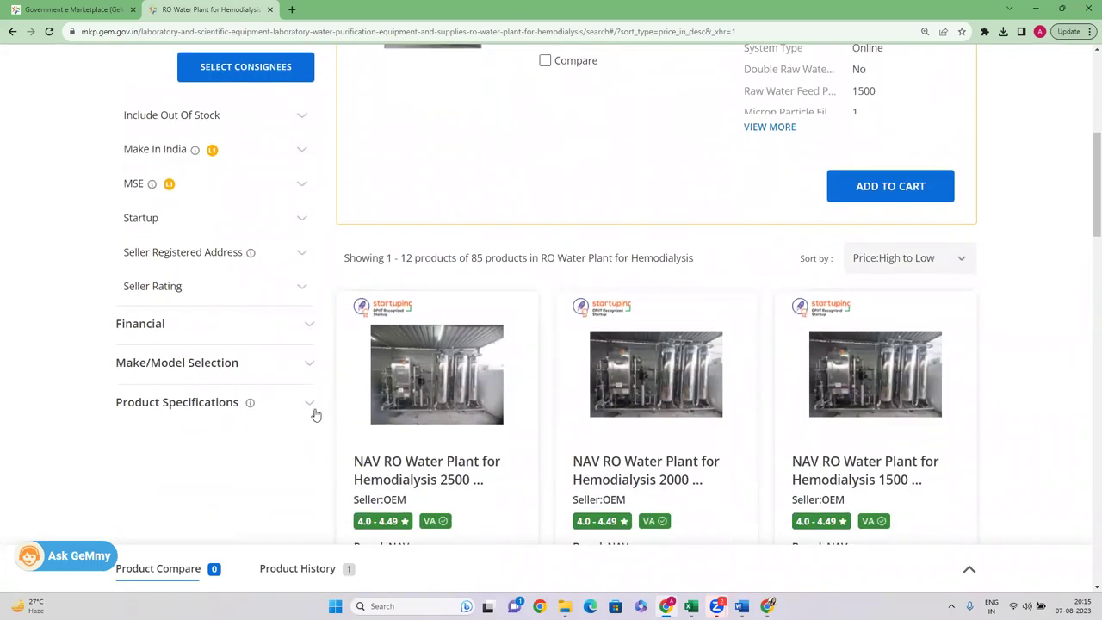
{"action": "left_click", "coordinate": [309, 404]}
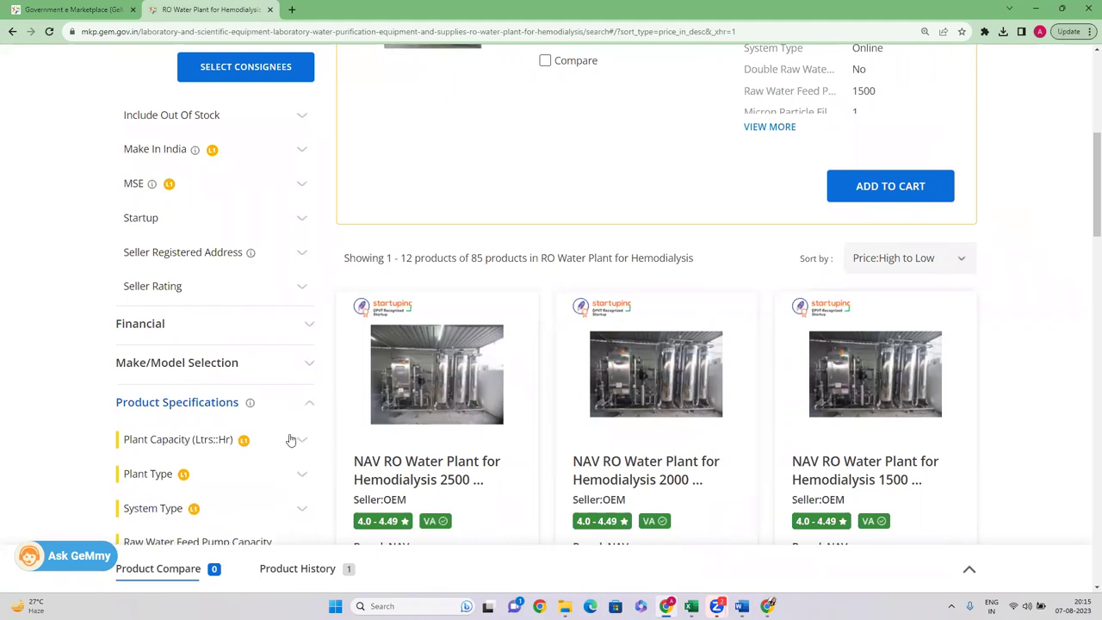
Step: Show the L1 plant's full specifications, reviewing raw water feed pump, RO distribution and plant capacity
{"action": "scroll", "coordinate": [1087, 172], "scroll_direction": "up", "scroll_amount": 2}
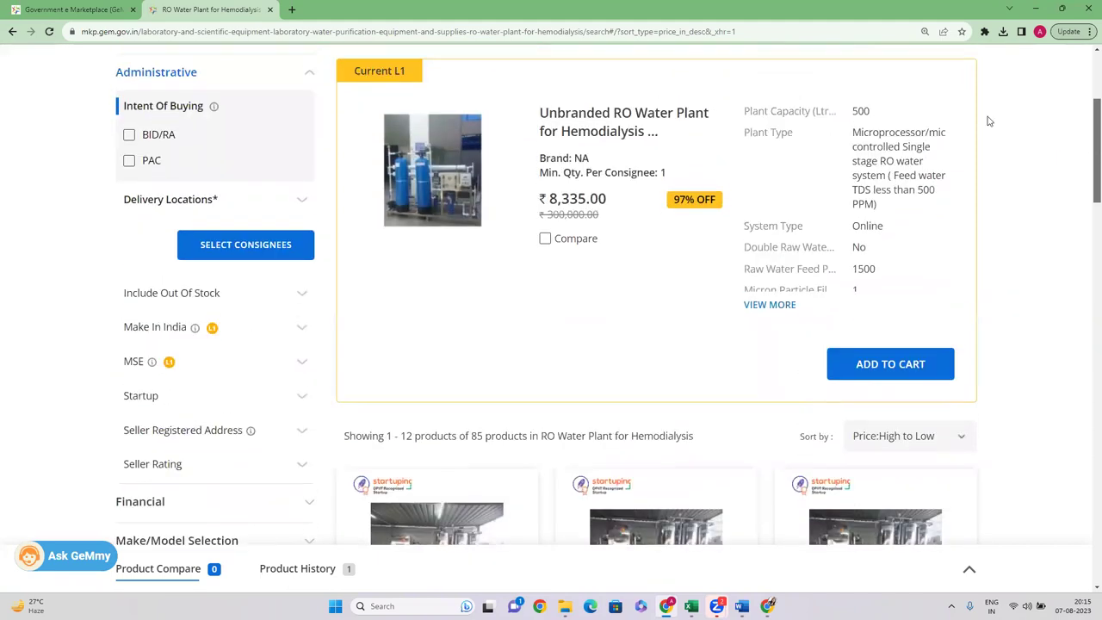
{"action": "scroll", "coordinate": [848, 243], "scroll_direction": "down", "scroll_amount": 1}
{"action": "left_click", "coordinate": [783, 249]}
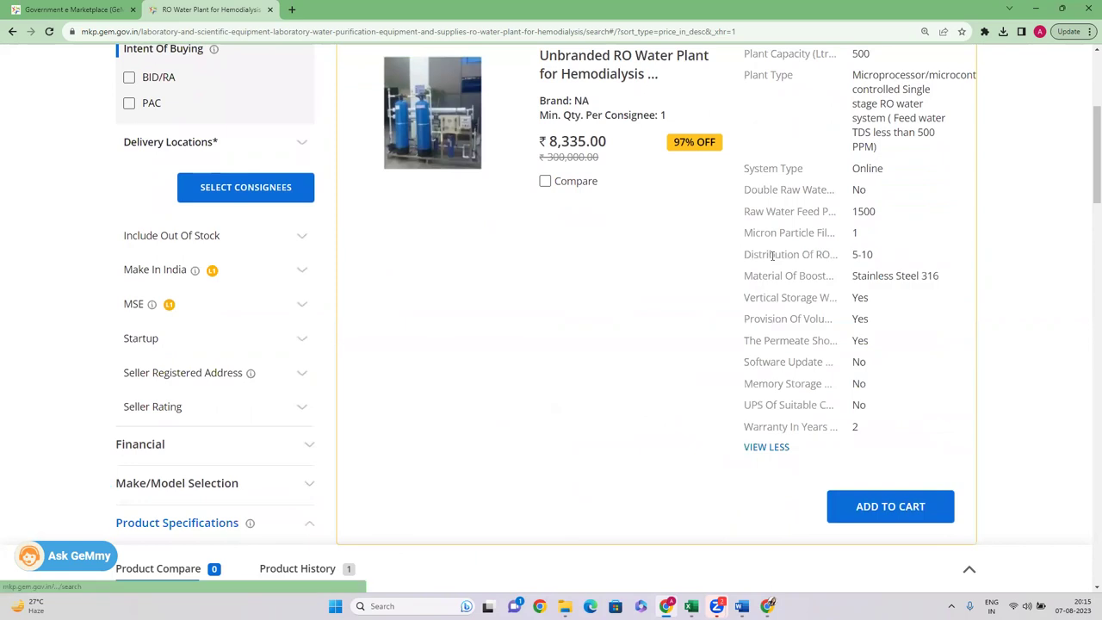
{"action": "left_click_drag", "start_coordinate": [746, 214], "coordinate": [877, 220]}
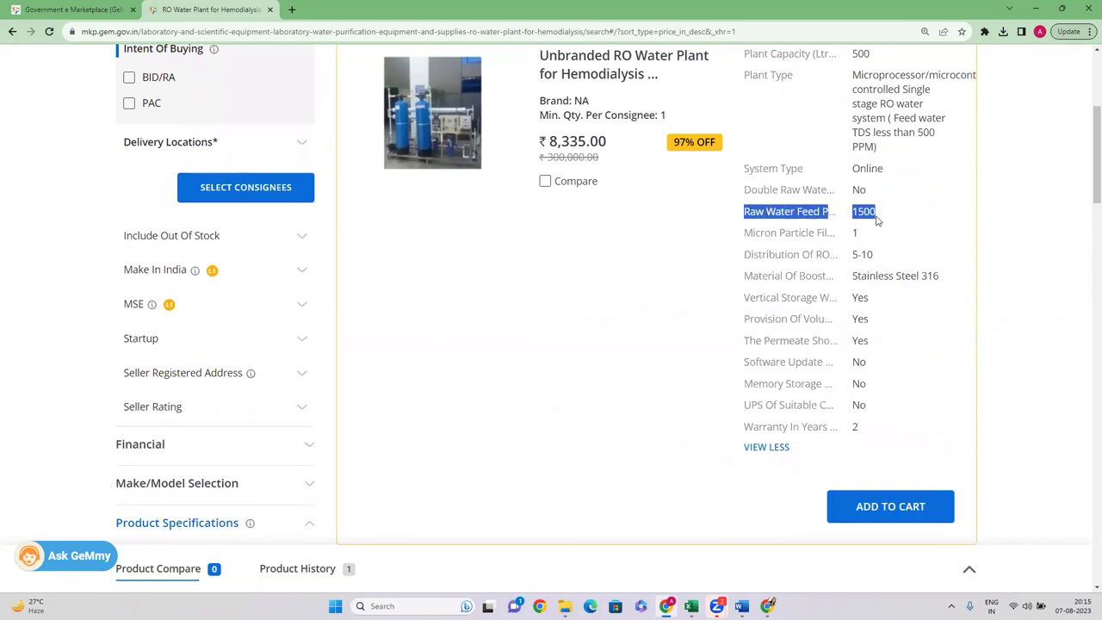
{"action": "left_click_drag", "start_coordinate": [750, 255], "coordinate": [877, 261]}
{"action": "left_click_drag", "start_coordinate": [743, 257], "coordinate": [830, 255]}
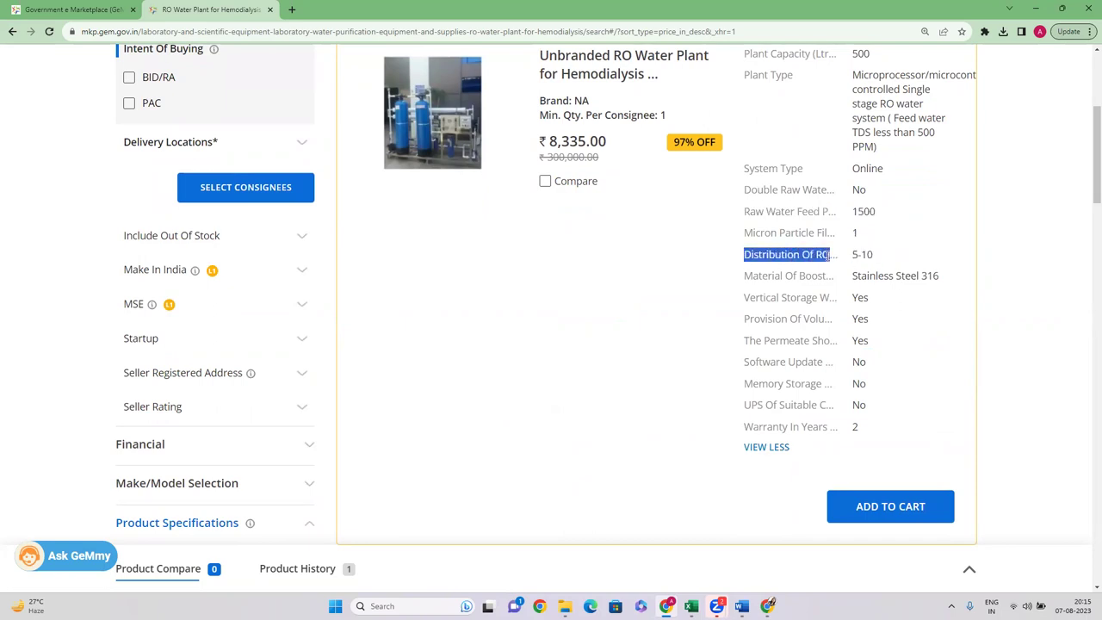
{"action": "scroll", "coordinate": [763, 185], "scroll_direction": "up", "scroll_amount": 2}
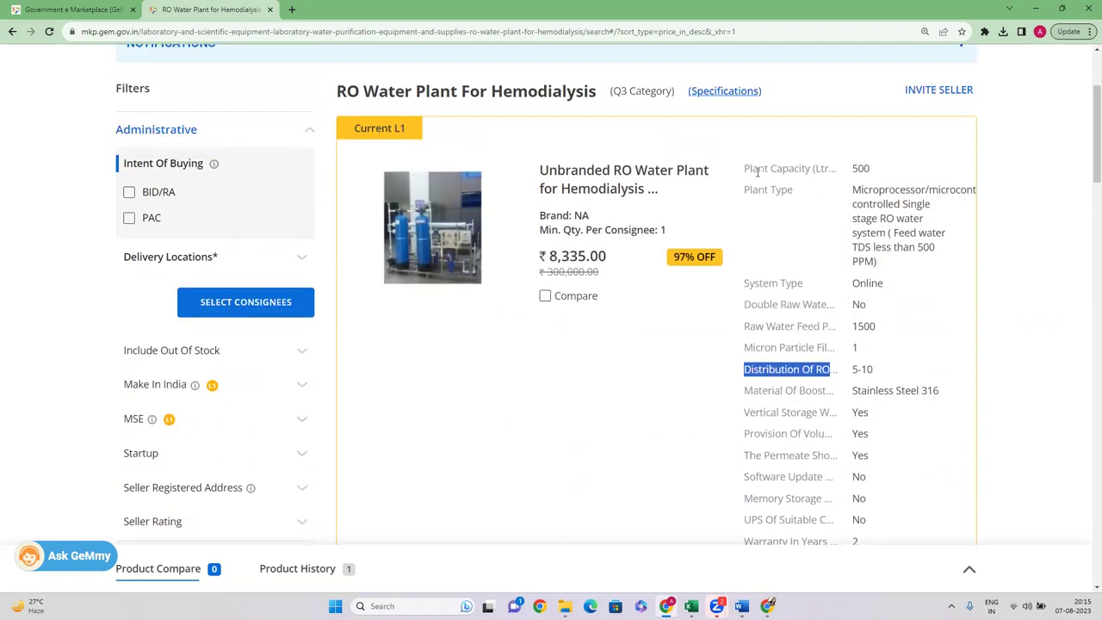
{"action": "left_click_drag", "start_coordinate": [743, 169], "coordinate": [810, 172]}
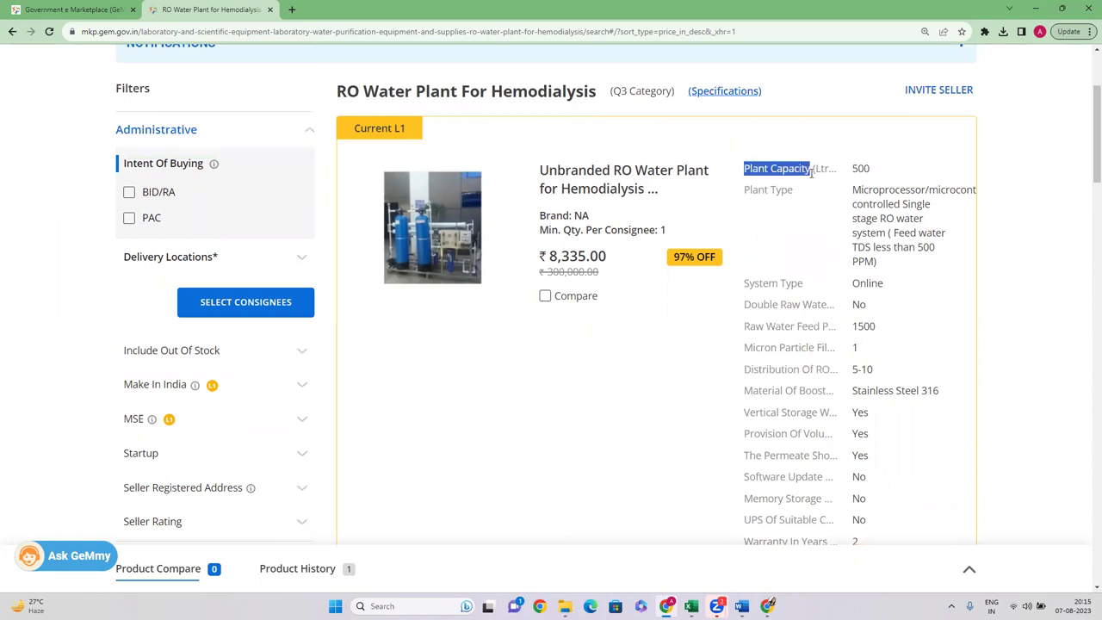
{"action": "scroll", "coordinate": [542, 356], "scroll_direction": "down", "scroll_amount": 4}
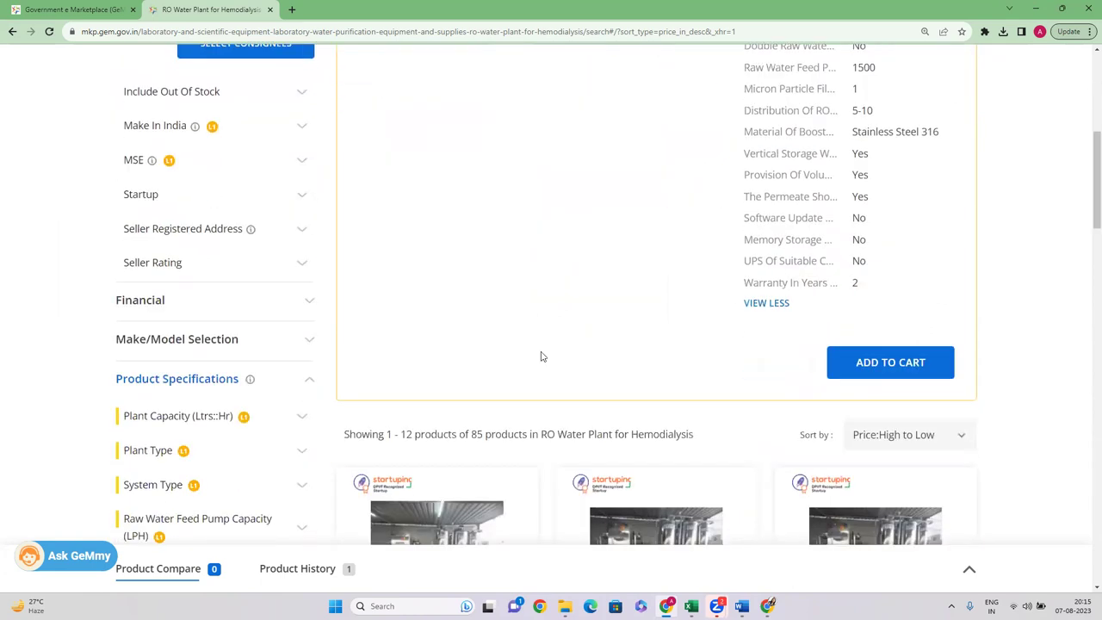
Step: Expand the Plant Capacity filter and look through the capacity choices
{"action": "left_click", "coordinate": [308, 416]}
{"action": "scroll", "coordinate": [347, 404], "scroll_direction": "down", "scroll_amount": 1}
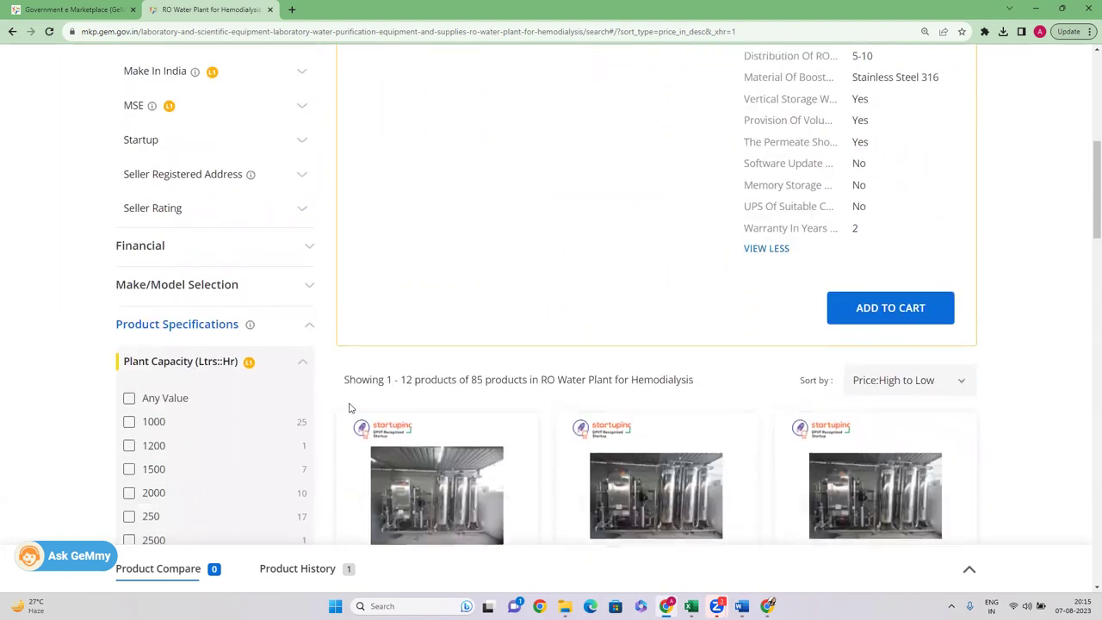
{"action": "scroll", "coordinate": [355, 408], "scroll_direction": "down", "scroll_amount": 1}
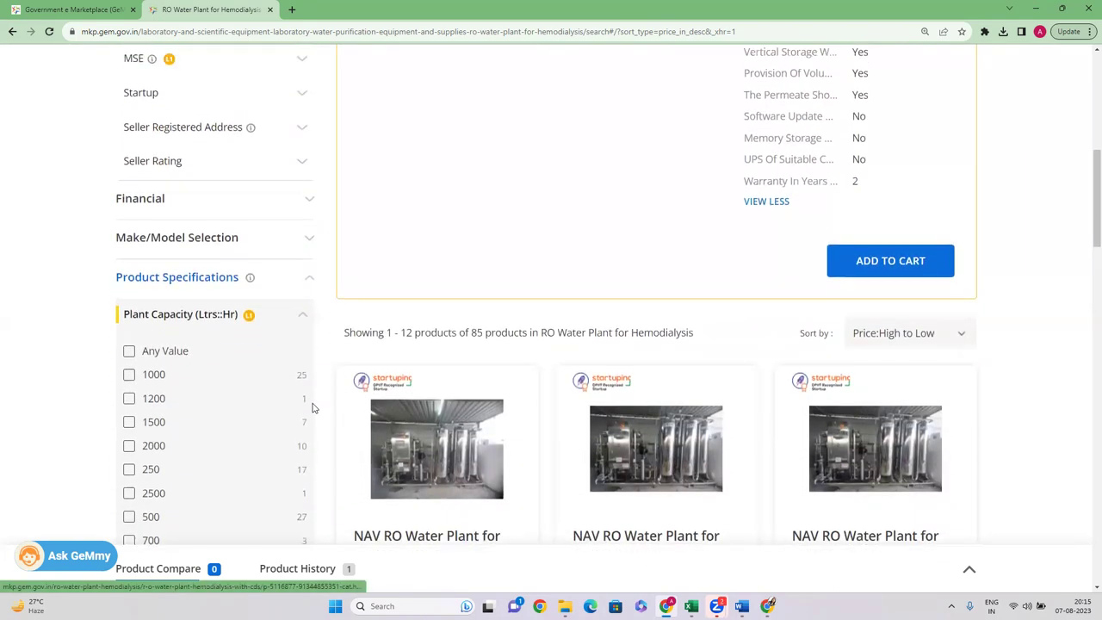
{"action": "scroll", "coordinate": [433, 286], "scroll_direction": "down", "scroll_amount": 1}
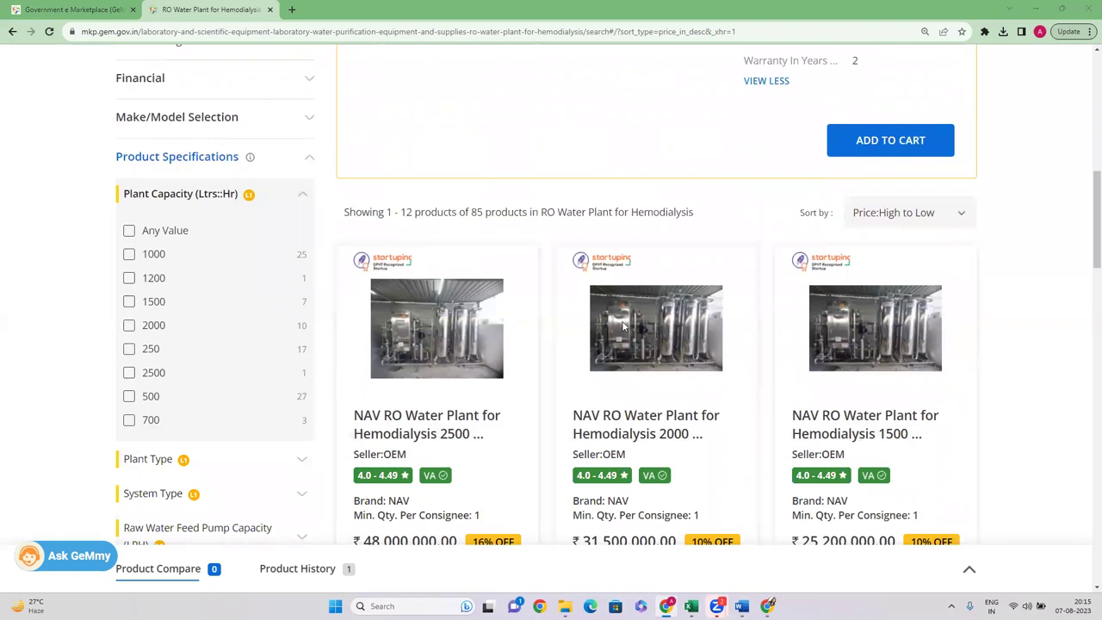
{"action": "scroll", "coordinate": [223, 384], "scroll_direction": "up", "scroll_amount": 1}
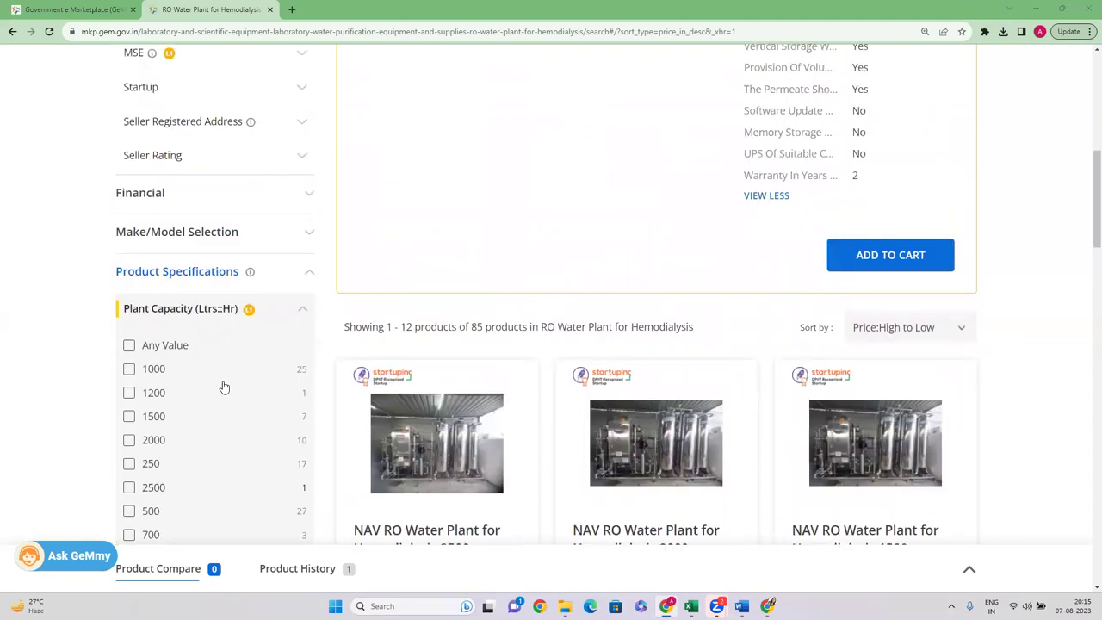
Step: Check the L1 prices for 1000 and 1200 ltr/hr capacity, including BAXTER's plant, clearing each filter
{"action": "left_click", "coordinate": [128, 370]}
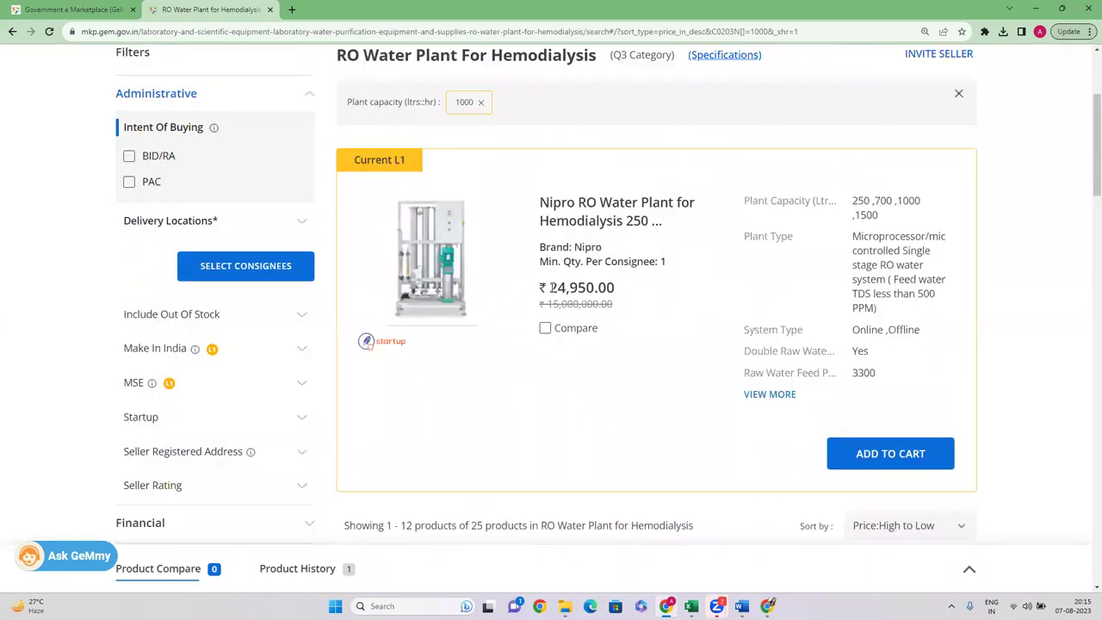
{"action": "left_click_drag", "start_coordinate": [551, 287], "coordinate": [609, 287]}
{"action": "left_click", "coordinate": [481, 102]}
{"action": "scroll", "coordinate": [1086, 171], "scroll_direction": "down", "scroll_amount": 4}
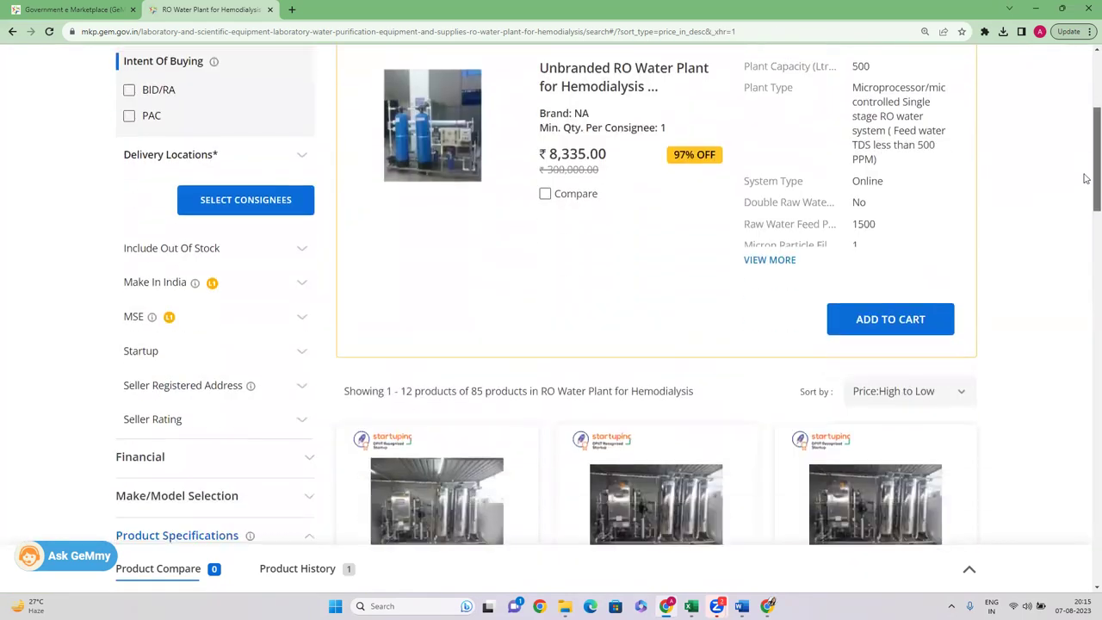
{"action": "left_click", "coordinate": [130, 391]}
{"action": "left_click_drag", "start_coordinate": [539, 331], "coordinate": [629, 336]}
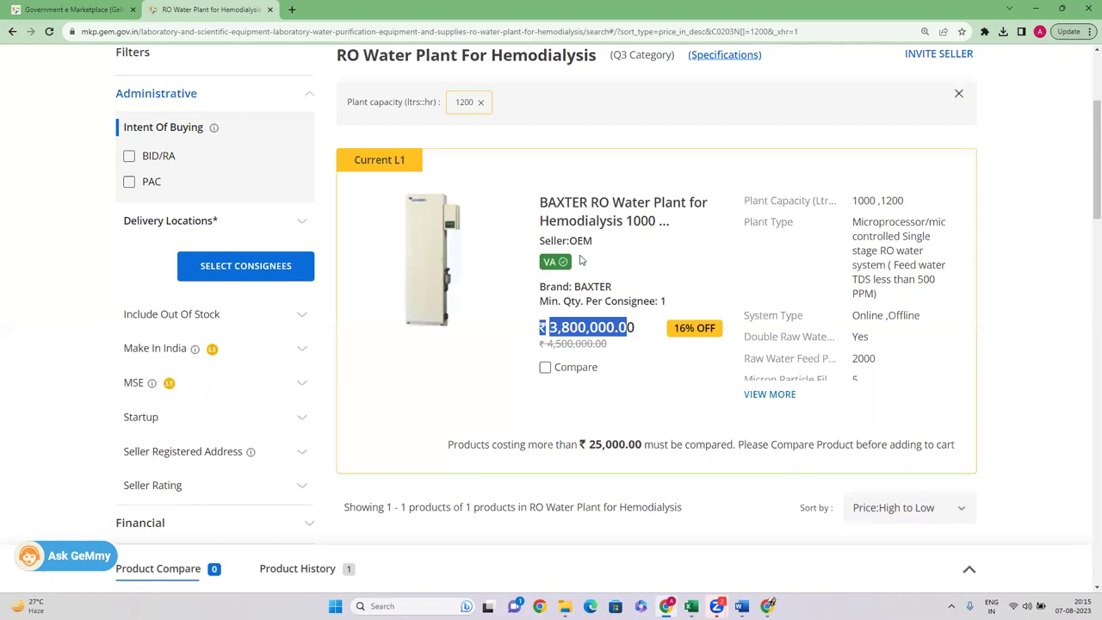
{"action": "left_click_drag", "start_coordinate": [576, 239], "coordinate": [601, 247]}
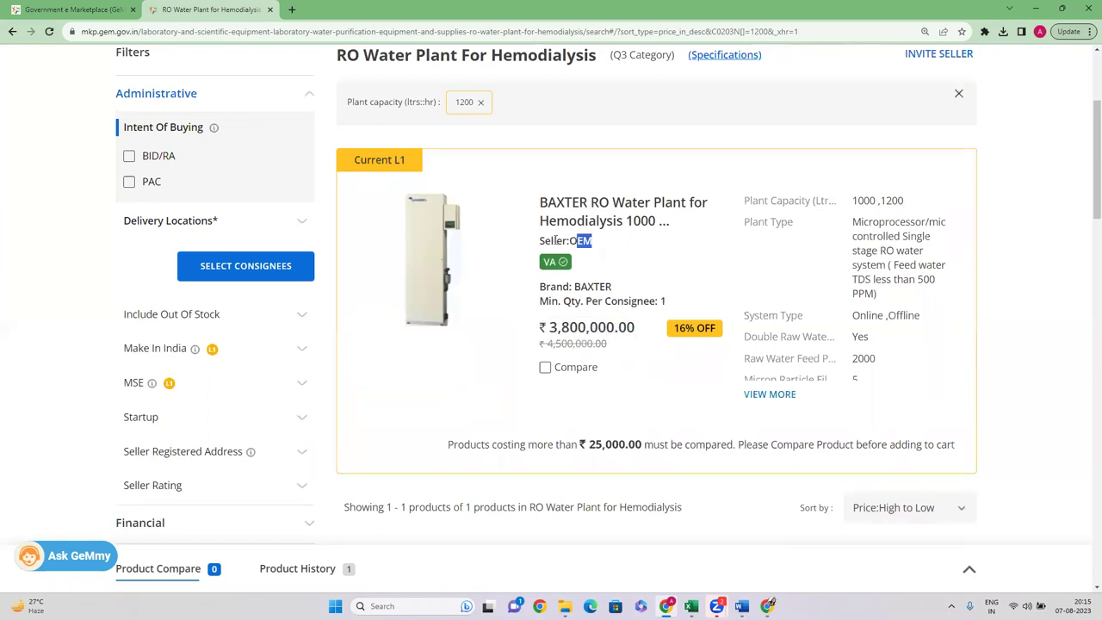
{"action": "left_click", "coordinate": [482, 102]}
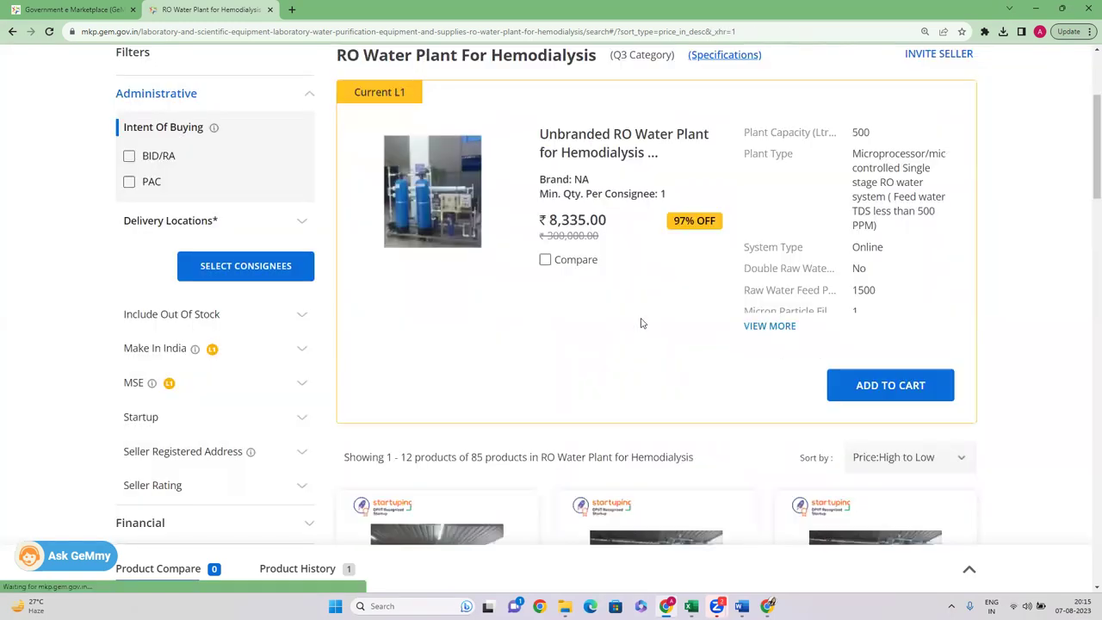
Step: Check the 1500 and 2000 ltr/hr capacities, noting Aqualux's L1 price, clearing each filter
{"action": "scroll", "coordinate": [1084, 172], "scroll_direction": "down", "scroll_amount": 3}
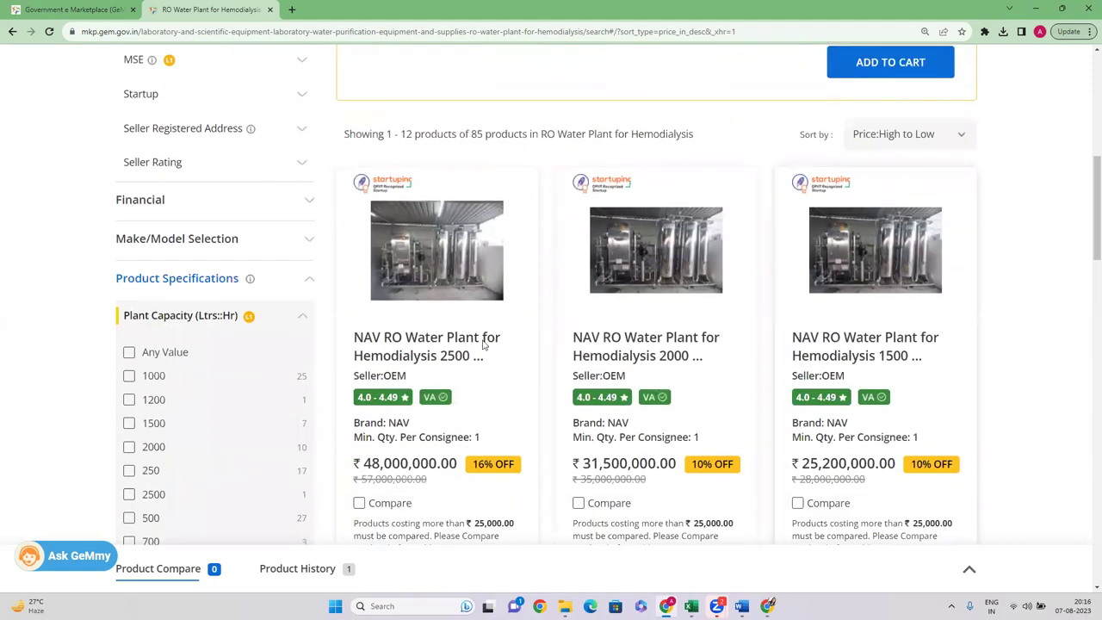
{"action": "left_click", "coordinate": [128, 424]}
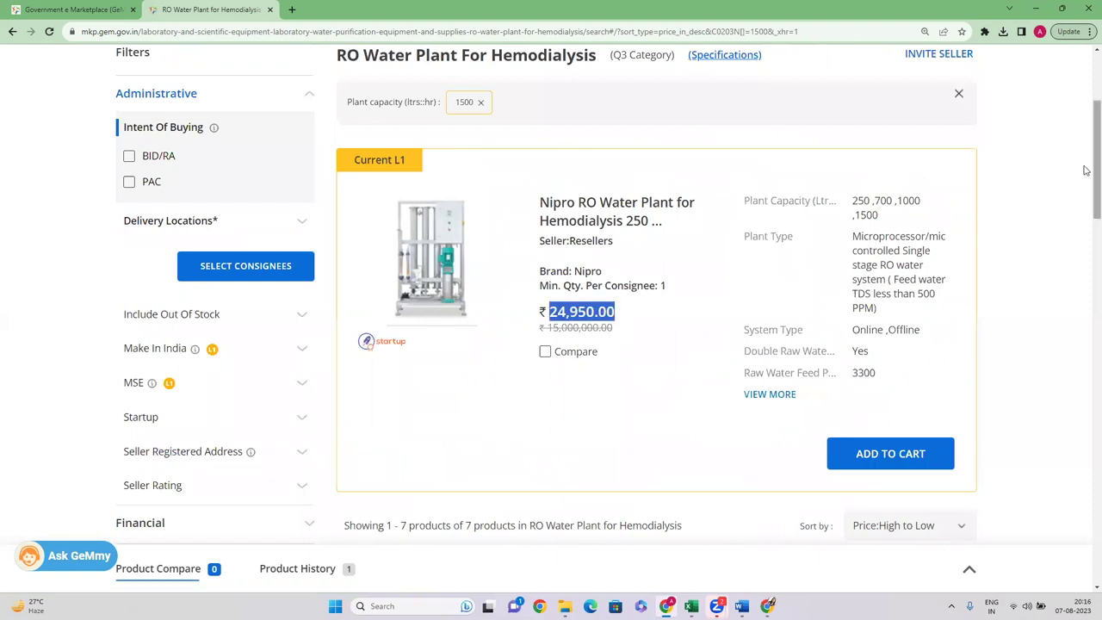
{"action": "scroll", "coordinate": [213, 499], "scroll_direction": "down", "scroll_amount": 3}
{"action": "left_click", "coordinate": [129, 534]}
{"action": "scroll", "coordinate": [1087, 228], "scroll_direction": "down", "scroll_amount": 3}
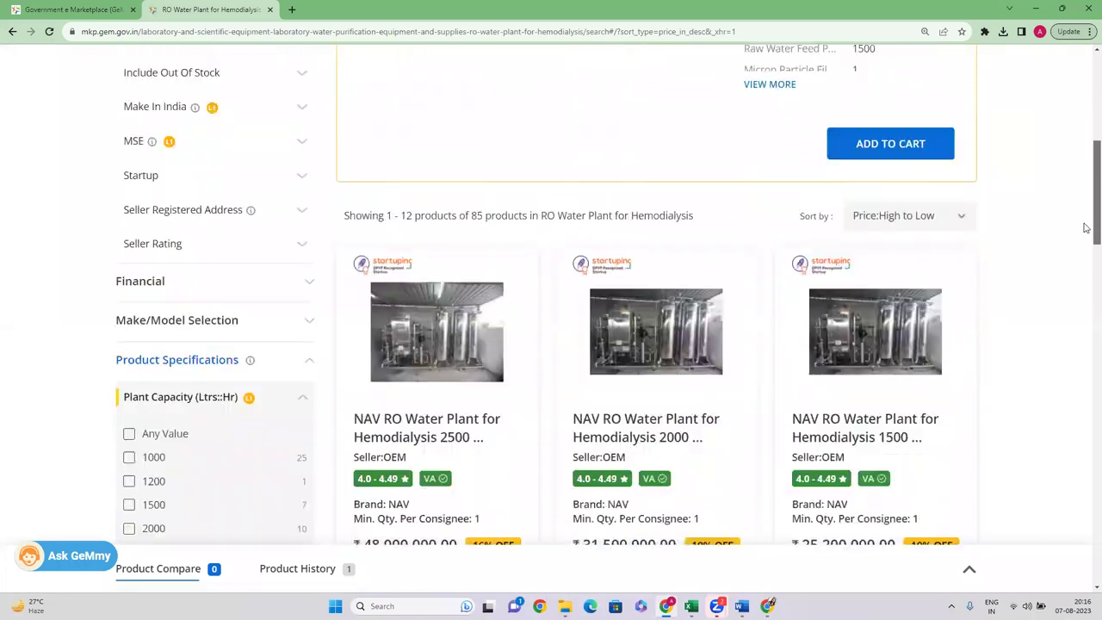
{"action": "scroll", "coordinate": [1087, 227], "scroll_direction": "down", "scroll_amount": 2}
{"action": "left_click", "coordinate": [128, 387]}
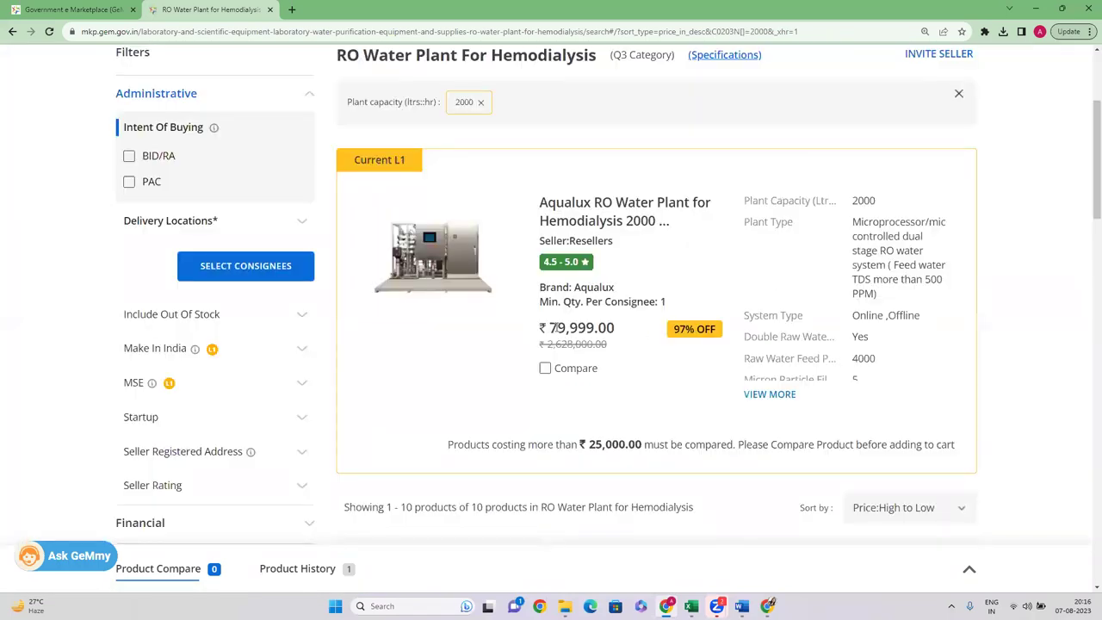
{"action": "left_click_drag", "start_coordinate": [552, 328], "coordinate": [610, 328]}
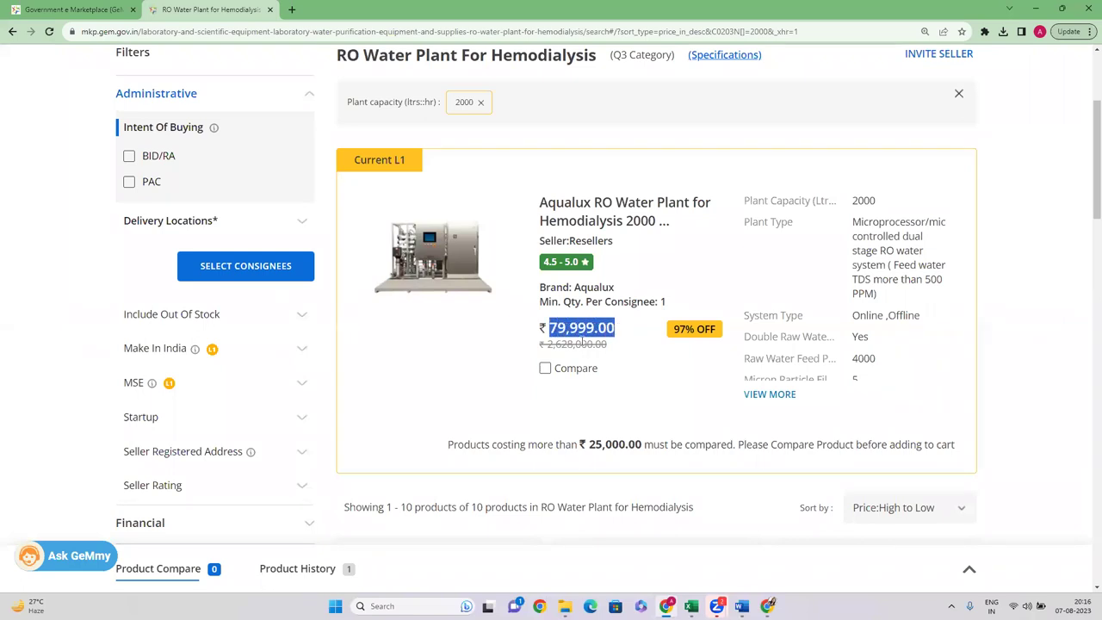
{"action": "left_click", "coordinate": [482, 104]}
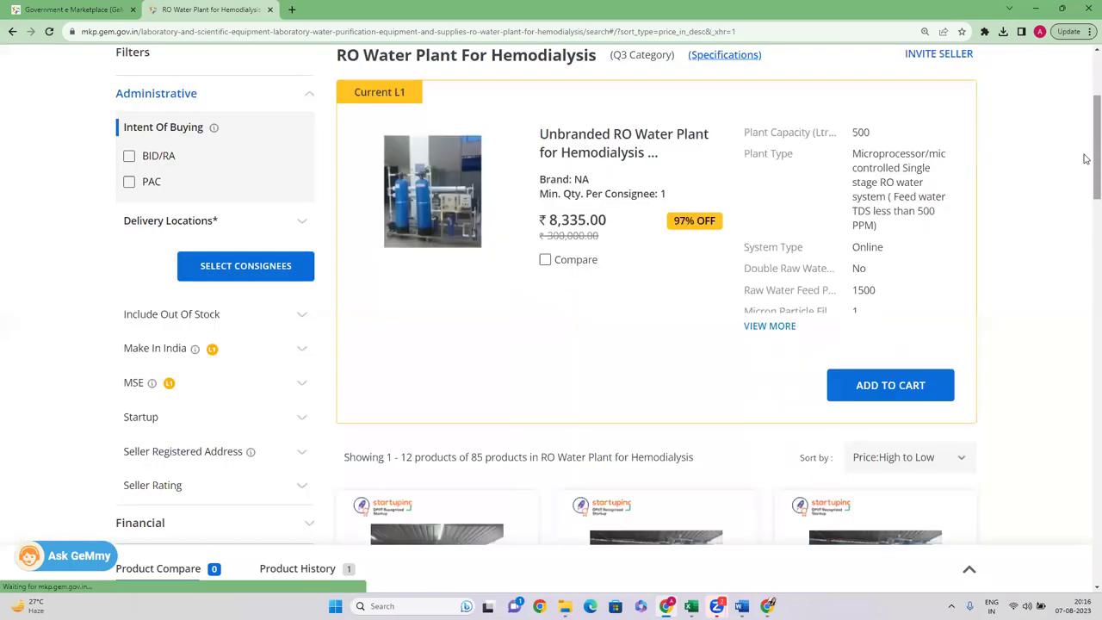
Step: Filter to 250 and then 2500 ltr/hr capacity, clearing each filter after viewing
{"action": "scroll", "coordinate": [1085, 158], "scroll_direction": "down", "scroll_amount": 5}
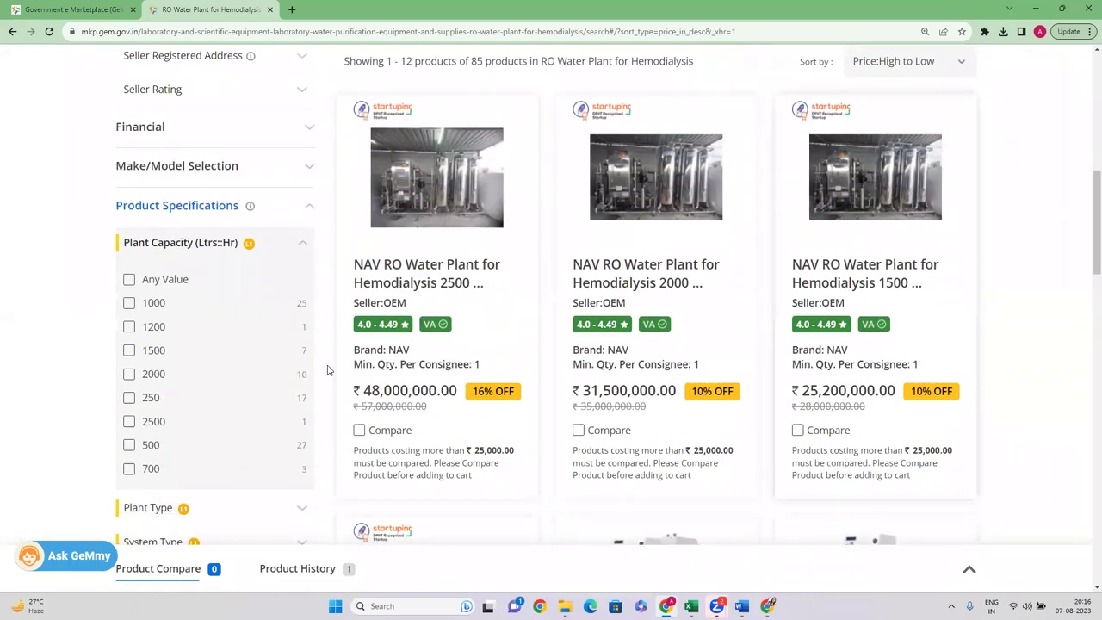
{"action": "left_click", "coordinate": [129, 398]}
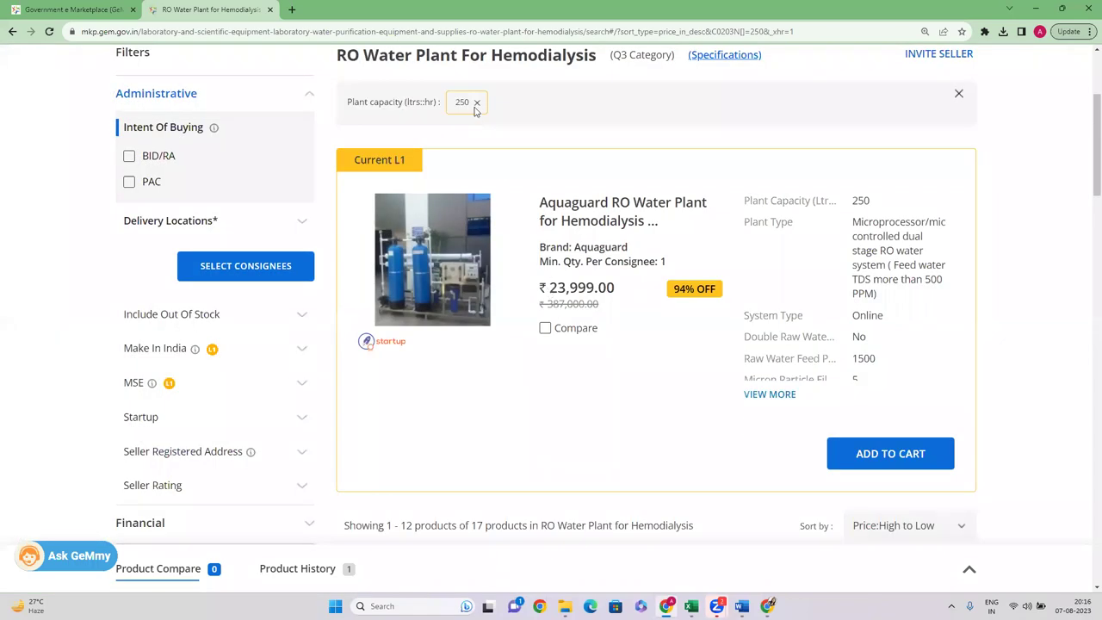
{"action": "left_click", "coordinate": [476, 103]}
{"action": "scroll", "coordinate": [1086, 254], "scroll_direction": "down", "scroll_amount": 5}
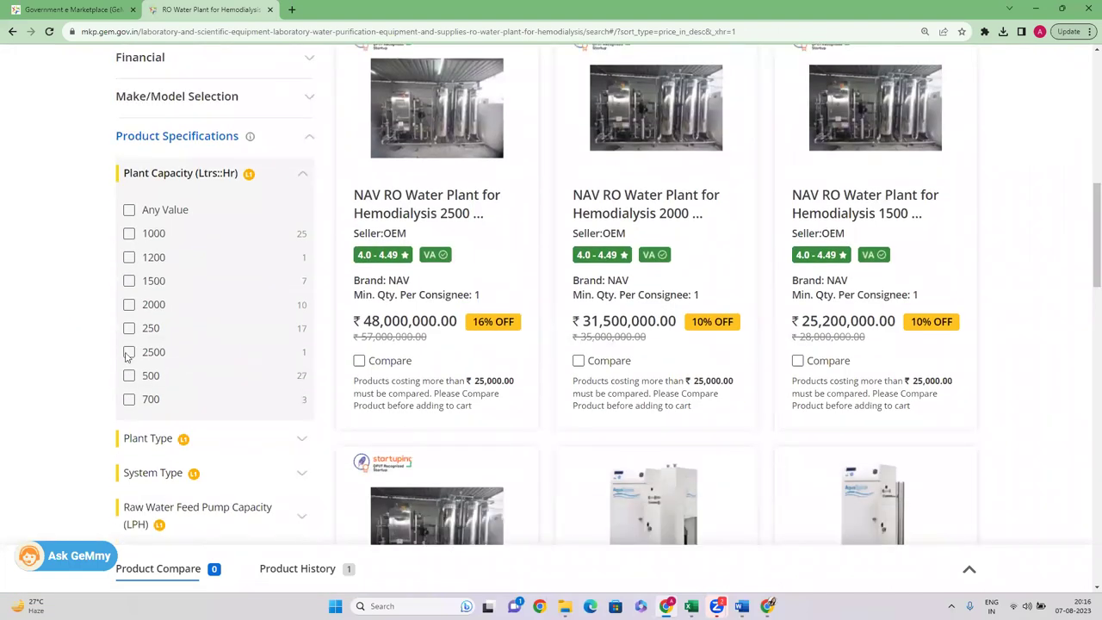
{"action": "left_click", "coordinate": [128, 352]}
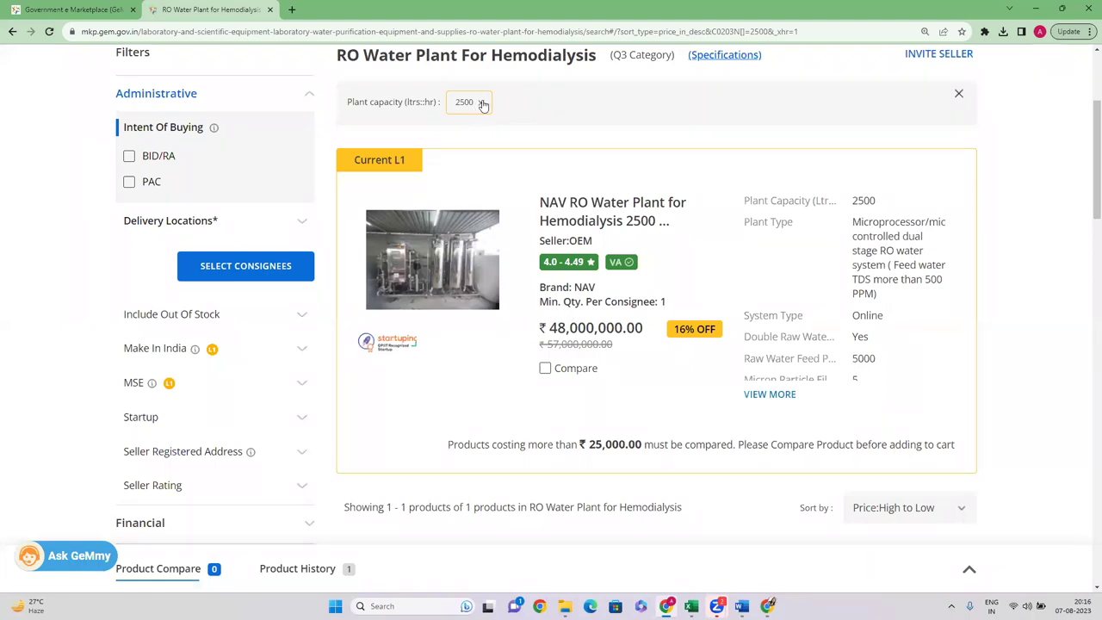
{"action": "left_click", "coordinate": [480, 103]}
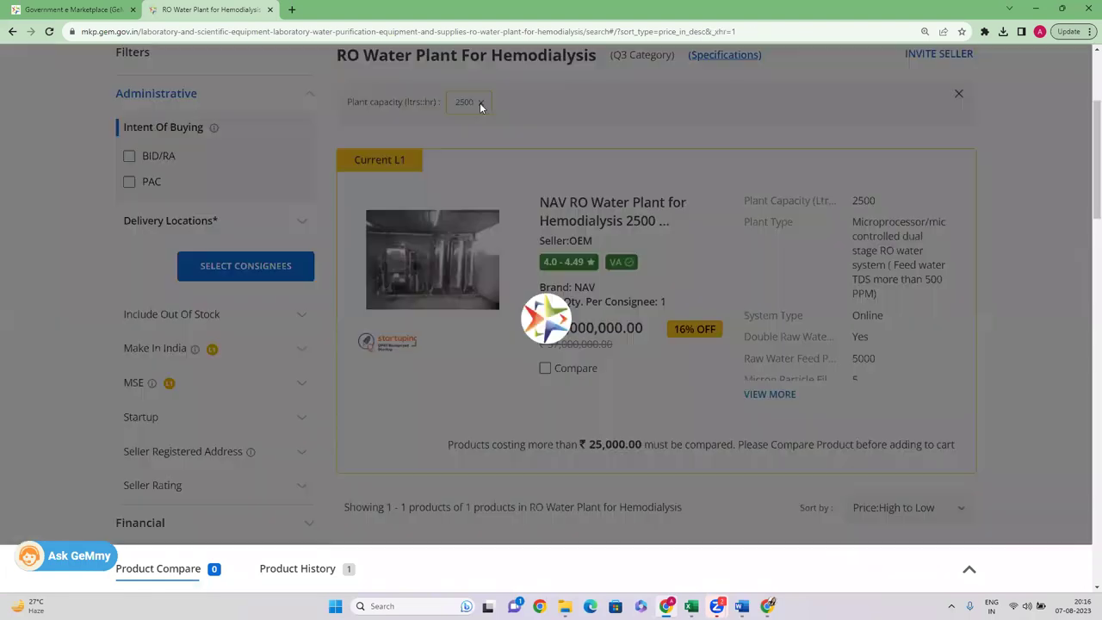
Step: Filter to 500 and then 700 ltr/hr capacity, noting Nipro's ₹24,950.00 L1, clearing each
{"action": "scroll", "coordinate": [1087, 161], "scroll_direction": "down", "scroll_amount": 5}
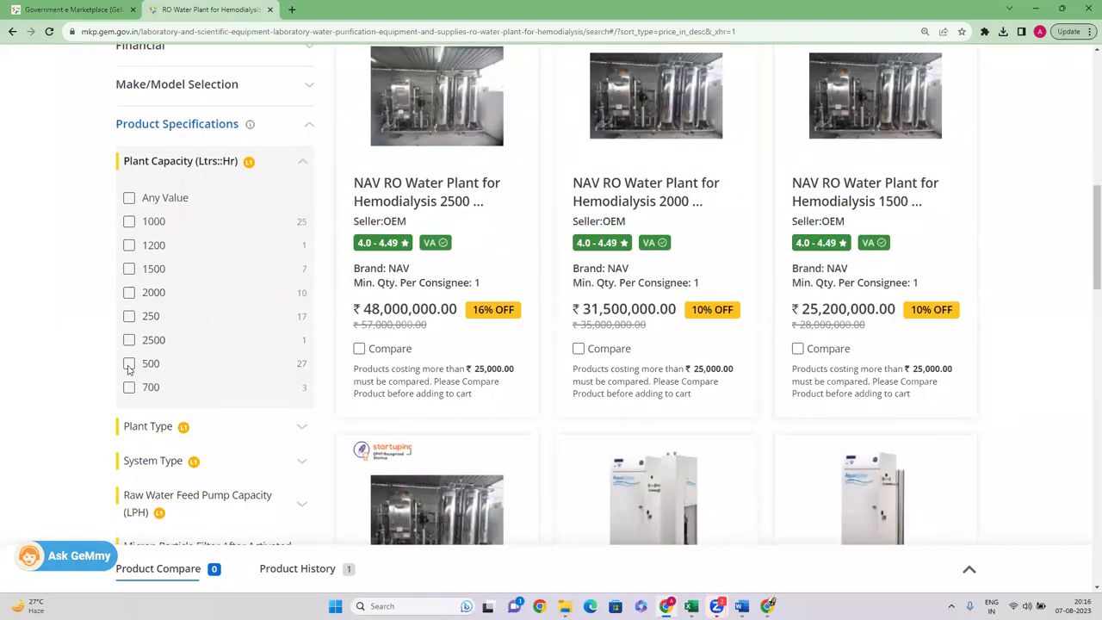
{"action": "left_click", "coordinate": [130, 364]}
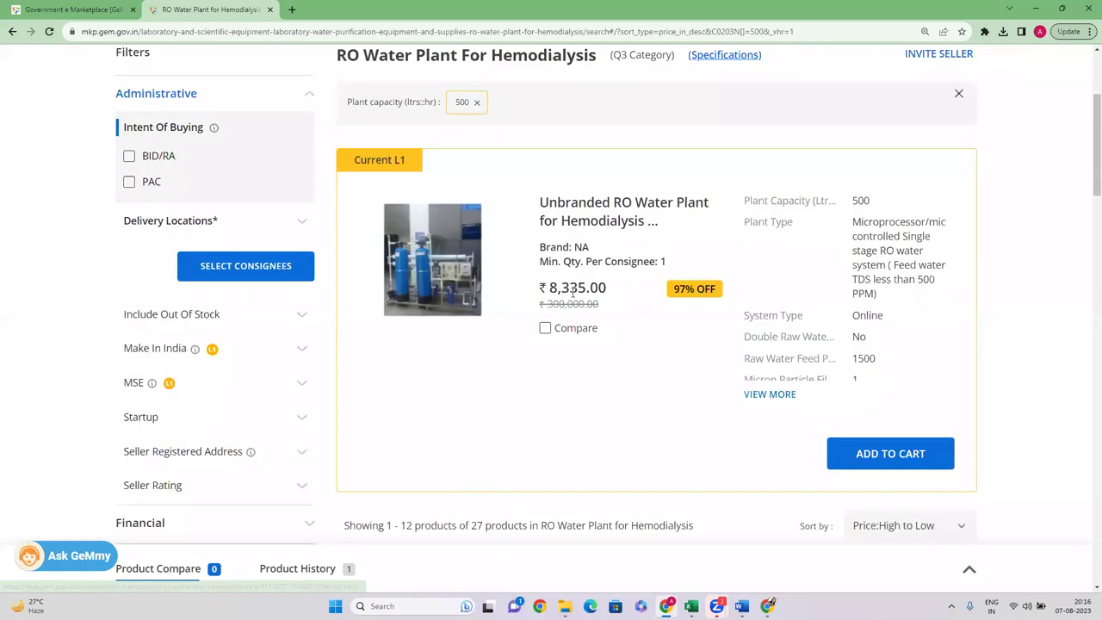
{"action": "left_click", "coordinate": [476, 102]}
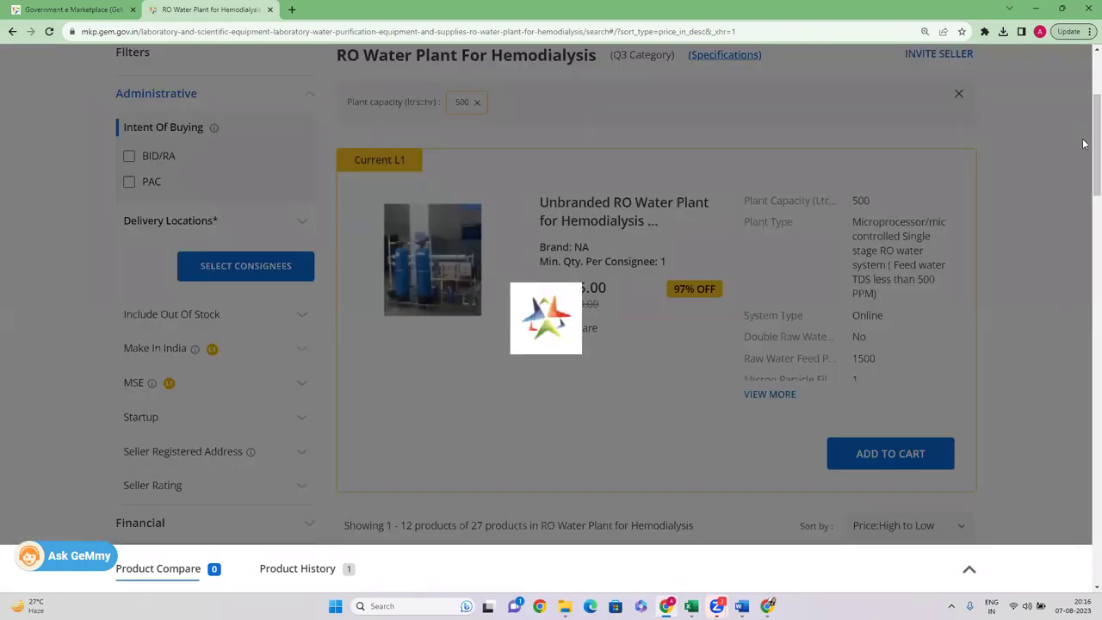
{"action": "scroll", "coordinate": [1087, 162], "scroll_direction": "down", "scroll_amount": 6}
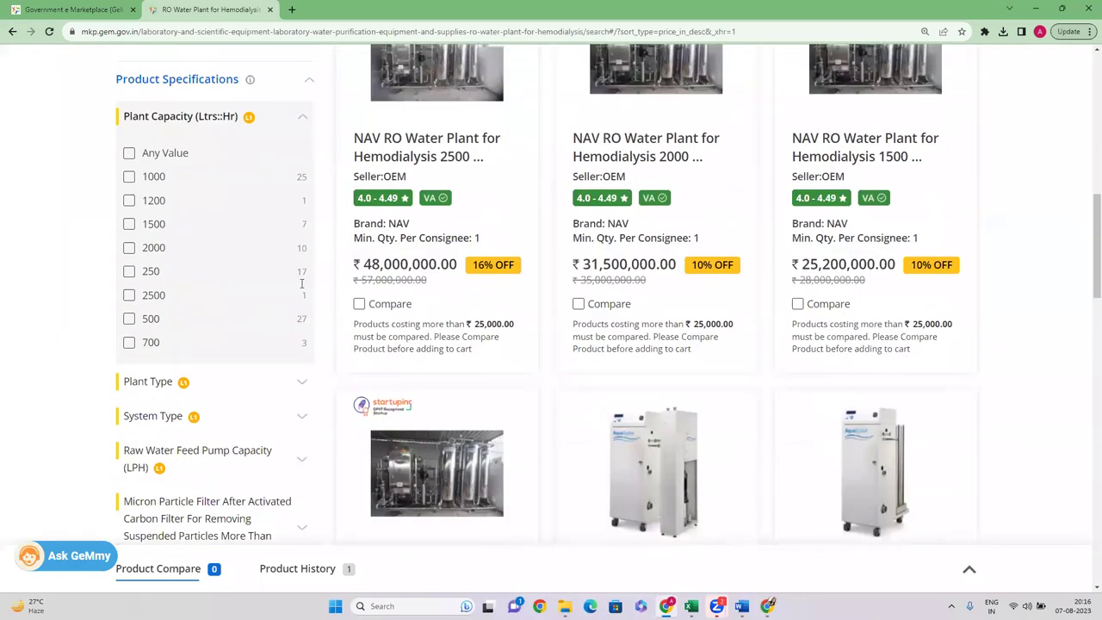
{"action": "left_click", "coordinate": [129, 342]}
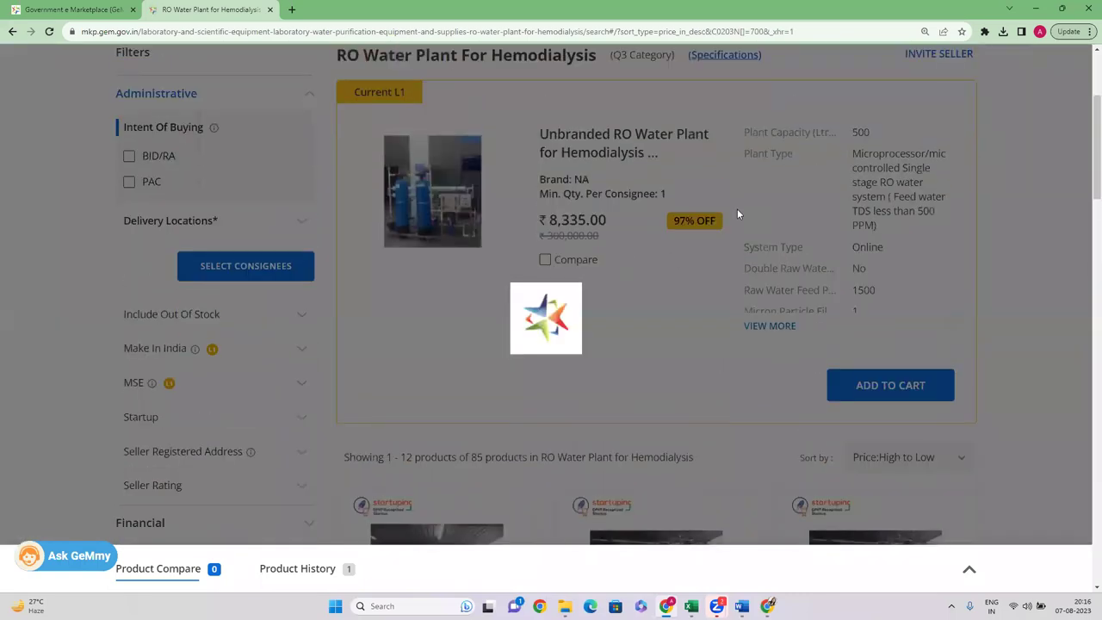
{"action": "left_click", "coordinate": [476, 103]}
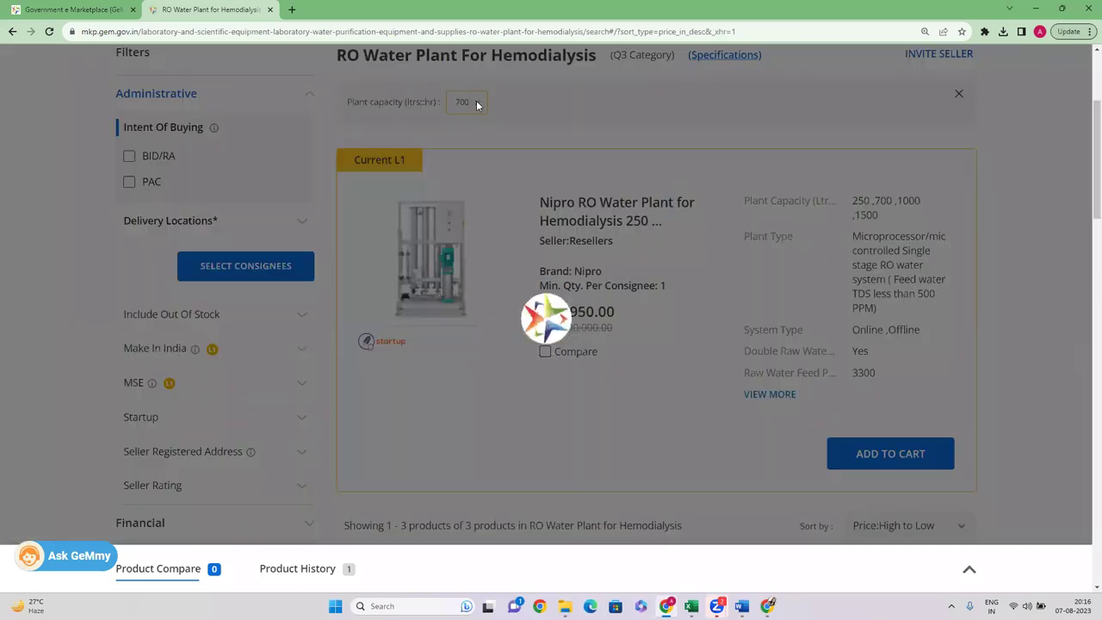
{"action": "scroll", "coordinate": [1086, 172], "scroll_direction": "down", "scroll_amount": 2}
{"action": "scroll", "coordinate": [1085, 172], "scroll_direction": "down", "scroll_amount": 3}
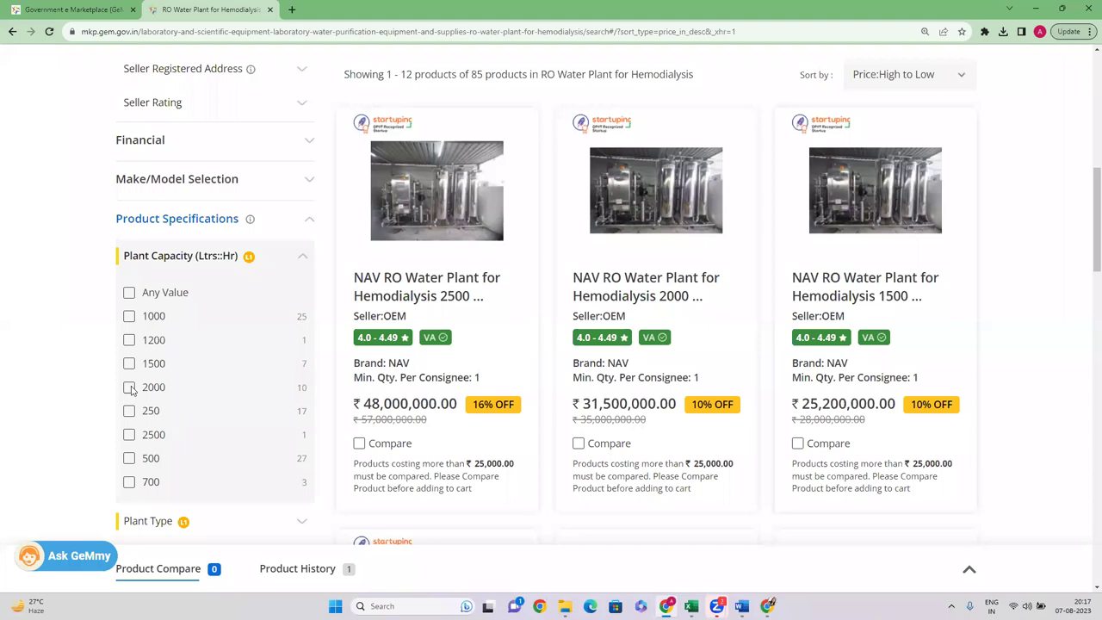
Step: Filter Plant Capacity to the 2000, 1200 and 2500 ltrs/hr plants
{"action": "left_click", "coordinate": [129, 388]}
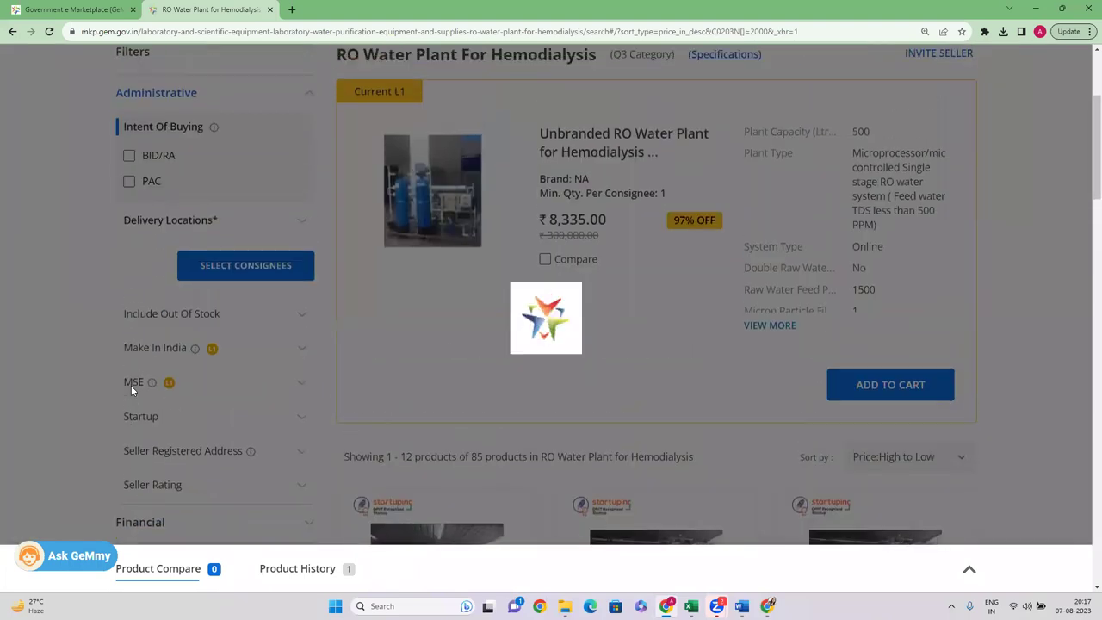
{"action": "scroll", "coordinate": [1086, 162], "scroll_direction": "down", "scroll_amount": 1}
{"action": "scroll", "coordinate": [545, 263], "scroll_direction": "down", "scroll_amount": 4}
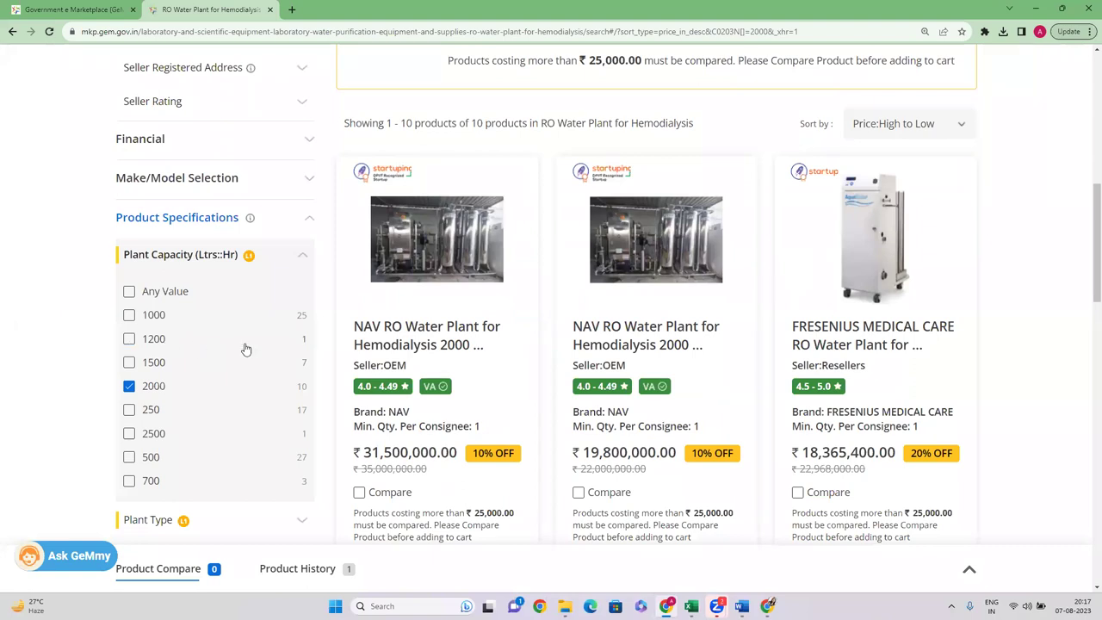
{"action": "left_click", "coordinate": [129, 340]}
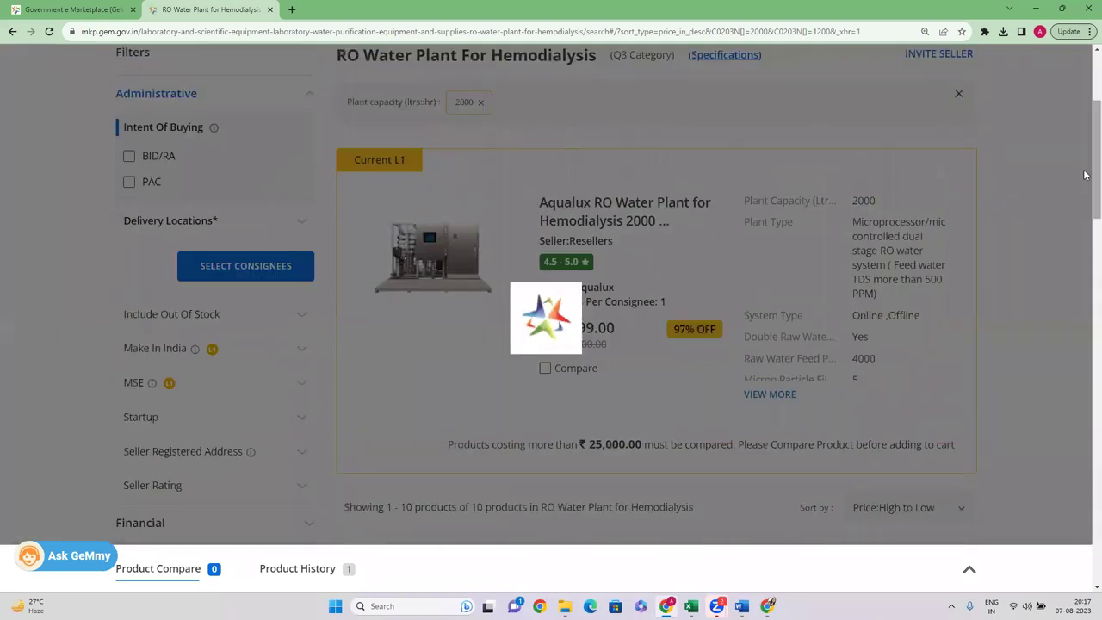
{"action": "scroll", "coordinate": [1085, 226], "scroll_direction": "down", "scroll_amount": 5}
{"action": "scroll", "coordinate": [1085, 279], "scroll_direction": "down", "scroll_amount": 1}
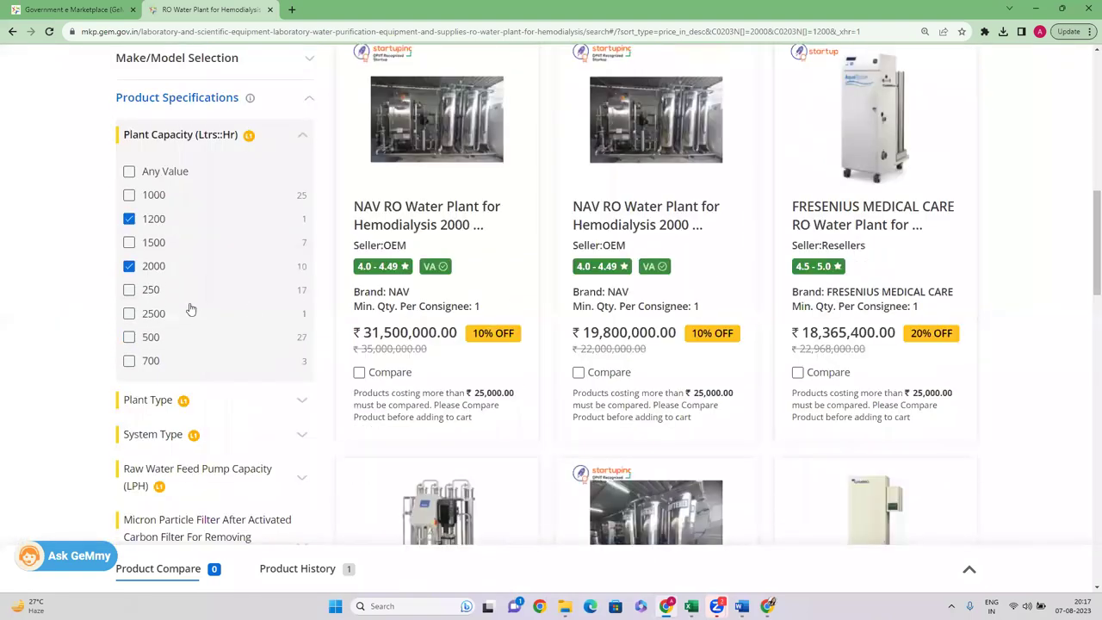
{"action": "left_click", "coordinate": [129, 315]}
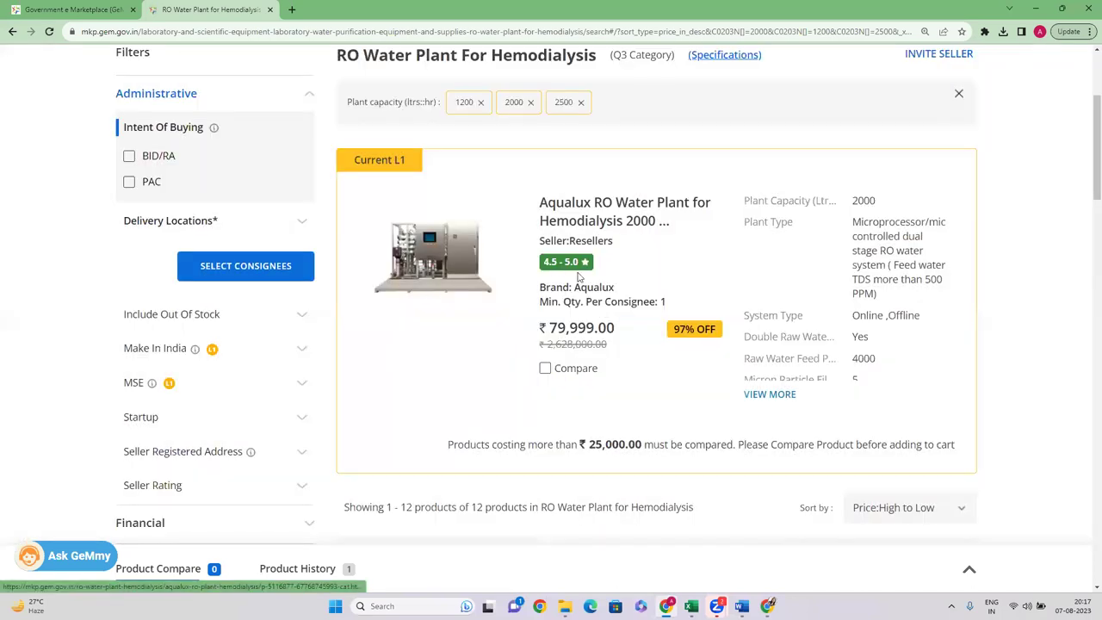
Step: Expand the full specifications of the Current L1 Aqualux plant at ₹79,999.00
{"action": "left_click_drag", "start_coordinate": [568, 333], "coordinate": [614, 330]}
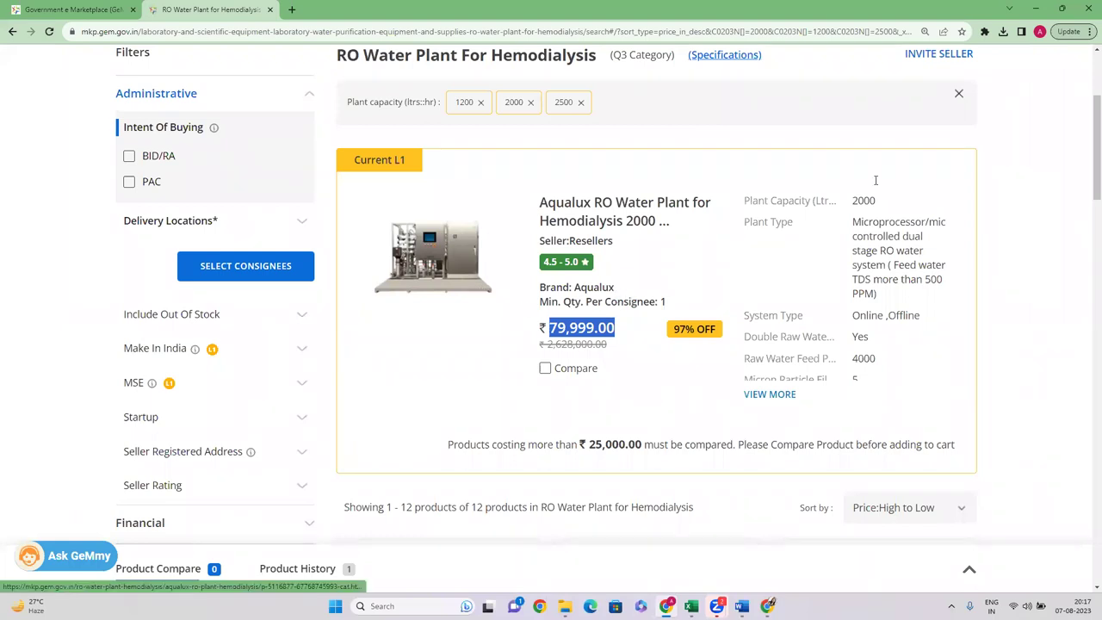
{"action": "left_click", "coordinate": [772, 394]}
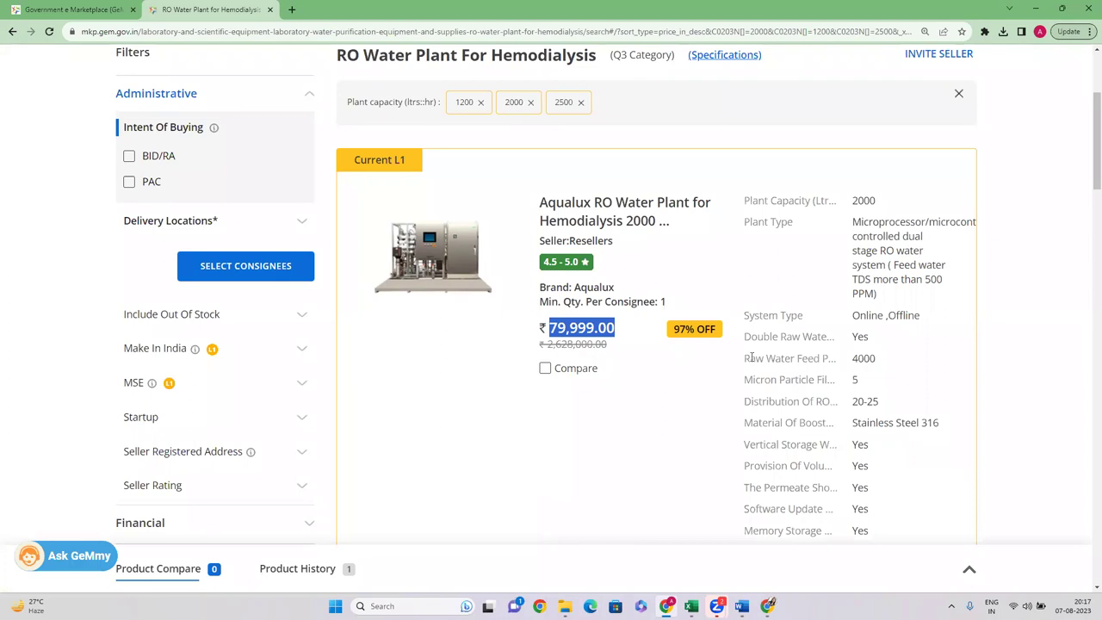
{"action": "left_click_drag", "start_coordinate": [741, 363], "coordinate": [830, 361]}
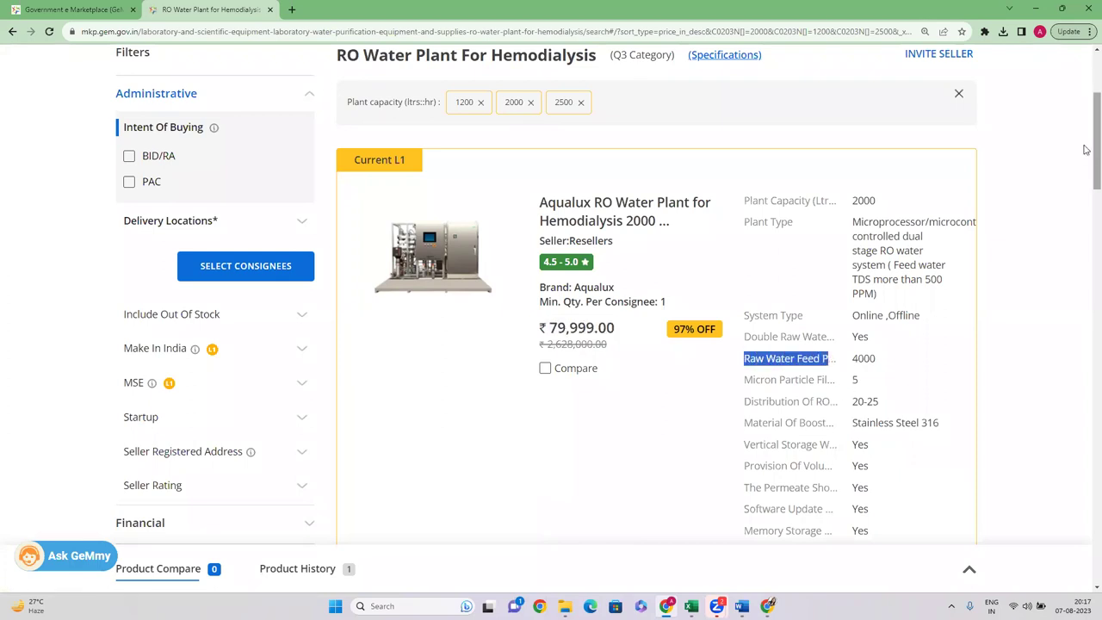
{"action": "scroll", "coordinate": [1085, 168], "scroll_direction": "down", "scroll_amount": 1}
{"action": "left_click_drag", "start_coordinate": [851, 316], "coordinate": [885, 316]}
Step: Show the Raw Water Feed Pump Capacity filter options
{"action": "left_click_drag", "start_coordinate": [1086, 170], "coordinate": [1087, 283]}
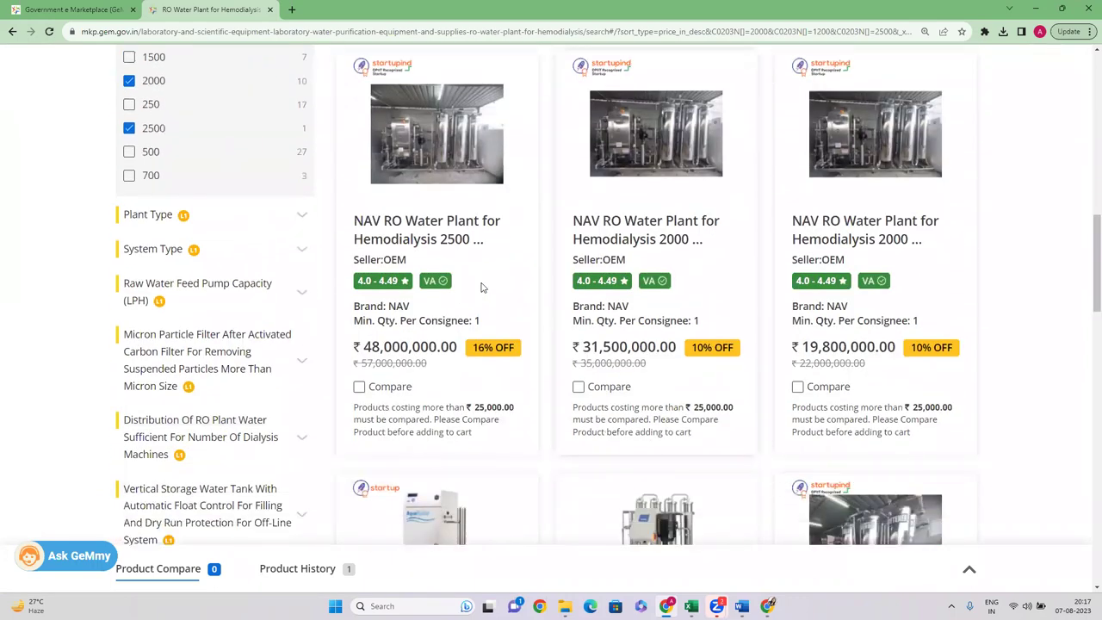
{"action": "left_click", "coordinate": [286, 294]}
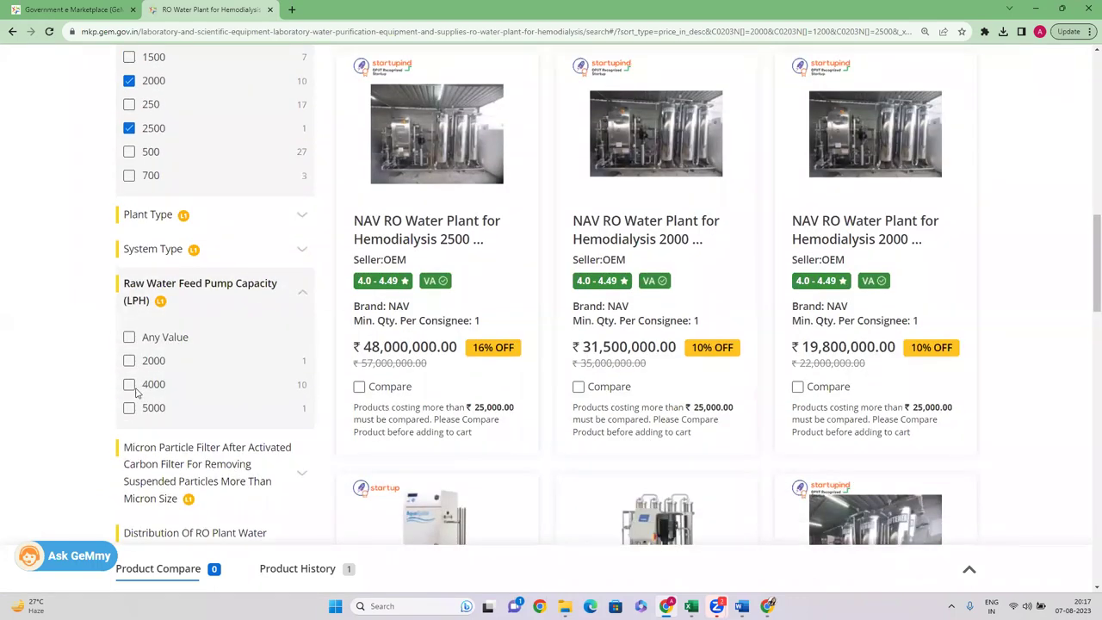
{"action": "mouse_move", "coordinate": [1087, 271]}
{"action": "left_mouse_down"}
{"action": "mouse_move", "coordinate": [1087, 183]}
{"action": "mouse_move", "coordinate": [1088, 291]}
{"action": "left_mouse_up"}
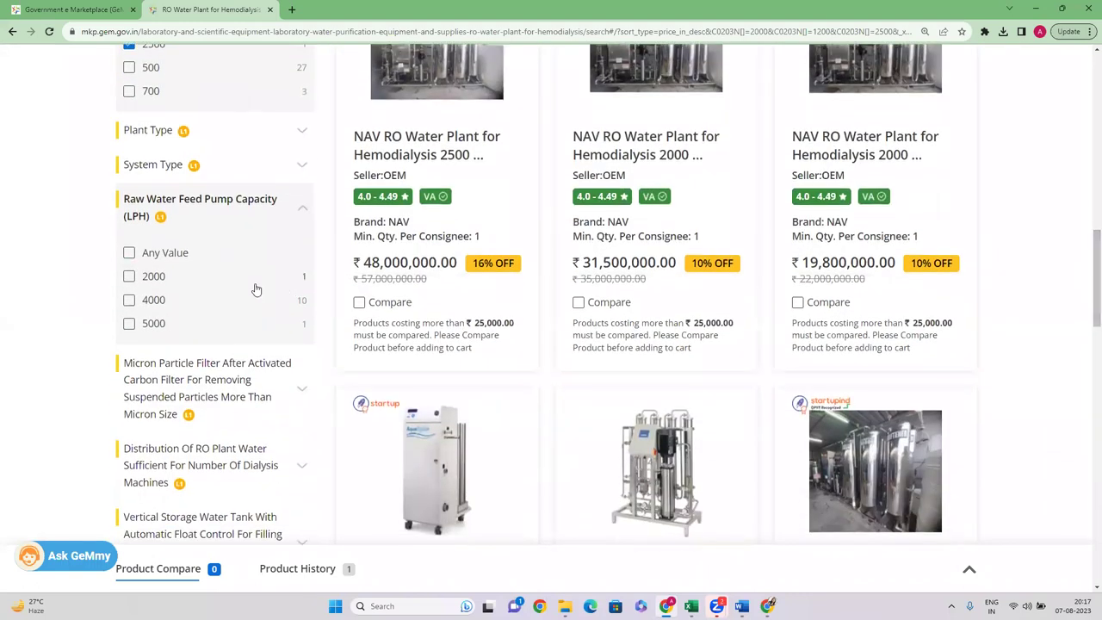
{"action": "scroll", "coordinate": [133, 345], "scroll_direction": "up", "scroll_amount": 1}
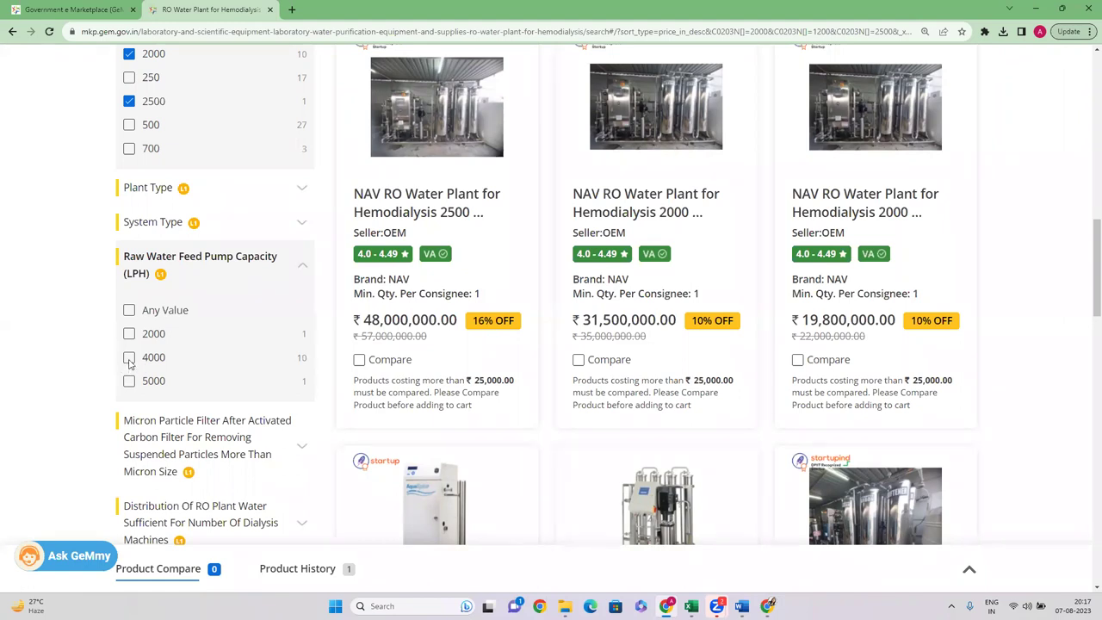
Step: Note the L1 plant's Micron Particle value and locate the Micron Particle filter on the page
{"action": "left_click", "coordinate": [191, 285]}
{"action": "left_click_drag", "start_coordinate": [1087, 263], "coordinate": [1085, 174]}
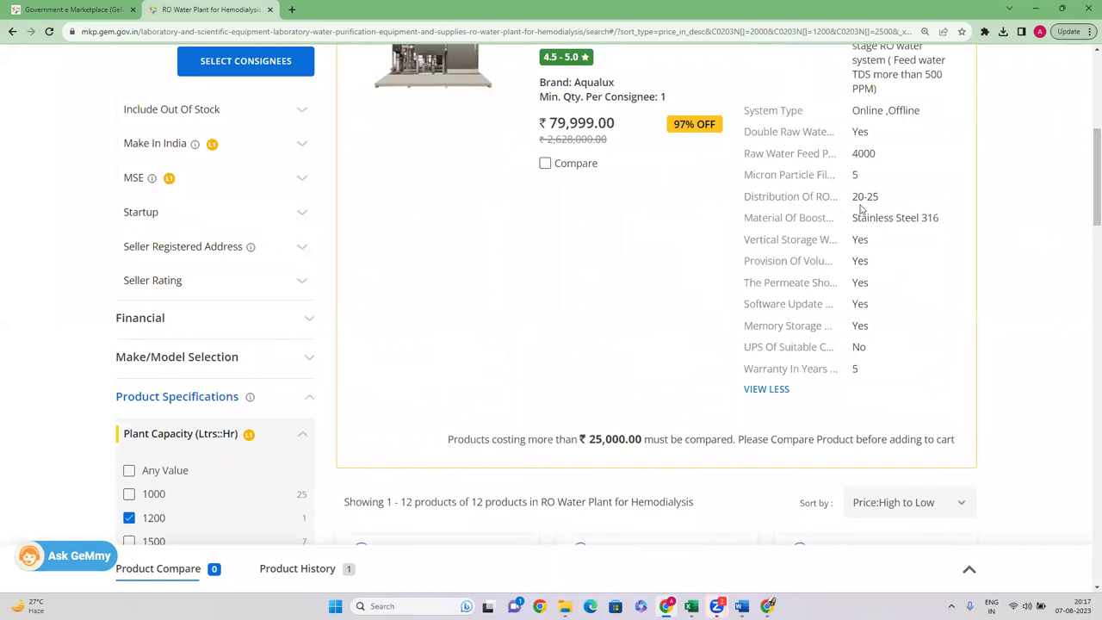
{"action": "left_click_drag", "start_coordinate": [776, 175], "coordinate": [799, 176]}
{"action": "double_click", "coordinate": [854, 176]}
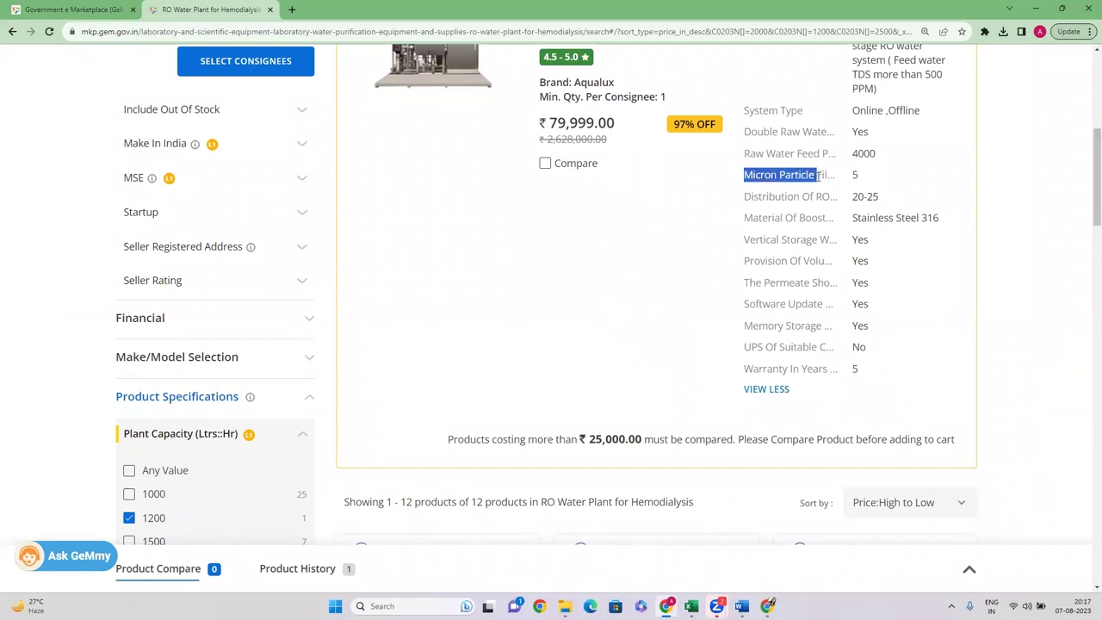
{"action": "key", "text": "ctrl+f"}
{"action": "key", "text": "Return"}
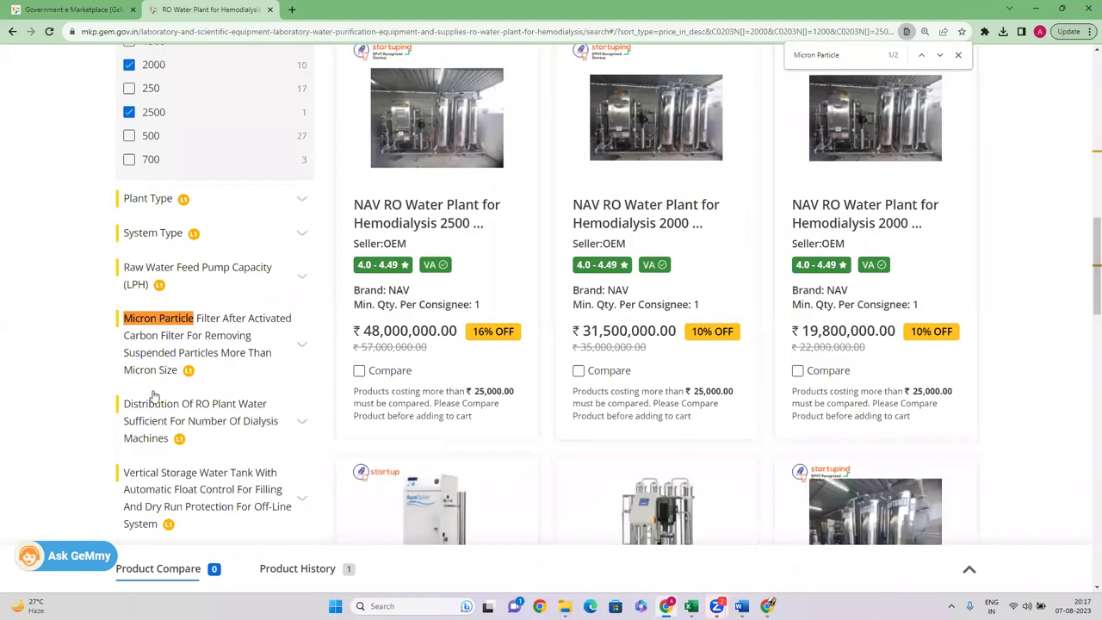
Step: Expand the Micron Particle, Raw Water Feed Pump Capacity and System Type filters against the L1's System Type
{"action": "left_click", "coordinate": [214, 336]}
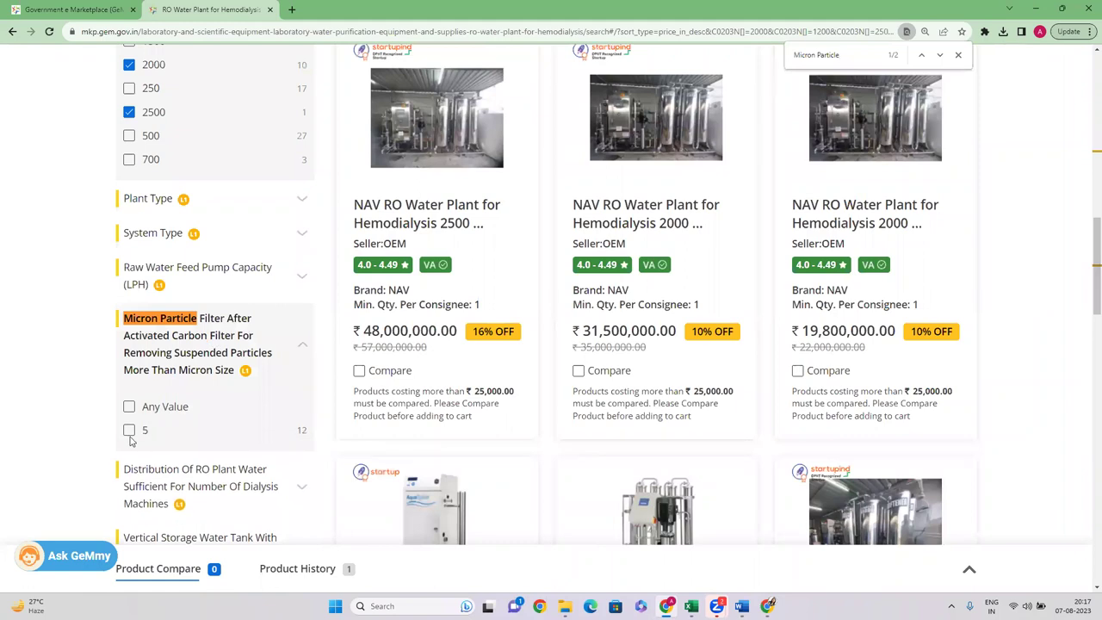
{"action": "left_click", "coordinate": [201, 284]}
{"action": "scroll", "coordinate": [215, 301], "scroll_direction": "down", "scroll_amount": 1}
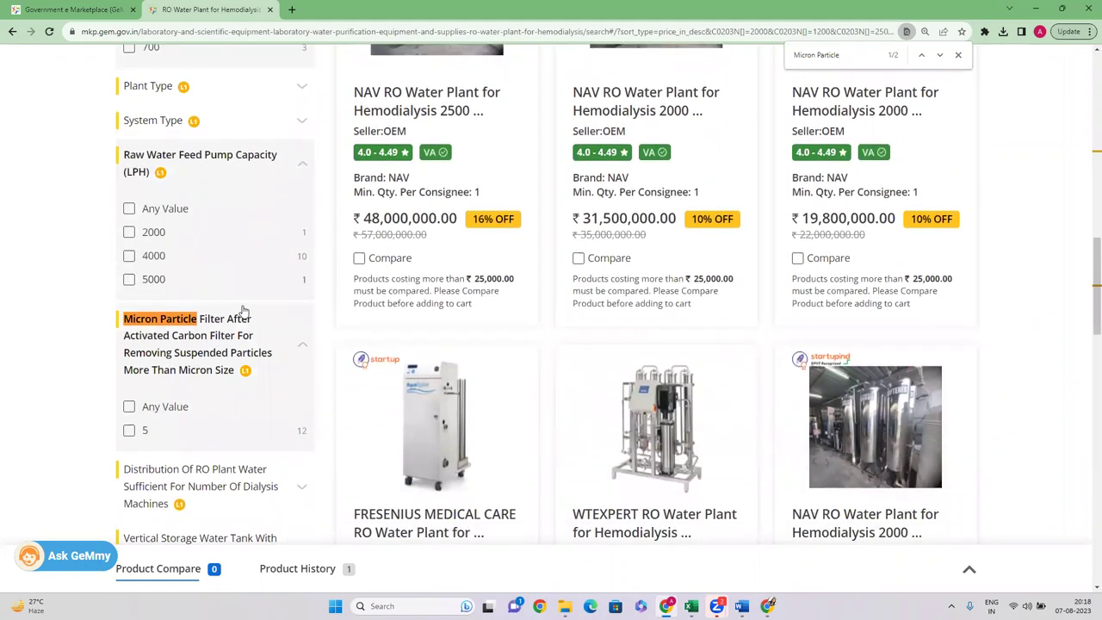
{"action": "scroll", "coordinate": [232, 318], "scroll_direction": "up", "scroll_amount": 2}
{"action": "left_click", "coordinate": [204, 294]}
{"action": "scroll", "coordinate": [211, 344], "scroll_direction": "down", "scroll_amount": 1}
{"action": "scroll", "coordinate": [219, 413], "scroll_direction": "up", "scroll_amount": 2}
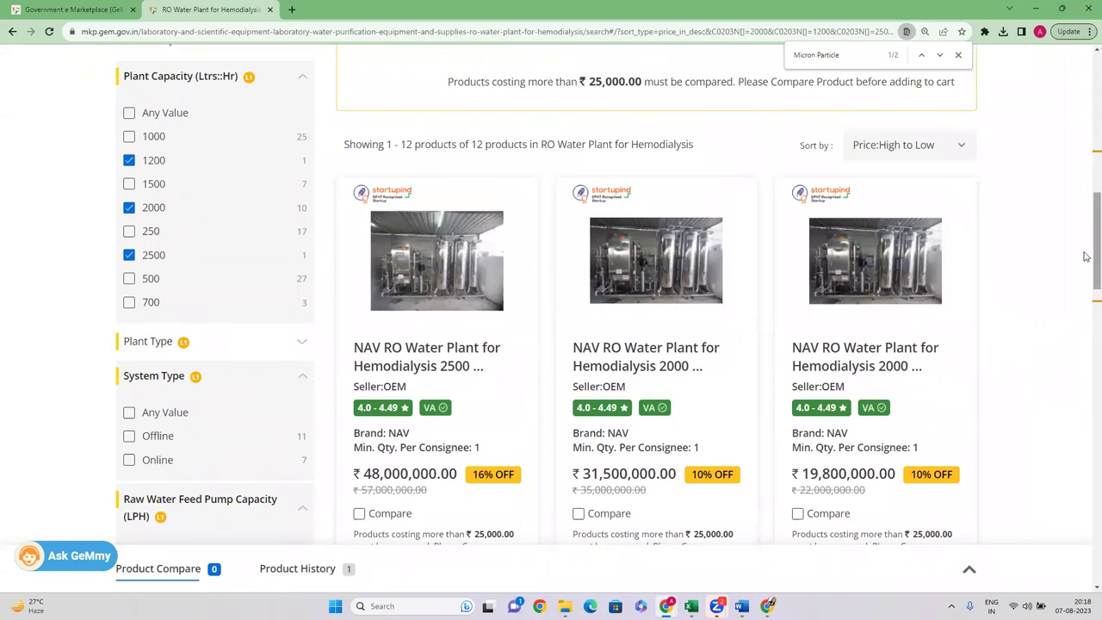
{"action": "left_click_drag", "start_coordinate": [1096, 253], "coordinate": [1086, 198]}
{"action": "left_click_drag", "start_coordinate": [862, 81], "coordinate": [918, 80]}
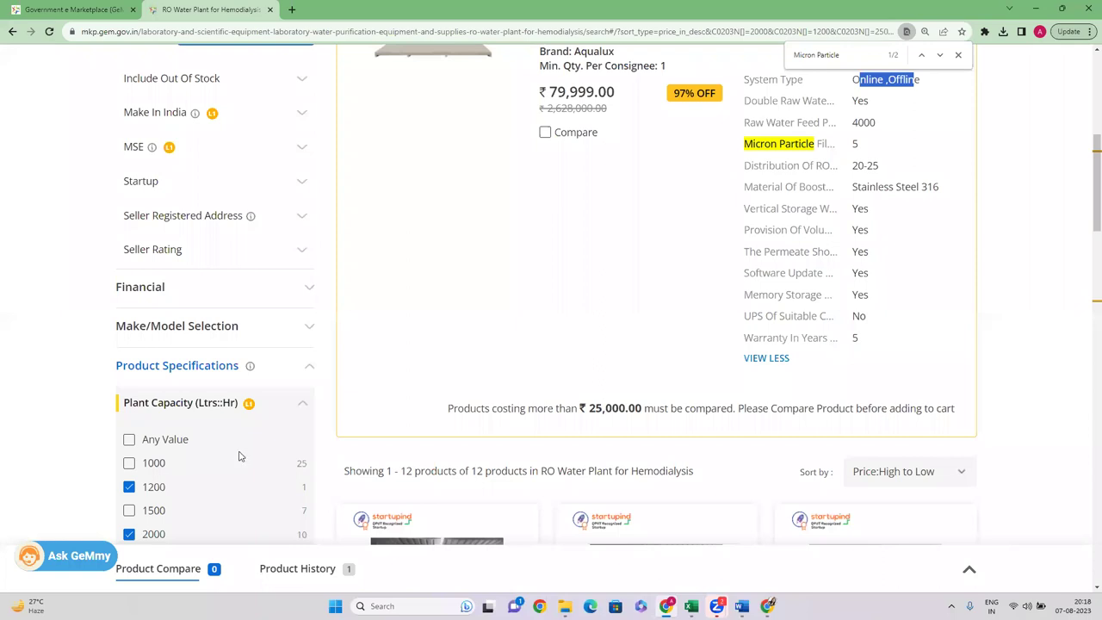
{"action": "scroll", "coordinate": [492, 188], "scroll_direction": "up", "scroll_amount": 1}
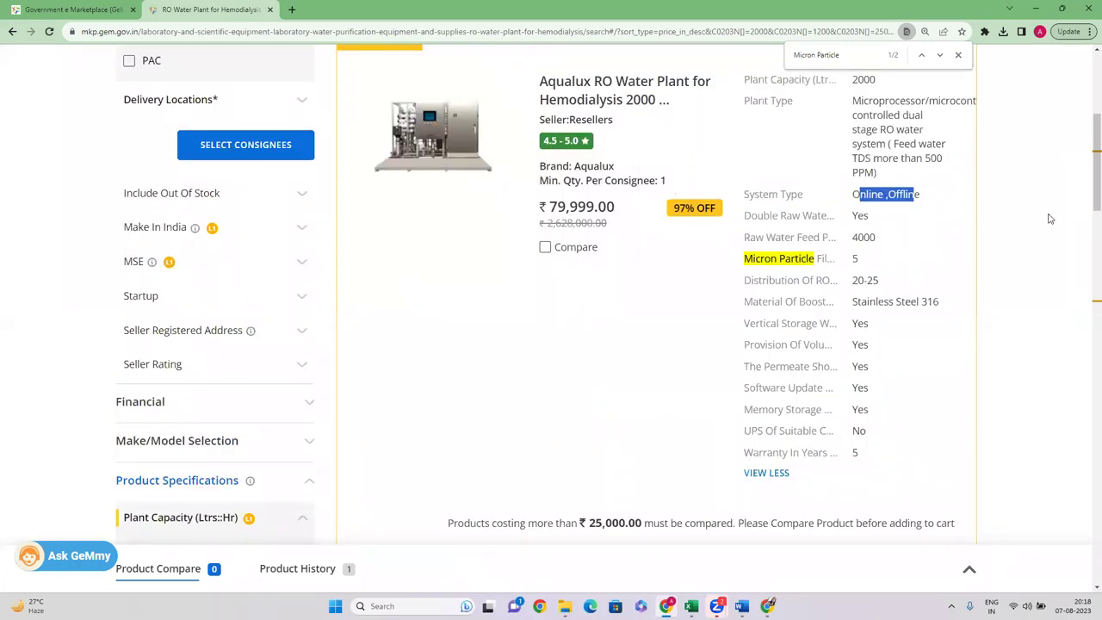
{"action": "scroll", "coordinate": [1049, 219], "scroll_direction": "down", "scroll_amount": 4}
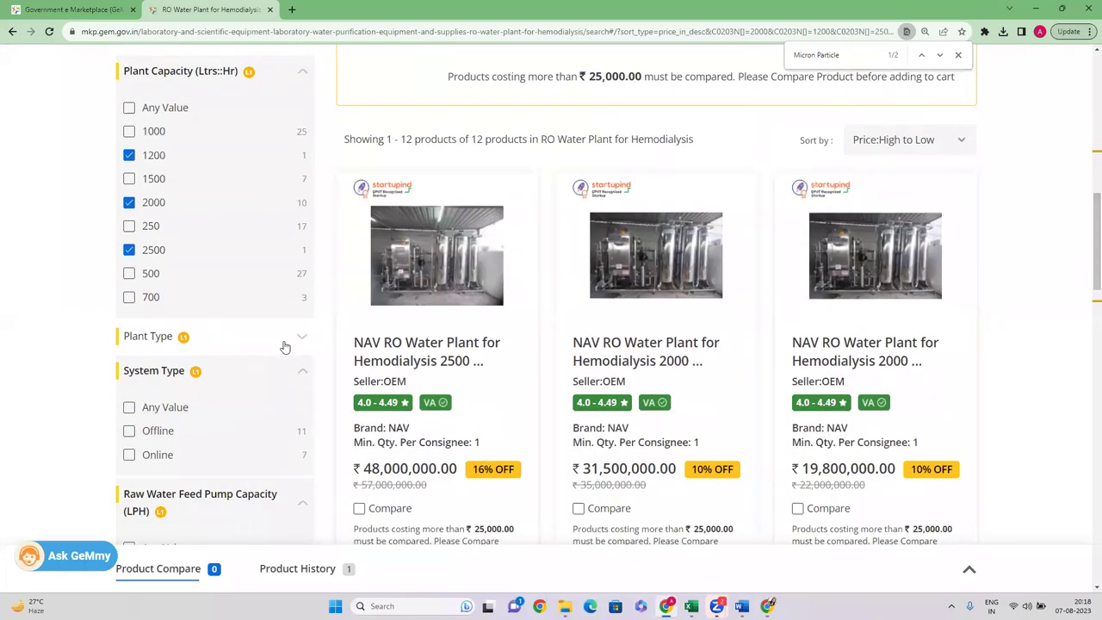
Step: Expand Plant Type, check the L1's dual stage RO, and filter to single-stage RO plants
{"action": "left_click", "coordinate": [302, 337]}
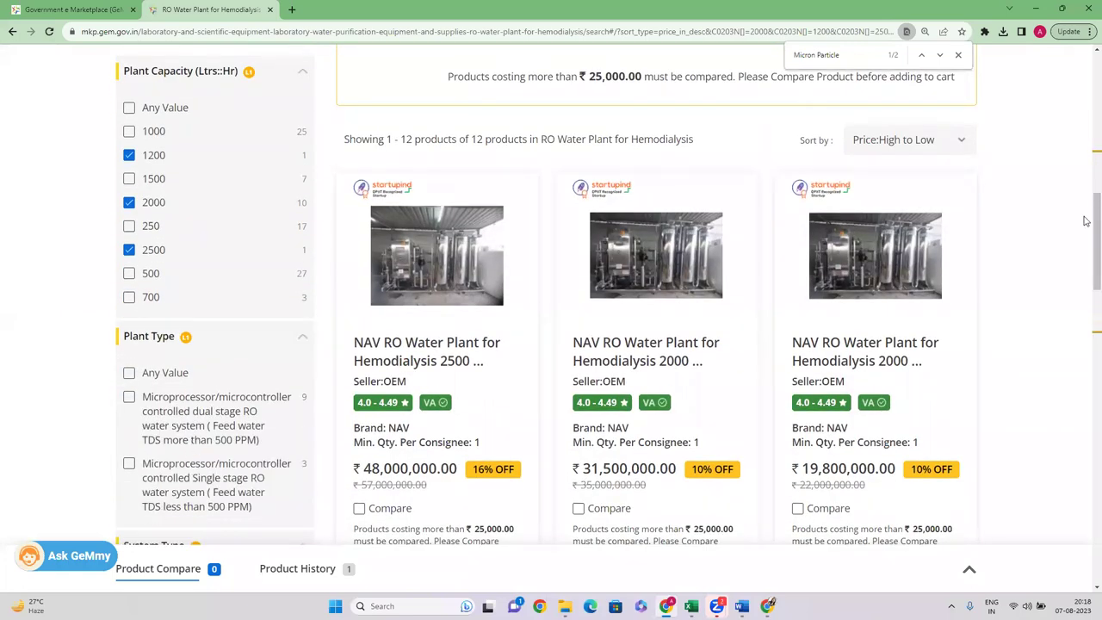
{"action": "scroll", "coordinate": [1086, 221], "scroll_direction": "up", "scroll_amount": 4}
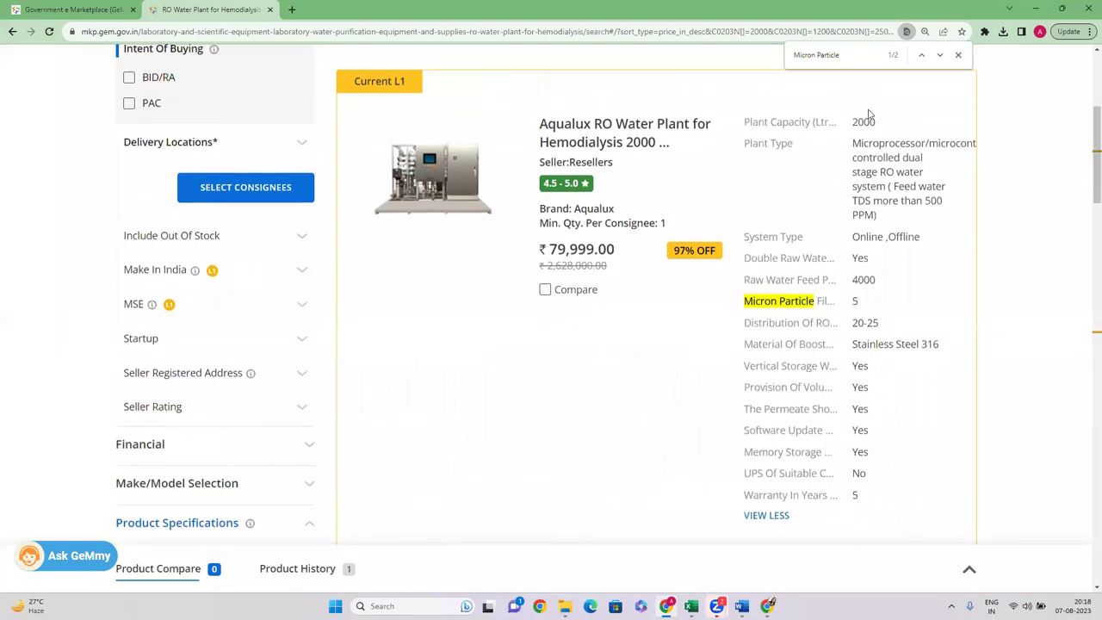
{"action": "left_click_drag", "start_coordinate": [854, 146], "coordinate": [924, 146]}
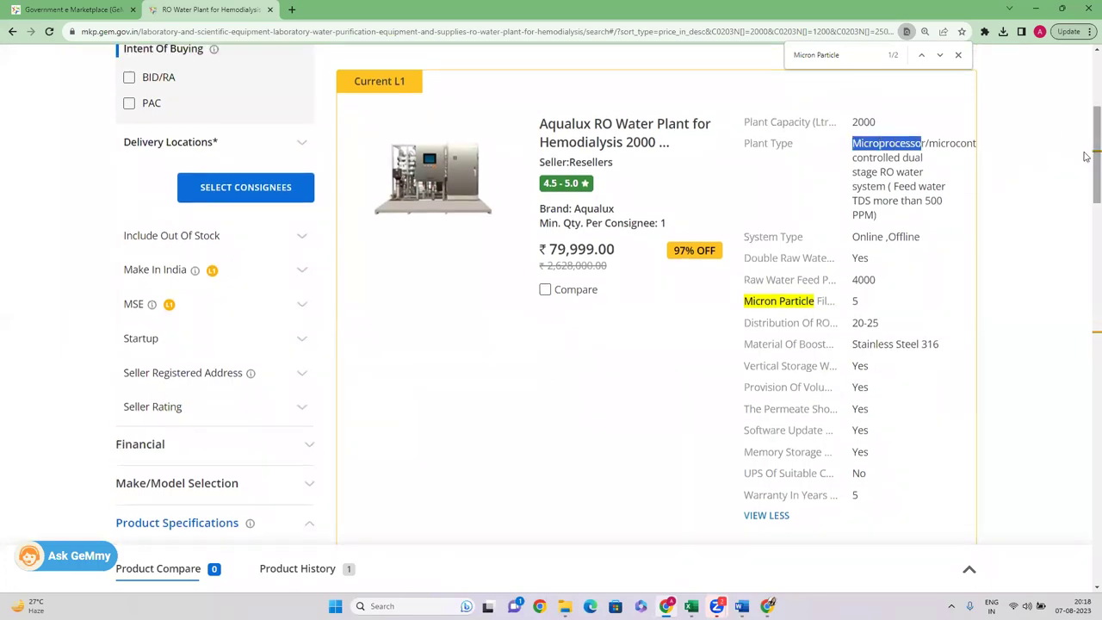
{"action": "scroll", "coordinate": [1086, 193], "scroll_direction": "down", "scroll_amount": 2}
{"action": "scroll", "coordinate": [1085, 193], "scroll_direction": "down", "scroll_amount": 4}
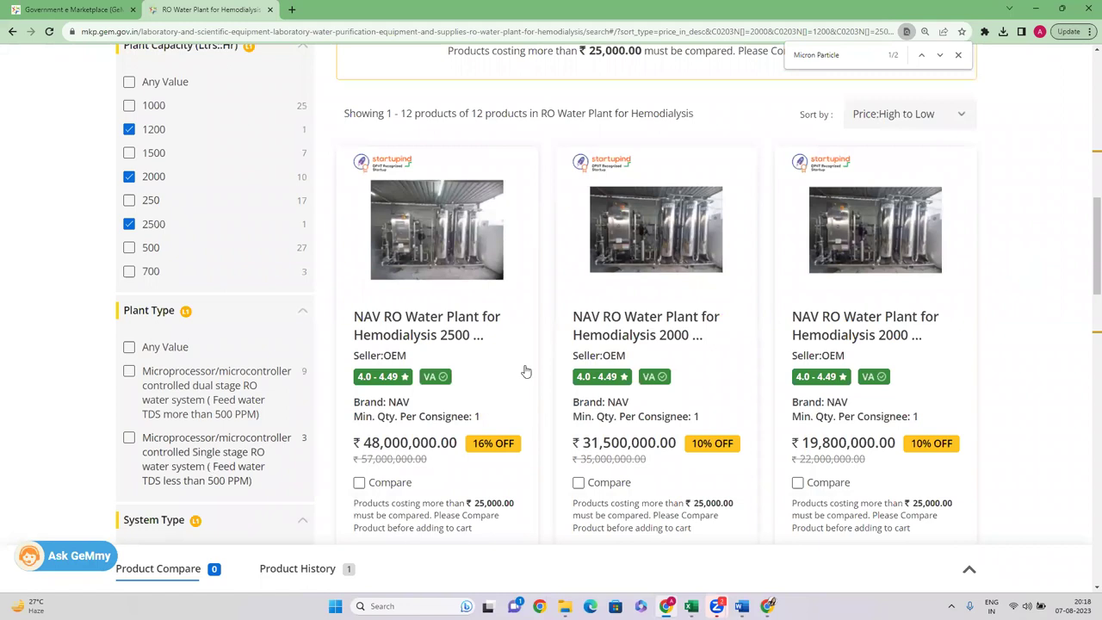
{"action": "left_click_drag", "start_coordinate": [1090, 255], "coordinate": [1090, 165]}
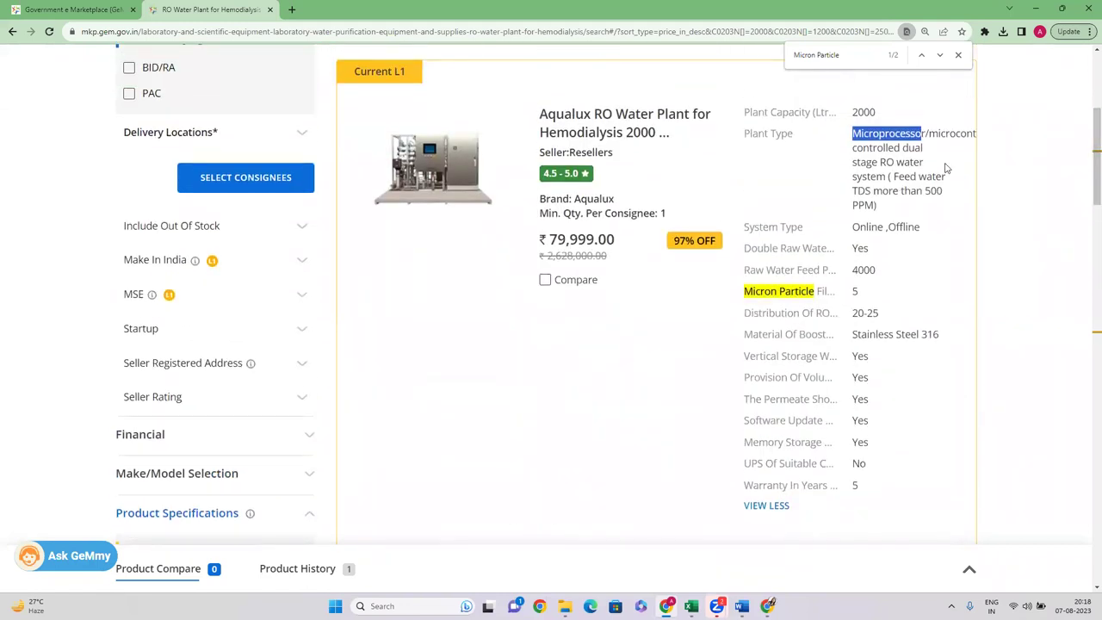
{"action": "left_click_drag", "start_coordinate": [901, 149], "coordinate": [896, 162]}
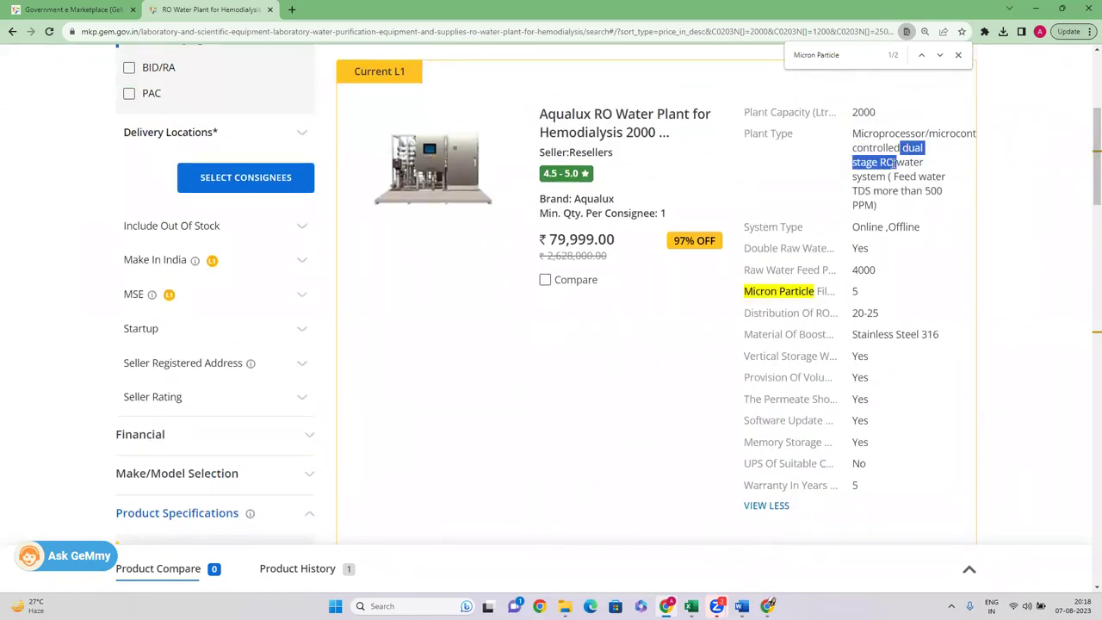
{"action": "left_click_drag", "start_coordinate": [1087, 161], "coordinate": [1091, 263]}
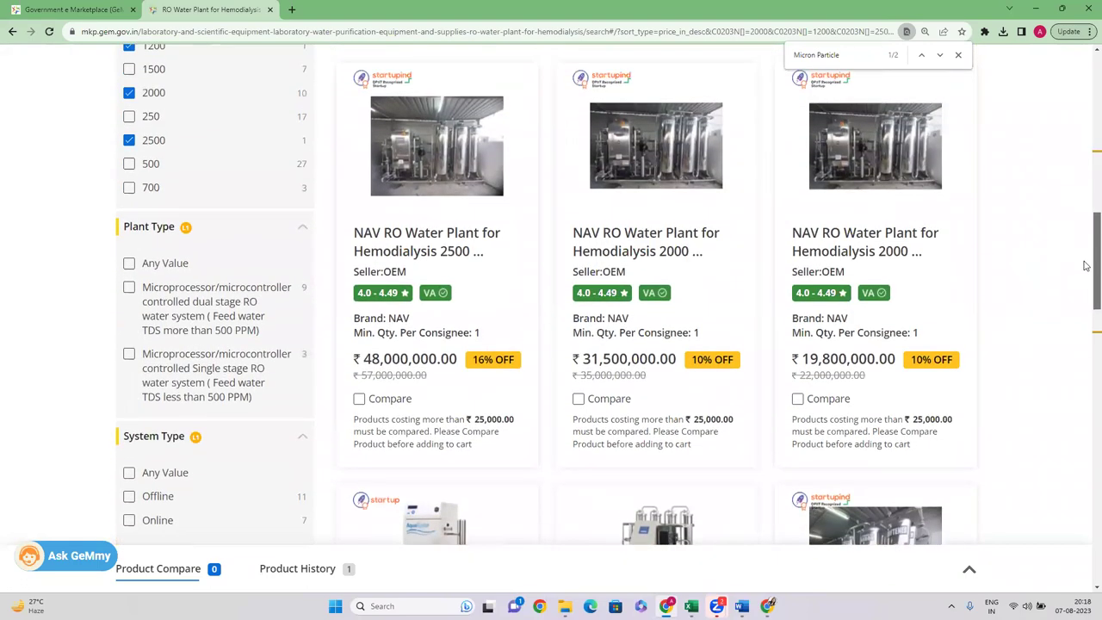
{"action": "left_click", "coordinate": [128, 356]}
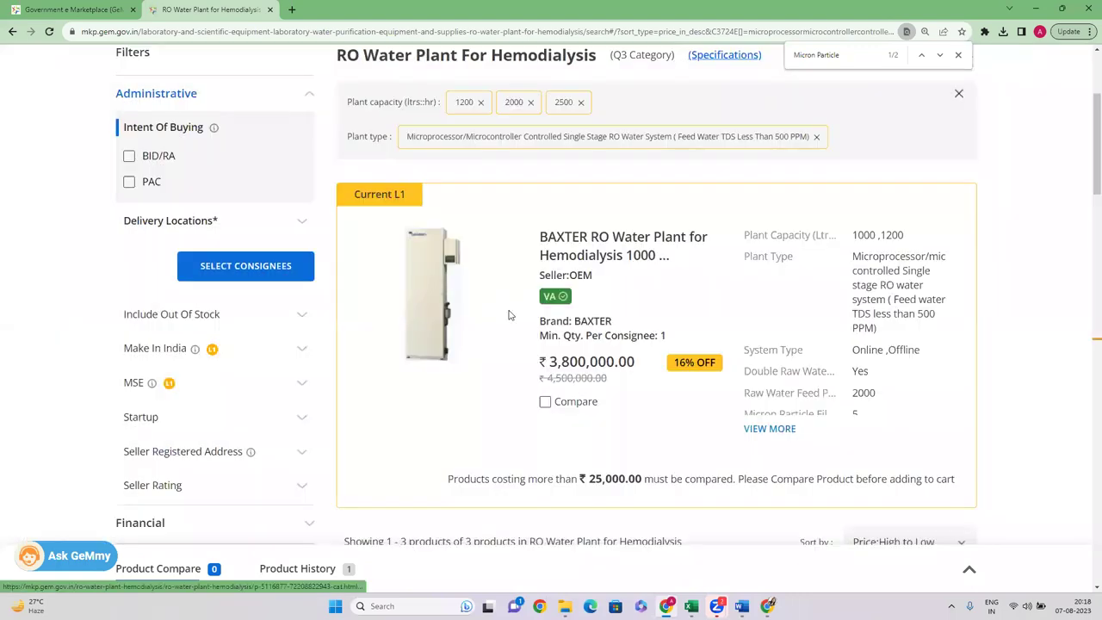
Step: Note BAXTER as the OEM seller and open the FRESENIUS MEDICAL CARE product page in a new tab
{"action": "left_click_drag", "start_coordinate": [1087, 163], "coordinate": [1086, 252]}
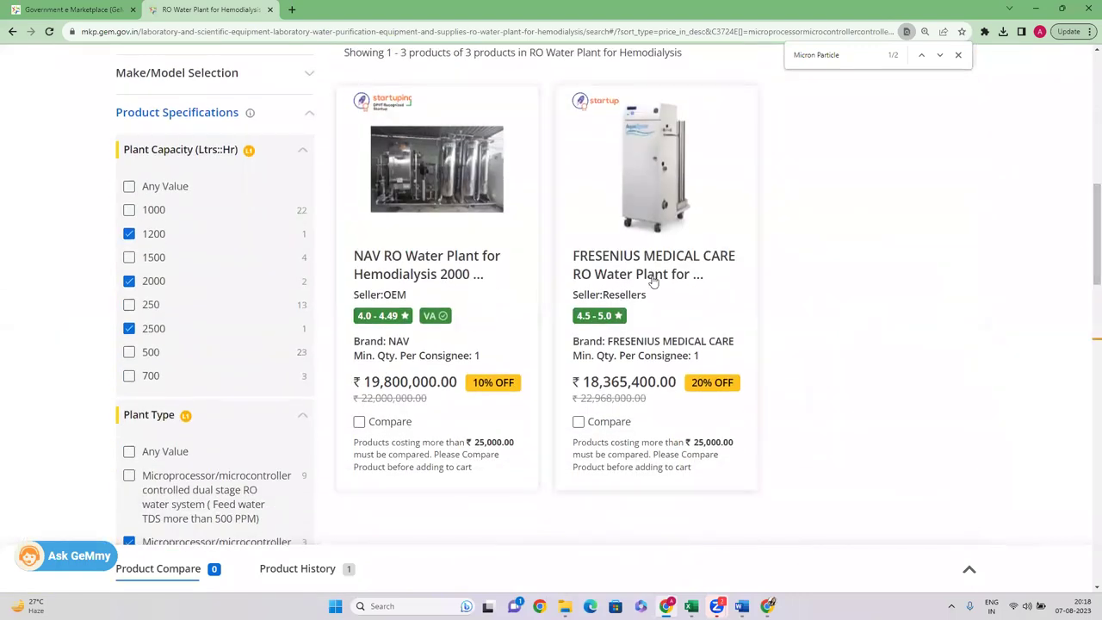
{"action": "scroll", "coordinate": [622, 191], "scroll_direction": "up", "scroll_amount": 4}
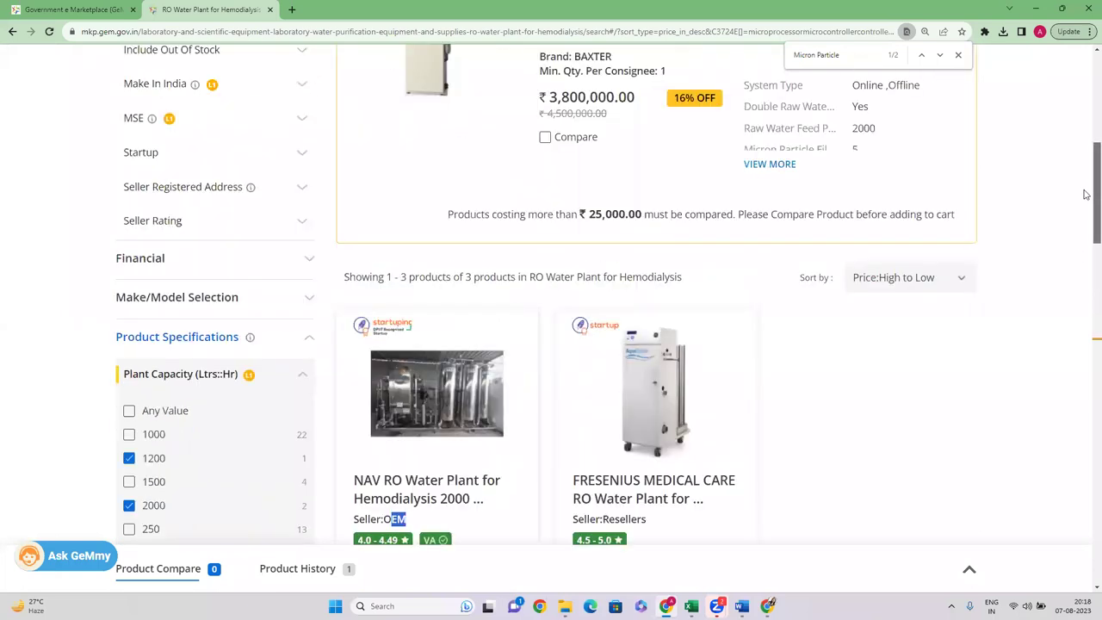
{"action": "double_click", "coordinate": [581, 140]}
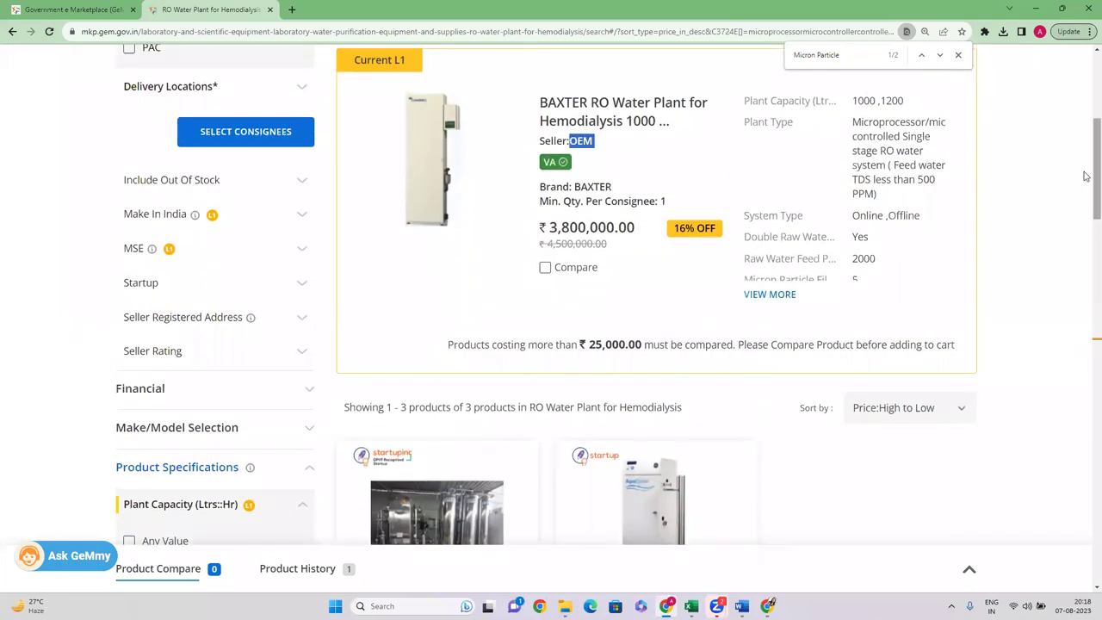
{"action": "scroll", "coordinate": [784, 309], "scroll_direction": "down", "scroll_amount": 4}
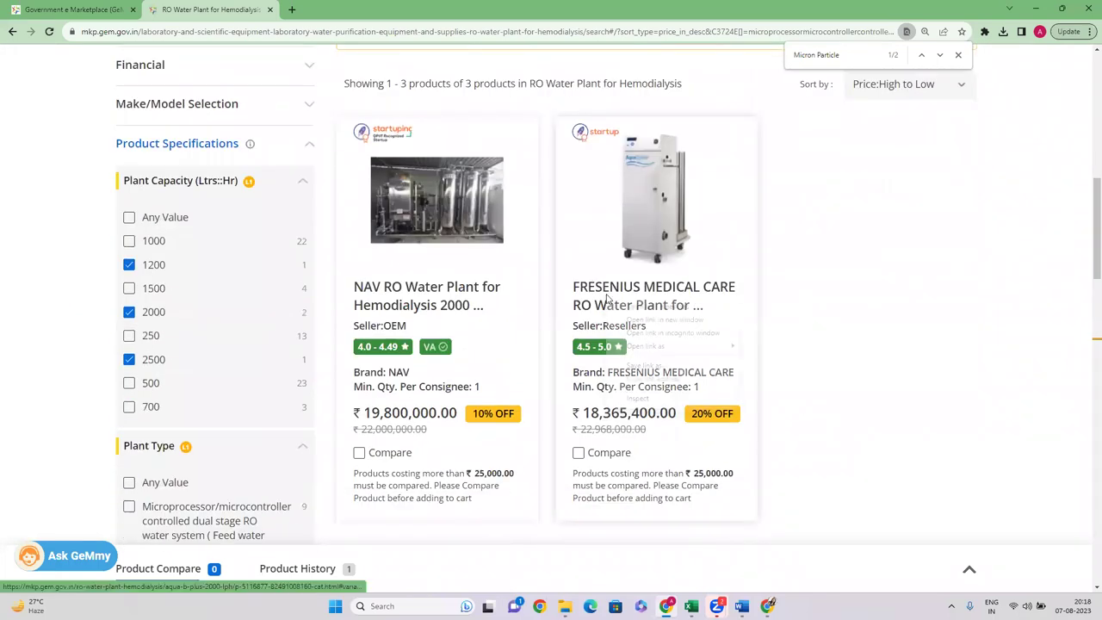
{"action": "right_click", "coordinate": [623, 301]}
{"action": "left_click", "coordinate": [650, 308]}
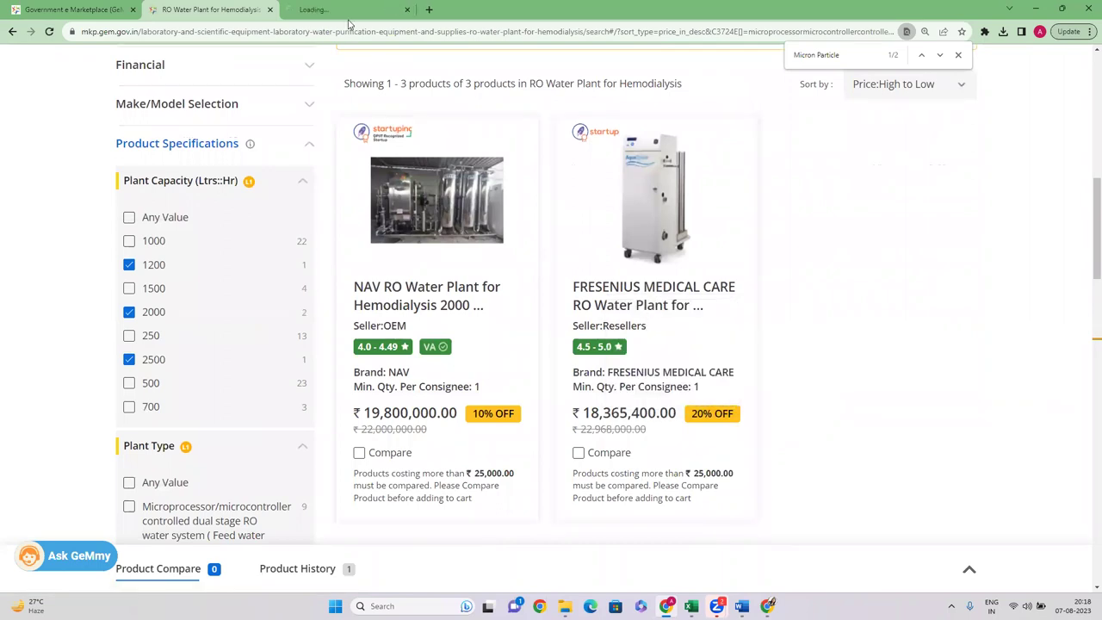
Step: Skim the FRESENIUS product page, close it, and scroll back through the filtered RO plant results
{"action": "key", "text": "ctrl+Tab"}
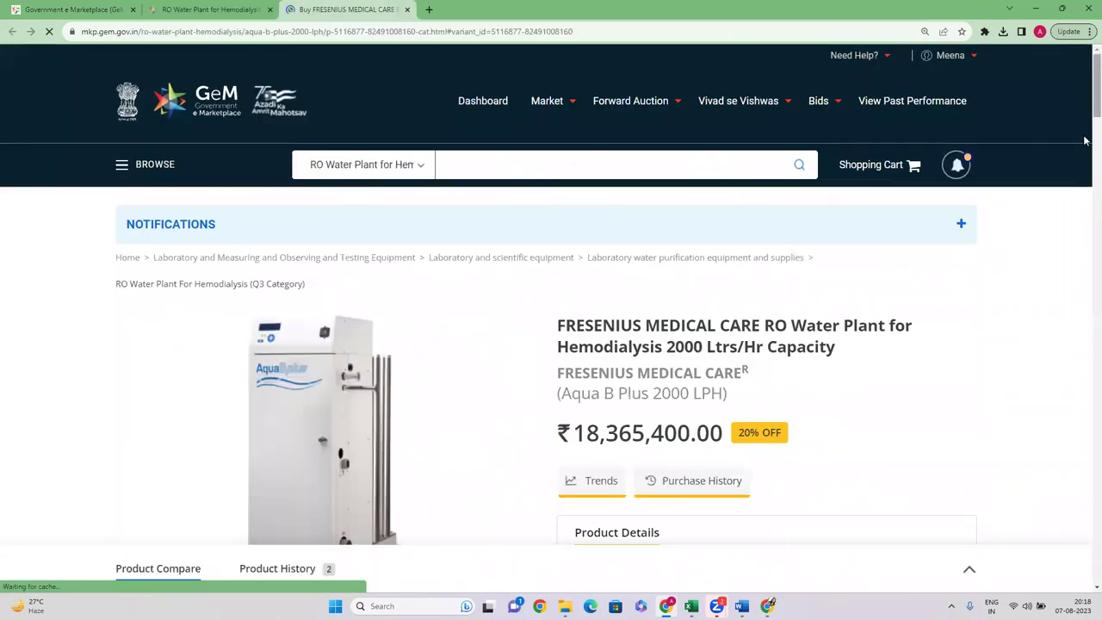
{"action": "scroll", "coordinate": [1087, 138], "scroll_direction": "down", "scroll_amount": 5}
{"action": "scroll", "coordinate": [1087, 138], "scroll_direction": "up", "scroll_amount": 5}
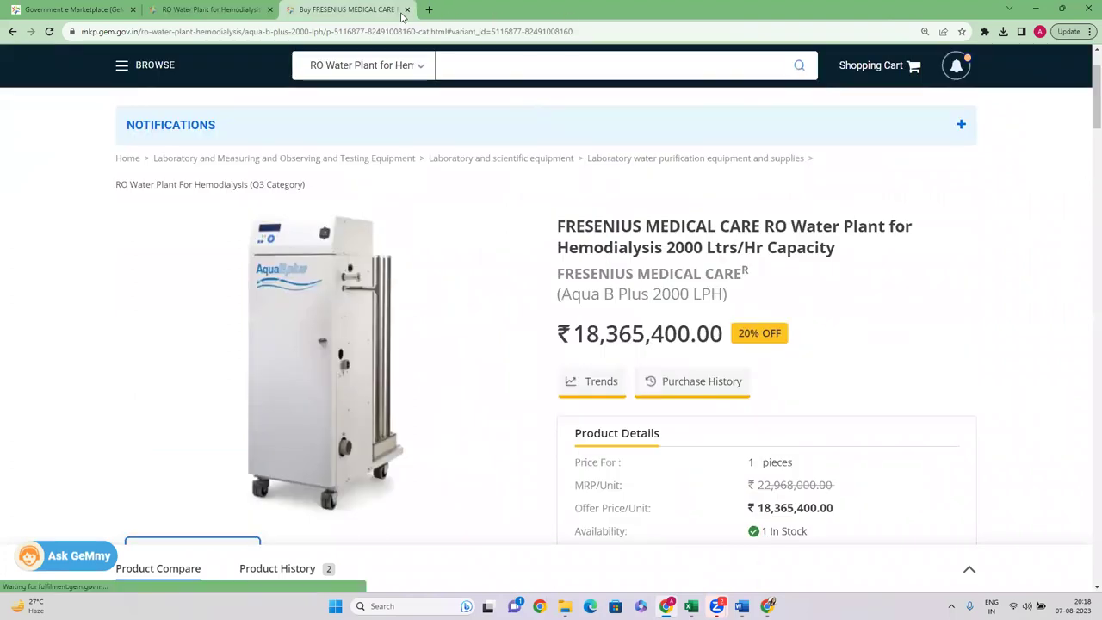
{"action": "key", "text": "ctrl+w"}
{"action": "scroll", "coordinate": [1087, 217], "scroll_direction": "up", "scroll_amount": 4}
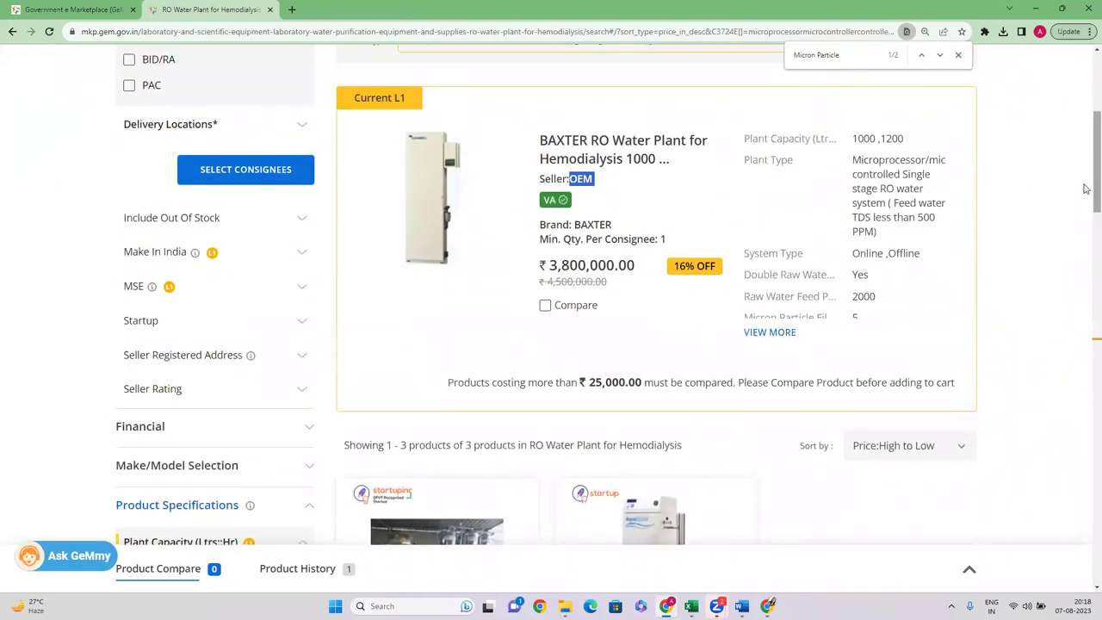
{"action": "left_click_drag", "start_coordinate": [1086, 176], "coordinate": [1086, 223]}
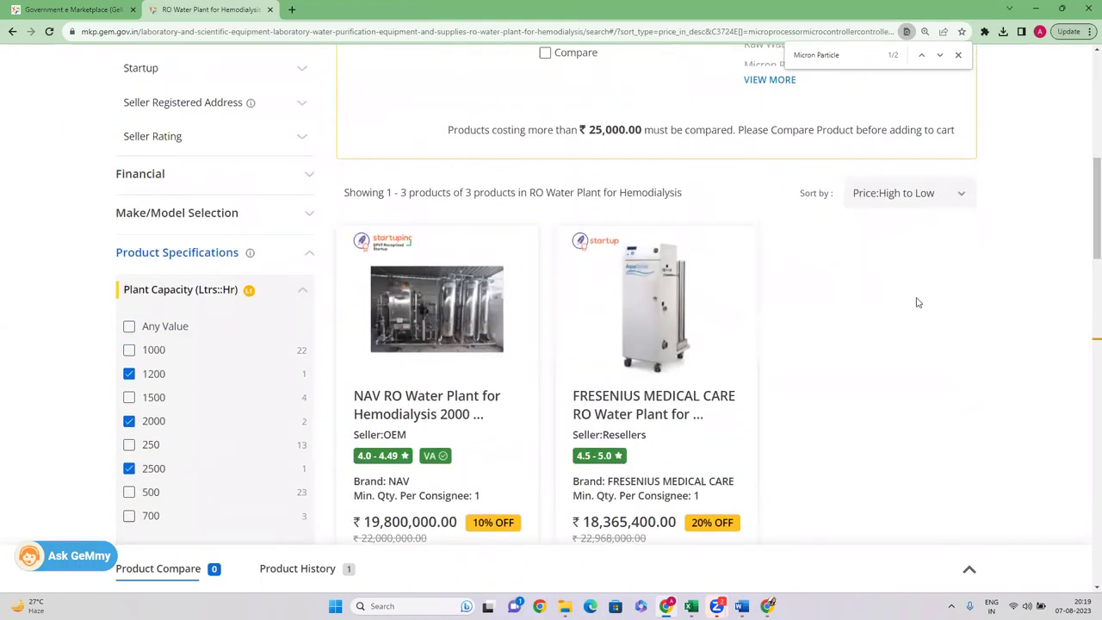
{"action": "scroll", "coordinate": [623, 222], "scroll_direction": "up", "scroll_amount": 3}
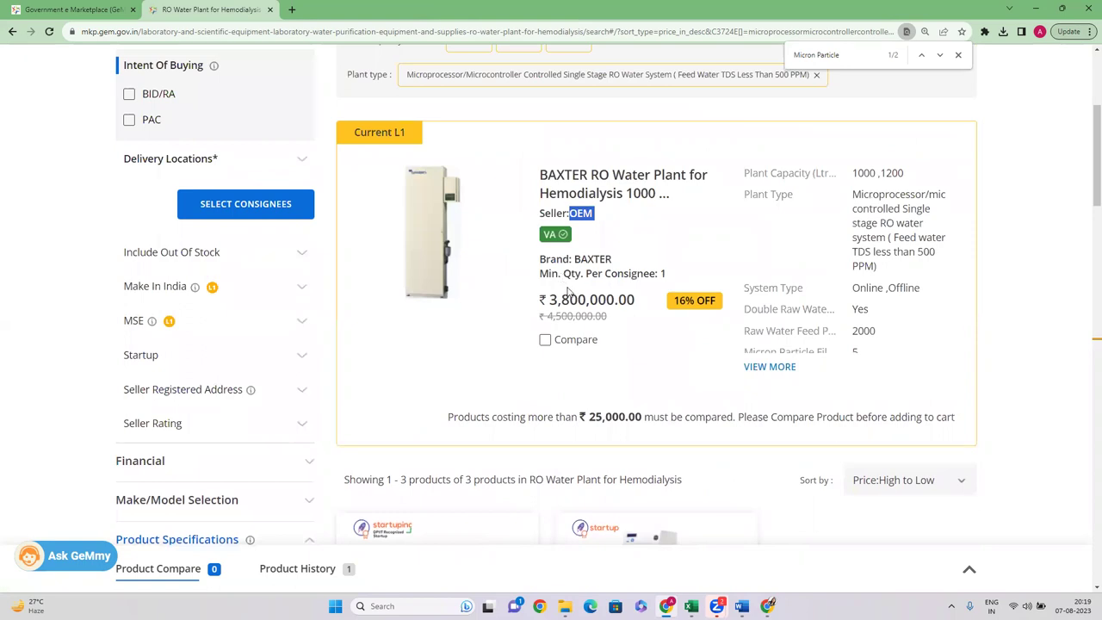
{"action": "left_click_drag", "start_coordinate": [1088, 202], "coordinate": [1085, 256]}
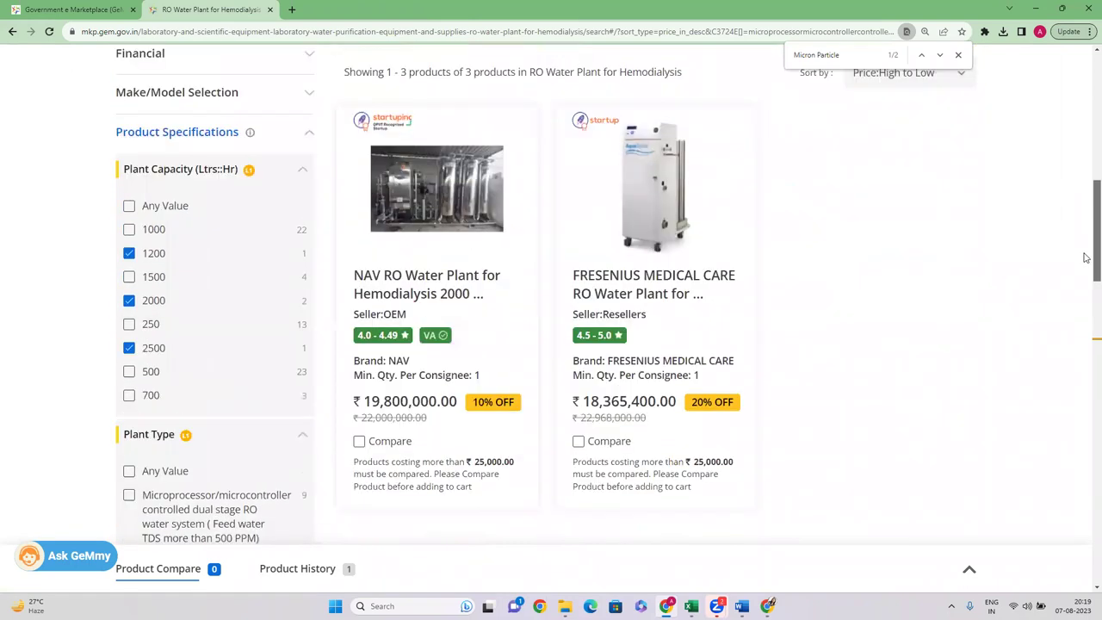
{"action": "scroll", "coordinate": [183, 354], "scroll_direction": "up", "scroll_amount": 1}
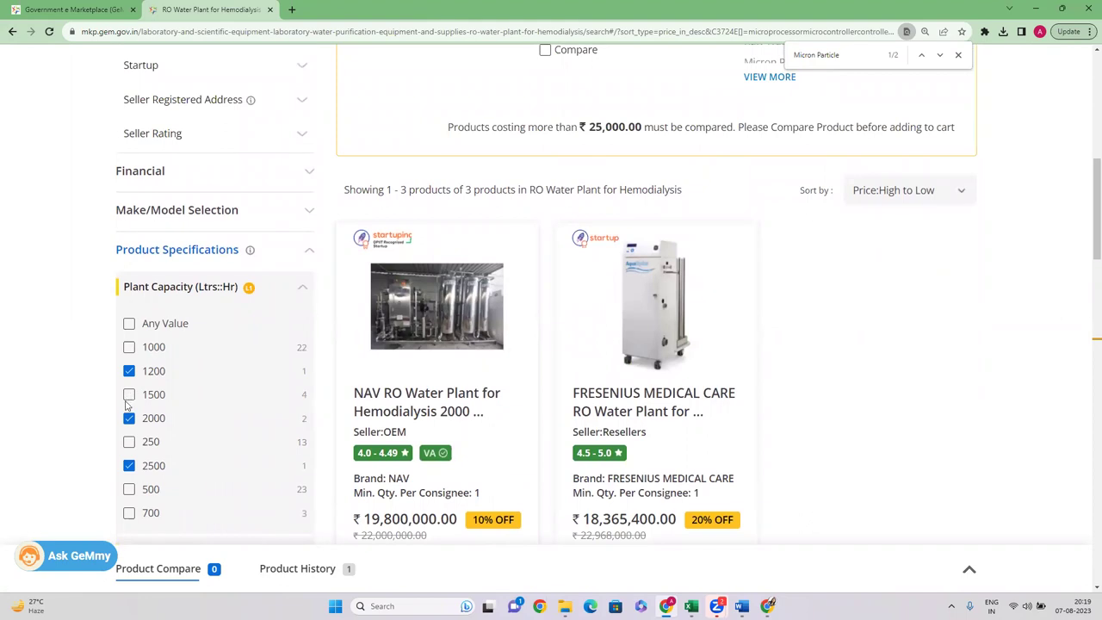
Step: Add 1500 to the plant capacity filter and briefly preview a Nipro listing in a new tab
{"action": "left_click", "coordinate": [129, 395]}
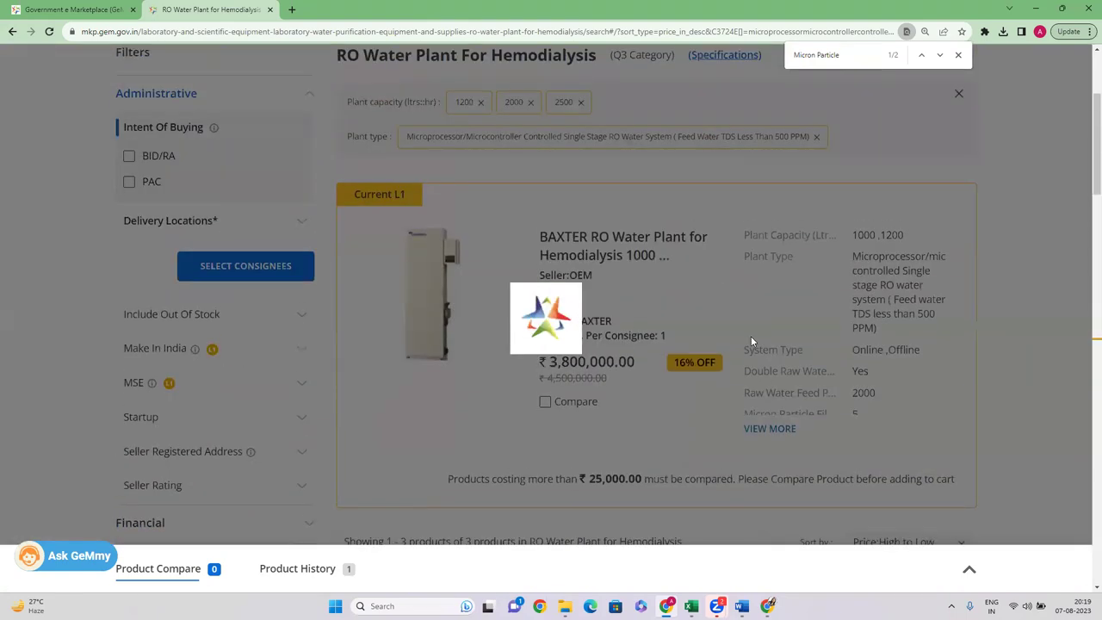
{"action": "left_click_drag", "start_coordinate": [1086, 170], "coordinate": [1086, 337]}
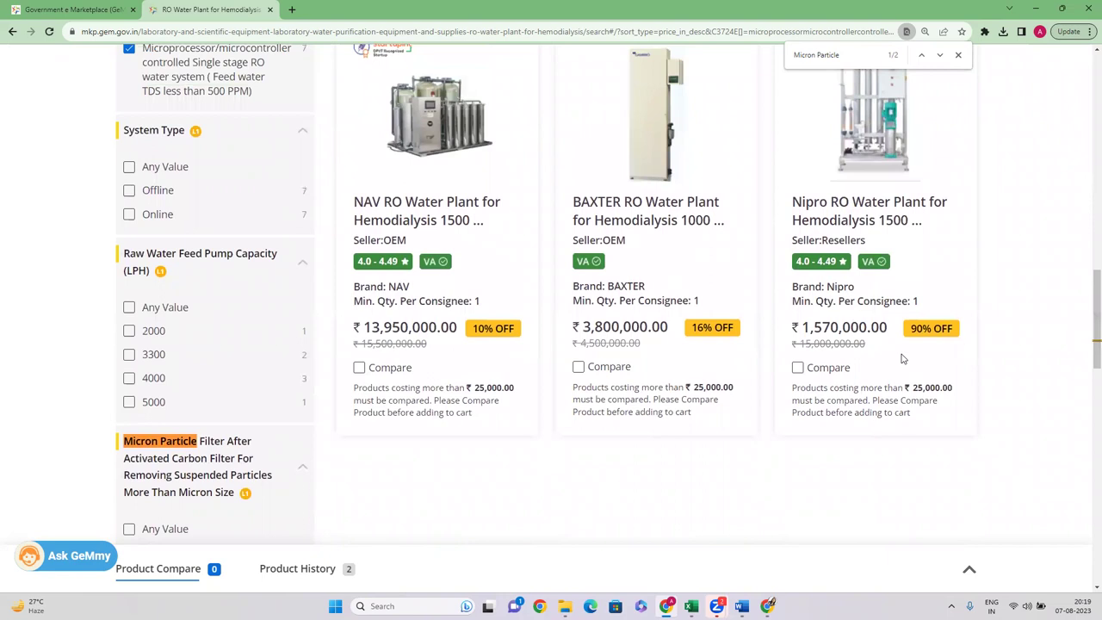
{"action": "right_click", "coordinate": [835, 204]}
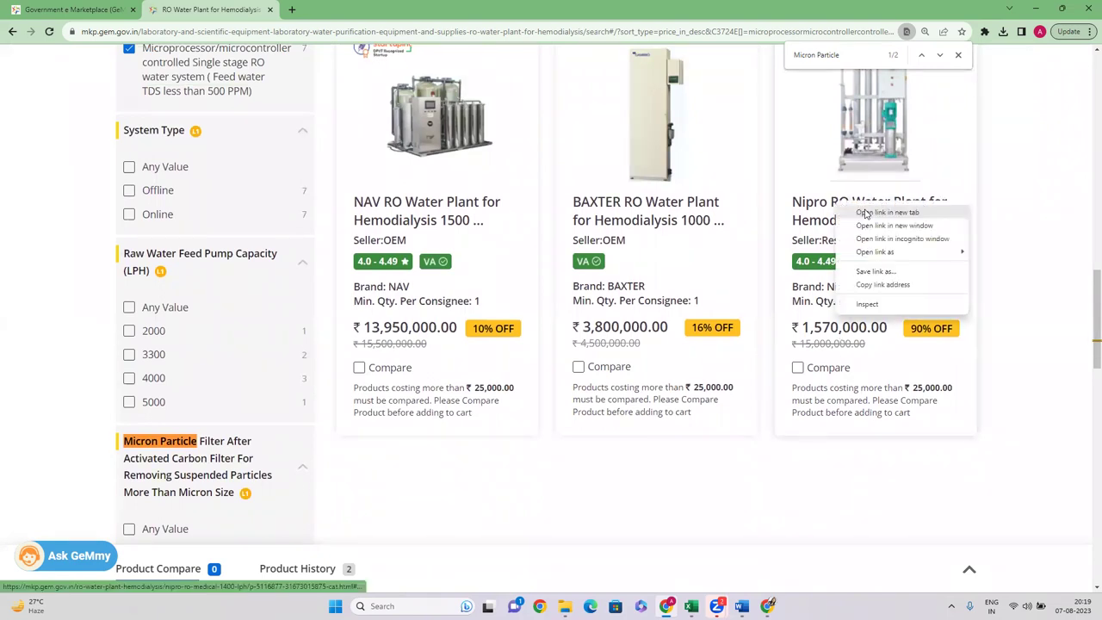
{"action": "left_click", "coordinate": [868, 214]}
{"action": "left_click", "coordinate": [366, 10]}
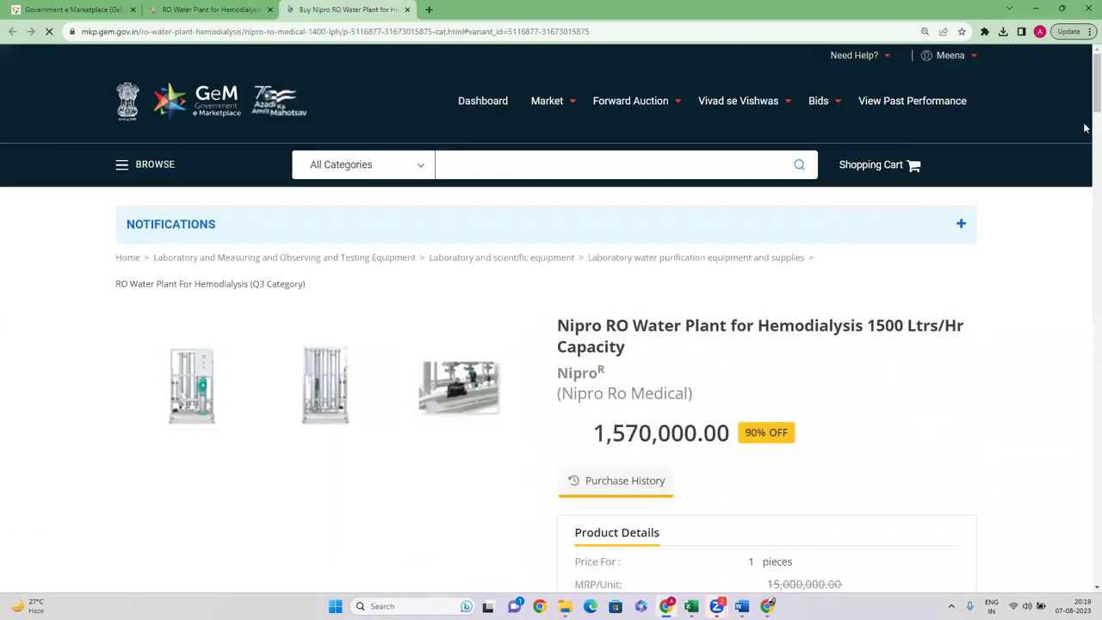
{"action": "scroll", "coordinate": [1085, 142], "scroll_direction": "down", "scroll_amount": 5}
{"action": "scroll", "coordinate": [1086, 145], "scroll_direction": "down", "scroll_amount": 1}
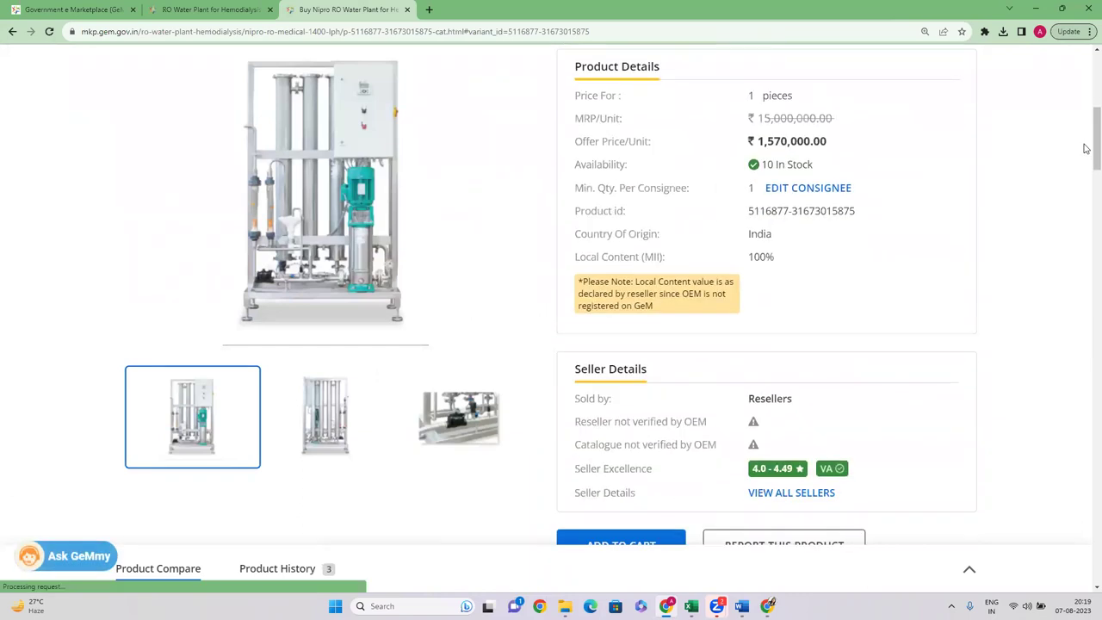
{"action": "left_click", "coordinate": [407, 10]}
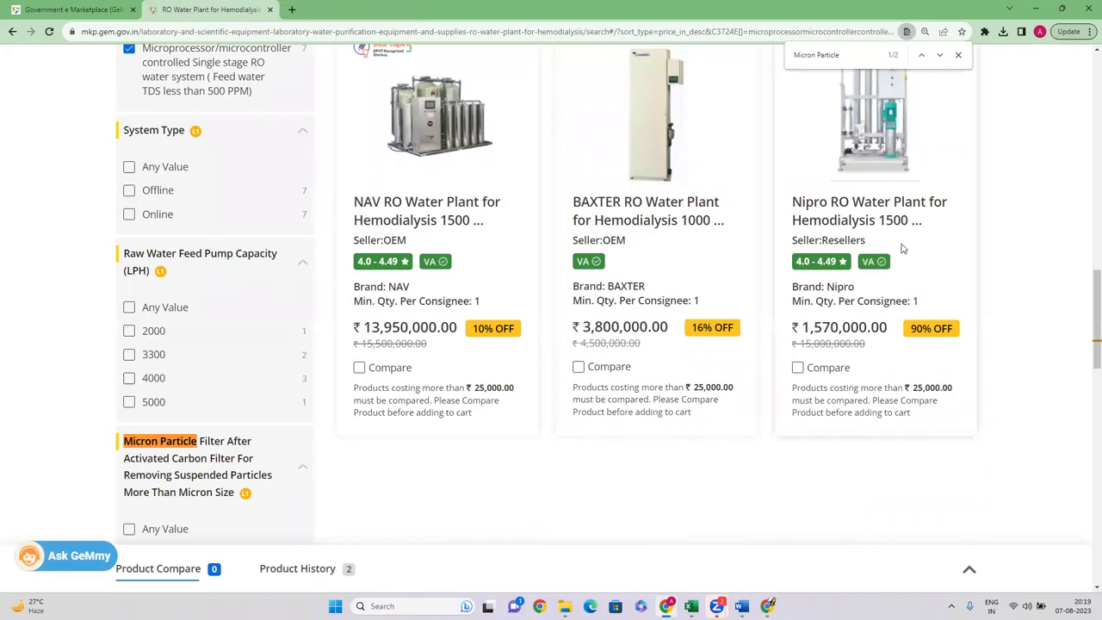
Step: Note the L1 price 24,950.00, then open the Nipro 1500 Ltrs/Hr page and expand its specifications
{"action": "scroll", "coordinate": [897, 222], "scroll_direction": "up", "scroll_amount": 12}
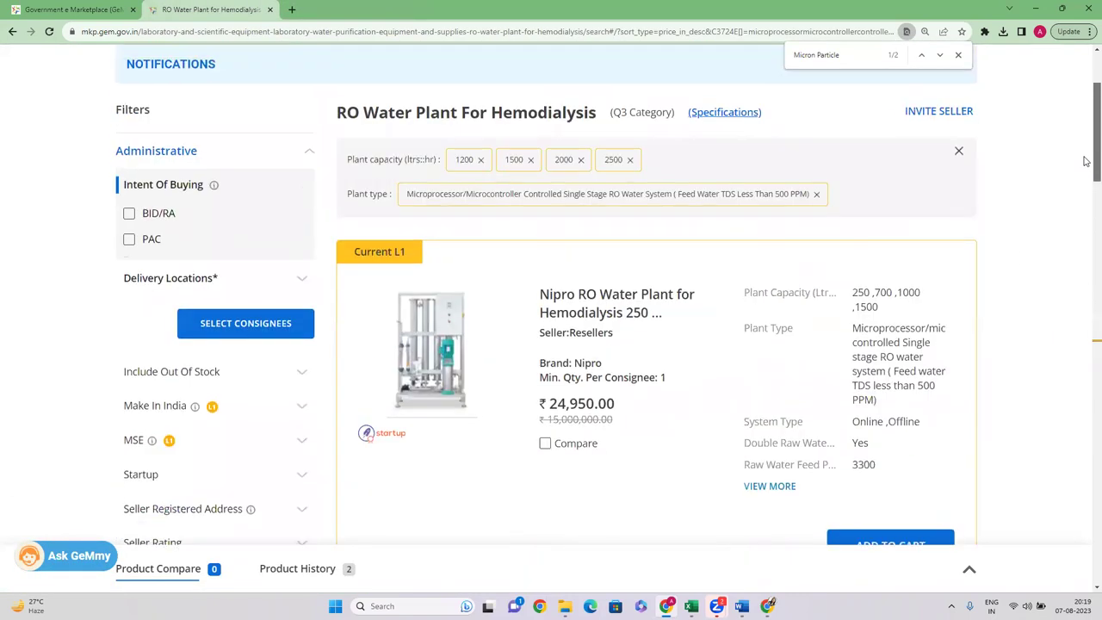
{"action": "scroll", "coordinate": [588, 281], "scroll_direction": "down", "scroll_amount": 2}
{"action": "left_click_drag", "start_coordinate": [549, 264], "coordinate": [617, 263]}
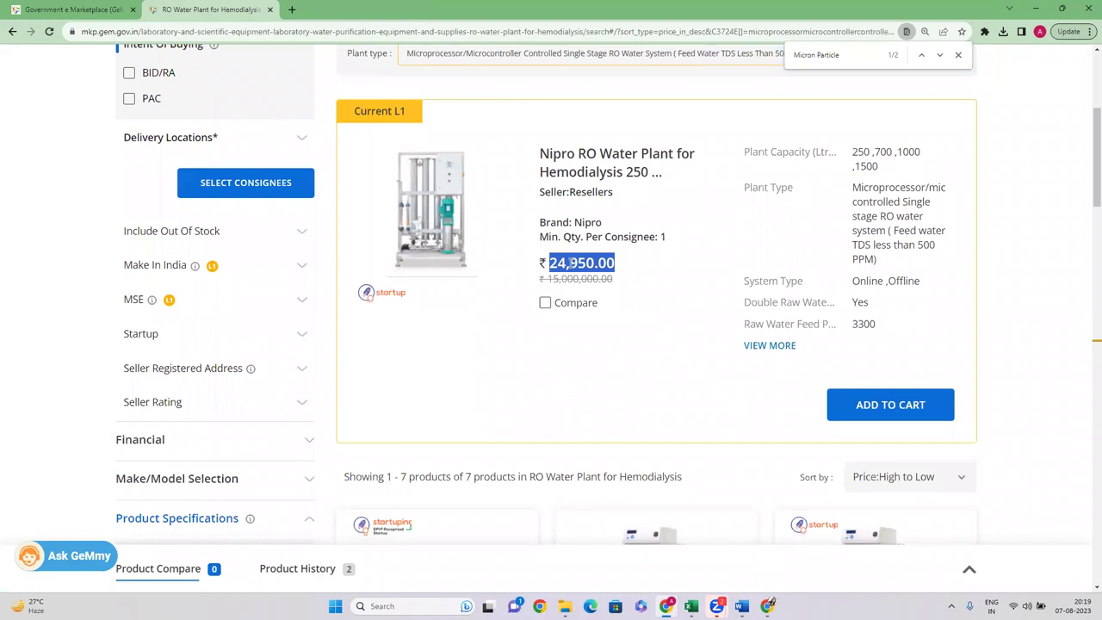
{"action": "scroll", "coordinate": [1086, 258], "scroll_direction": "down", "scroll_amount": 10}
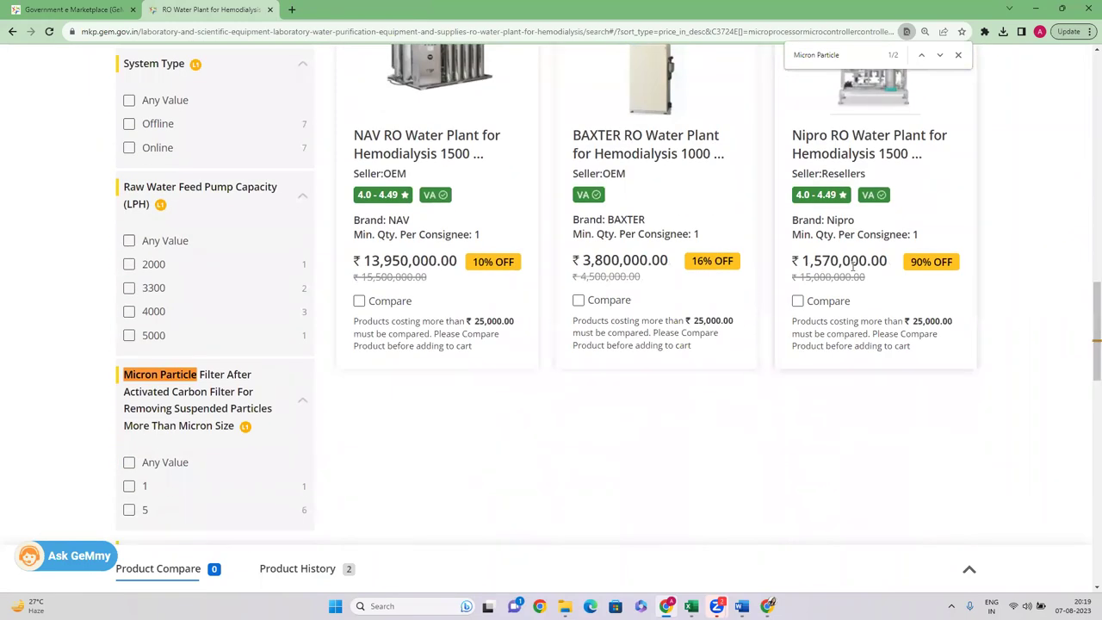
{"action": "right_click", "coordinate": [818, 162]}
{"action": "left_click", "coordinate": [853, 172]}
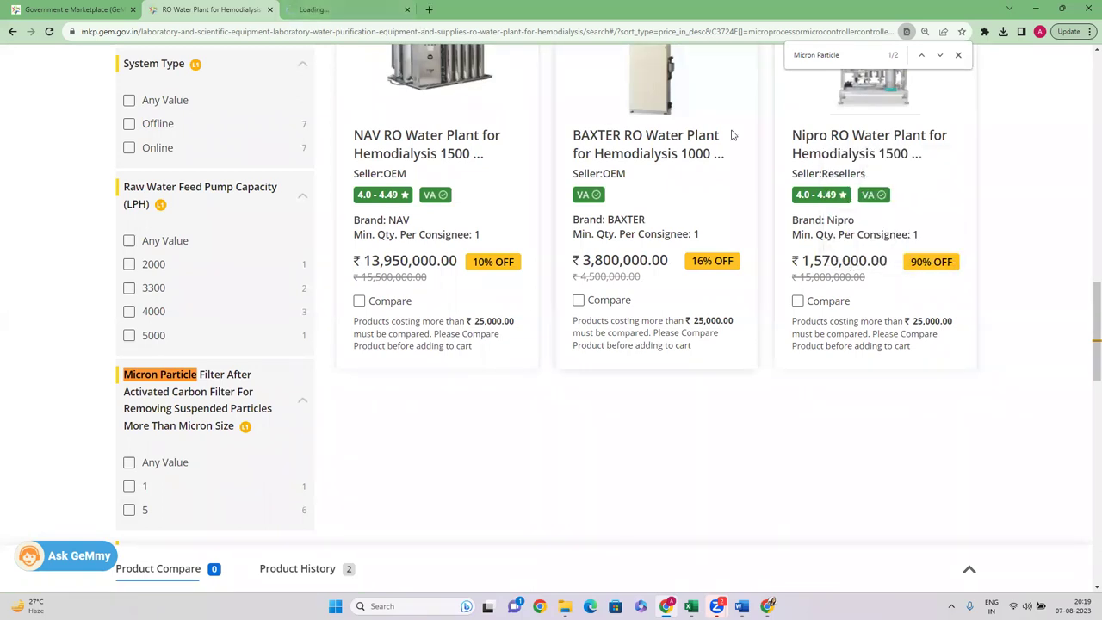
{"action": "left_click_drag", "start_coordinate": [1088, 295], "coordinate": [1086, 146]}
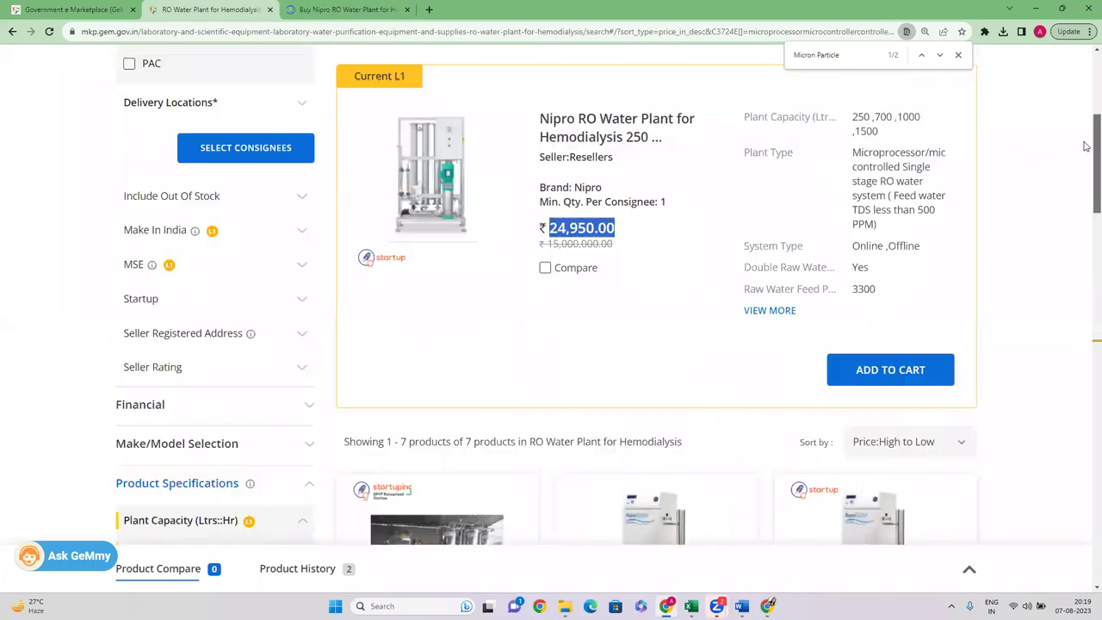
{"action": "scroll", "coordinate": [602, 417], "scroll_direction": "up", "scroll_amount": 3}
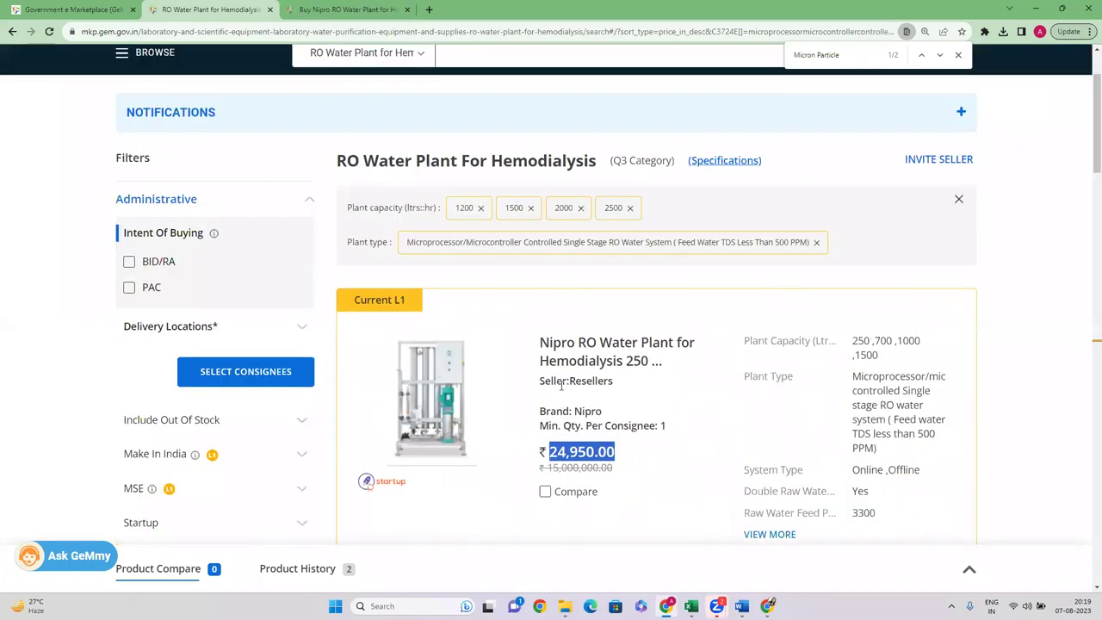
{"action": "left_click", "coordinate": [314, 9]}
{"action": "left_click_drag", "start_coordinate": [1087, 98], "coordinate": [1094, 198]}
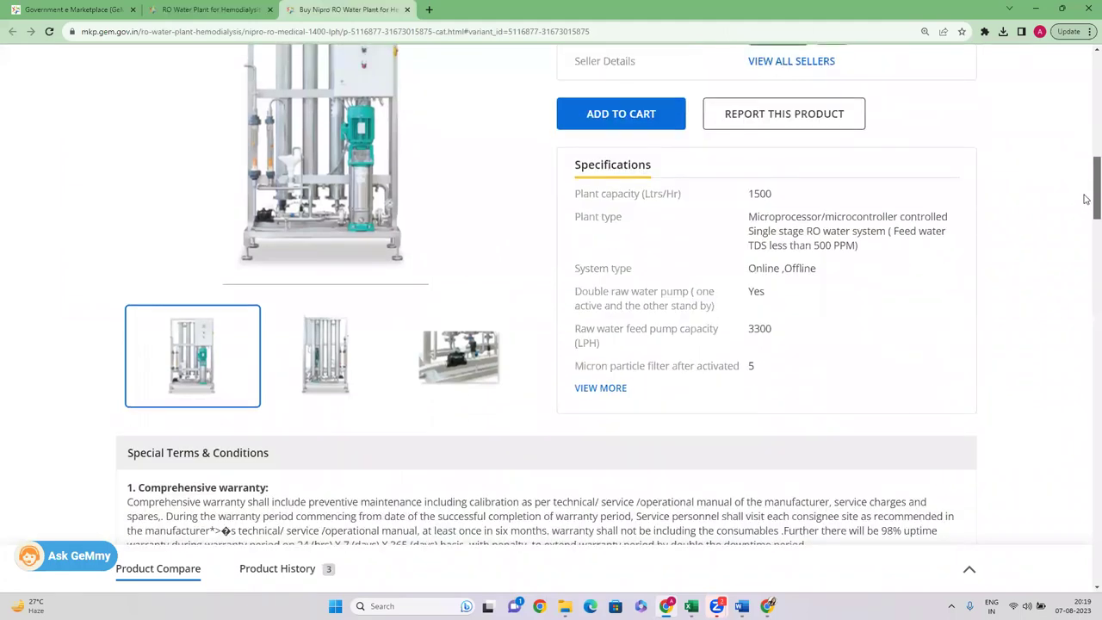
{"action": "left_click", "coordinate": [578, 388]}
Step: Compare plant capacity 1500, system type and double raw water pump between the product and L1 card
{"action": "left_click_drag", "start_coordinate": [742, 196], "coordinate": [808, 195]}
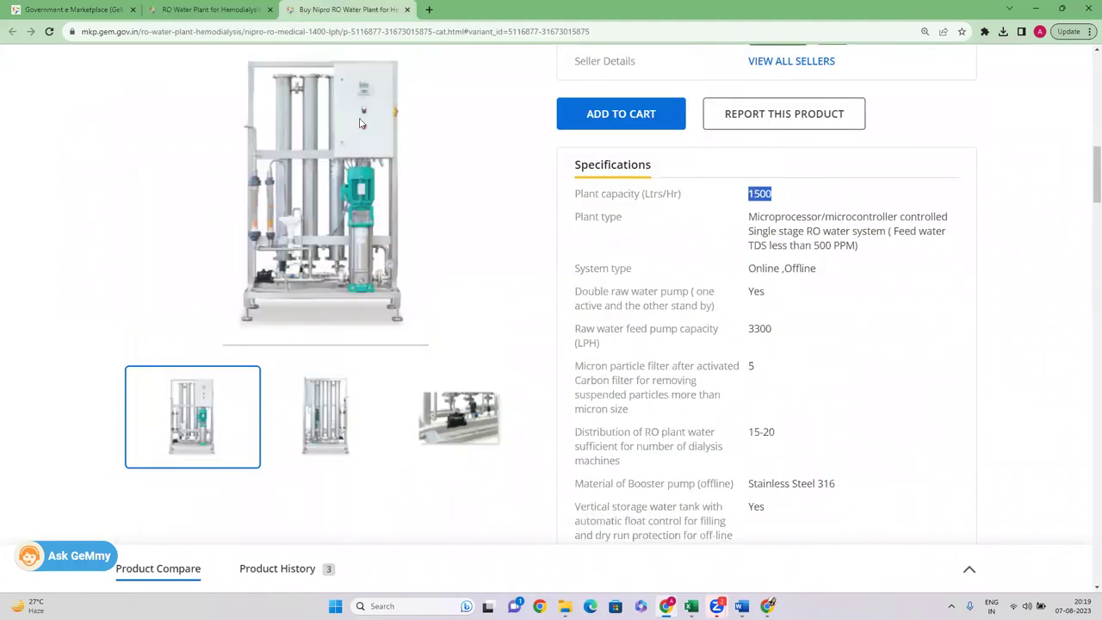
{"action": "left_click", "coordinate": [229, 12]}
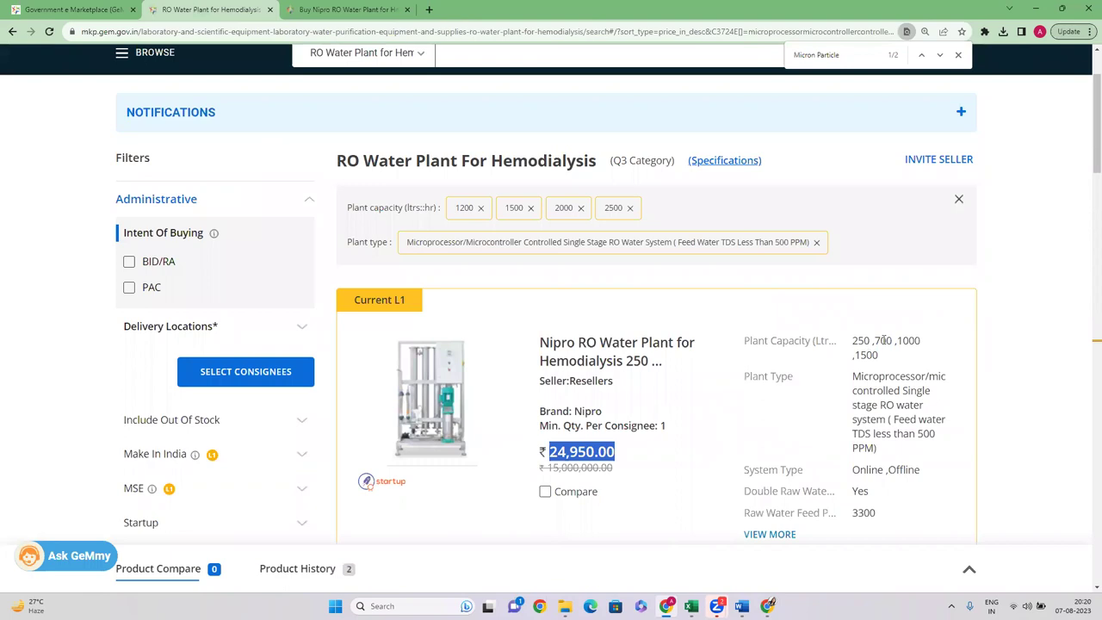
{"action": "left_click_drag", "start_coordinate": [856, 354], "coordinate": [883, 361]}
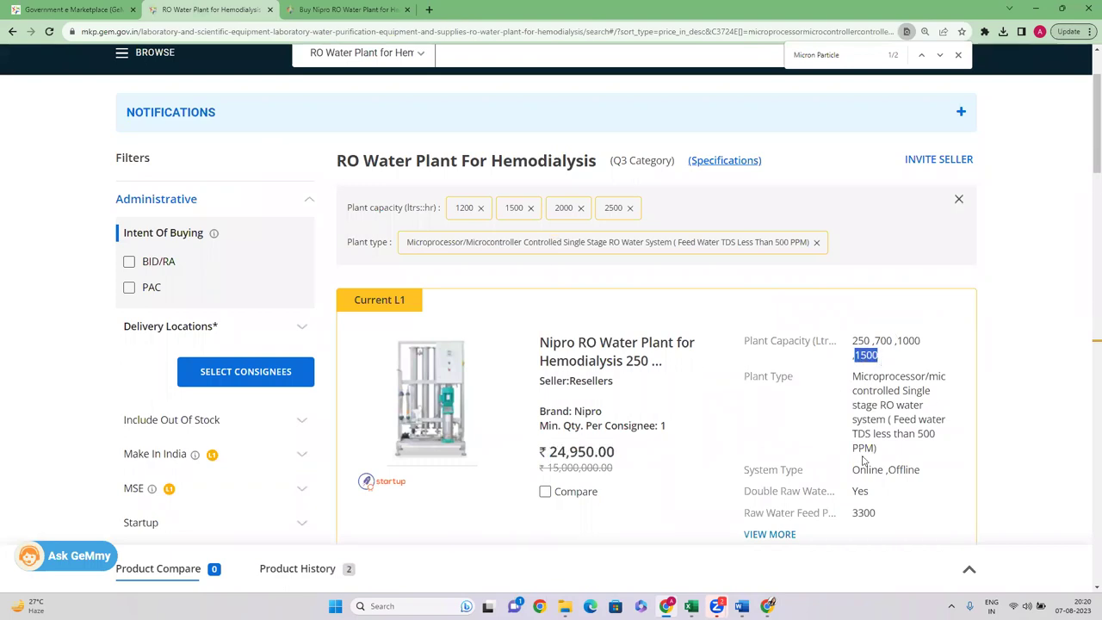
{"action": "left_click_drag", "start_coordinate": [858, 473], "coordinate": [913, 472]}
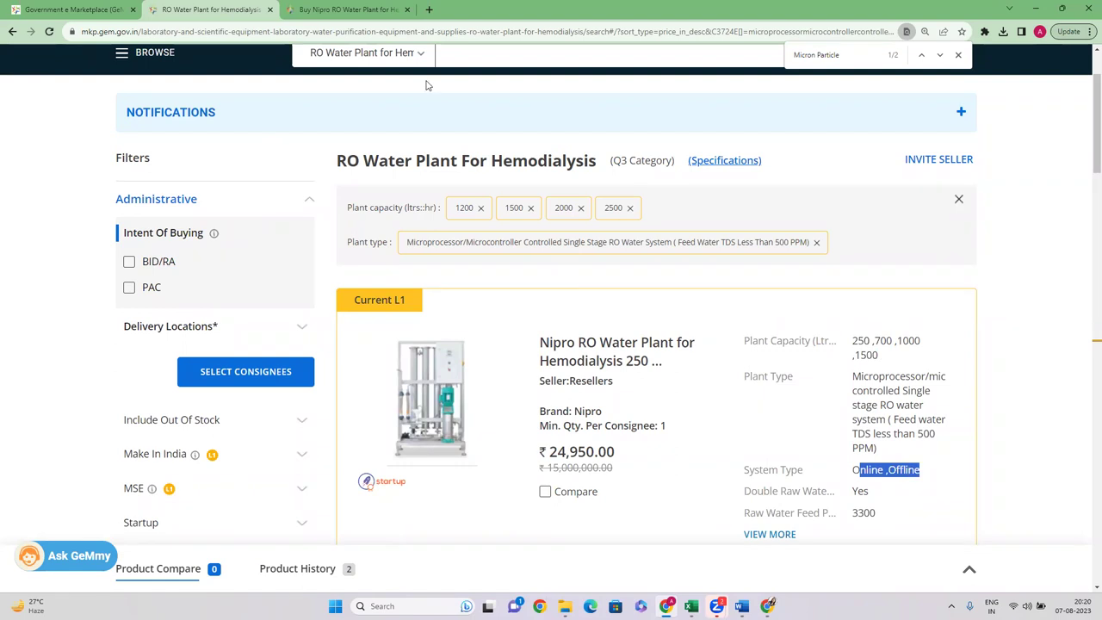
{"action": "left_click", "coordinate": [349, 9]}
{"action": "left_click_drag", "start_coordinate": [758, 268], "coordinate": [836, 281]}
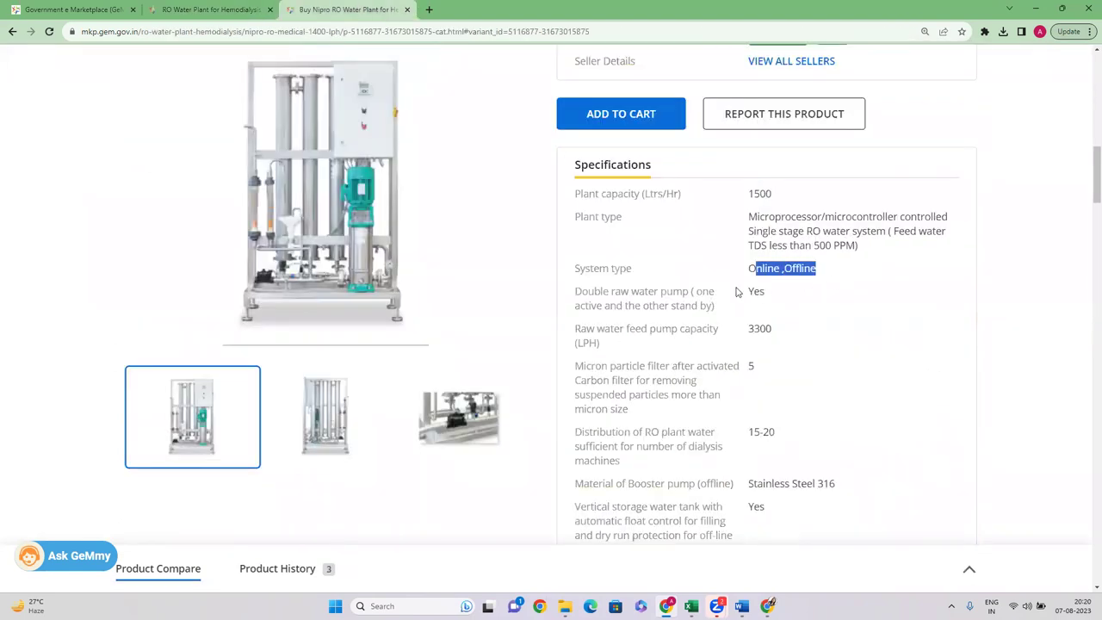
{"action": "left_click_drag", "start_coordinate": [736, 291], "coordinate": [800, 299]}
{"action": "left_click", "coordinate": [191, 11]}
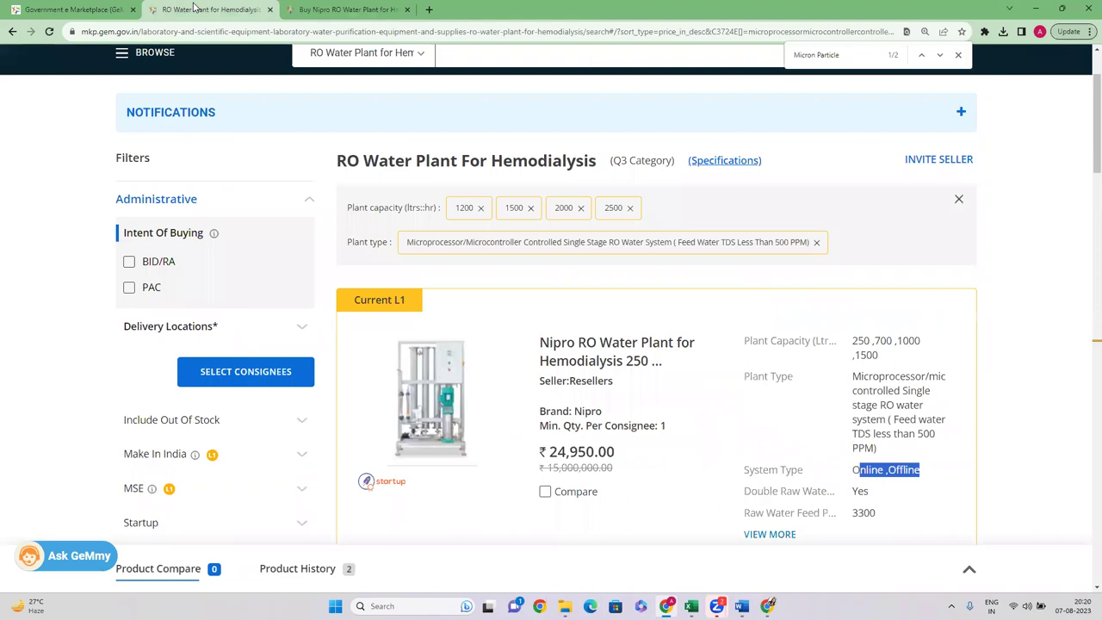
{"action": "double_click", "coordinate": [859, 491]}
Step: Expand the L1 card's full specifications and match its 3300 feed pump capacity with the product
{"action": "scroll", "coordinate": [804, 288], "scroll_direction": "down", "scroll_amount": 2}
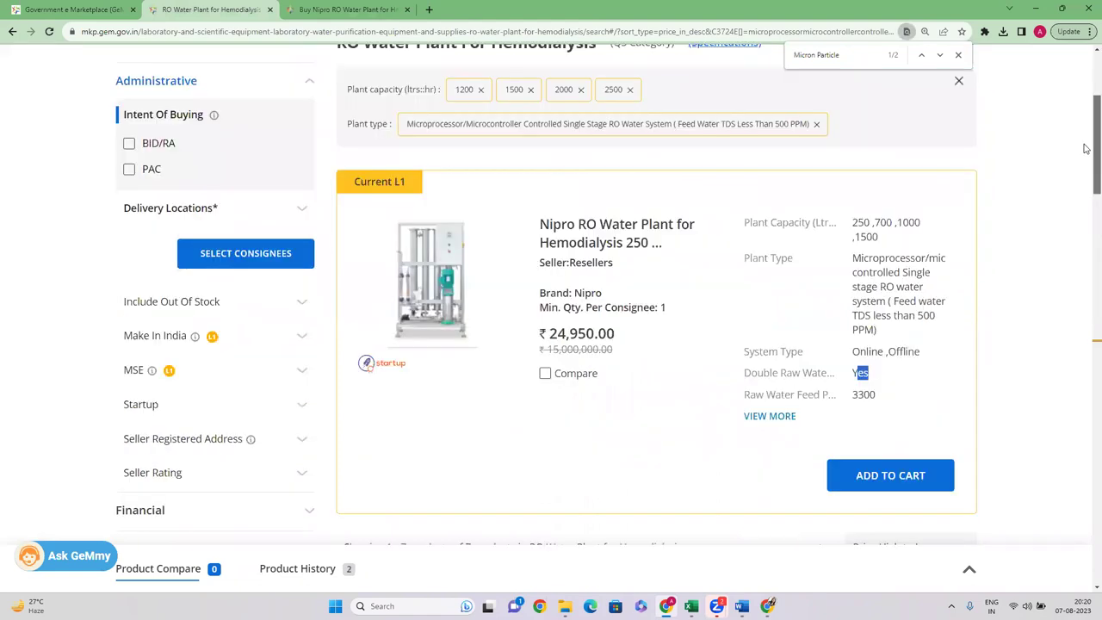
{"action": "left_click", "coordinate": [791, 315]}
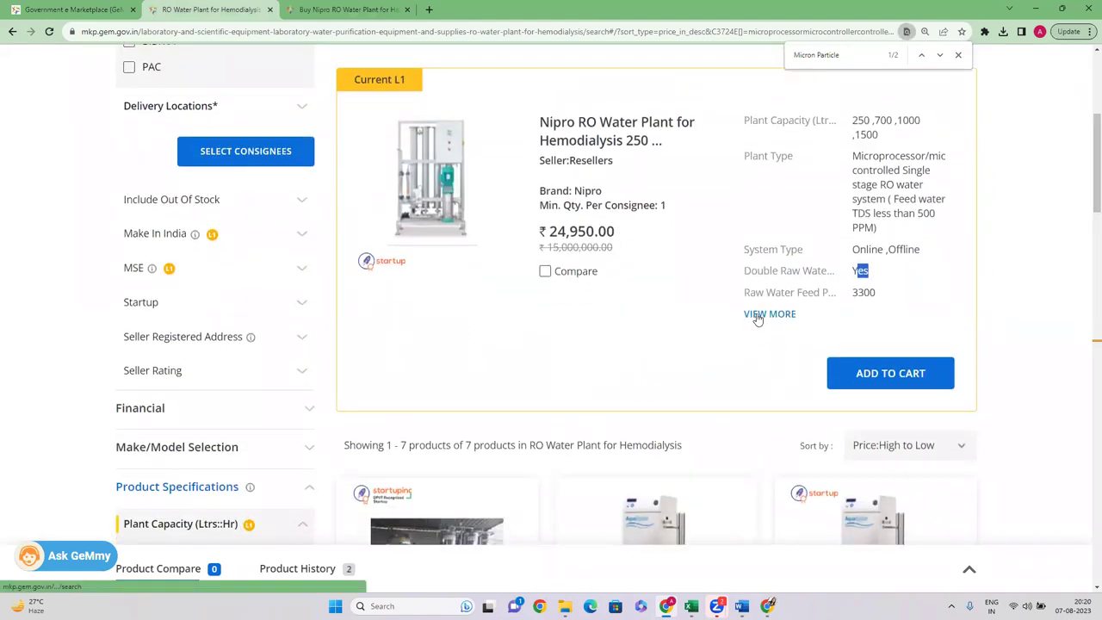
{"action": "left_click", "coordinate": [758, 317]}
{"action": "double_click", "coordinate": [865, 293]}
{"action": "left_click", "coordinate": [345, 9]}
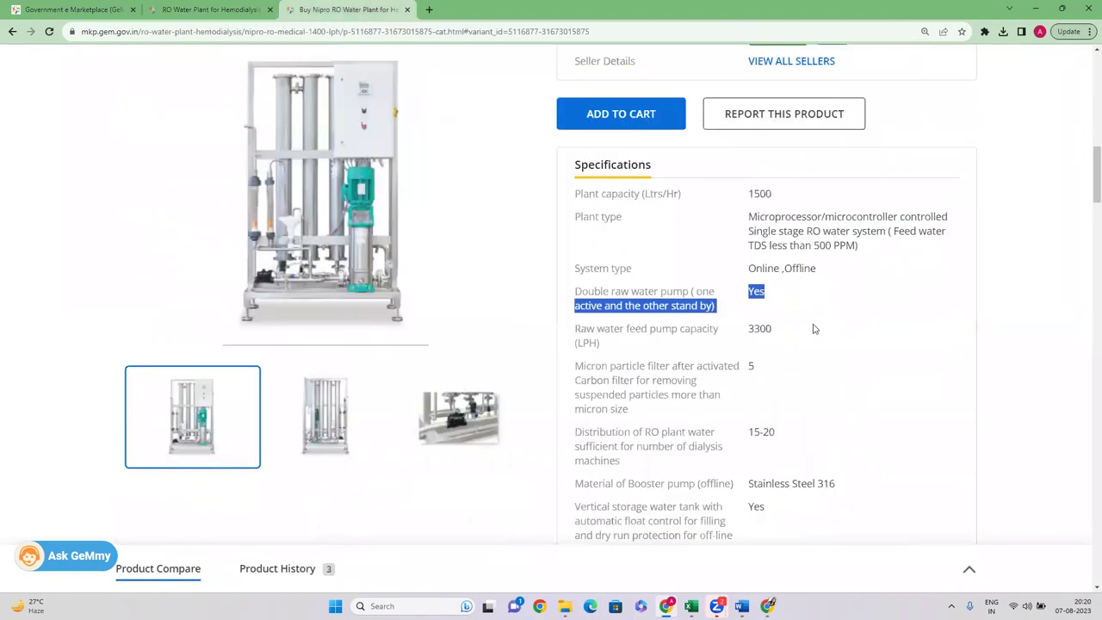
{"action": "left_click_drag", "start_coordinate": [744, 333], "coordinate": [754, 369]}
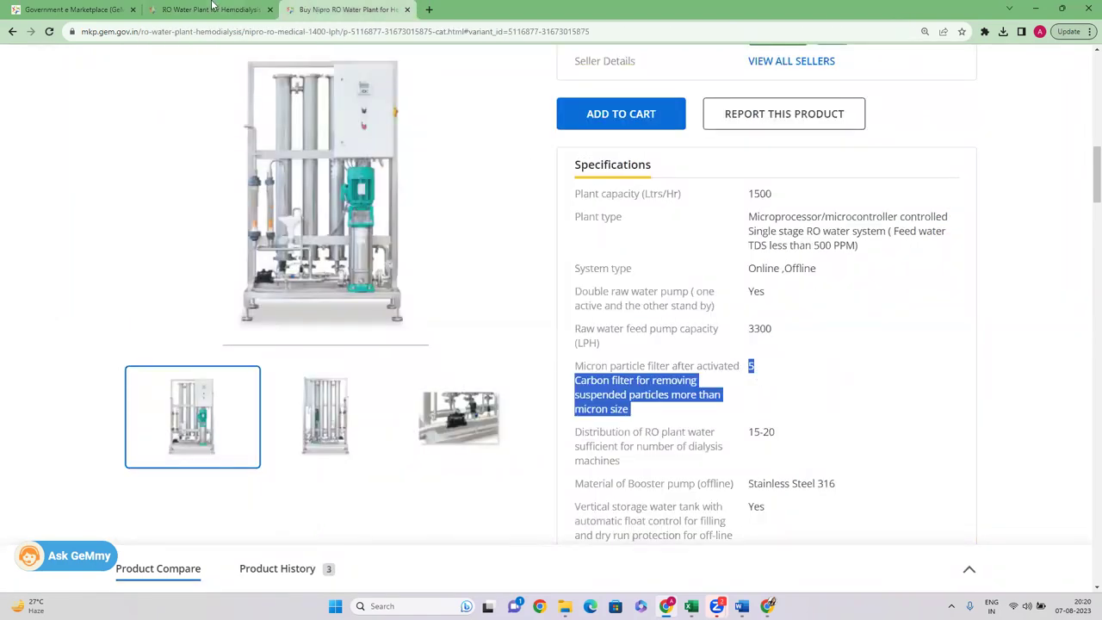
{"action": "left_click", "coordinate": [212, 9]}
Step: Compare distribution 15-20, booster pump material and vertical storage tank values across both tabs
{"action": "left_click_drag", "start_coordinate": [845, 313], "coordinate": [886, 337]}
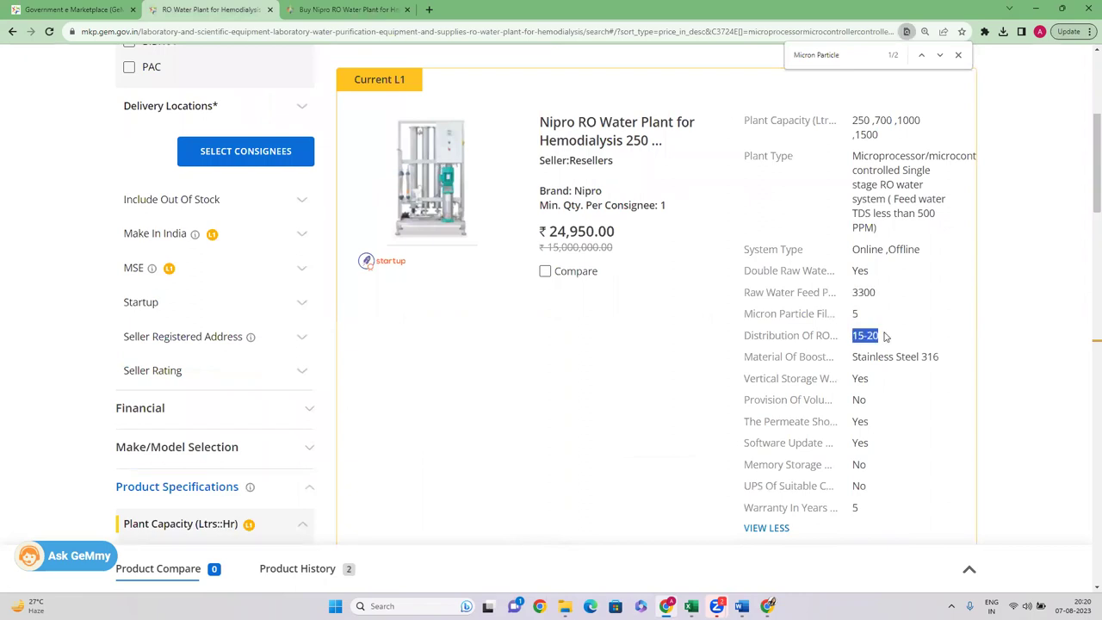
{"action": "left_click", "coordinate": [348, 10]}
{"action": "left_click_drag", "start_coordinate": [738, 440], "coordinate": [788, 443]}
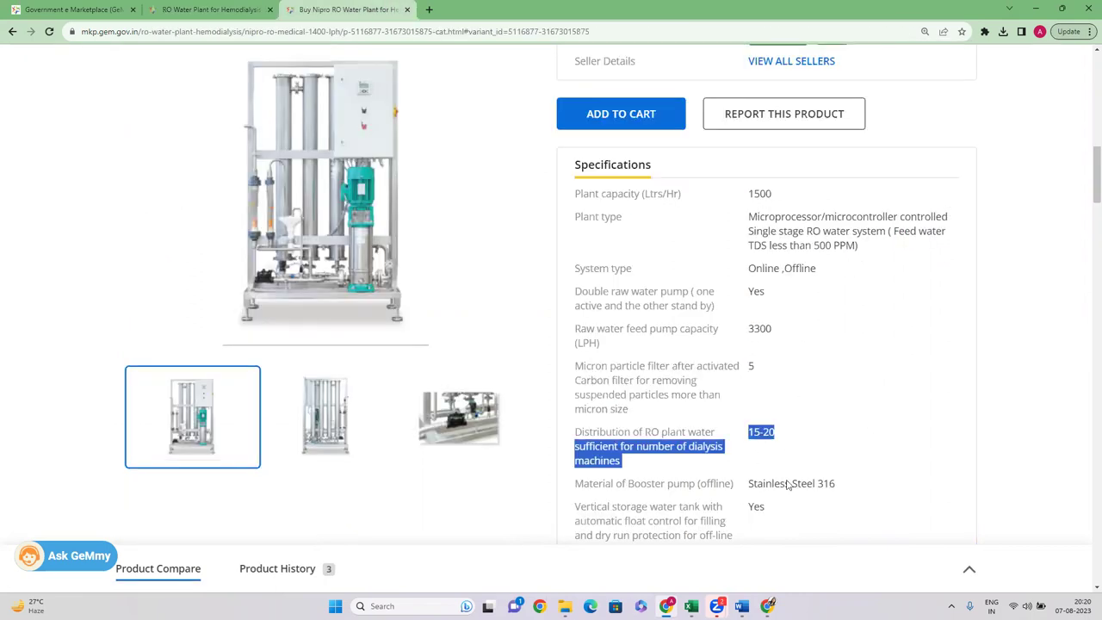
{"action": "left_click_drag", "start_coordinate": [749, 484], "coordinate": [807, 488]}
{"action": "left_click_drag", "start_coordinate": [748, 508], "coordinate": [766, 509]}
{"action": "left_click", "coordinate": [226, 9]}
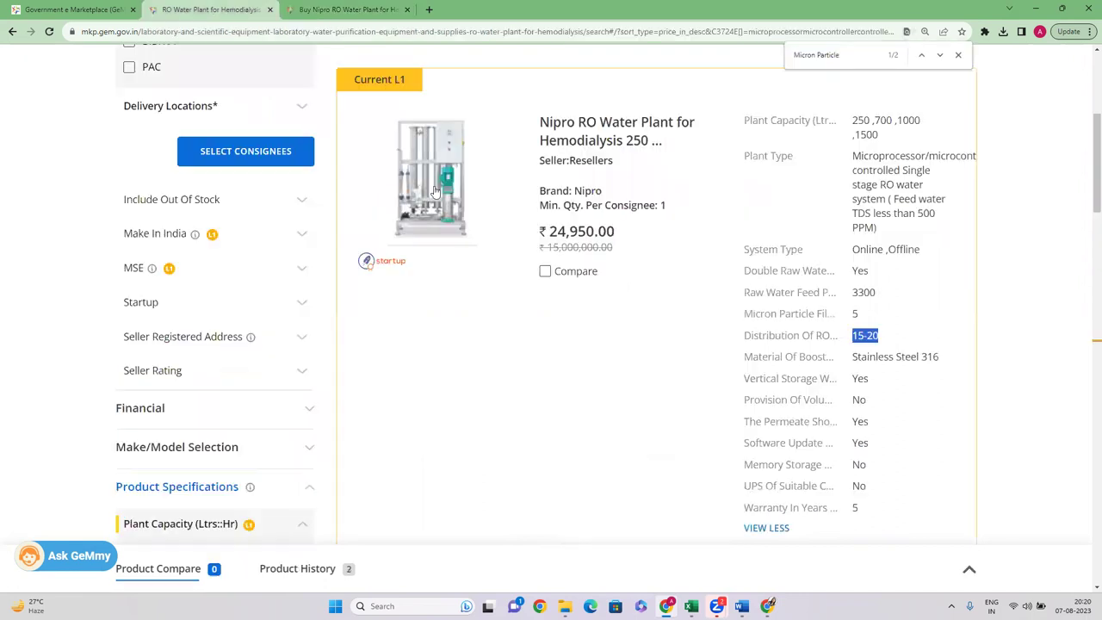
{"action": "left_click_drag", "start_coordinate": [851, 379], "coordinate": [875, 447]}
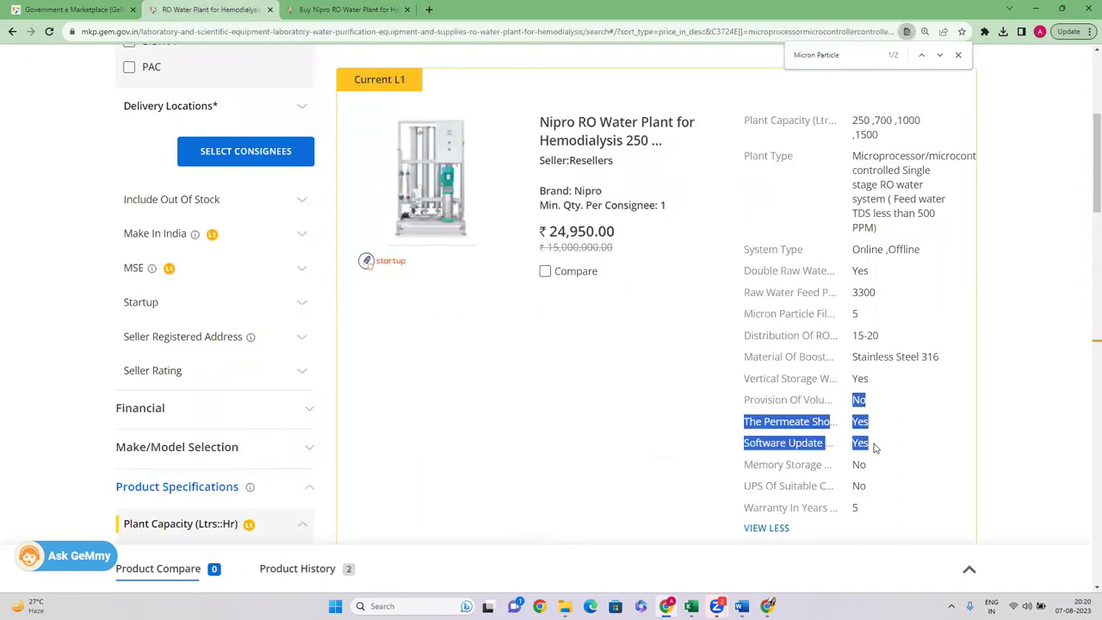
Step: Review the remaining product specifications, then close the Nipro product tab
{"action": "left_click", "coordinate": [349, 10]}
{"action": "scroll", "coordinate": [1086, 213], "scroll_direction": "down", "scroll_amount": 4}
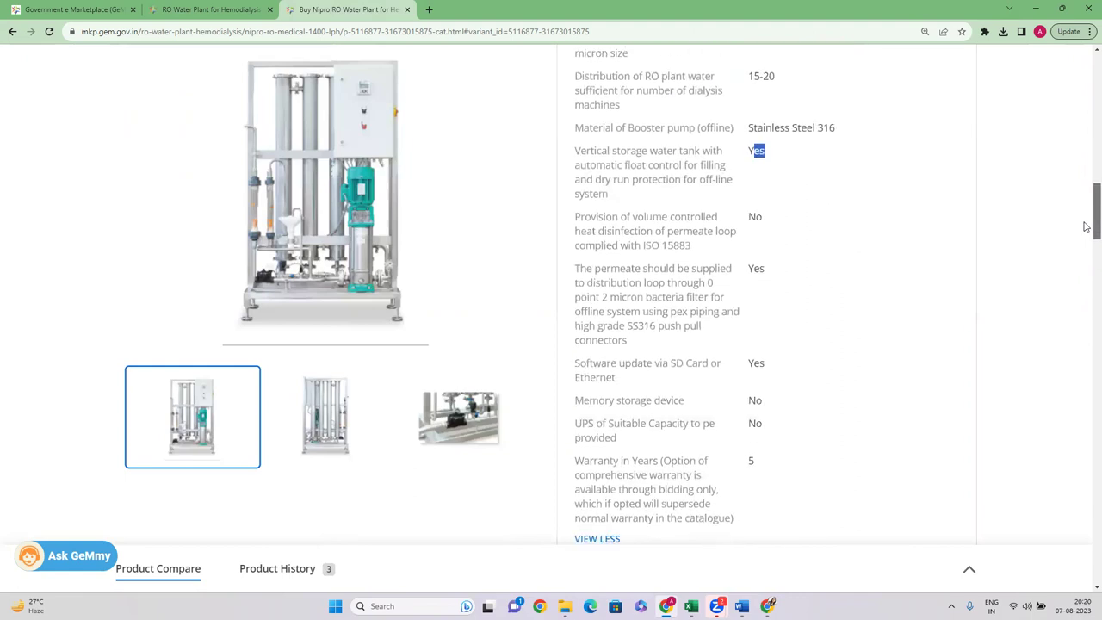
{"action": "left_click_drag", "start_coordinate": [739, 226], "coordinate": [798, 366]}
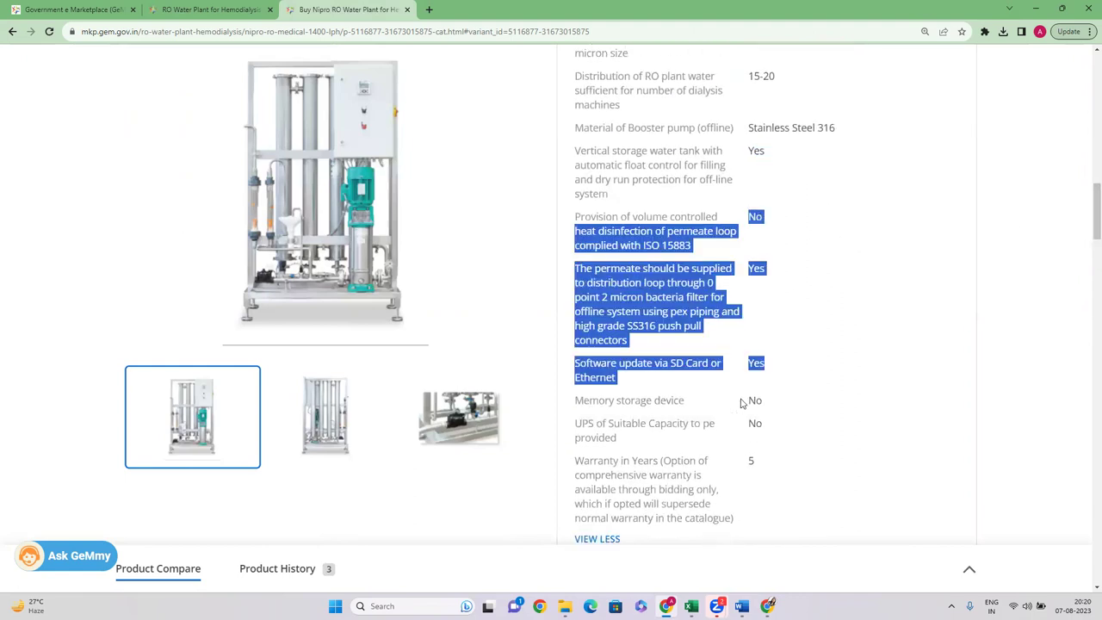
{"action": "left_click", "coordinate": [216, 10]}
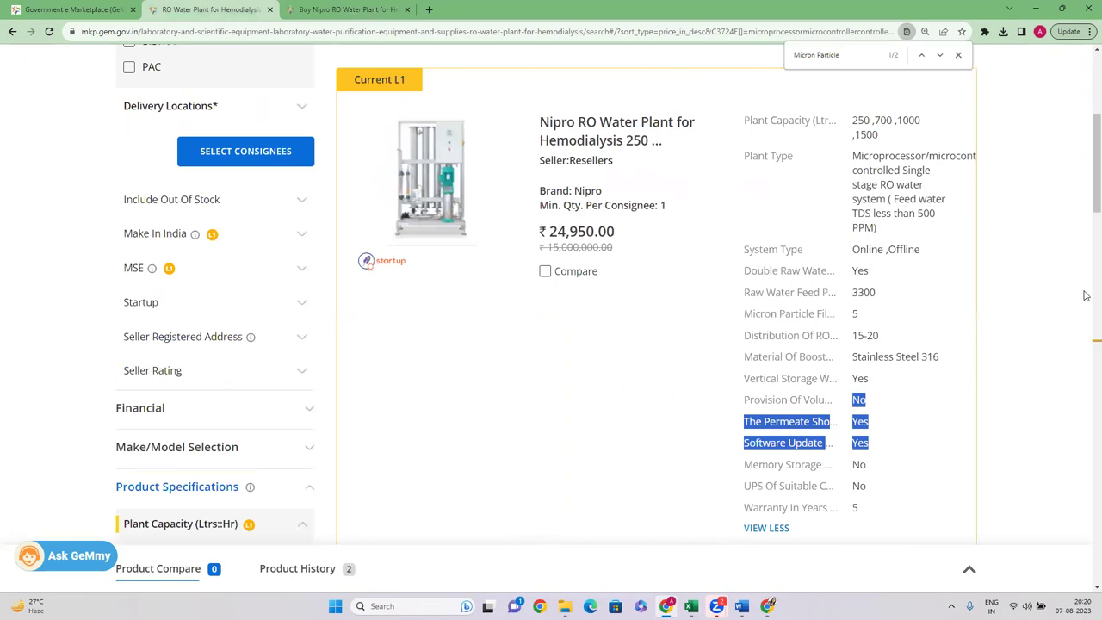
{"action": "scroll", "coordinate": [1086, 207], "scroll_direction": "down", "scroll_amount": 2}
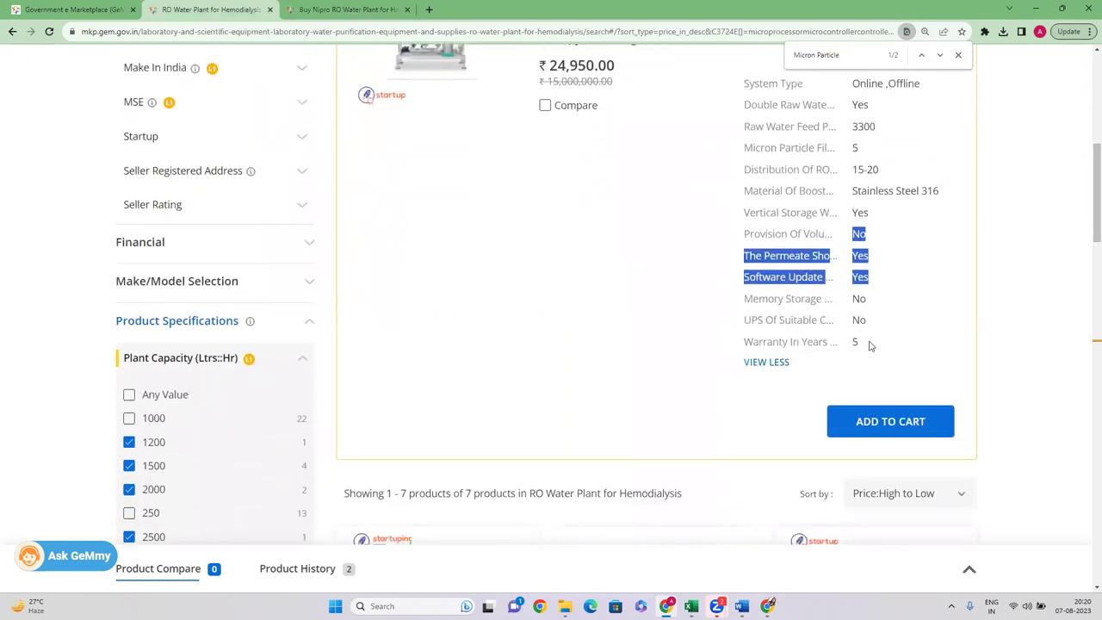
{"action": "scroll", "coordinate": [775, 259], "scroll_direction": "up", "scroll_amount": 1}
{"action": "left_click", "coordinate": [414, 7]}
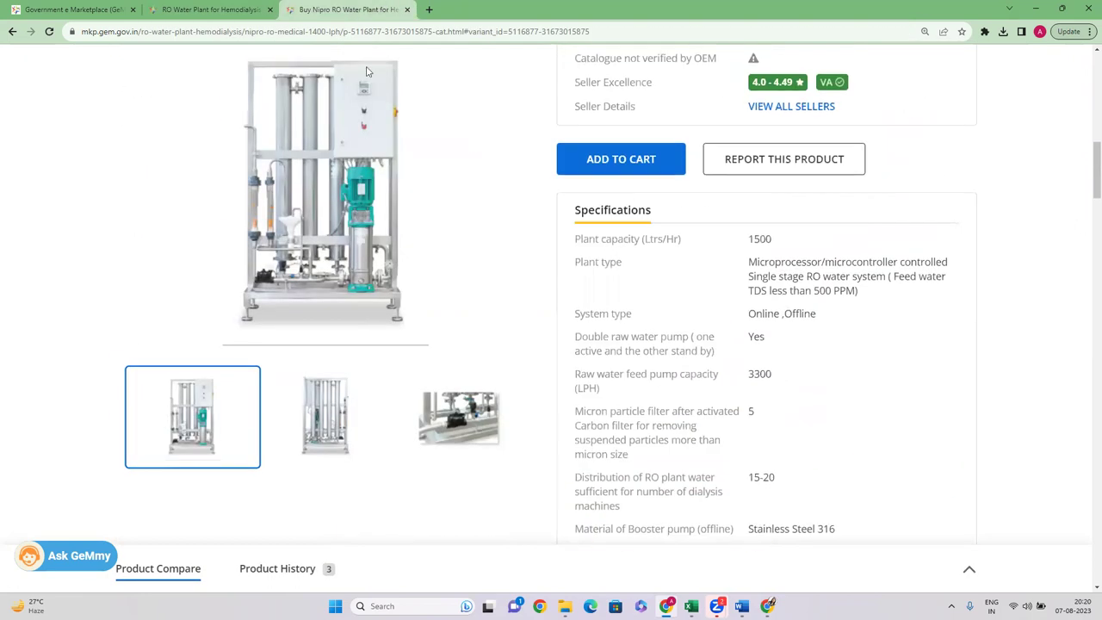
{"action": "left_click", "coordinate": [408, 9]}
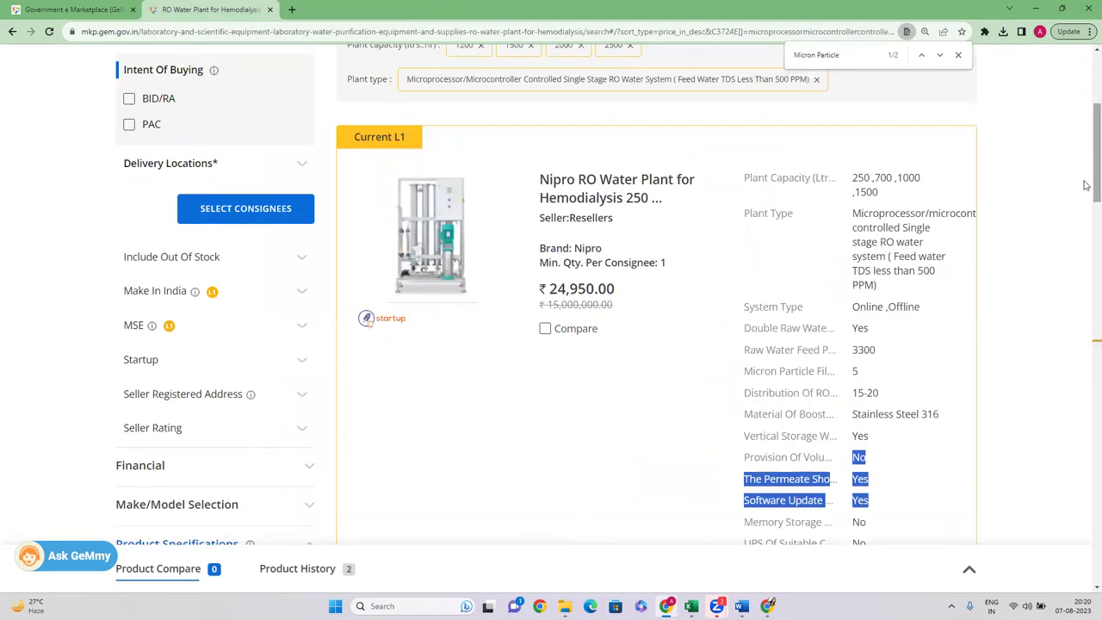
Step: Tick 700 Ltrs/Hr under Plant Capacity and bring up link options on the Nipro 700 listing
{"action": "scroll", "coordinate": [1085, 209], "scroll_direction": "down", "scroll_amount": 5}
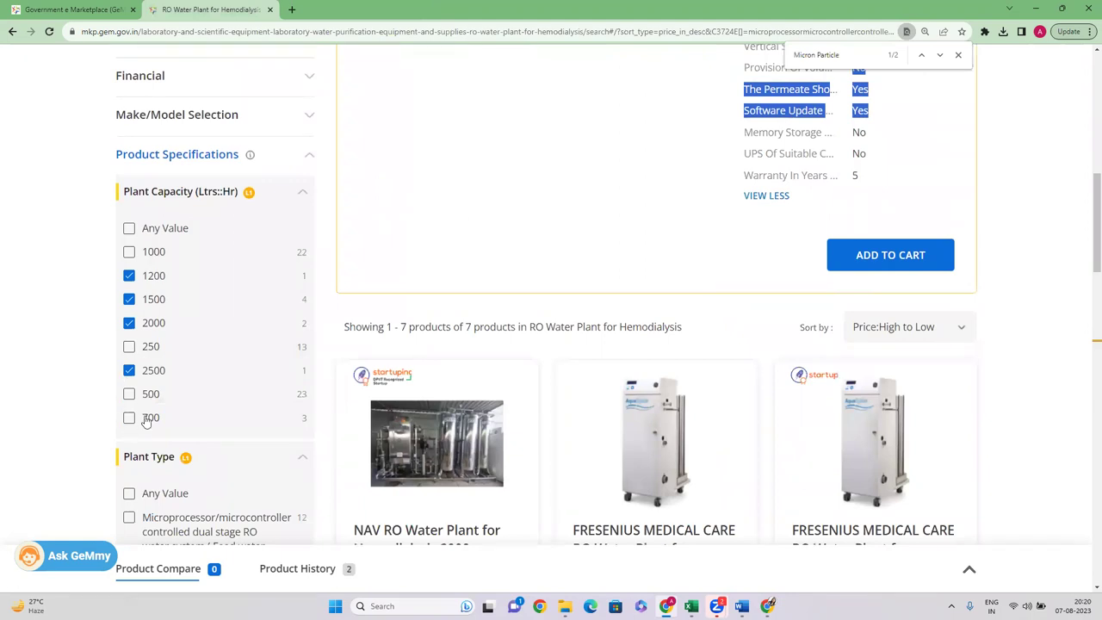
{"action": "scroll", "coordinate": [184, 397], "scroll_direction": "up", "scroll_amount": 1}
{"action": "scroll", "coordinate": [163, 368], "scroll_direction": "up", "scroll_amount": 1}
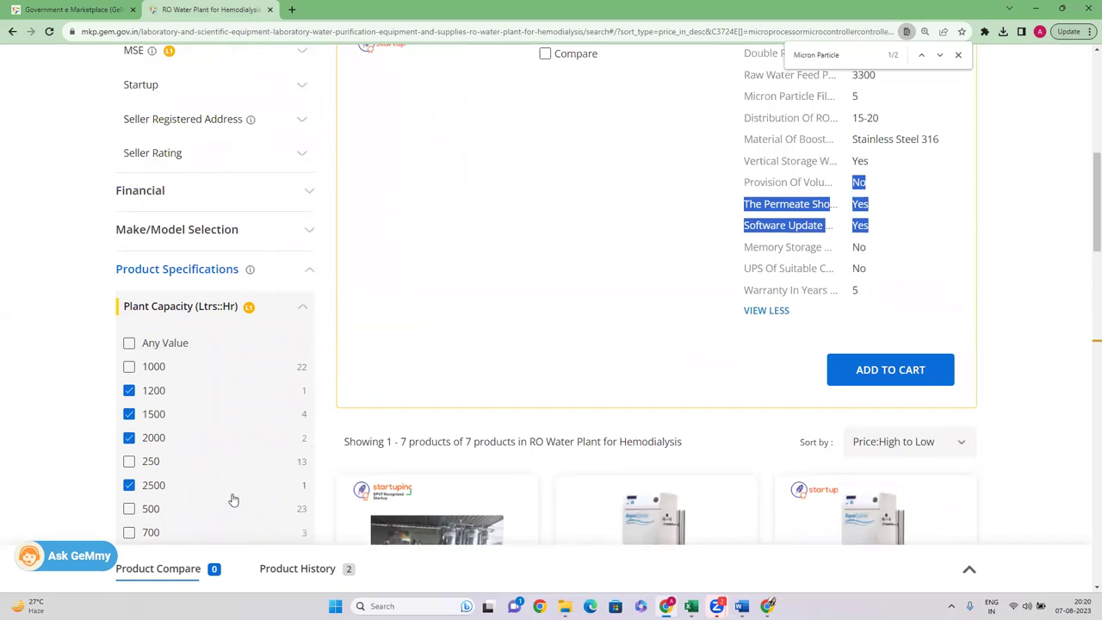
{"action": "scroll", "coordinate": [224, 487], "scroll_direction": "up", "scroll_amount": 1}
{"action": "scroll", "coordinate": [211, 465], "scroll_direction": "down", "scroll_amount": 5}
{"action": "scroll", "coordinate": [153, 373], "scroll_direction": "up", "scroll_amount": 1}
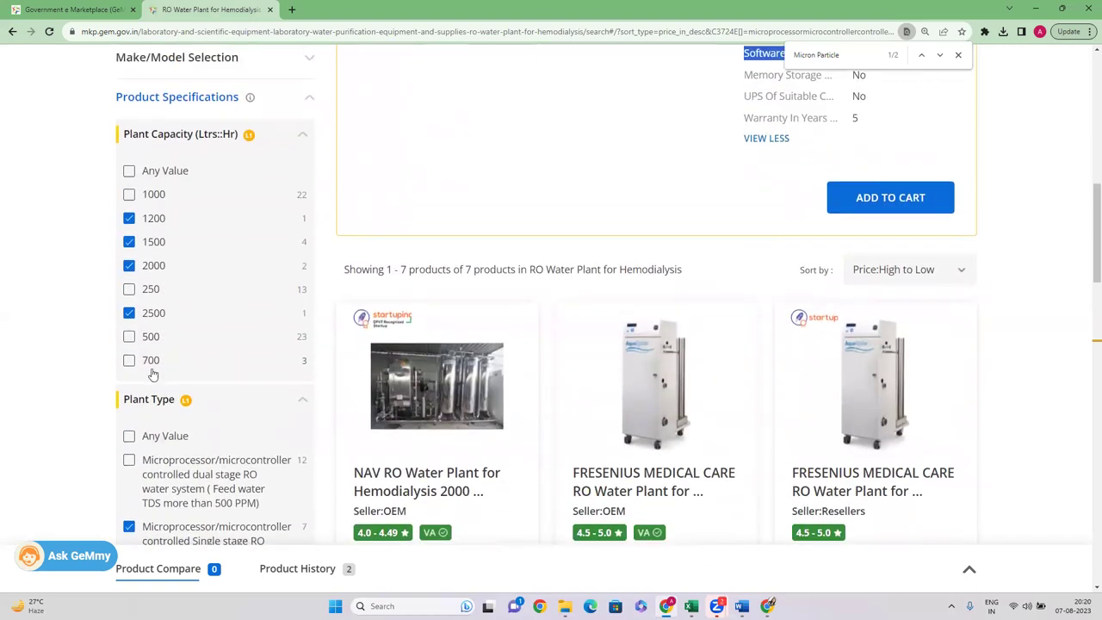
{"action": "left_click", "coordinate": [129, 361]}
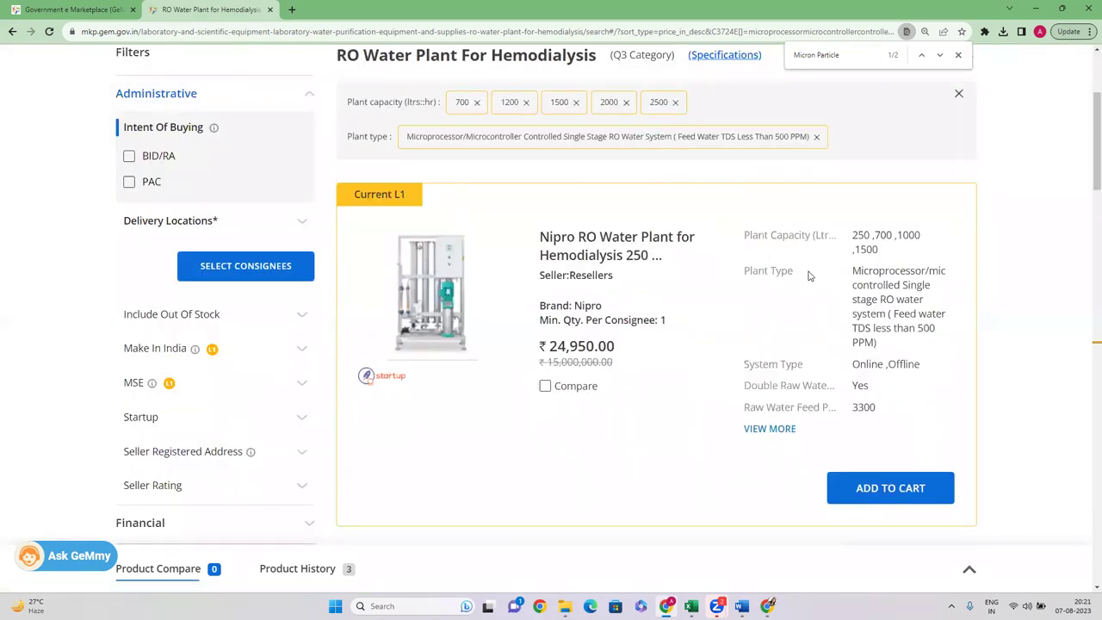
{"action": "left_click_drag", "start_coordinate": [1085, 159], "coordinate": [1087, 395]}
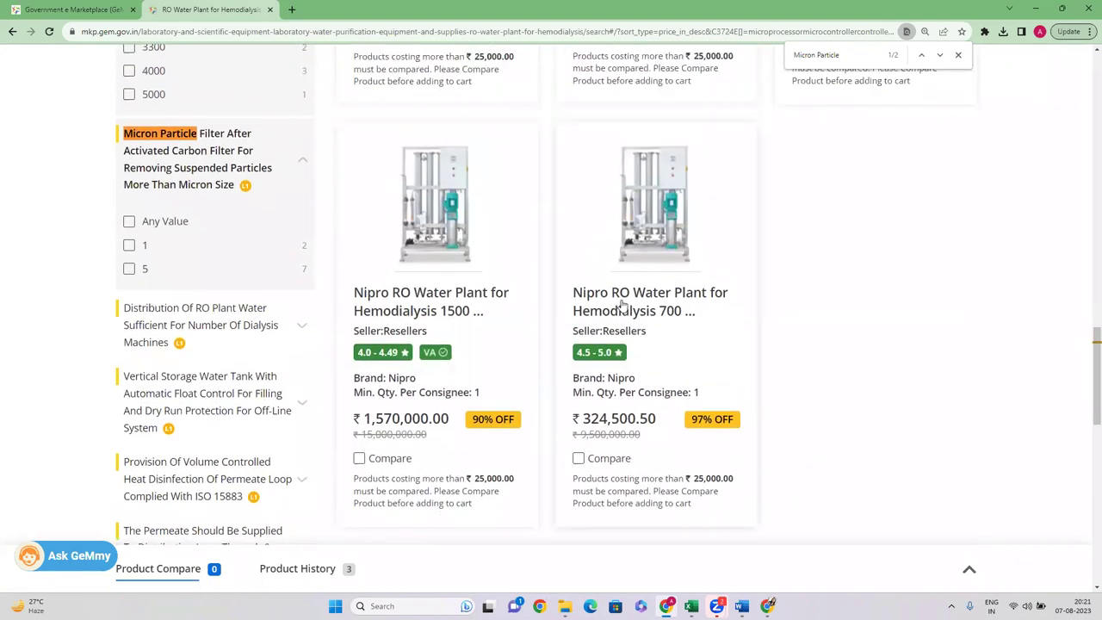
{"action": "right_click", "coordinate": [622, 304]}
Step: Open the Nipro 700 Ltrs/Hr page in a new tab and expand its full specifications
{"action": "left_click", "coordinate": [654, 312]}
{"action": "left_click", "coordinate": [346, 9]}
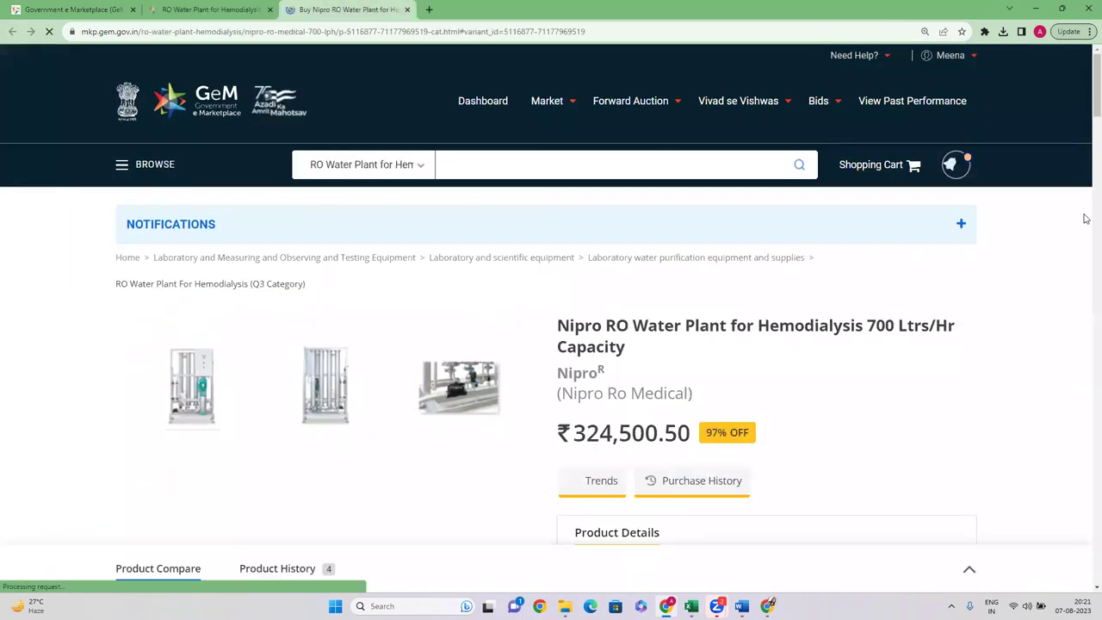
{"action": "scroll", "coordinate": [1087, 219], "scroll_direction": "down", "scroll_amount": 8}
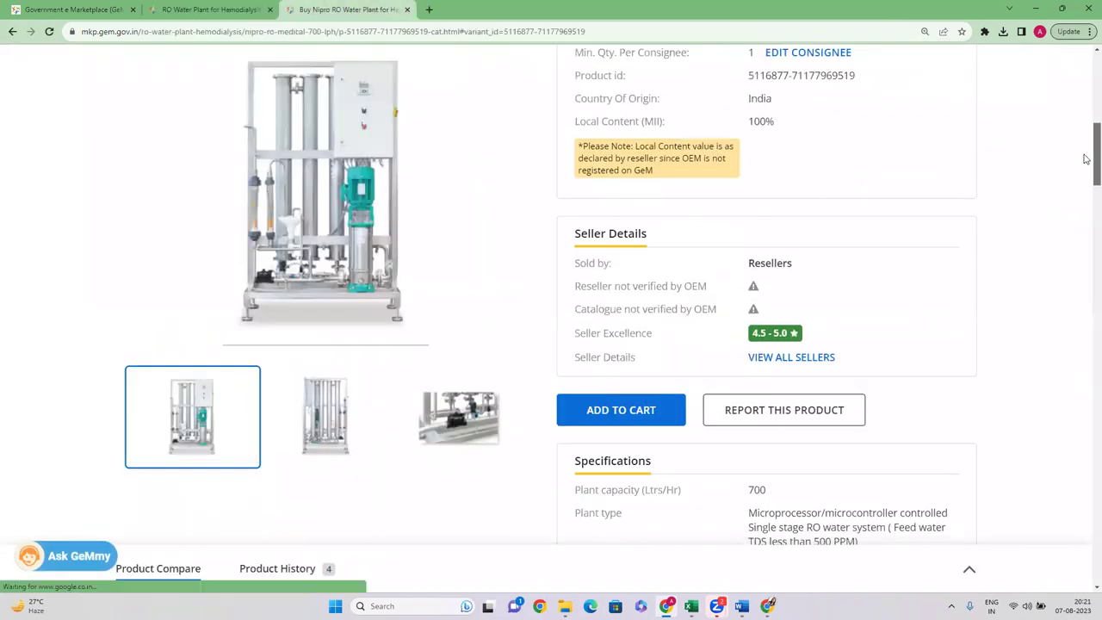
{"action": "scroll", "coordinate": [1086, 159], "scroll_direction": "down", "scroll_amount": 3}
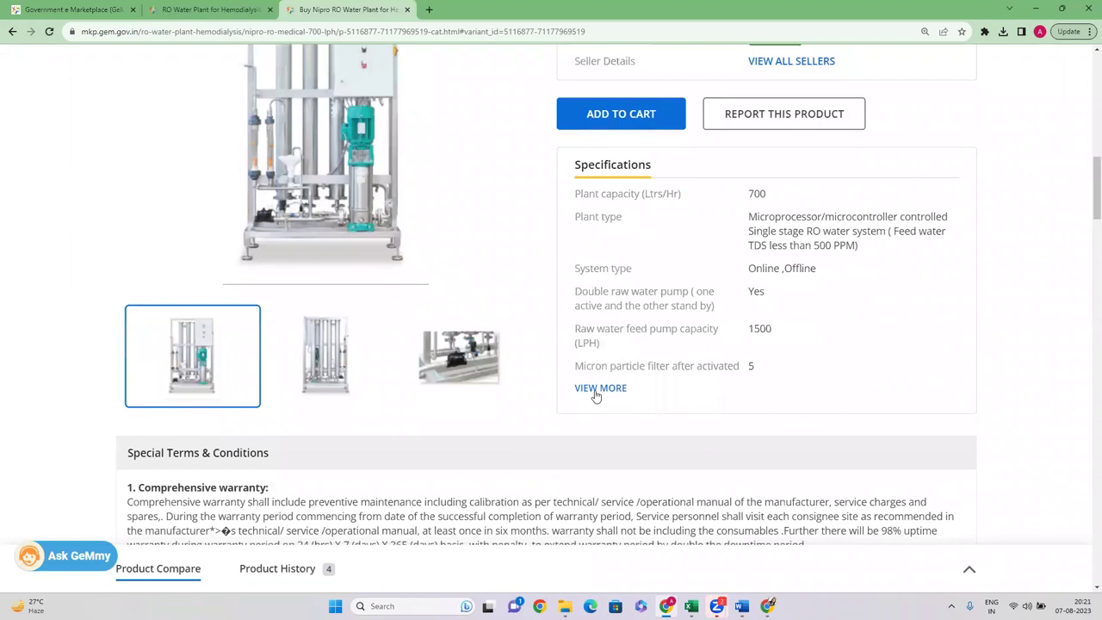
{"action": "left_click", "coordinate": [600, 388]}
Step: On the L1 listing, mark the 700 plant capacity and the 3300 raw water feed capacity
{"action": "left_click", "coordinate": [198, 9]}
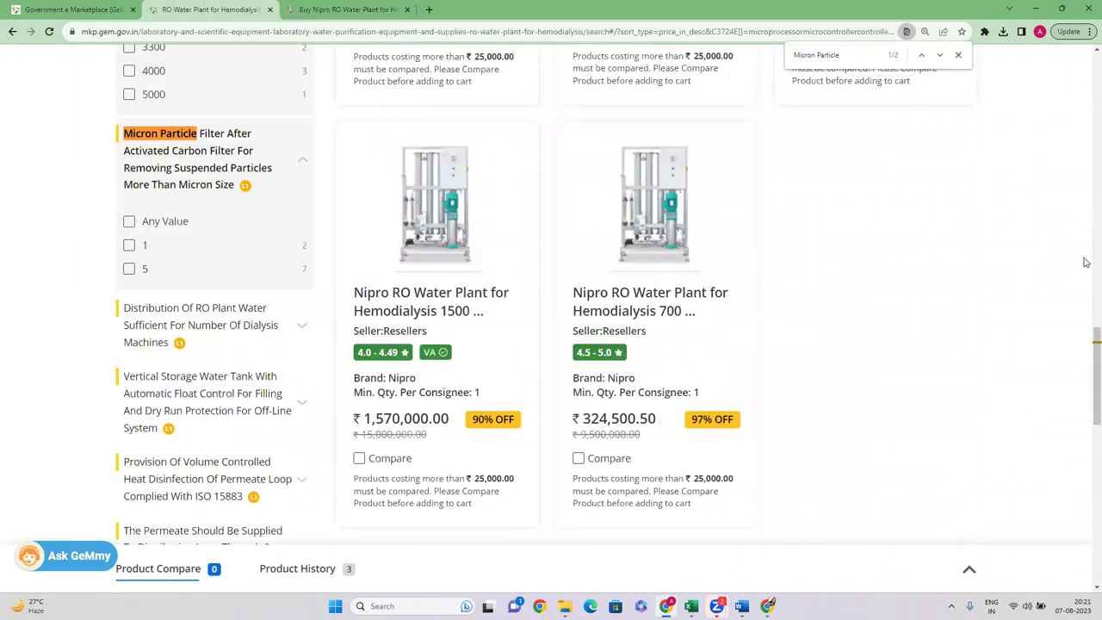
{"action": "left_click_drag", "start_coordinate": [1089, 345], "coordinate": [997, 138]}
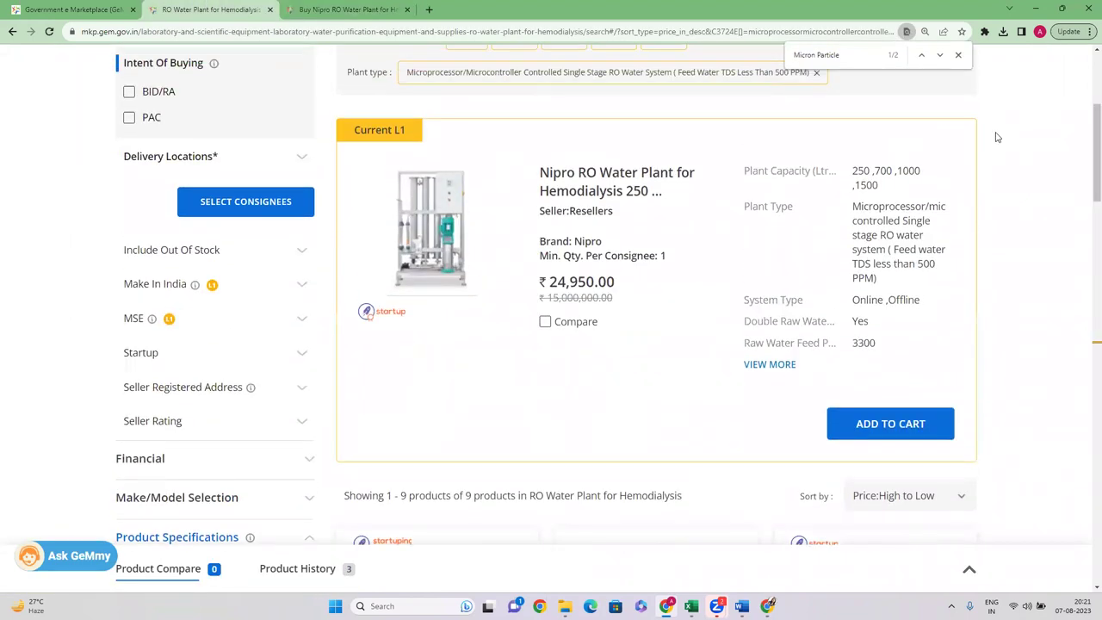
{"action": "left_click_drag", "start_coordinate": [869, 163], "coordinate": [897, 171]}
{"action": "left_click", "coordinate": [760, 367]}
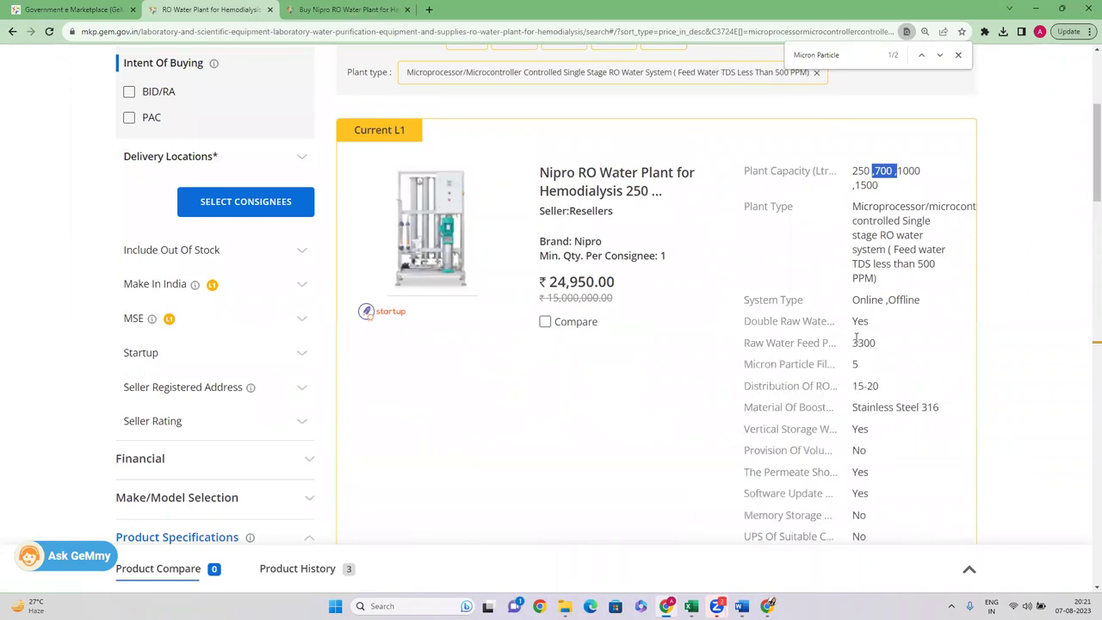
{"action": "left_click_drag", "start_coordinate": [860, 343], "coordinate": [900, 348]}
Step: Check the Nipro 700's 1500 LPH raw water feed pump capacity against the L1 listing
{"action": "left_click", "coordinate": [378, 12]}
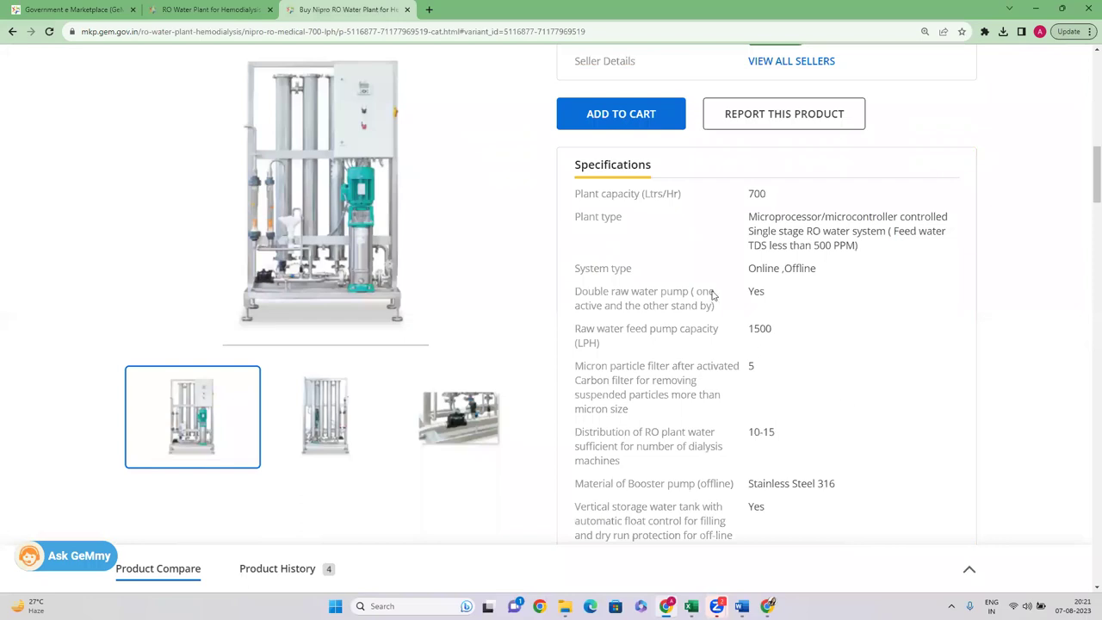
{"action": "left_click_drag", "start_coordinate": [786, 340], "coordinate": [801, 342]}
{"action": "left_click_drag", "start_coordinate": [575, 330], "coordinate": [659, 333]}
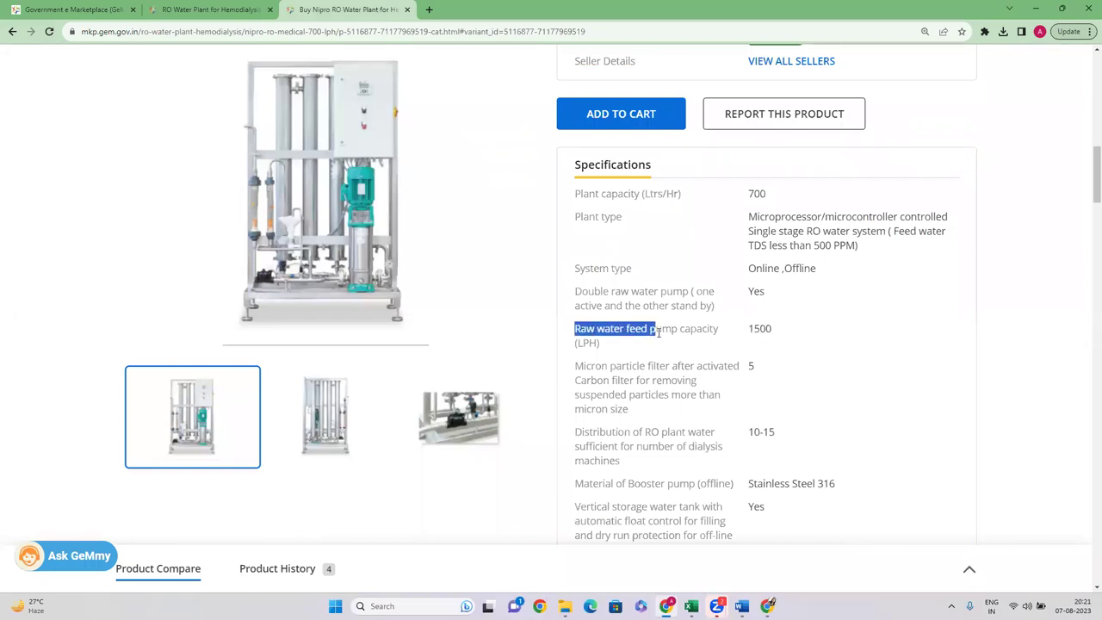
{"action": "left_click", "coordinate": [213, 9]}
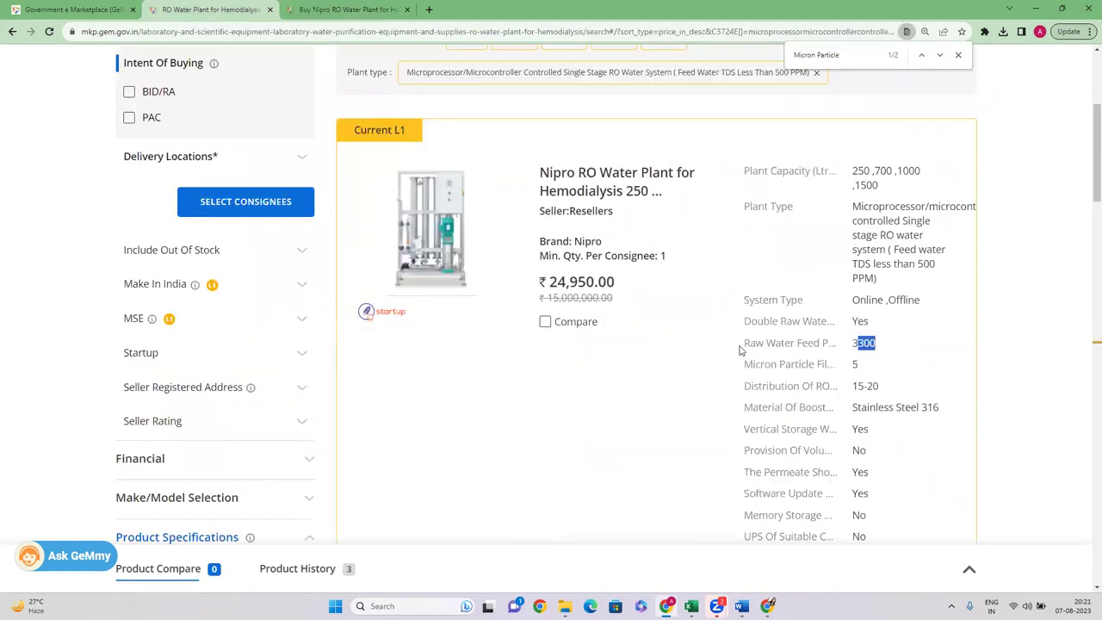
{"action": "left_click_drag", "start_coordinate": [741, 348], "coordinate": [797, 346]}
{"action": "left_click_drag", "start_coordinate": [1090, 183], "coordinate": [1087, 322]}
{"action": "key", "text": "ctrl+Tab"}
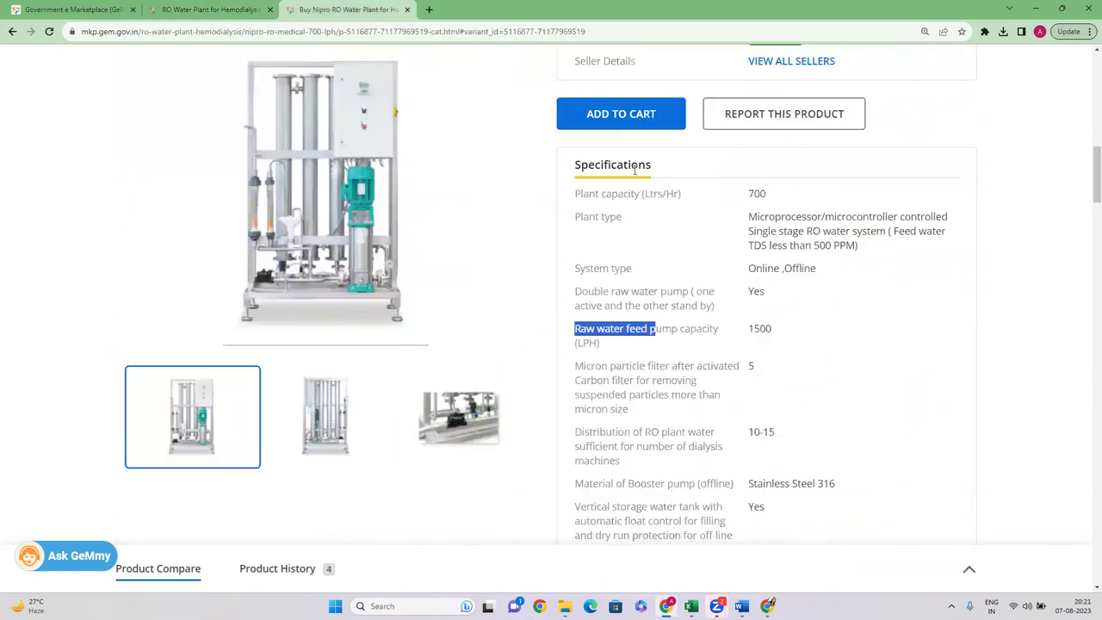
{"action": "key", "text": "ctrl+shift+Tab"}
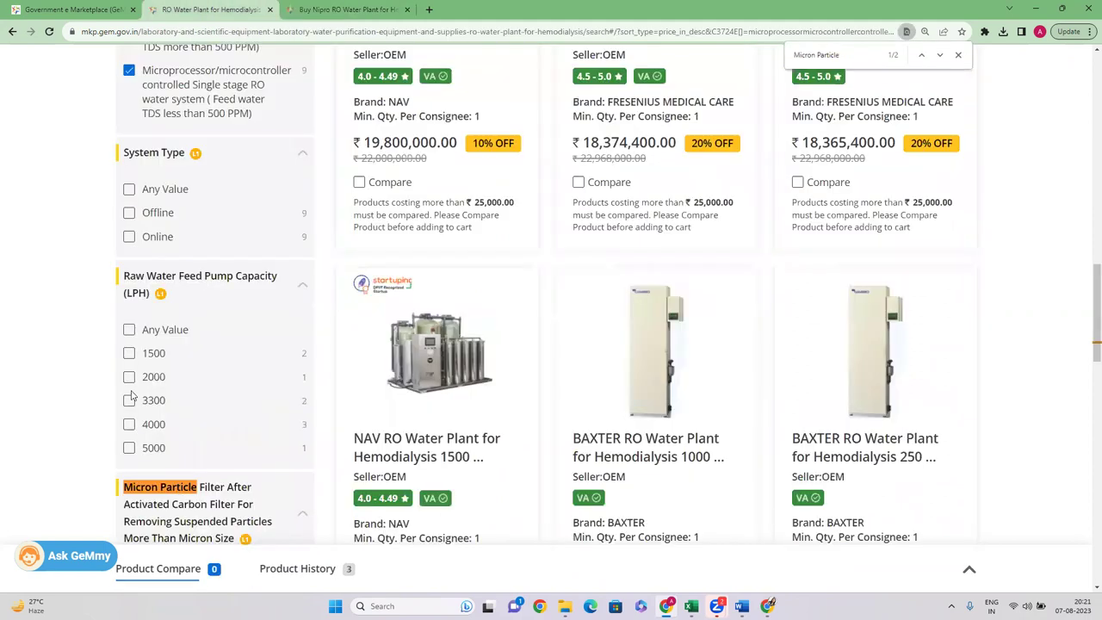
Step: Filter raw water feed pump capacity to 1500 and 2000 LPH and review the BAXTER listings
{"action": "left_click", "coordinate": [130, 354]}
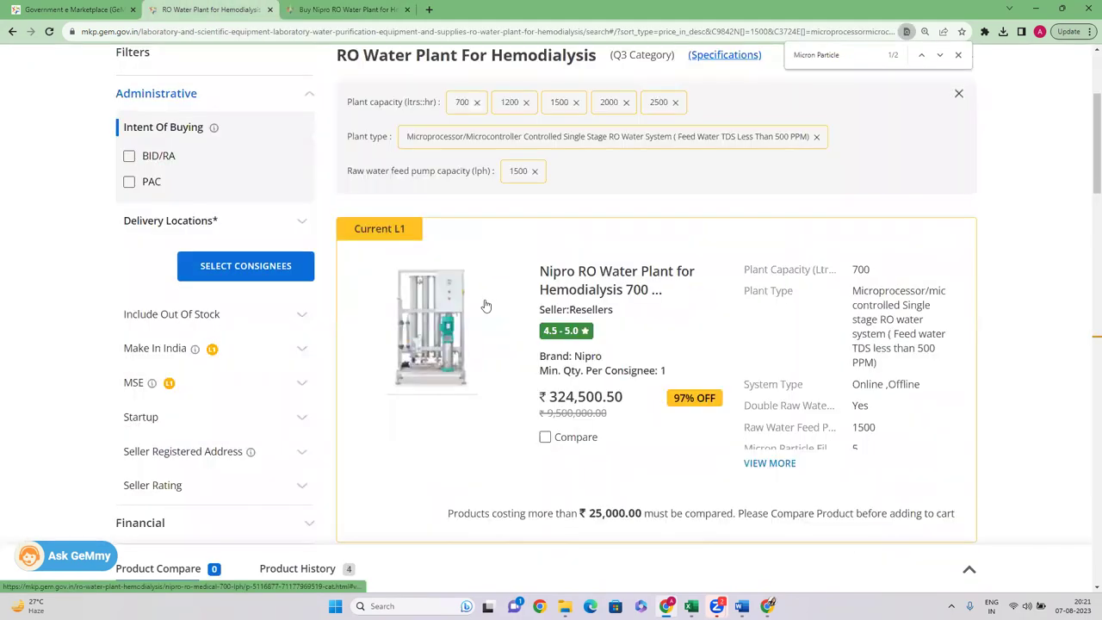
{"action": "left_click_drag", "start_coordinate": [1088, 177], "coordinate": [1082, 335]}
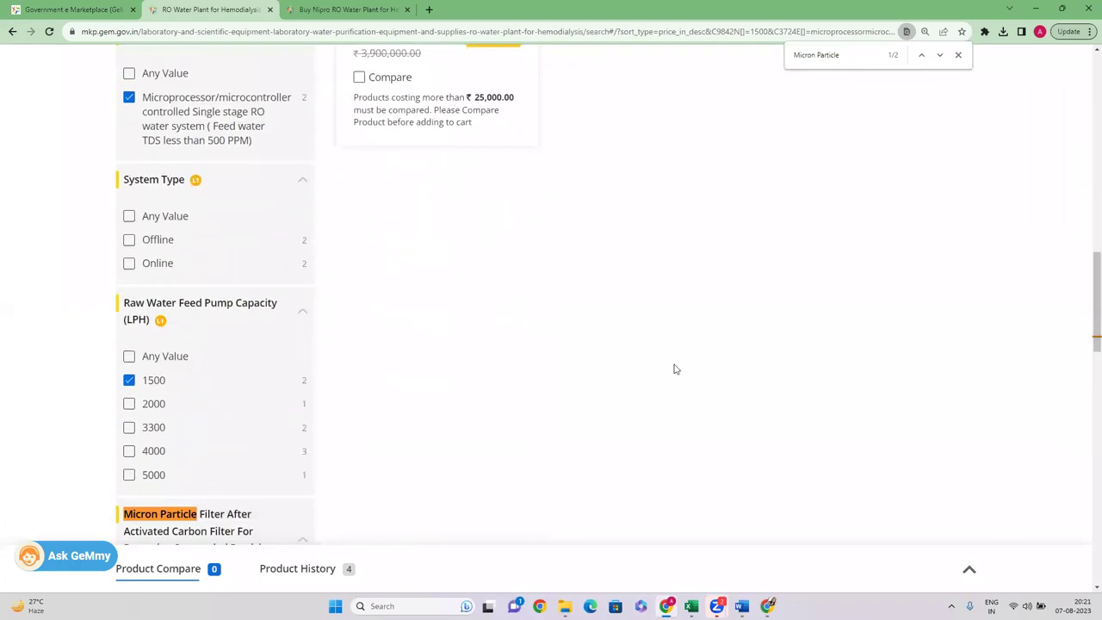
{"action": "left_click", "coordinate": [129, 405]}
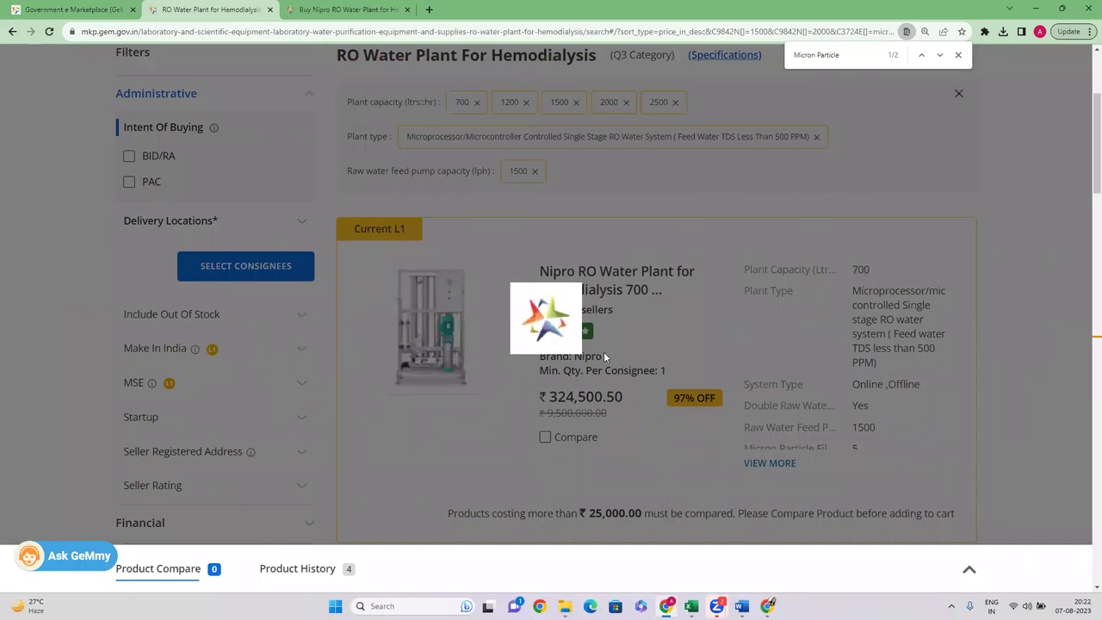
{"action": "scroll", "coordinate": [1085, 210], "scroll_direction": "down", "scroll_amount": 5}
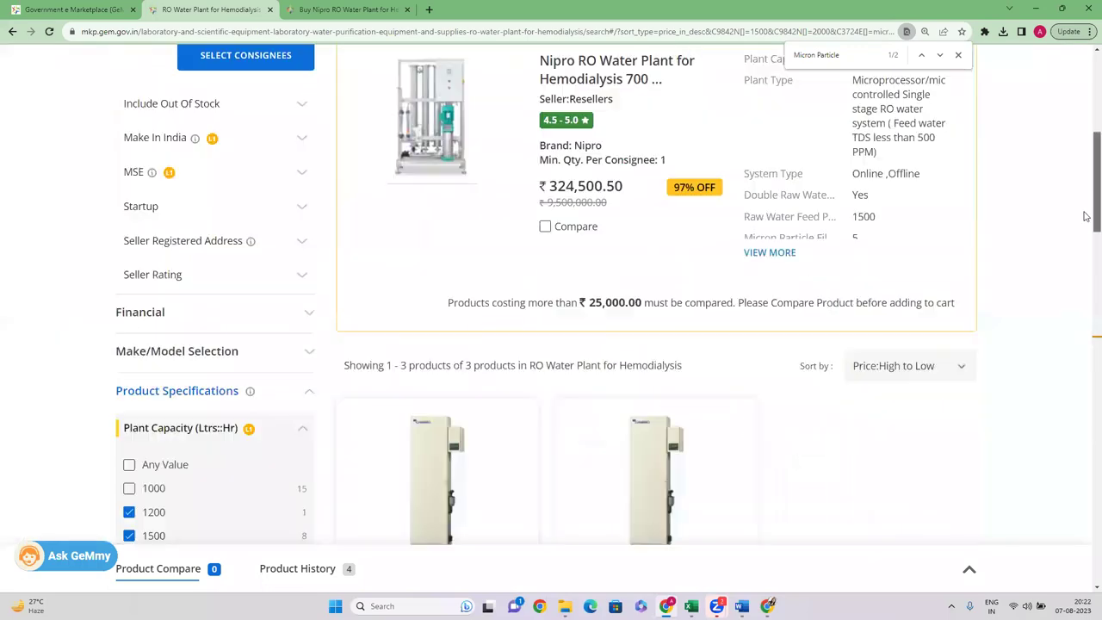
{"action": "left_click_drag", "start_coordinate": [389, 433], "coordinate": [417, 433]}
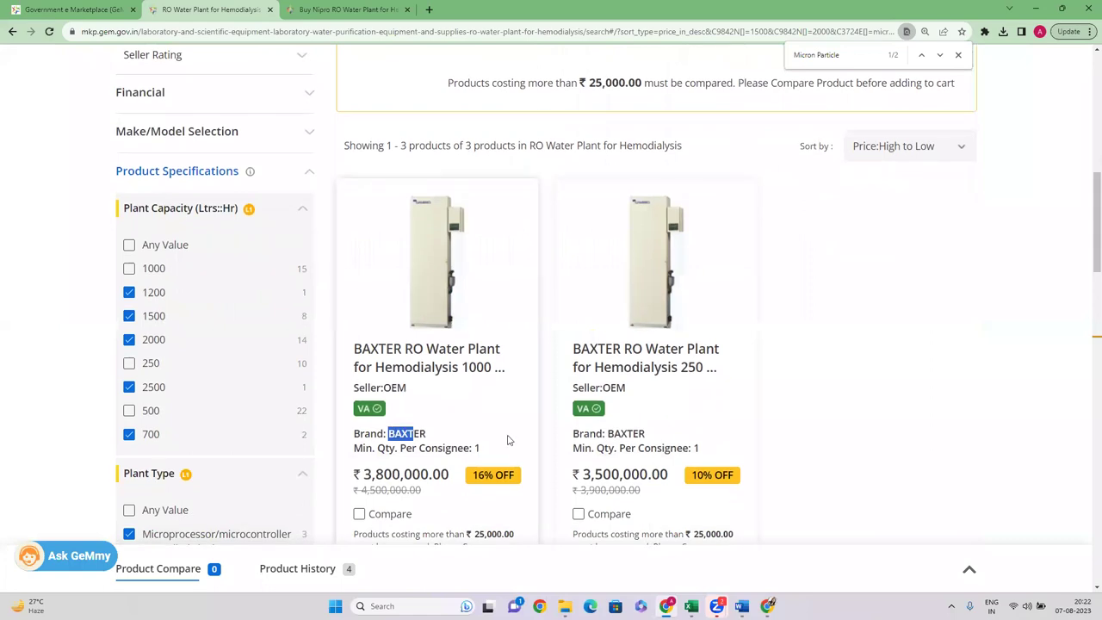
{"action": "left_click", "coordinate": [622, 434]}
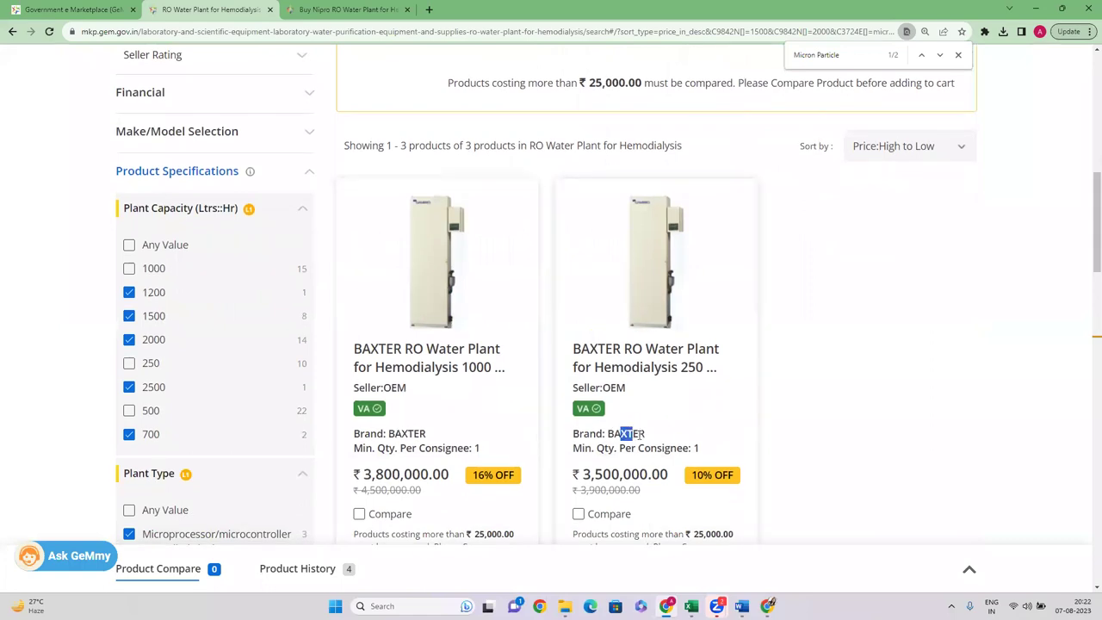
{"action": "scroll", "coordinate": [1085, 233], "scroll_direction": "down", "scroll_amount": 1}
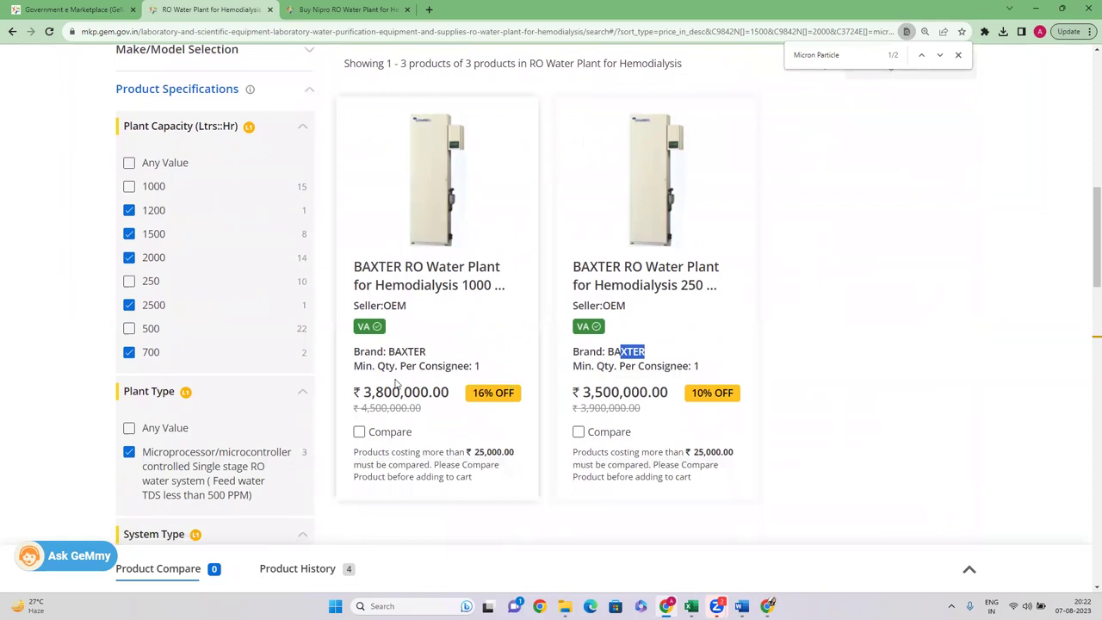
Step: Note the L1 price 324,500.50 and add 5000 LPH to the feed pump capacity filter
{"action": "scroll", "coordinate": [559, 362], "scroll_direction": "up", "scroll_amount": 5}
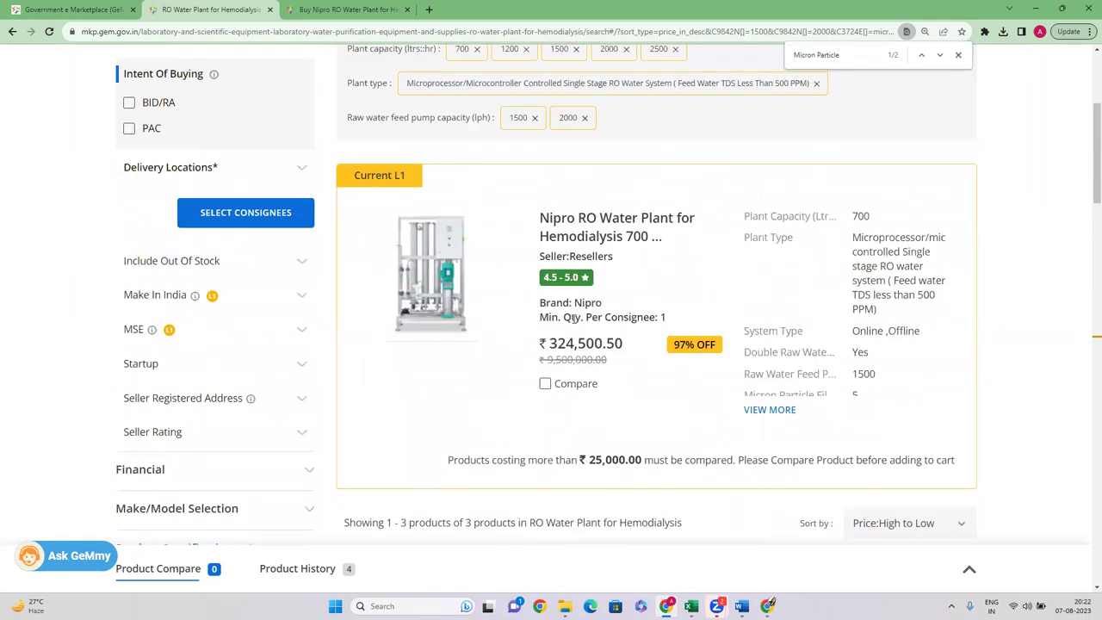
{"action": "left_click_drag", "start_coordinate": [552, 343], "coordinate": [626, 346]}
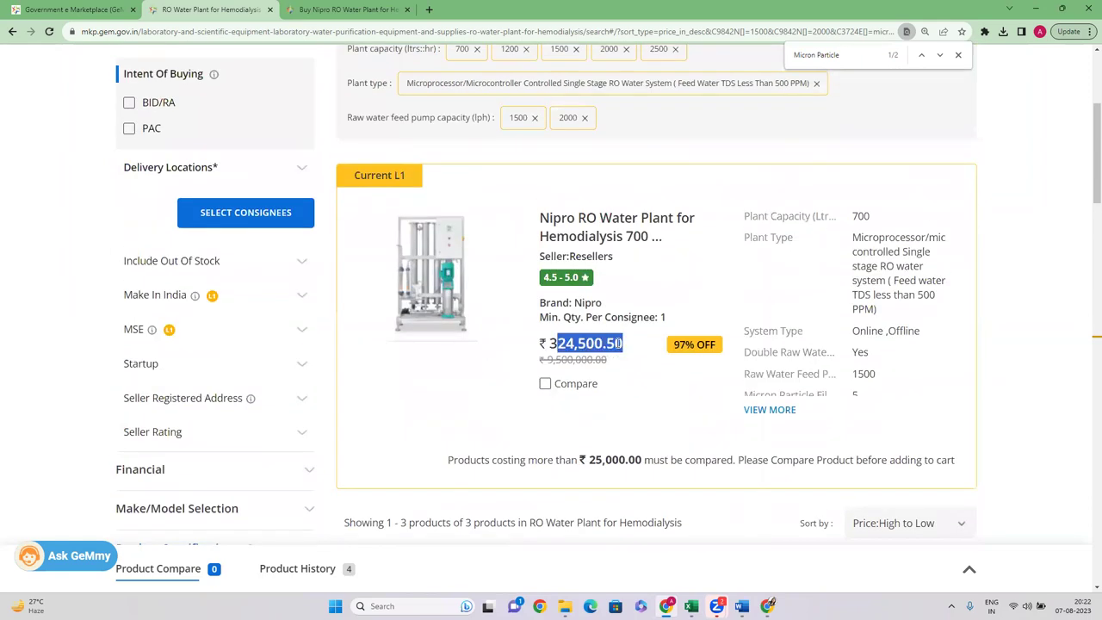
{"action": "scroll", "coordinate": [551, 363], "scroll_direction": "down", "scroll_amount": 5}
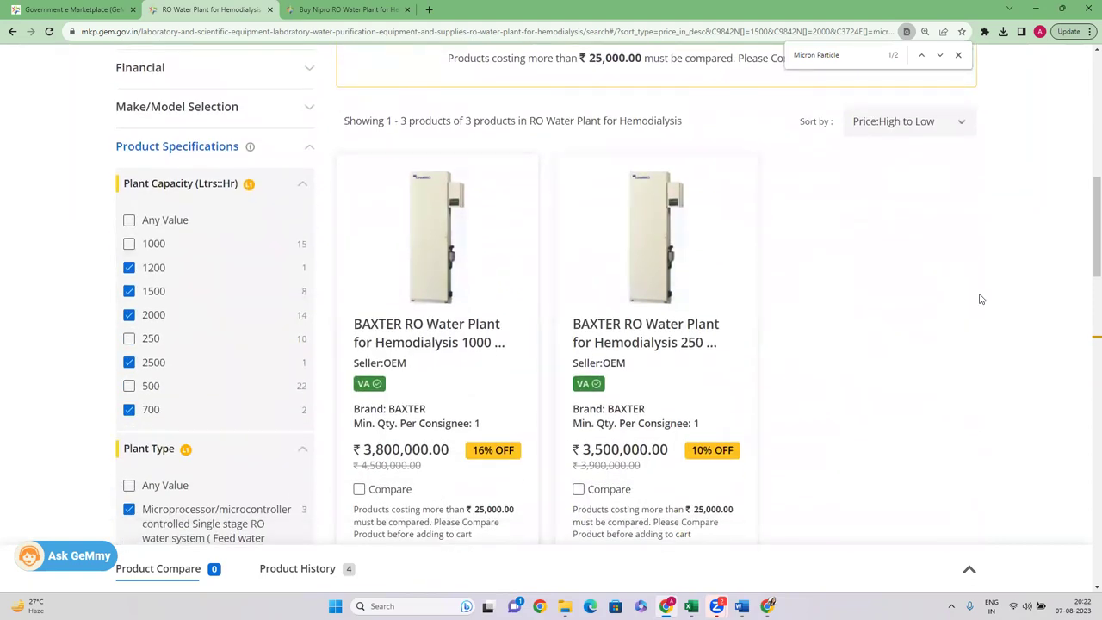
{"action": "left_click_drag", "start_coordinate": [1089, 248], "coordinate": [1086, 325]}
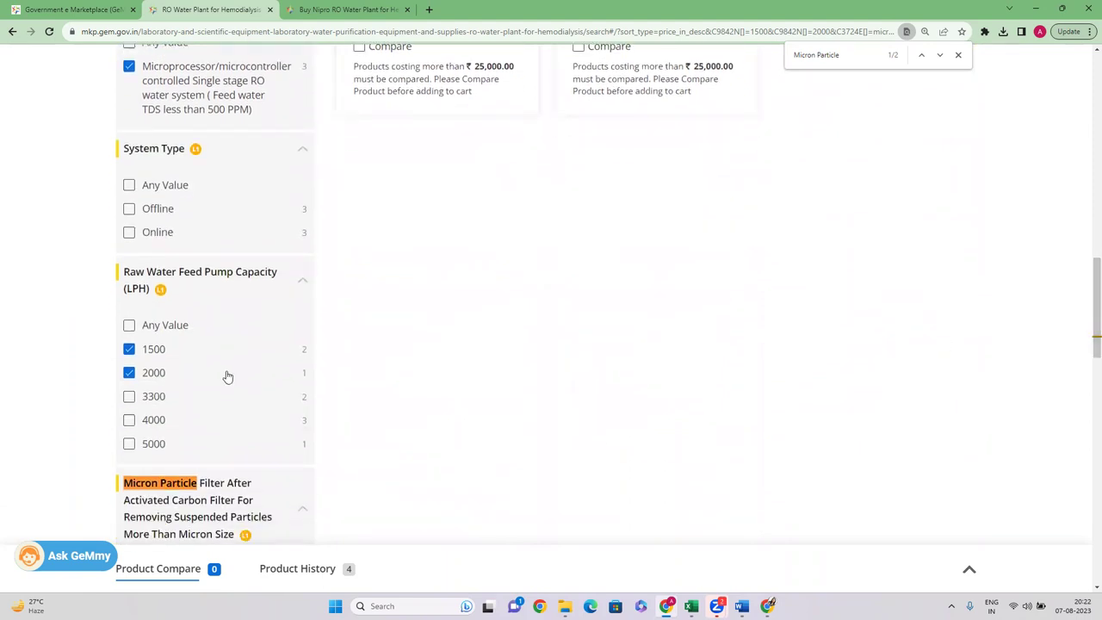
{"action": "left_click", "coordinate": [128, 445]}
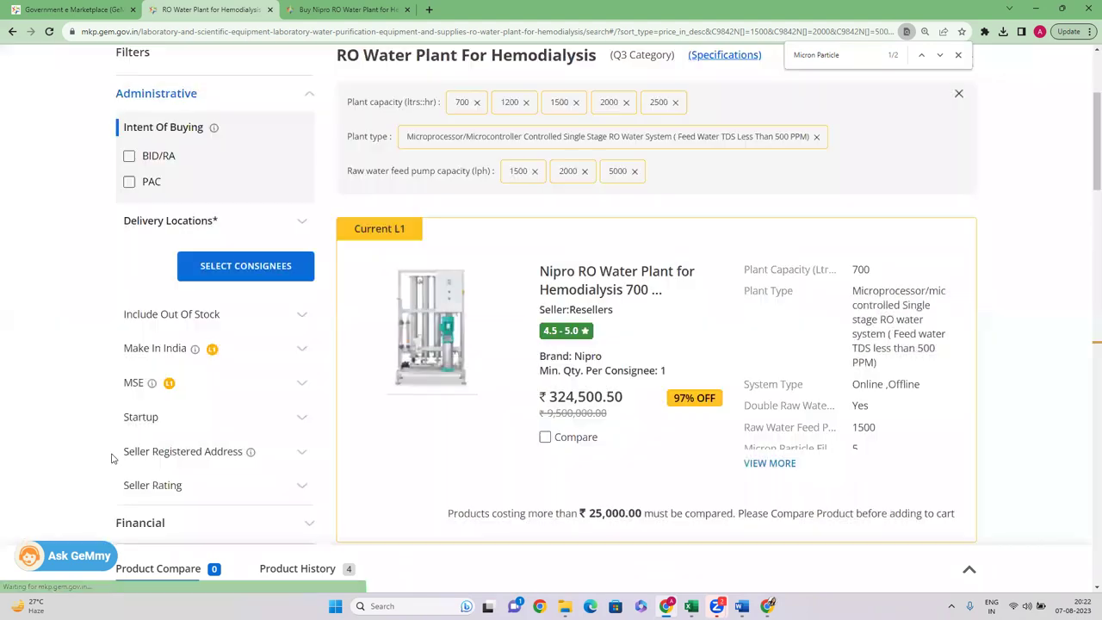
Step: Review the FRESENIUS and BAXTER cards and confirm Nipro remains L1 at ₹324,500
{"action": "left_click_drag", "start_coordinate": [1087, 168], "coordinate": [1087, 263]}
{"action": "left_click_drag", "start_coordinate": [387, 322], "coordinate": [445, 320]}
{"action": "left_click_drag", "start_coordinate": [607, 320], "coordinate": [652, 324]}
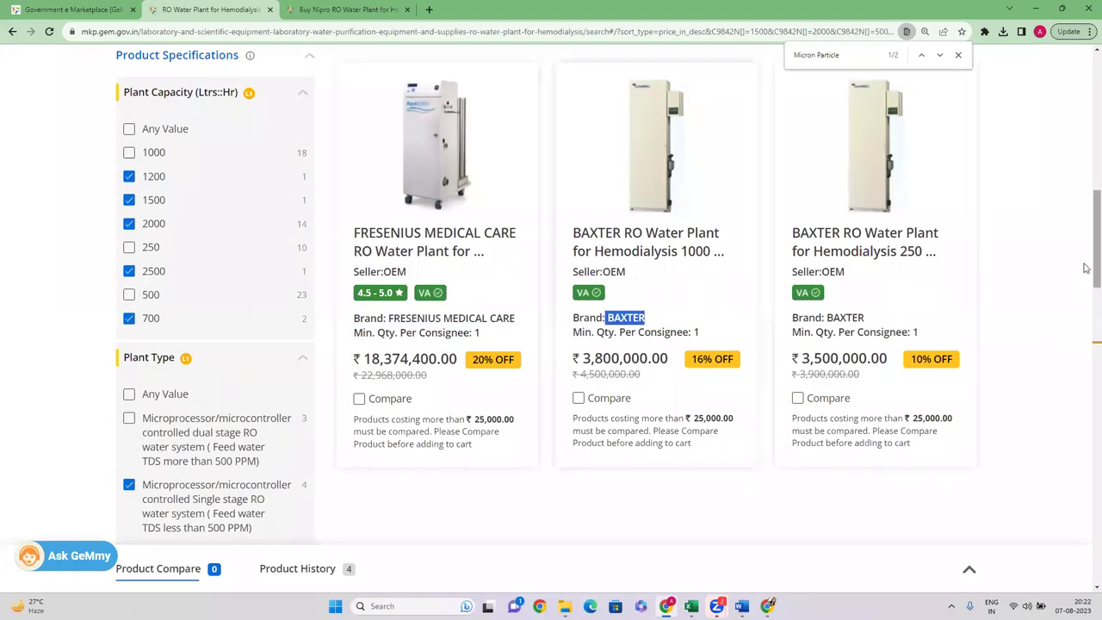
{"action": "scroll", "coordinate": [603, 396], "scroll_direction": "up", "scroll_amount": 6}
{"action": "left_click_drag", "start_coordinate": [543, 463], "coordinate": [602, 465]}
{"action": "left_click_drag", "start_coordinate": [577, 424], "coordinate": [607, 429]}
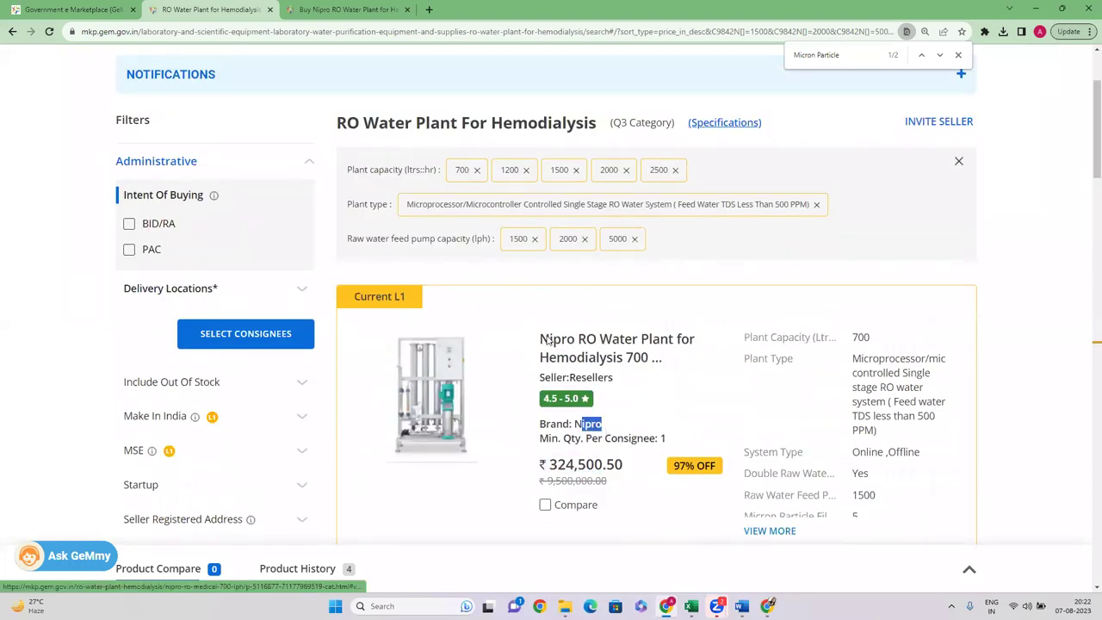
Step: Select and copy the Nipro unit's ₹324,500.50 offer price on its product page
{"action": "left_click", "coordinate": [369, 6]}
{"action": "scroll", "coordinate": [823, 243], "scroll_direction": "up", "scroll_amount": 4}
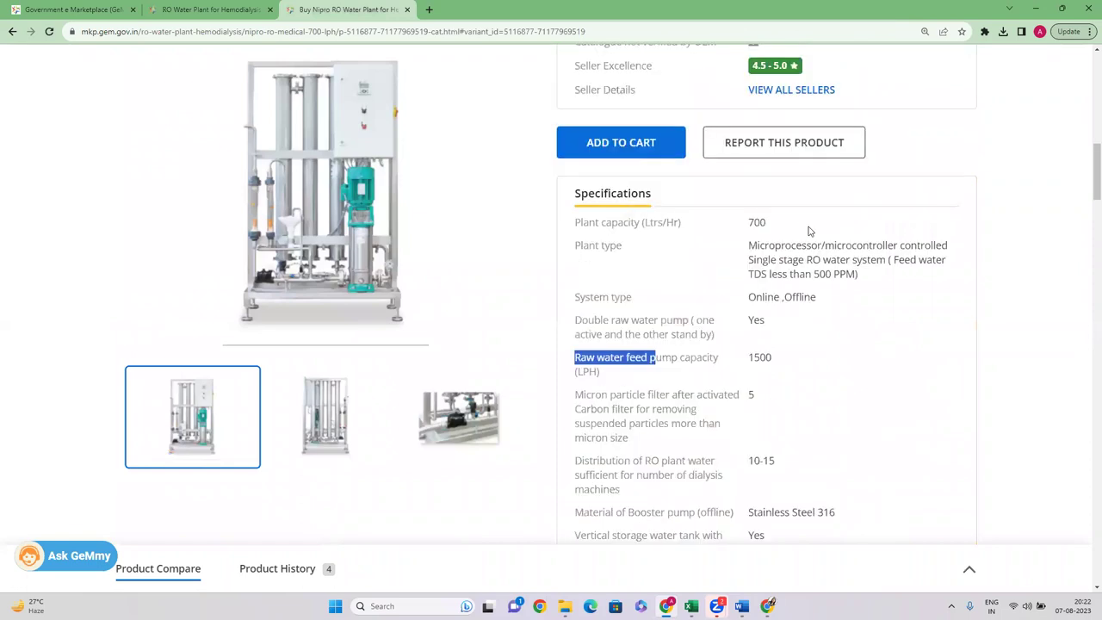
{"action": "left_click_drag", "start_coordinate": [582, 333], "coordinate": [704, 359]}
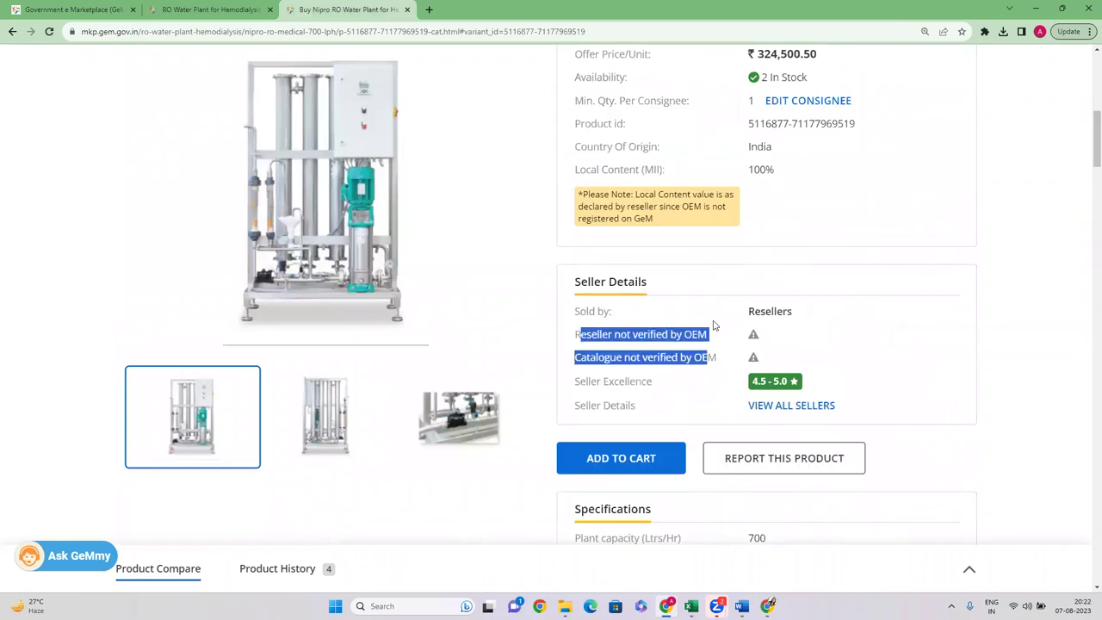
{"action": "scroll", "coordinate": [582, 175], "scroll_direction": "up", "scroll_amount": 5}
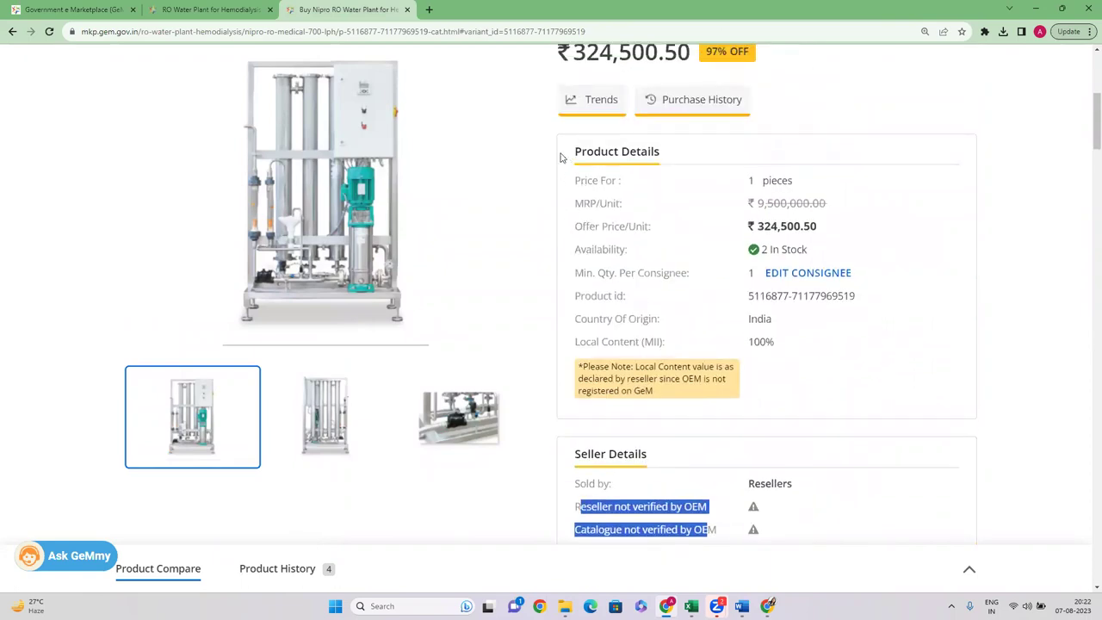
{"action": "left_click_drag", "start_coordinate": [575, 340], "coordinate": [689, 340]}
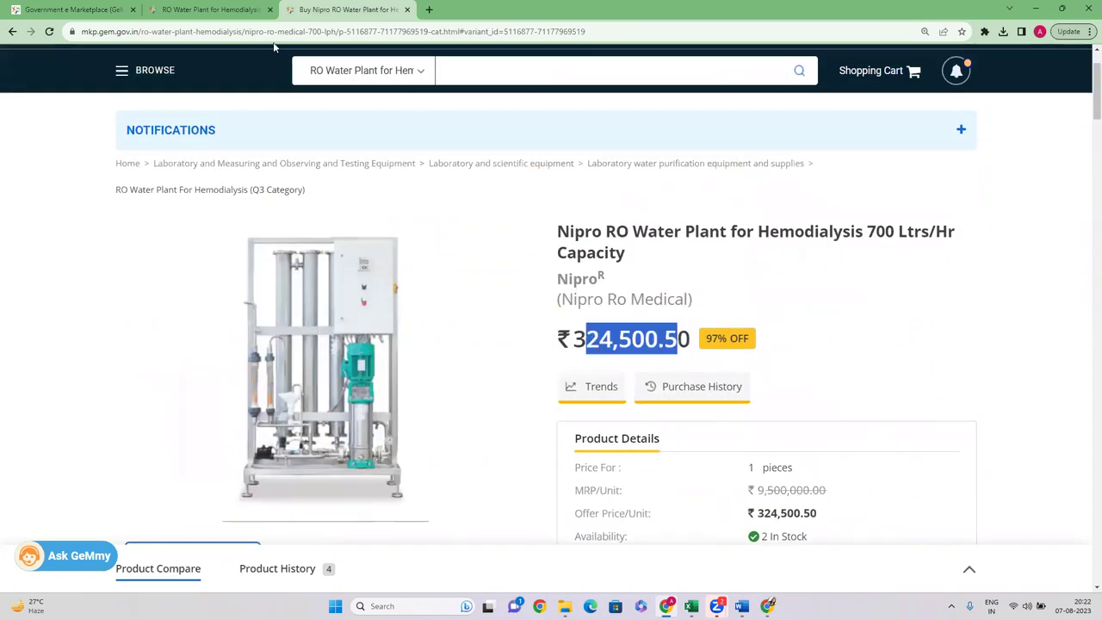
{"action": "key", "text": "ctrl+shift+Tab"}
Step: Go back to the RO Water Plant for Hemodialysis search results tab
{"action": "scroll", "coordinate": [653, 344], "scroll_direction": "down", "scroll_amount": 1}
{"action": "left_click_drag", "start_coordinate": [550, 407], "coordinate": [620, 407]}
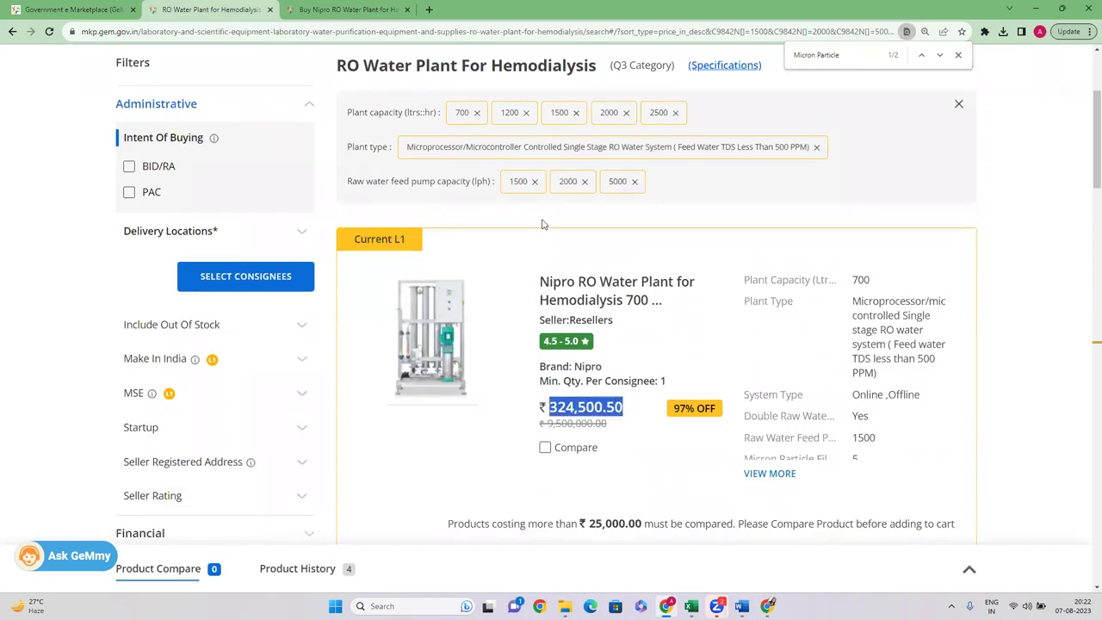
{"action": "left_click", "coordinate": [411, 38]}
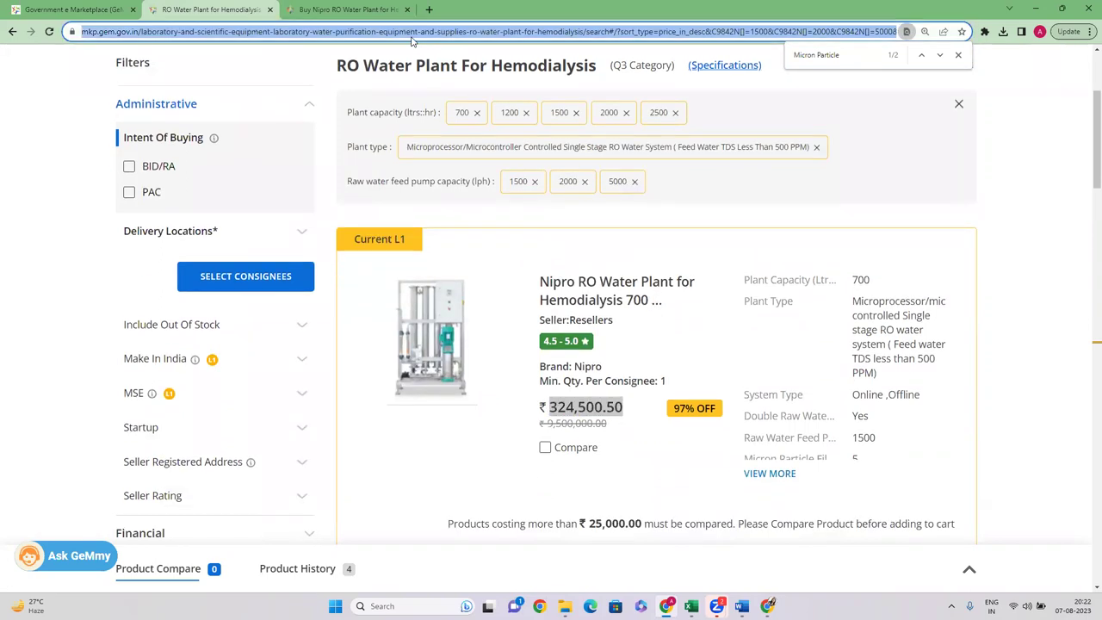
{"action": "left_click", "coordinate": [377, 11]}
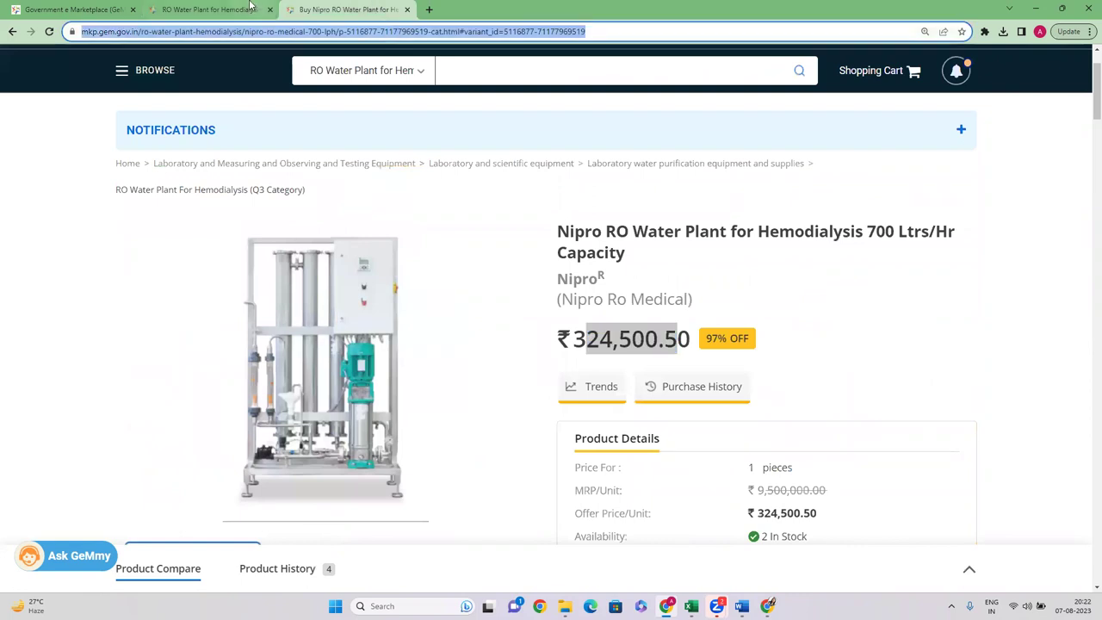
{"action": "left_click", "coordinate": [249, 7]}
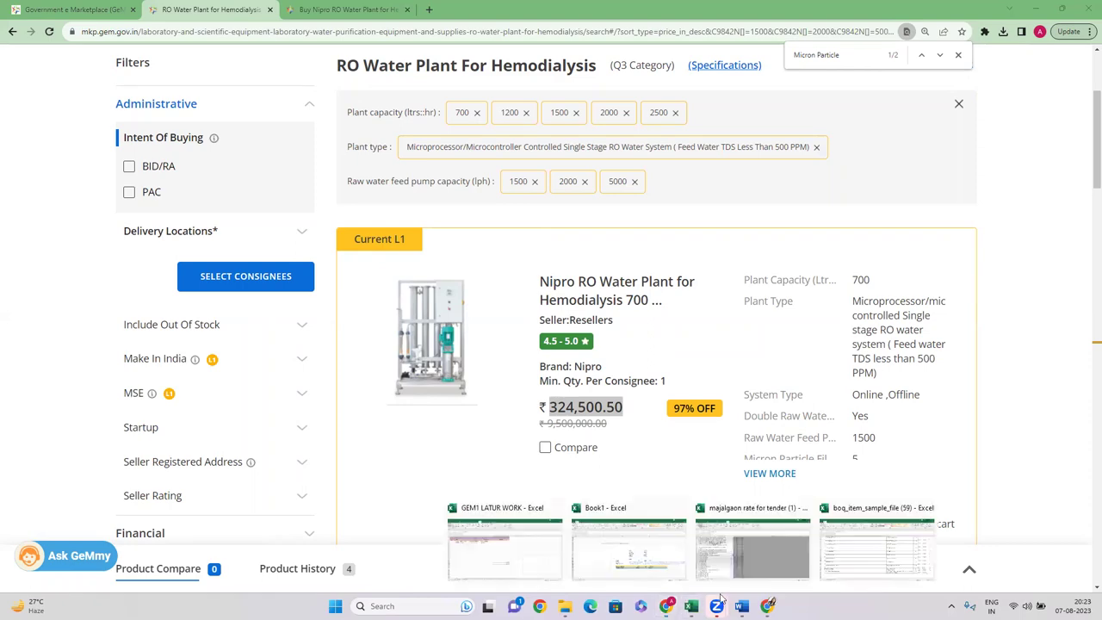
Step: Copy the cable L1 link from Book1 and load it in GeM's address bar
{"action": "left_click", "coordinate": [663, 595]}
{"action": "left_click", "coordinate": [490, 415]}
{"action": "key", "text": "Right"}
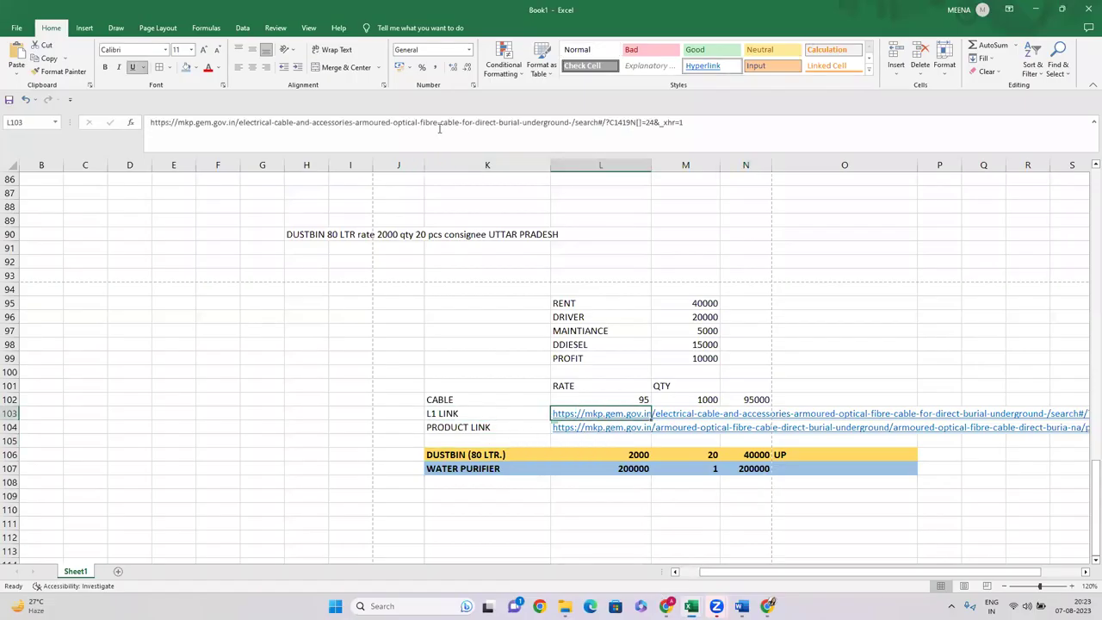
{"action": "left_click", "coordinate": [439, 128]}
{"action": "key", "text": "ctrl+a"}
{"action": "key", "text": "ctrl+c"}
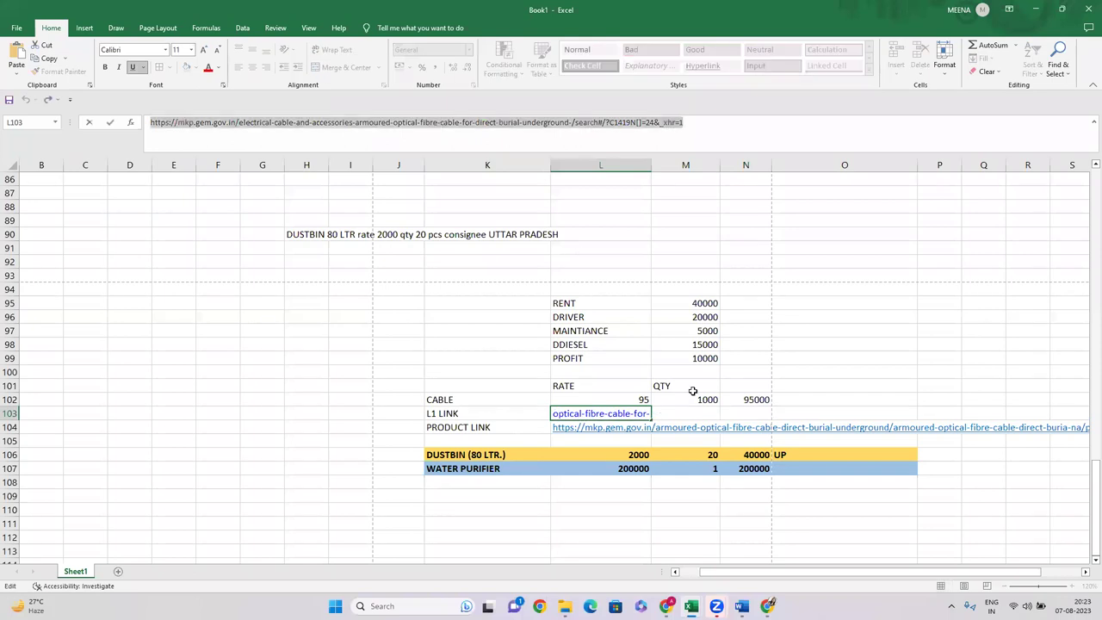
{"action": "left_click", "coordinate": [666, 603]}
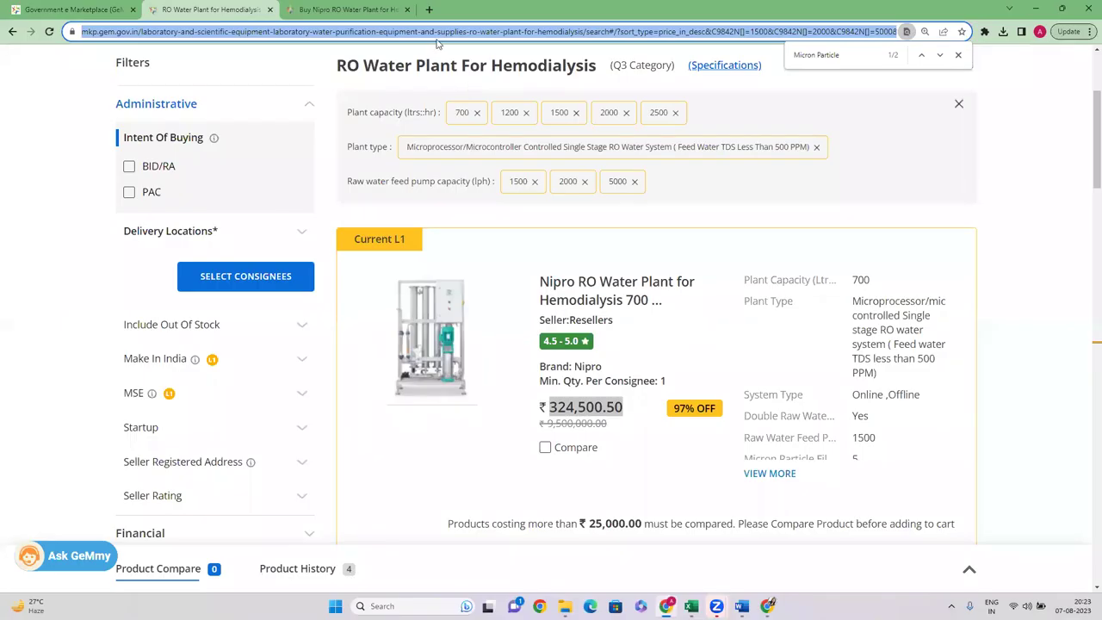
{"action": "key", "text": "ctrl+v"}
{"action": "key", "text": "Return"}
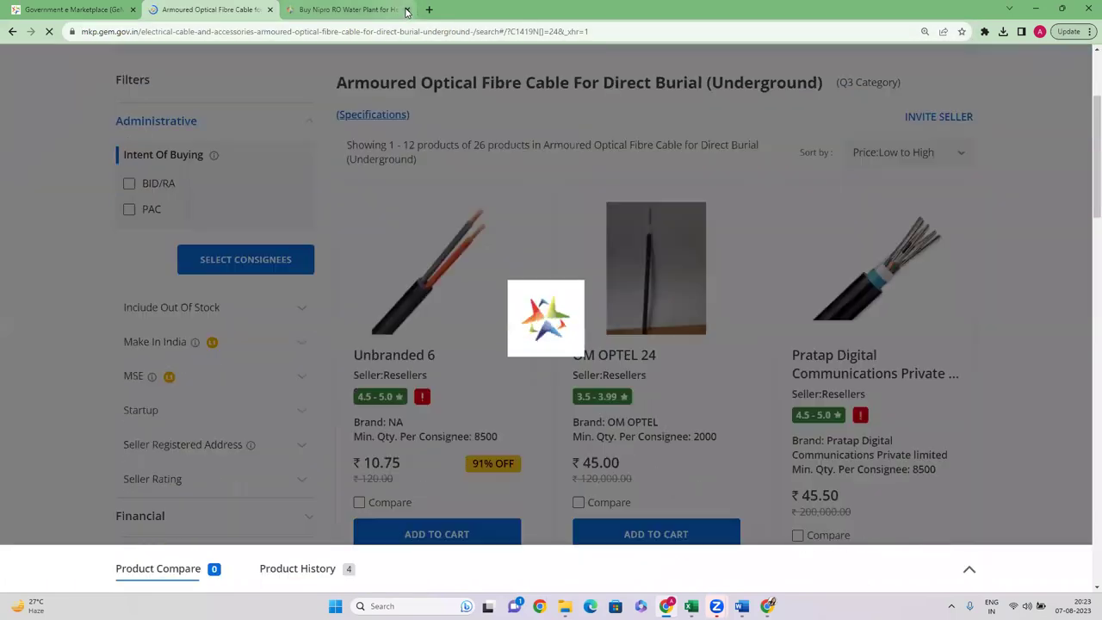
Step: Close the Nipro water plant tab and look up the cable quantity in Book1
{"action": "left_click", "coordinate": [407, 10]}
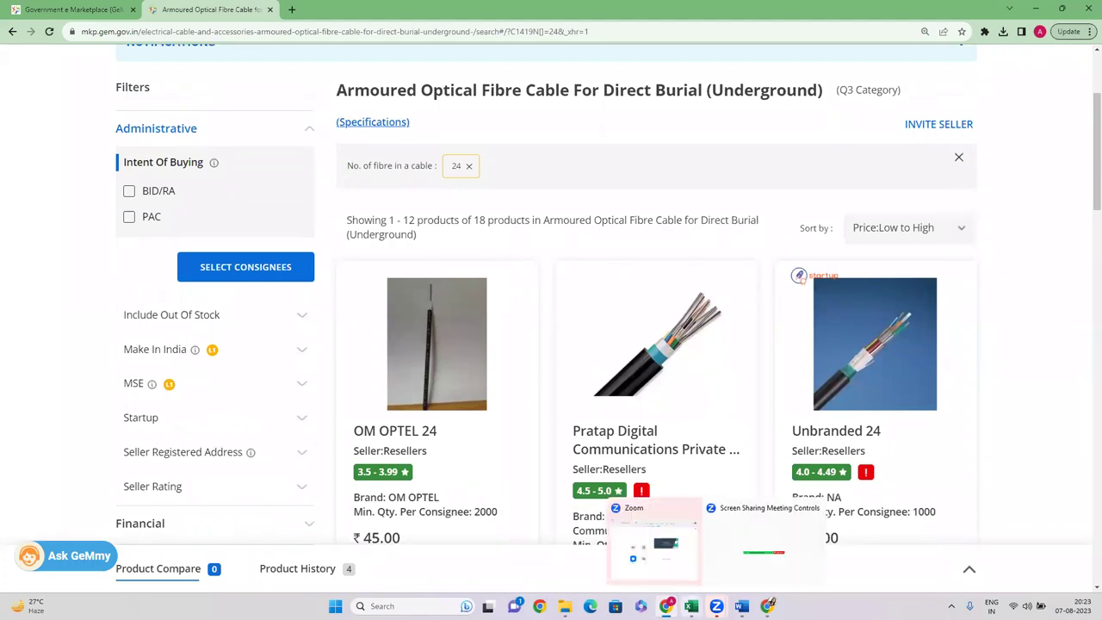
{"action": "mouse_move", "coordinate": [693, 597]}
{"action": "left_click", "coordinate": [627, 541]}
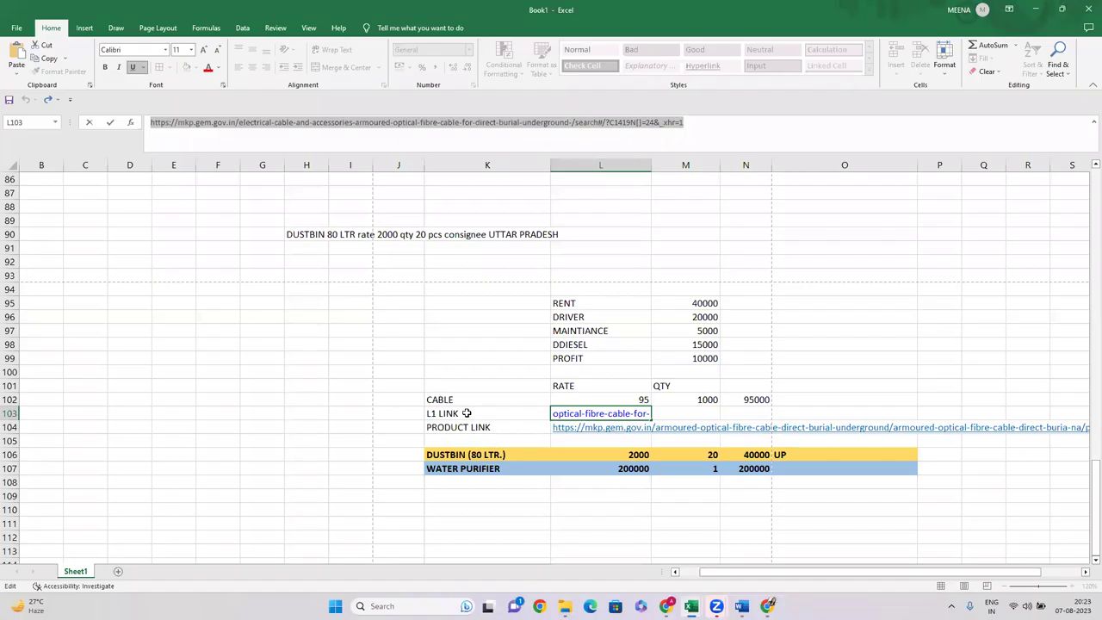
{"action": "left_click", "coordinate": [682, 400]}
Step: Set the Maharashtra delivery consignee with a required quantity of 1000 and search
{"action": "mouse_move", "coordinate": [667, 607]}
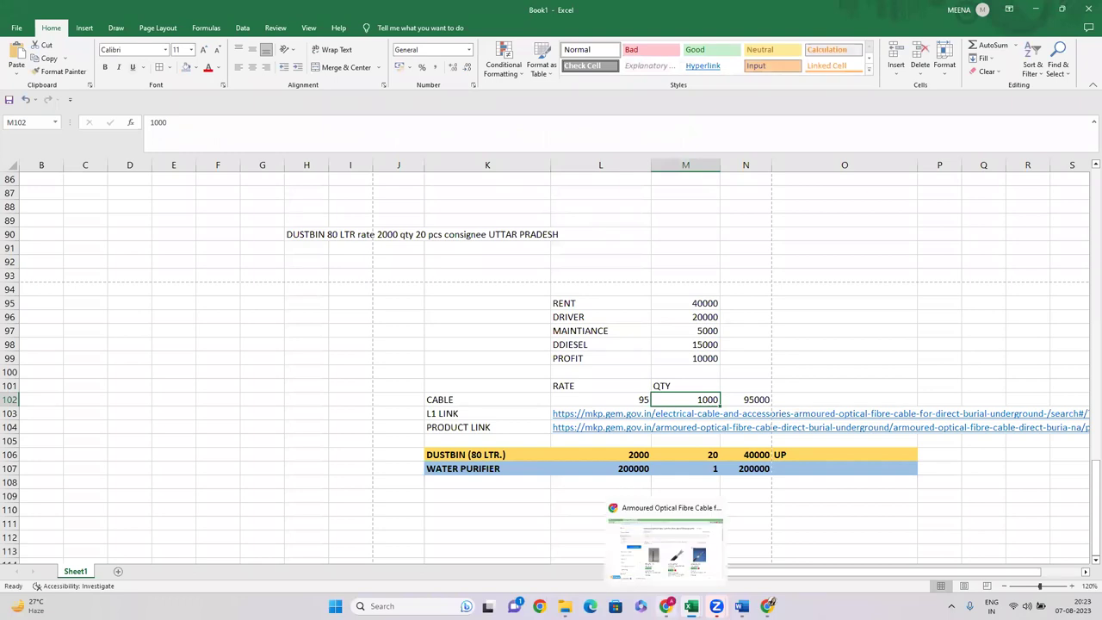
{"action": "left_click", "coordinate": [711, 538]}
{"action": "left_click", "coordinate": [288, 268]}
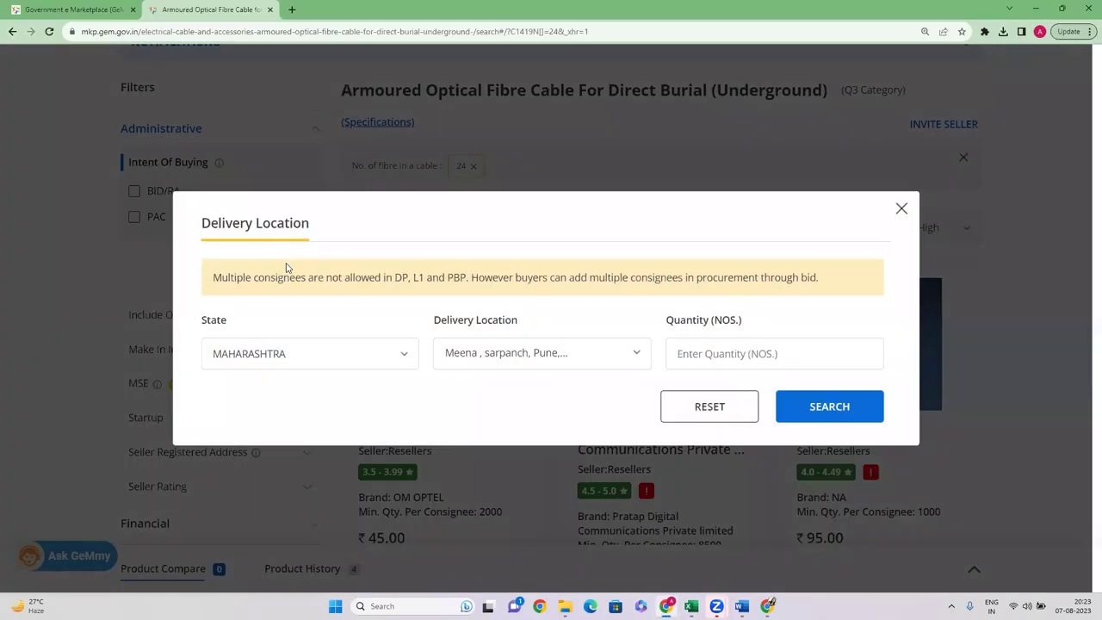
{"action": "left_click", "coordinate": [735, 353]}
{"action": "type", "text": "1000"}
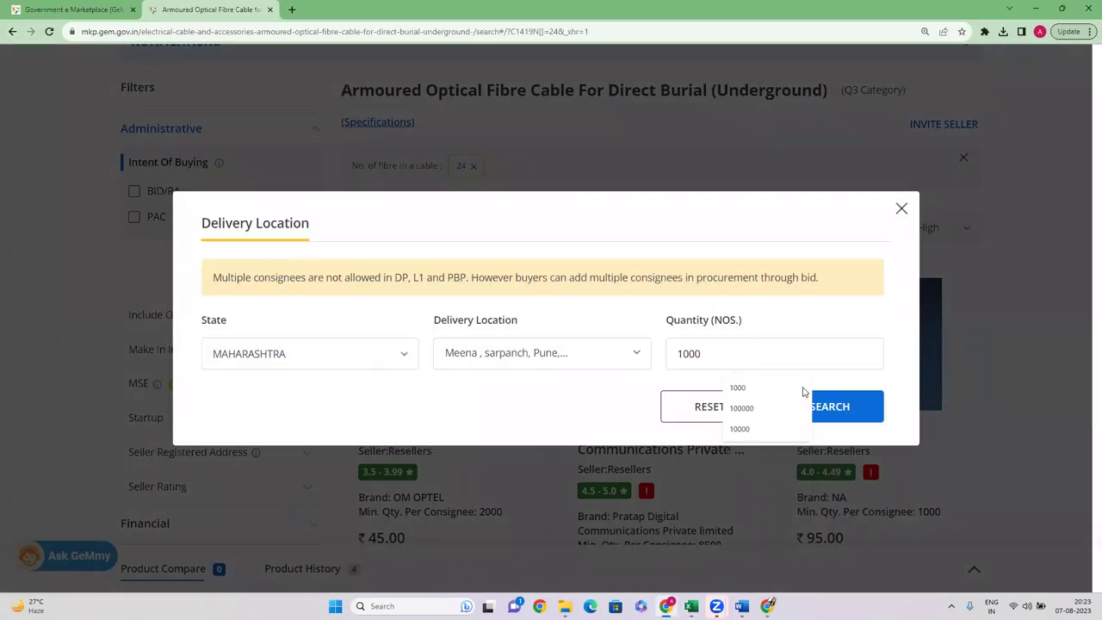
{"action": "left_click", "coordinate": [850, 411]}
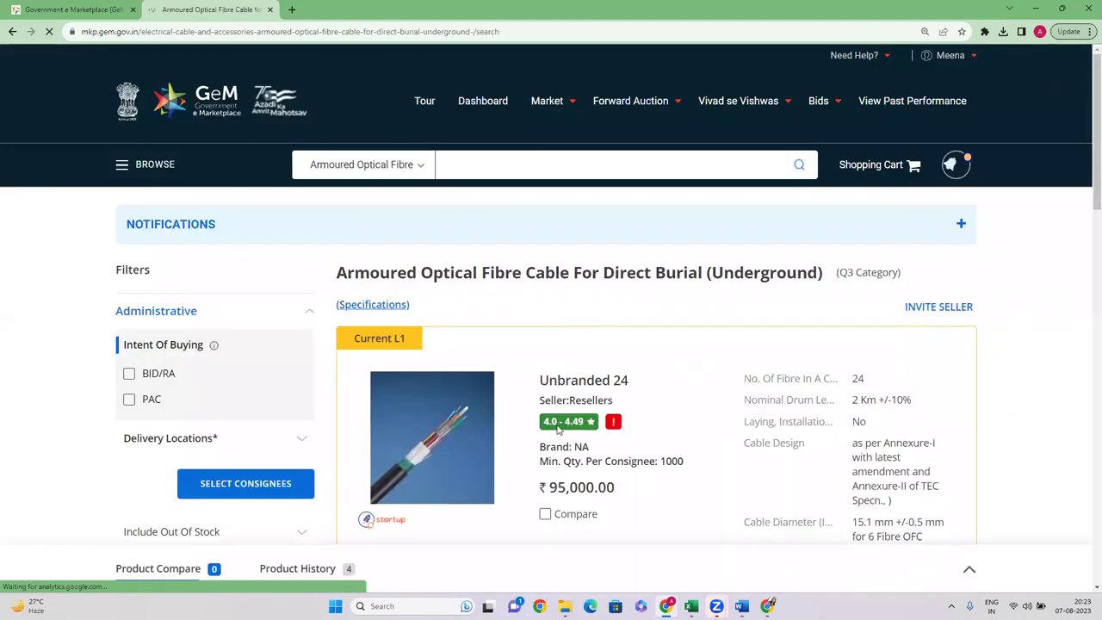
Step: Reload the listing via the 24-fibre filtered URL, showing Unbranded 24 at ₹95,000.00
{"action": "scroll", "coordinate": [561, 429], "scroll_direction": "down", "scroll_amount": 3}
{"action": "scroll", "coordinate": [562, 429], "scroll_direction": "up", "scroll_amount": 3}
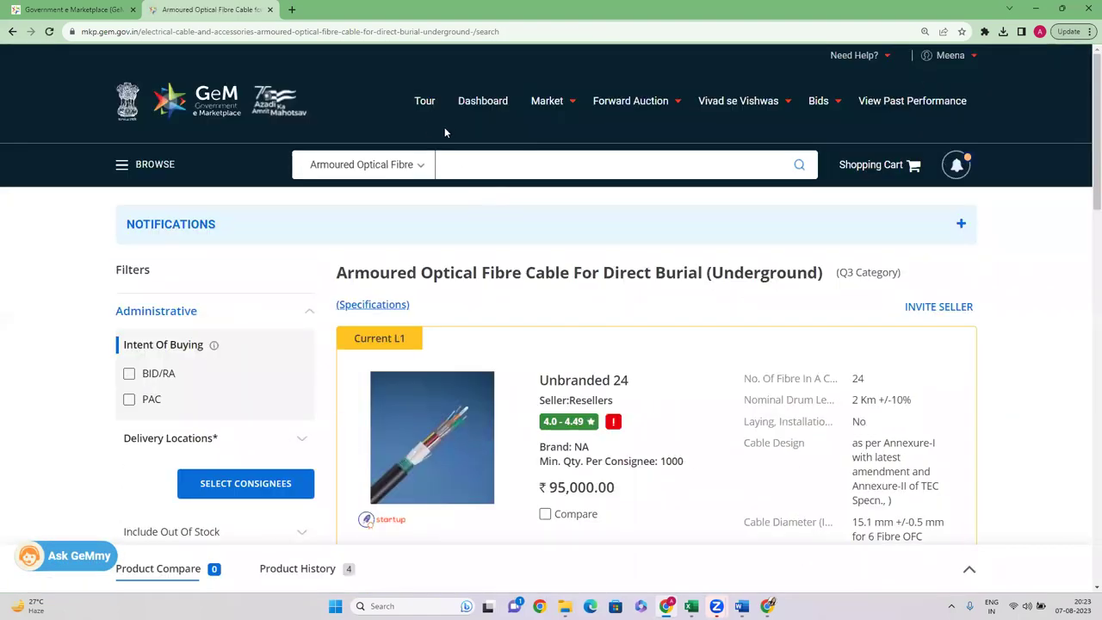
{"action": "left_click", "coordinate": [423, 31]}
{"action": "key", "text": "ctrl+v"}
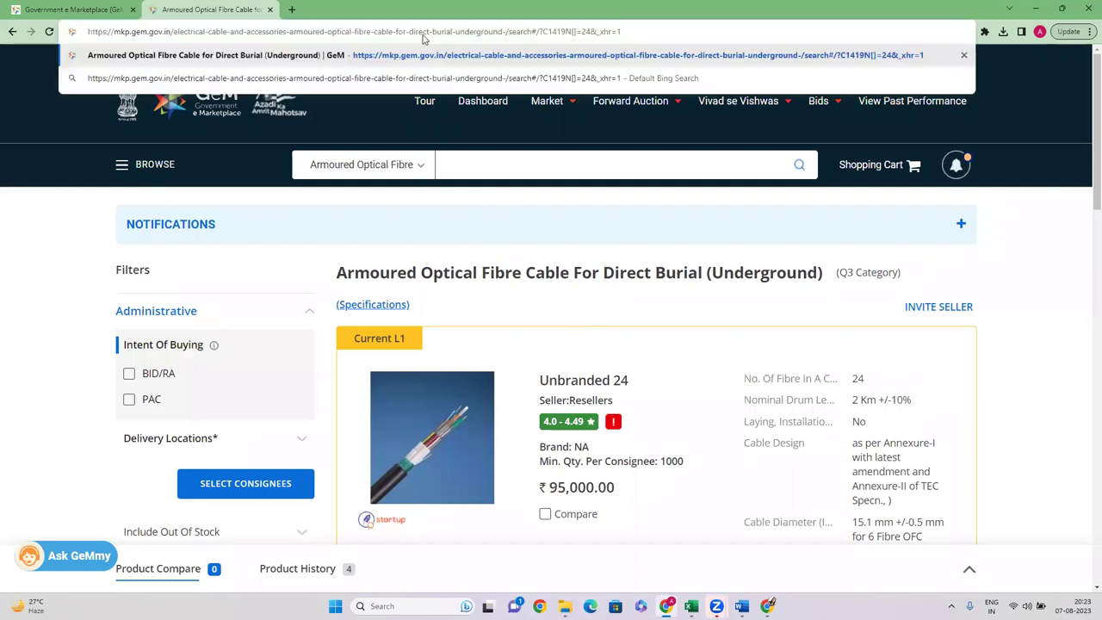
{"action": "key", "text": "Return"}
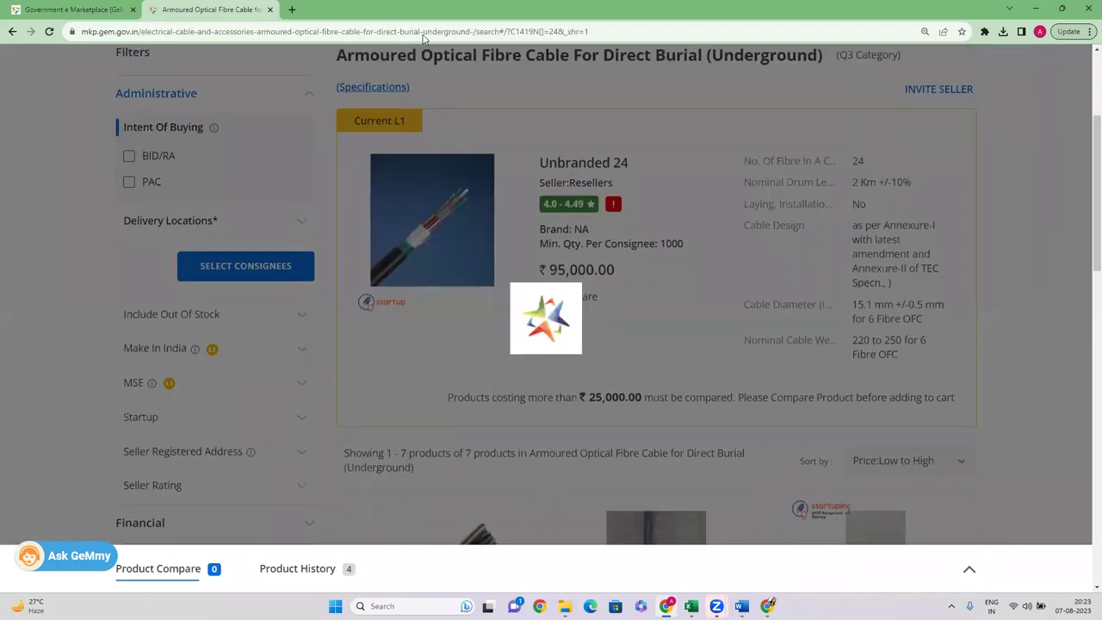
{"action": "scroll", "coordinate": [583, 302], "scroll_direction": "down", "scroll_amount": 5}
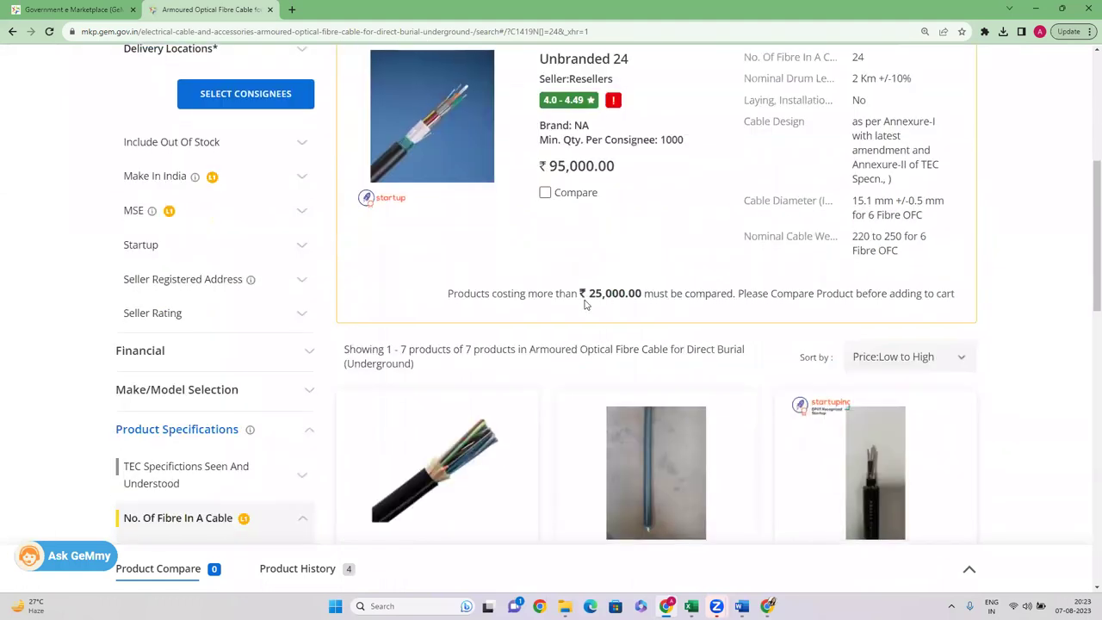
{"action": "scroll", "coordinate": [560, 340], "scroll_direction": "up", "scroll_amount": 4}
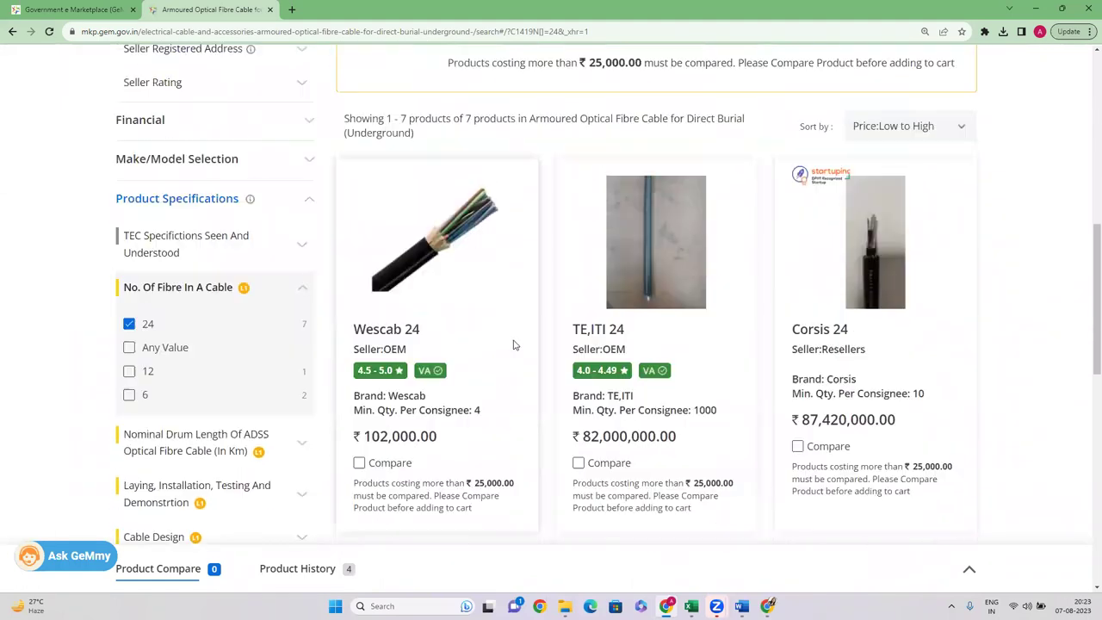
{"action": "scroll", "coordinate": [1087, 211], "scroll_direction": "up", "scroll_amount": 2}
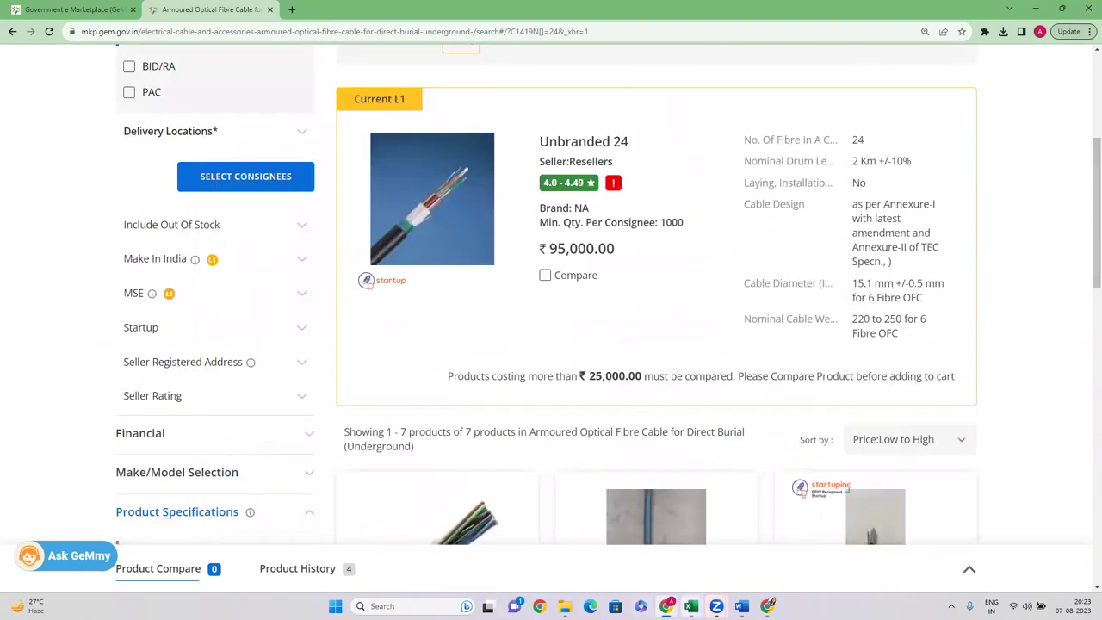
Step: Check the CABLE total of 95000 (rate 95 × 1000) in Book1
{"action": "mouse_move", "coordinate": [685, 593]}
{"action": "left_click", "coordinate": [646, 542]}
{"action": "left_click", "coordinate": [755, 400]}
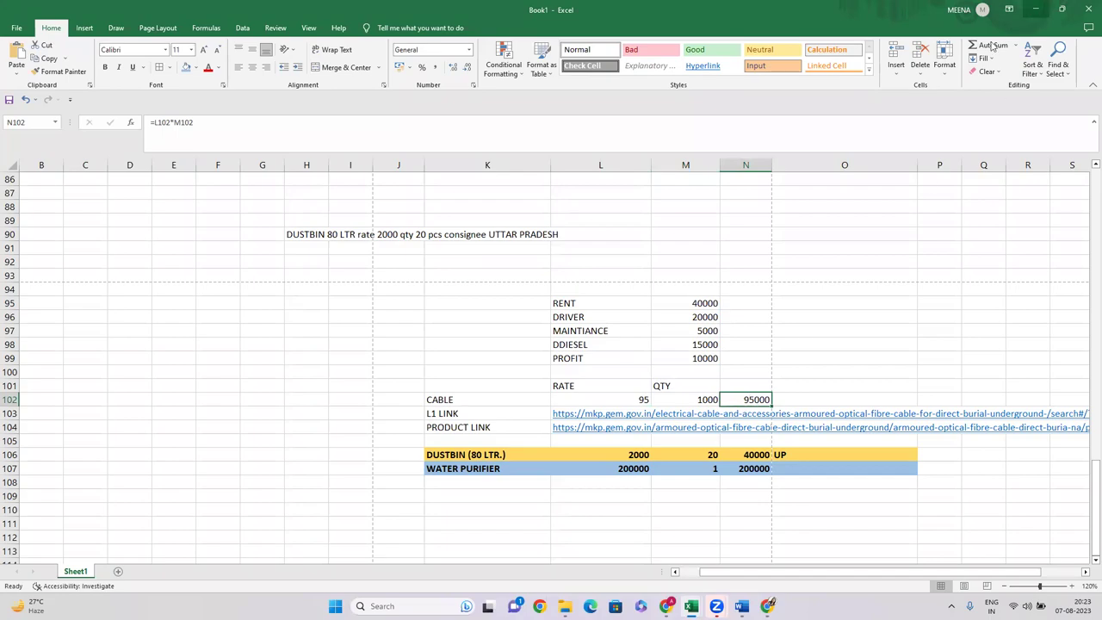
Step: Compare the Unbranded 24, Wescab 24 and TE,ITI 24 cables side by side
{"action": "left_click", "coordinate": [1036, 9]}
{"action": "left_click", "coordinate": [560, 278]}
{"action": "left_click_drag", "start_coordinate": [1090, 233], "coordinate": [1087, 326]}
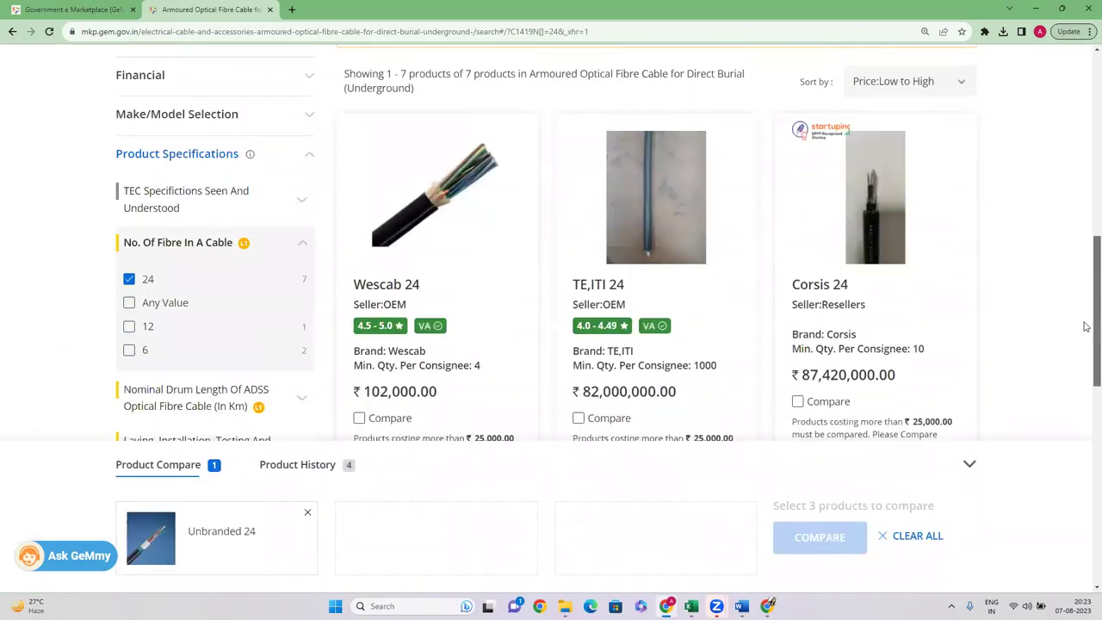
{"action": "left_click", "coordinate": [360, 418]}
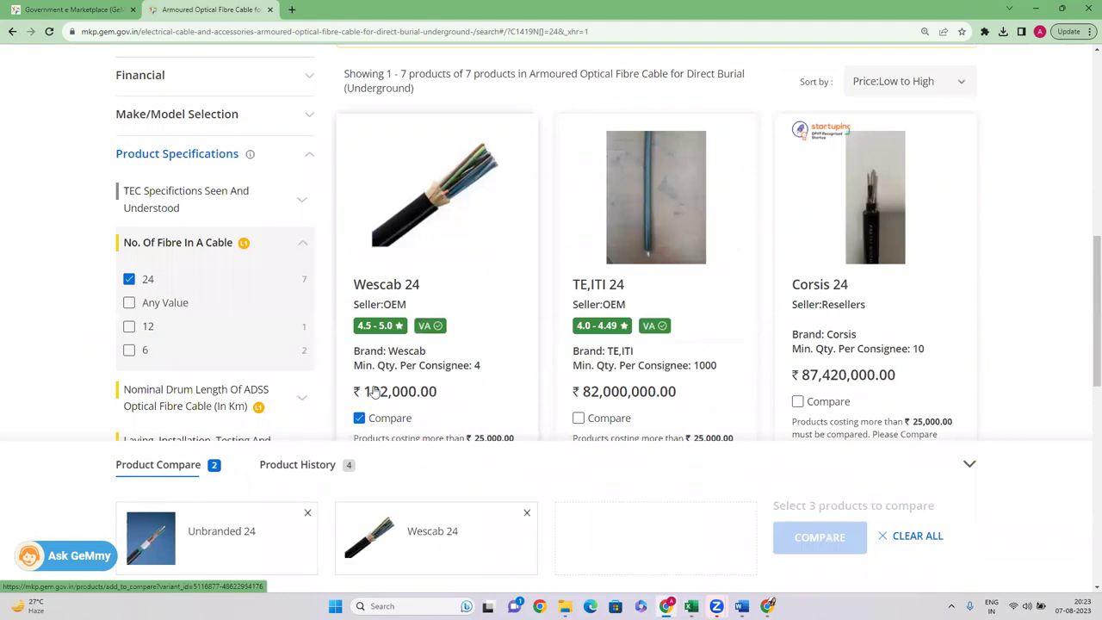
{"action": "left_click", "coordinate": [579, 419]}
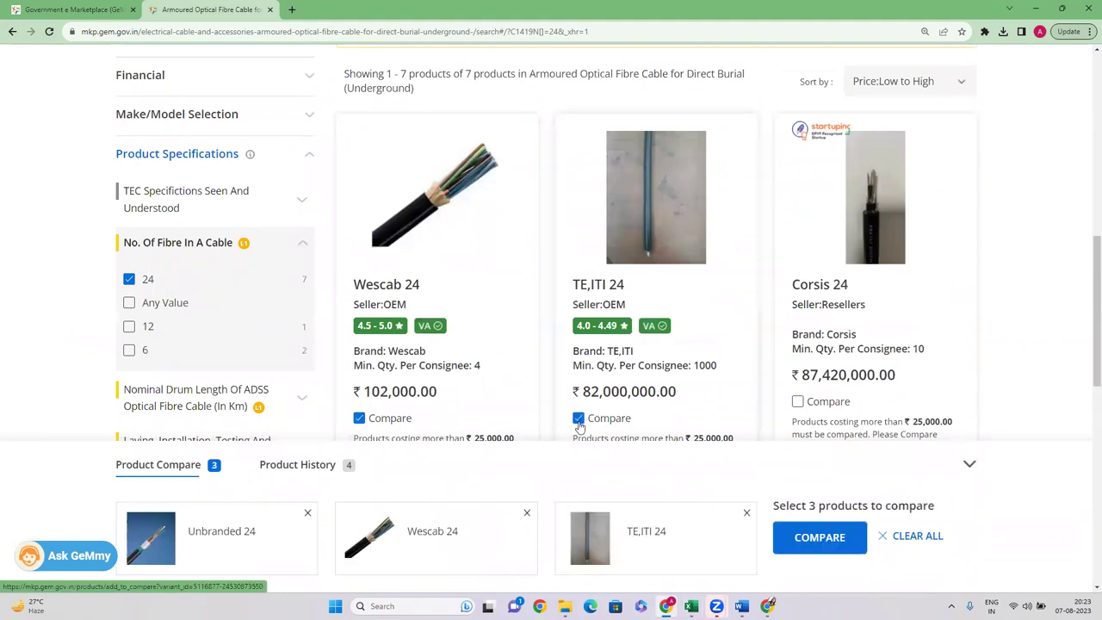
{"action": "left_click", "coordinate": [264, 540]}
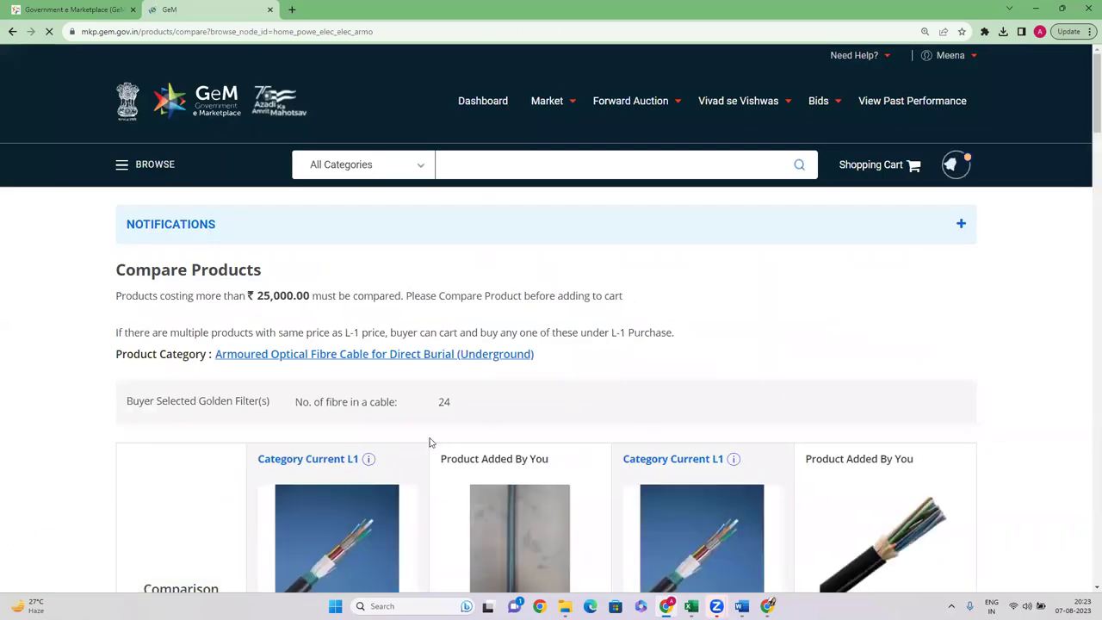
Step: Add the L1 Unbranded 24 cable to the cart as a direct purchase
{"action": "scroll", "coordinate": [366, 441], "scroll_direction": "down", "scroll_amount": 2}
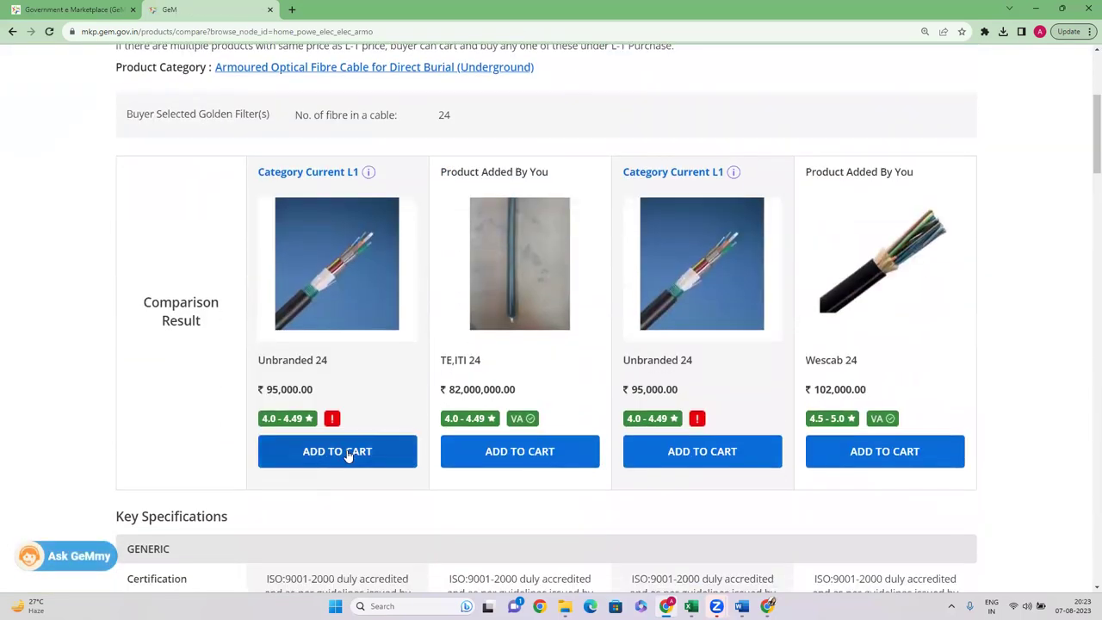
{"action": "left_click", "coordinate": [348, 450]}
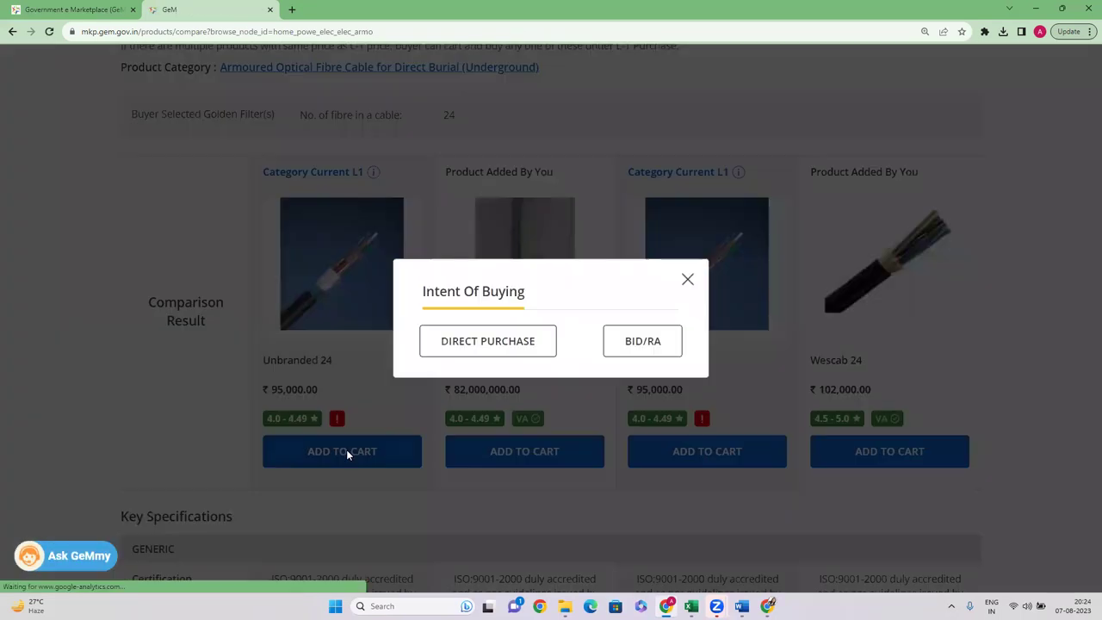
{"action": "left_click", "coordinate": [481, 343]}
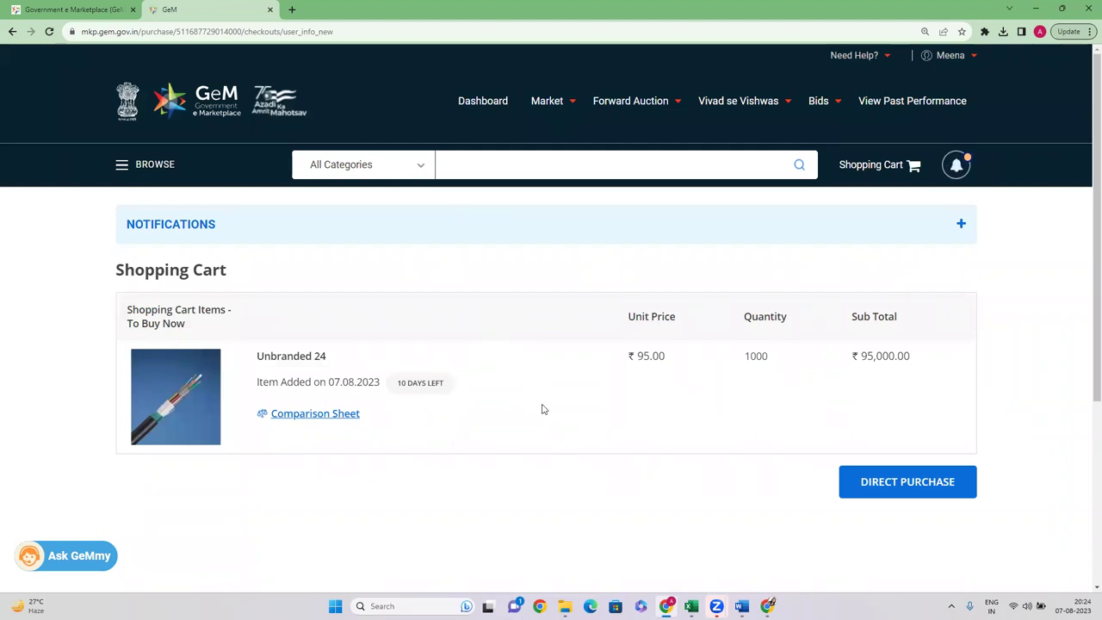
Step: Go to the GeM buyer Dashboard showing 121 total demands
{"action": "left_click", "coordinate": [492, 104]}
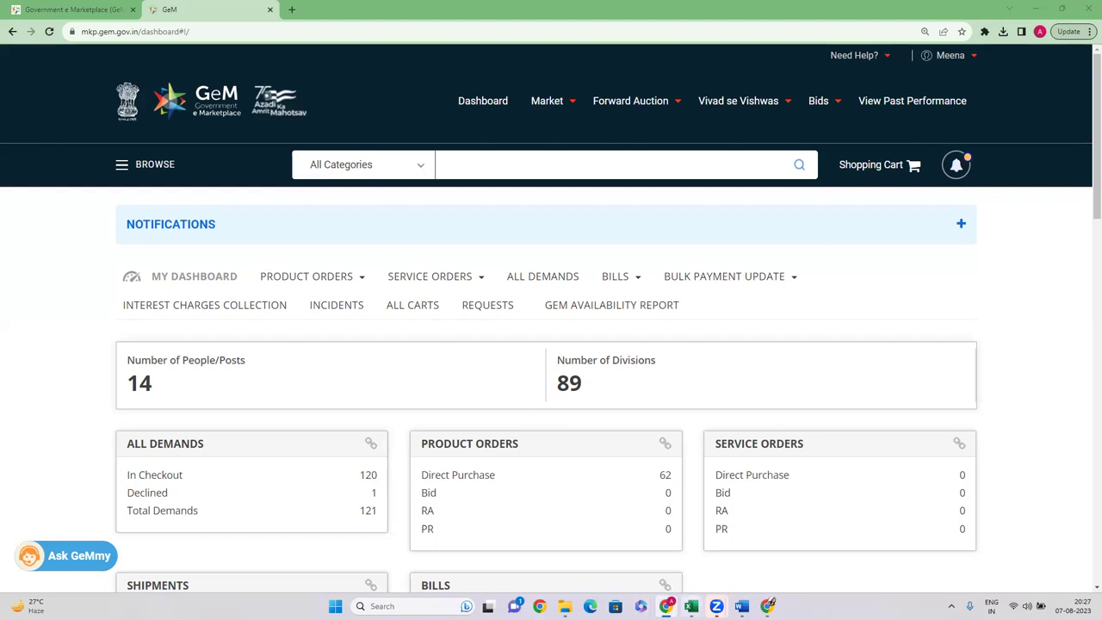
Step: Bring Book1 forward and select the saved product link cell in L104
{"action": "mouse_move", "coordinate": [690, 606]}
{"action": "left_click", "coordinate": [647, 542]}
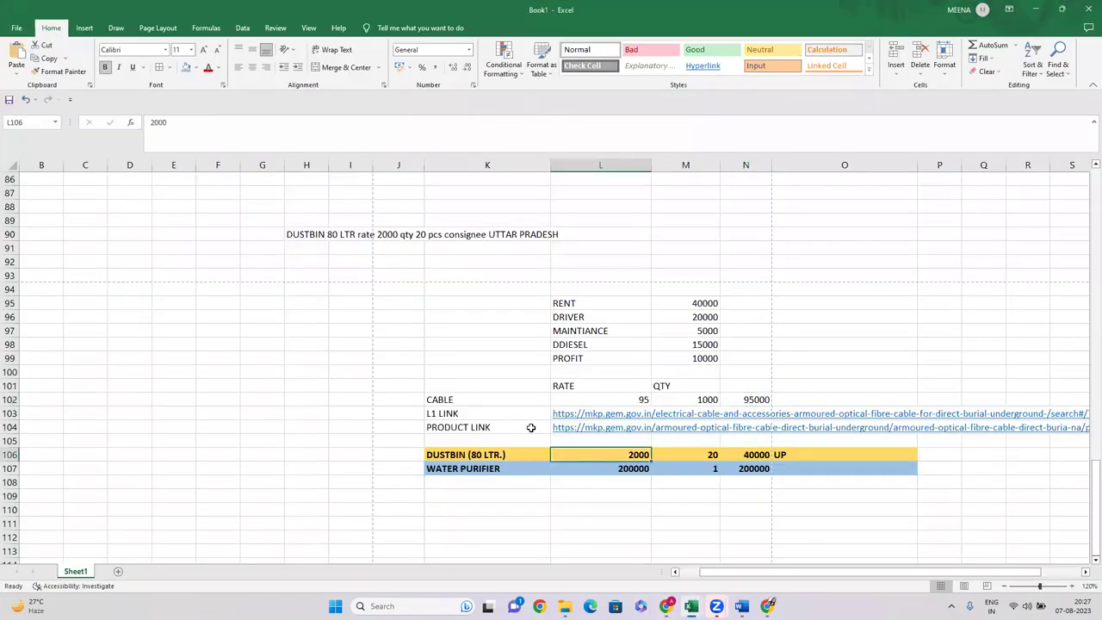
{"action": "left_click", "coordinate": [534, 428]}
{"action": "key", "text": "Right"}
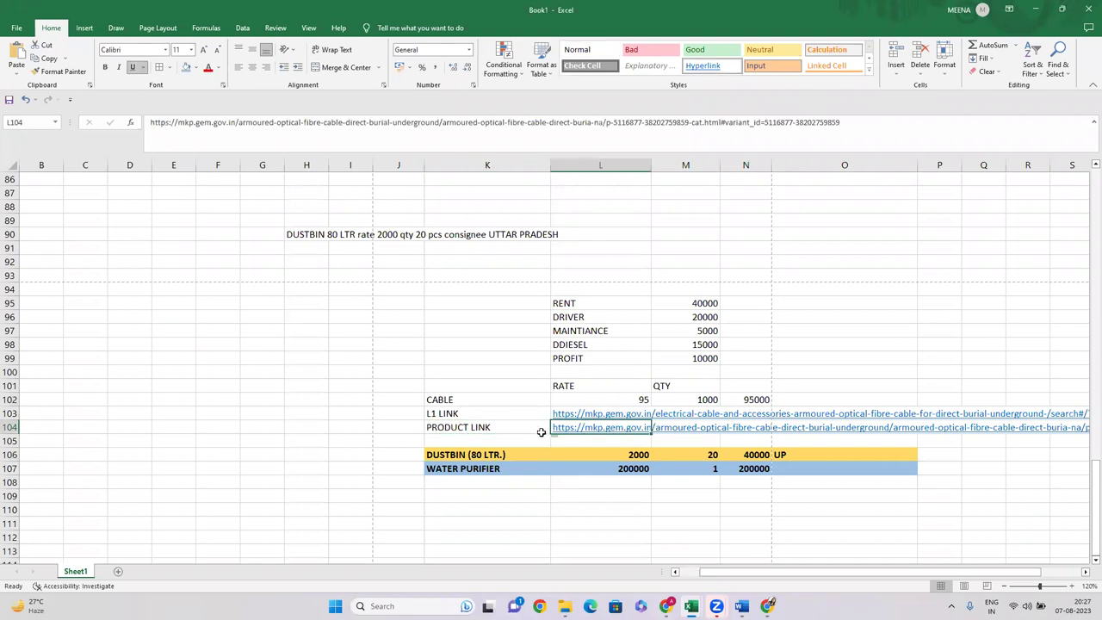